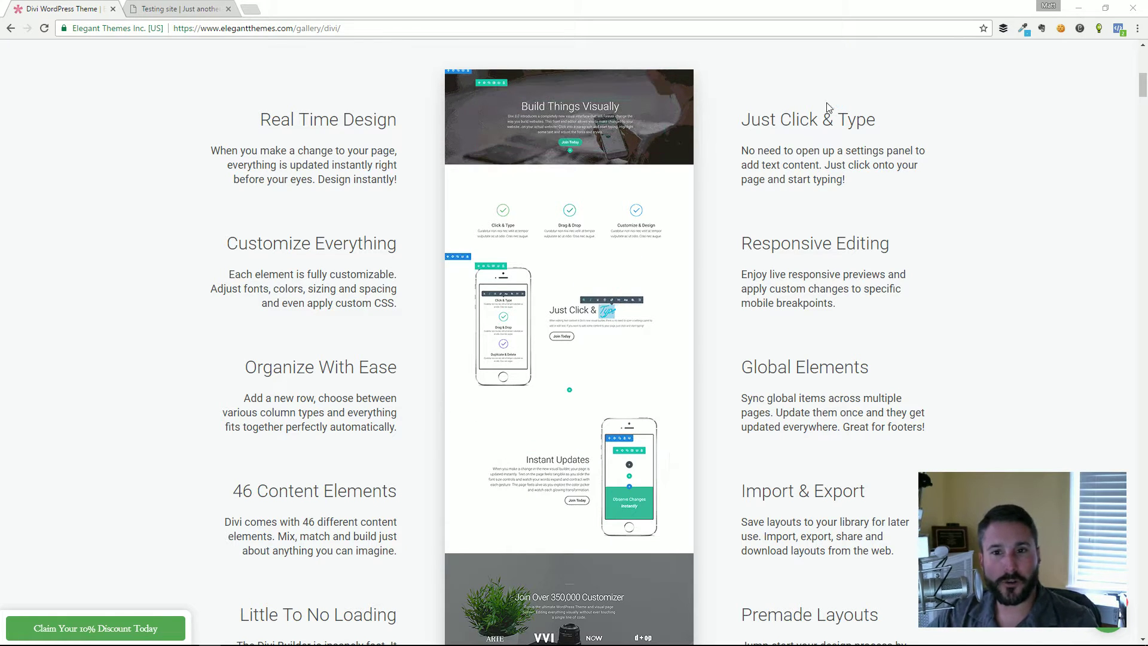
- Examine the Divi theme page's introduction and the feature list under Build Anything Visually
{"action": "scroll", "coordinate": [737, 187], "scroll_direction": "up", "scroll_amount": 8}
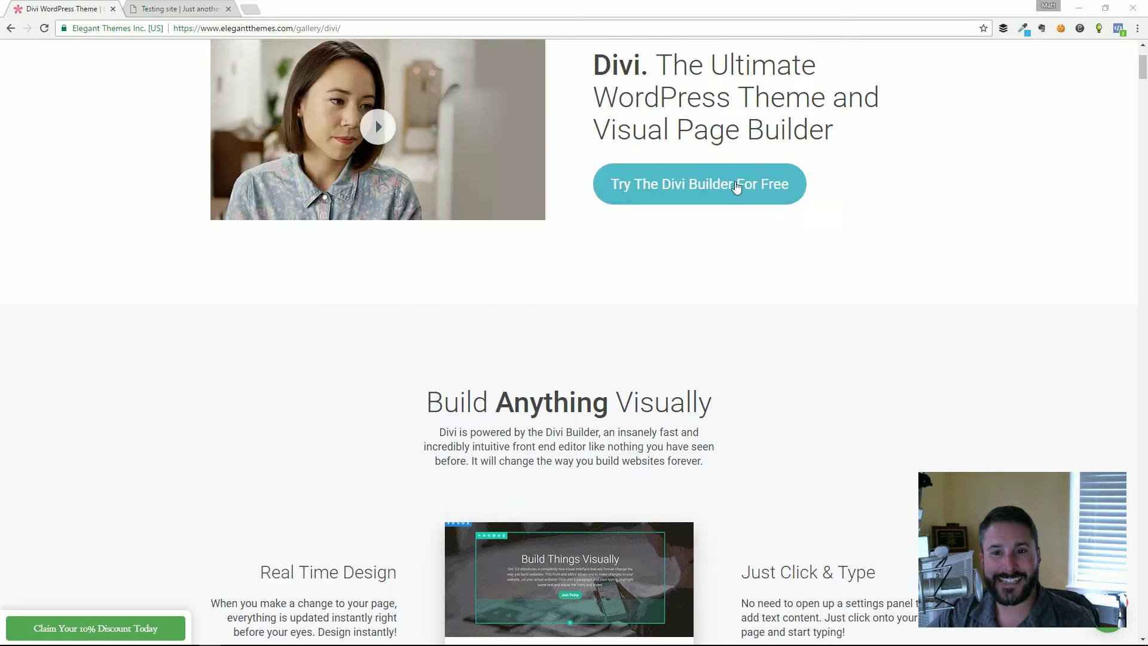
{"action": "scroll", "coordinate": [741, 186], "scroll_direction": "up", "scroll_amount": 3}
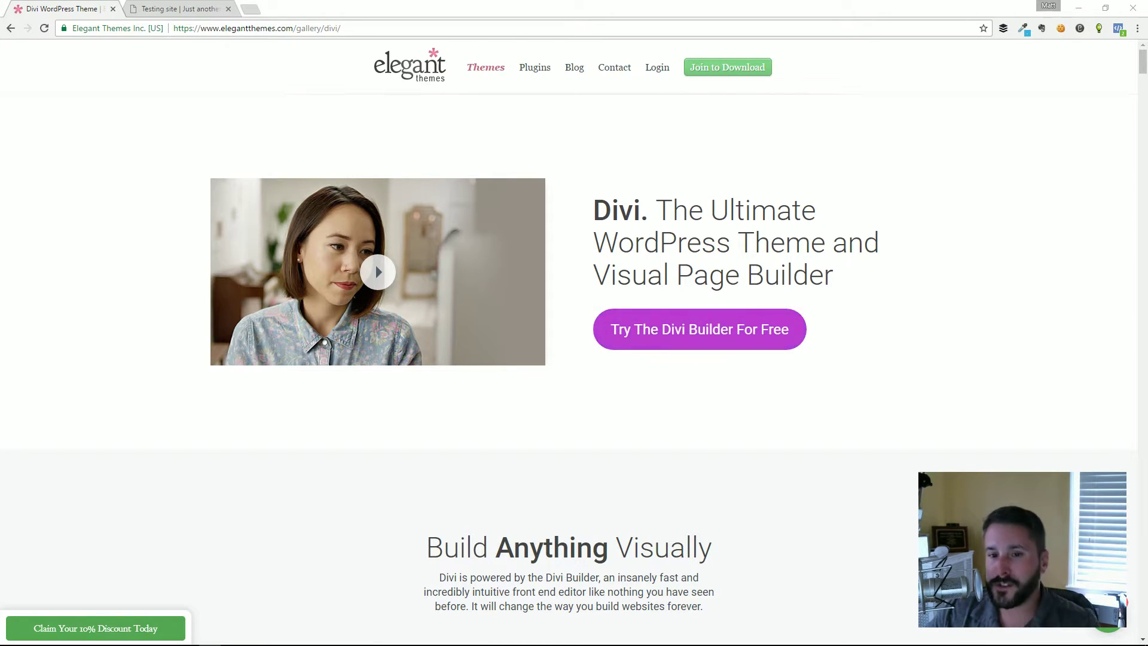
{"action": "scroll", "coordinate": [690, 105], "scroll_direction": "down", "scroll_amount": 2}
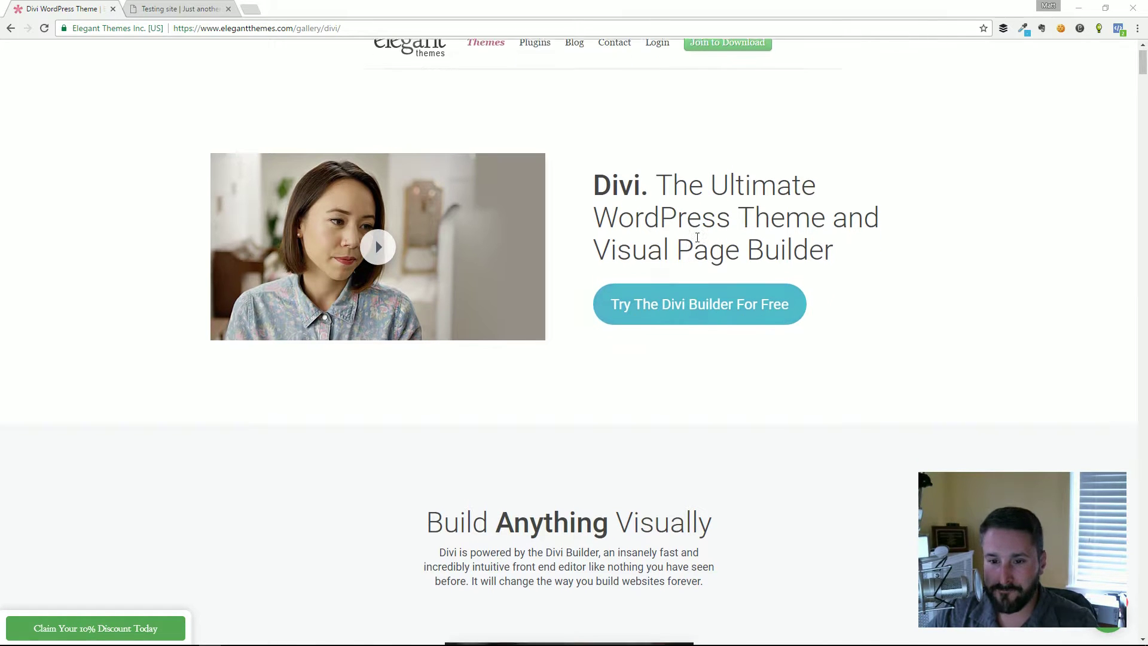
{"action": "scroll", "coordinate": [729, 242], "scroll_direction": "down", "scroll_amount": 6}
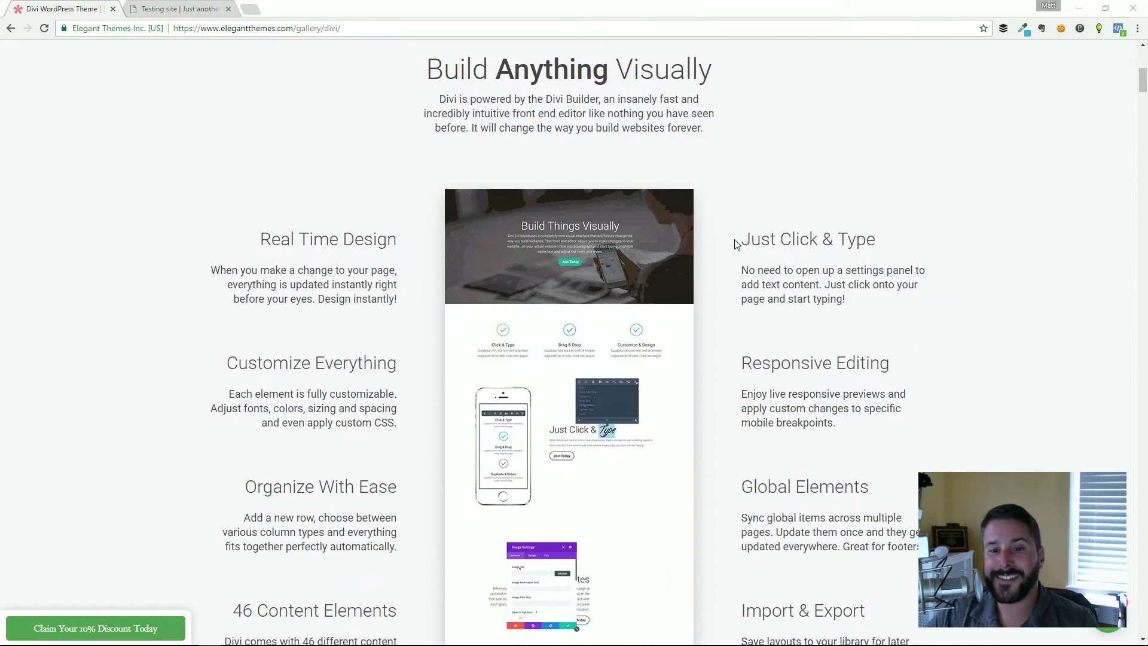
{"action": "scroll", "coordinate": [734, 238], "scroll_direction": "down", "scroll_amount": 4}
{"action": "scroll", "coordinate": [728, 251], "scroll_direction": "up", "scroll_amount": 3}
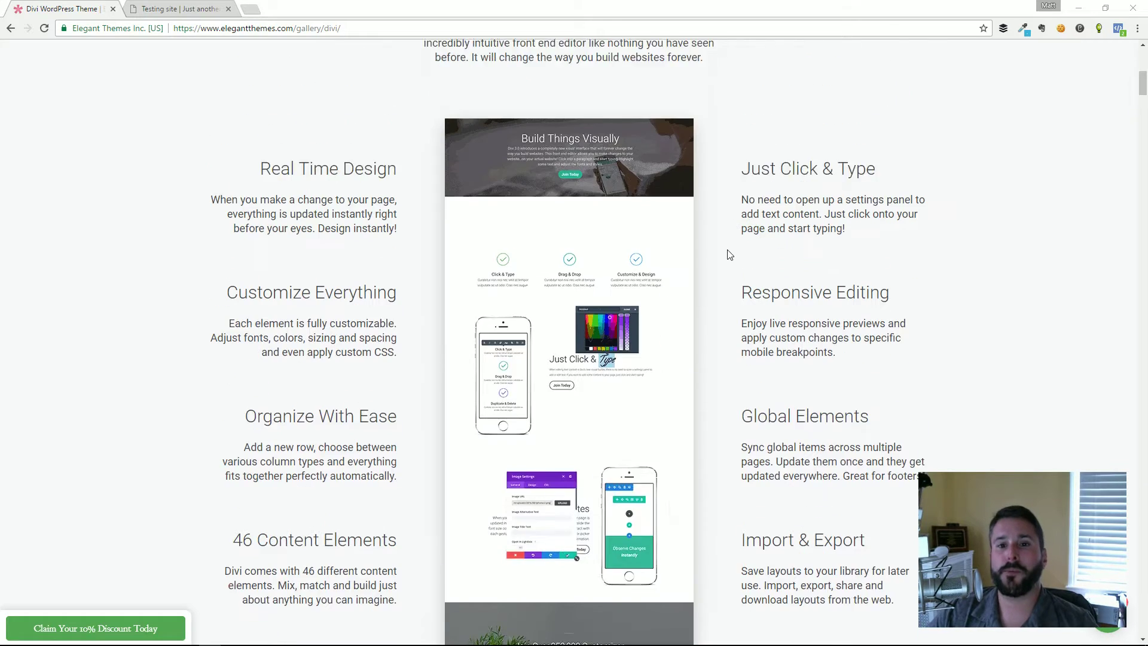
{"action": "scroll", "coordinate": [728, 250], "scroll_direction": "down", "scroll_amount": 1}
{"action": "scroll", "coordinate": [728, 250], "scroll_direction": "down", "scroll_amount": 1}
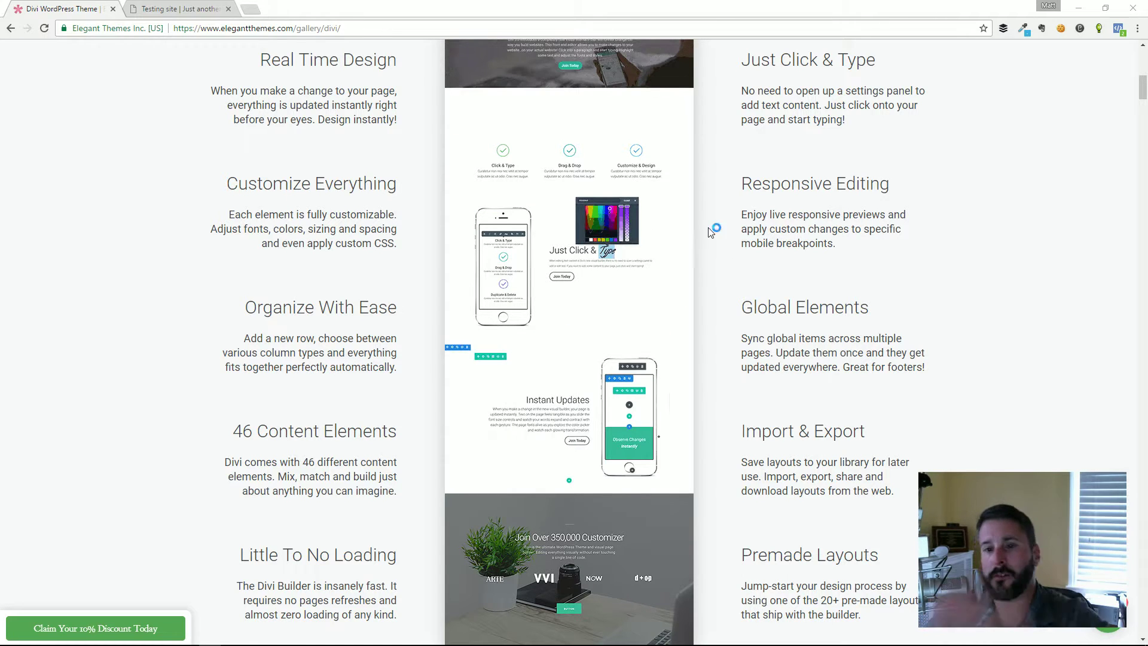
{"action": "scroll", "coordinate": [712, 290], "scroll_direction": "down", "scroll_amount": 4}
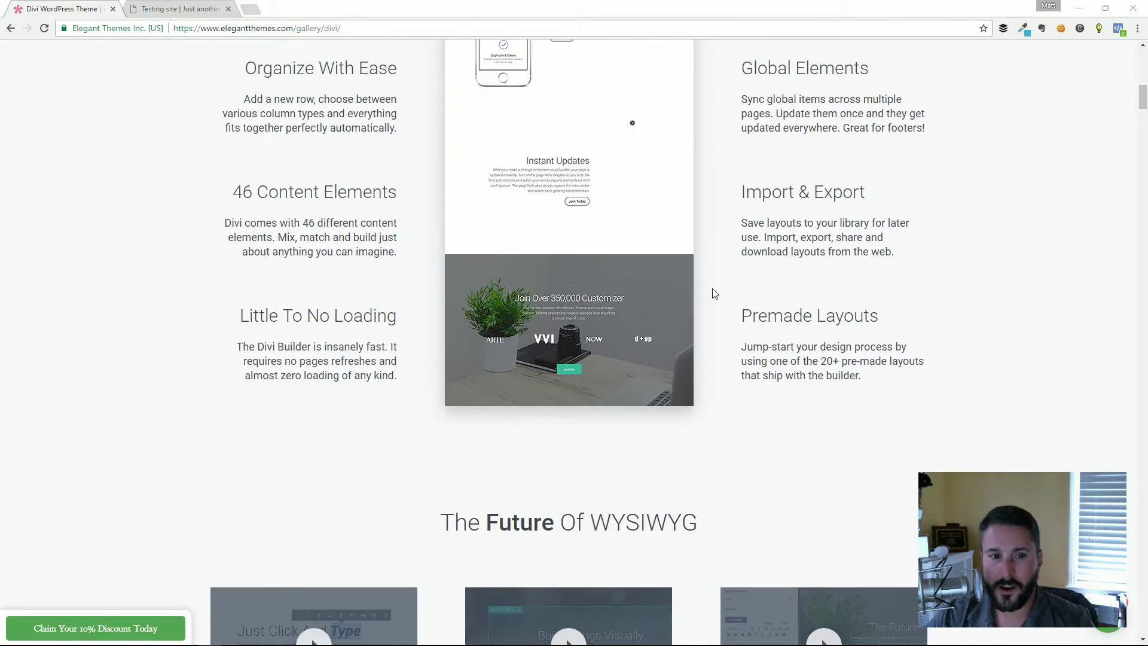
{"action": "scroll", "coordinate": [687, 302], "scroll_direction": "up", "scroll_amount": 3}
{"action": "scroll", "coordinate": [445, 330], "scroll_direction": "up", "scroll_amount": 2}
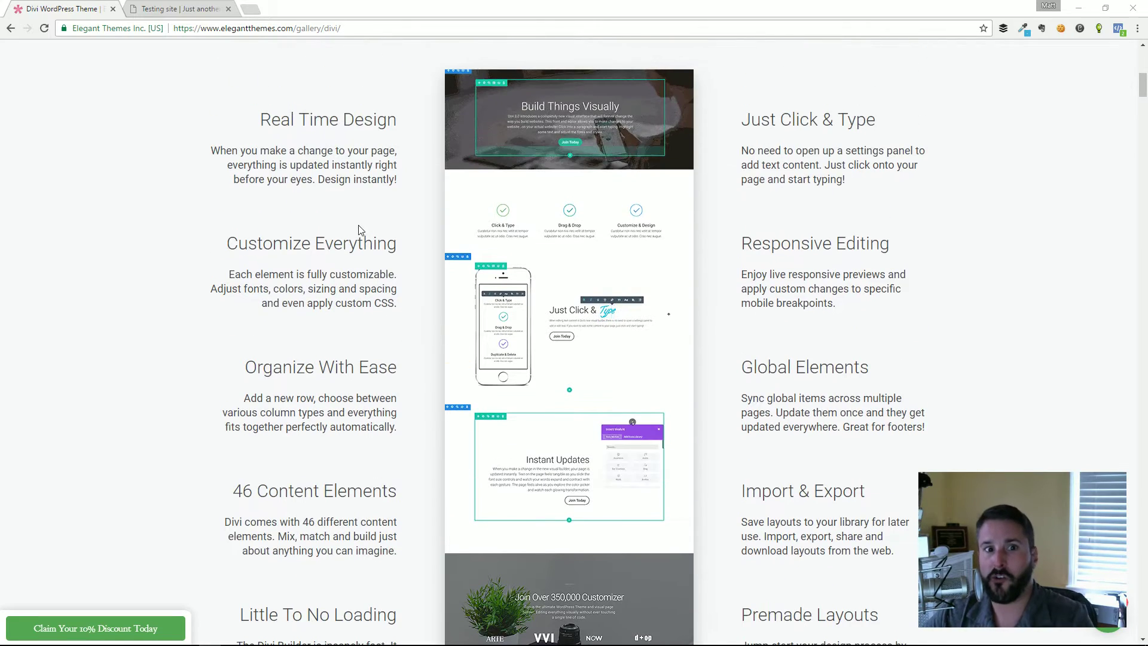
{"action": "scroll", "coordinate": [694, 274], "scroll_direction": "up", "scroll_amount": 10}
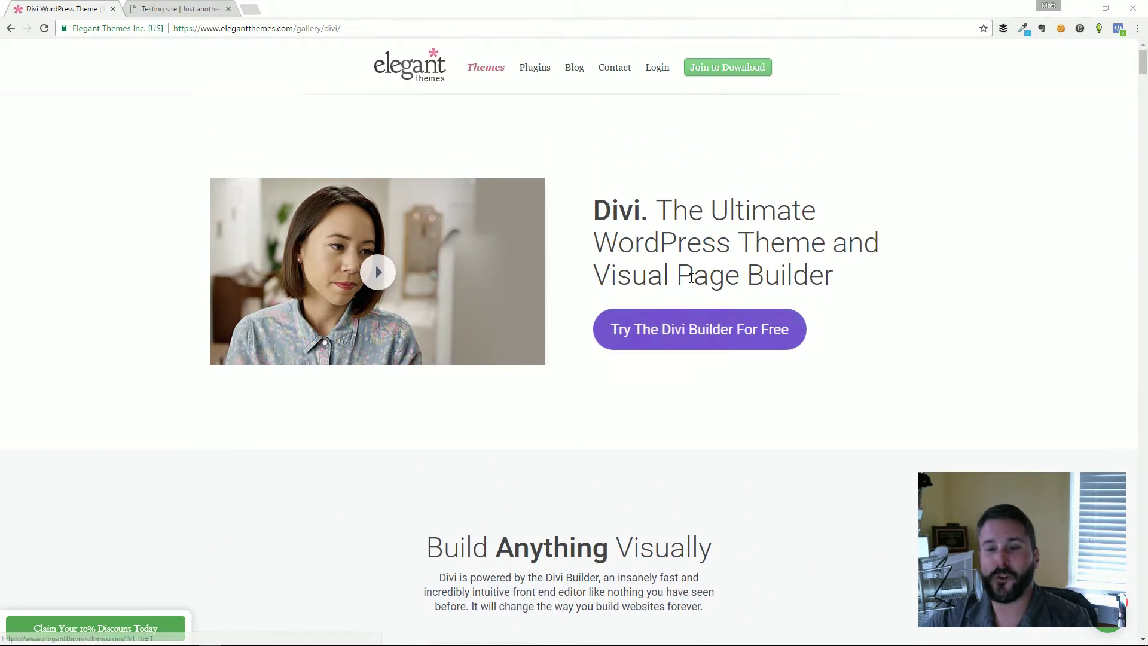
{"action": "scroll", "coordinate": [665, 288], "scroll_direction": "down", "scroll_amount": 7}
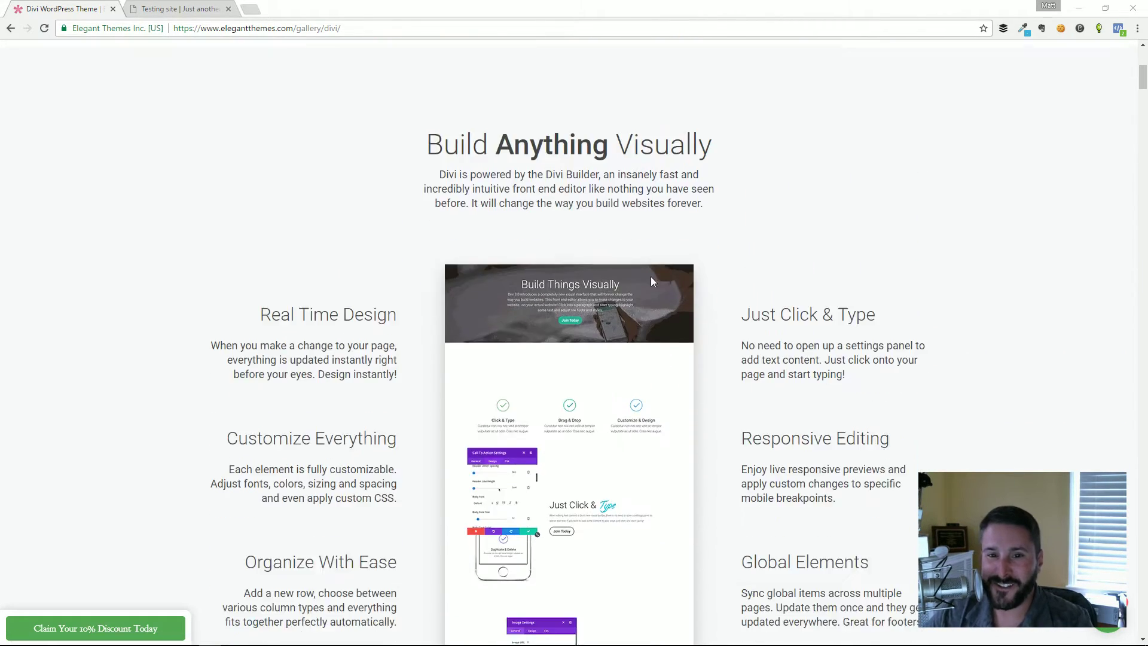
{"action": "scroll", "coordinate": [652, 281], "scroll_direction": "down", "scroll_amount": 2}
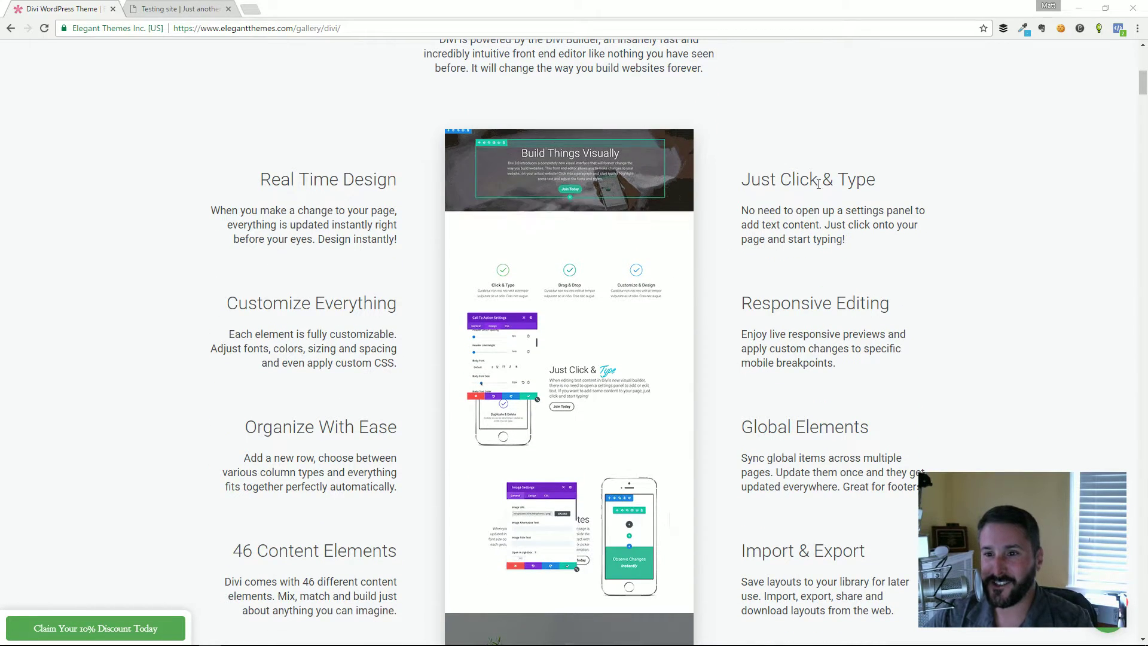
{"action": "scroll", "coordinate": [419, 156], "scroll_direction": "down", "scroll_amount": 1}
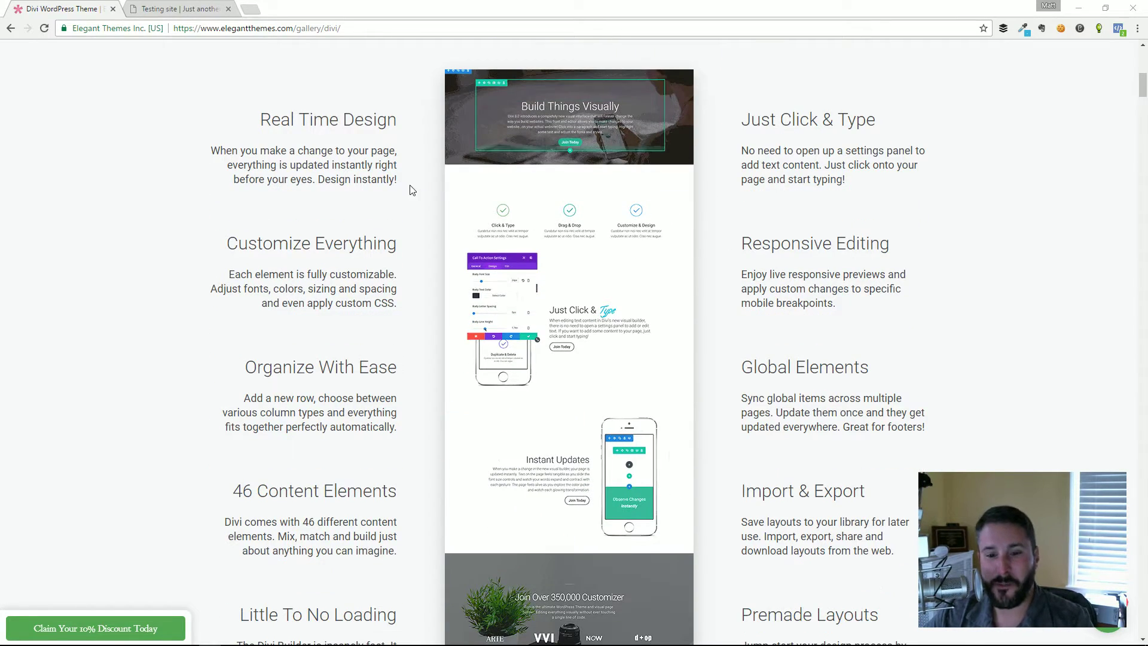
{"action": "scroll", "coordinate": [411, 190], "scroll_direction": "down", "scroll_amount": 2}
{"action": "scroll", "coordinate": [392, 182], "scroll_direction": "up", "scroll_amount": 1}
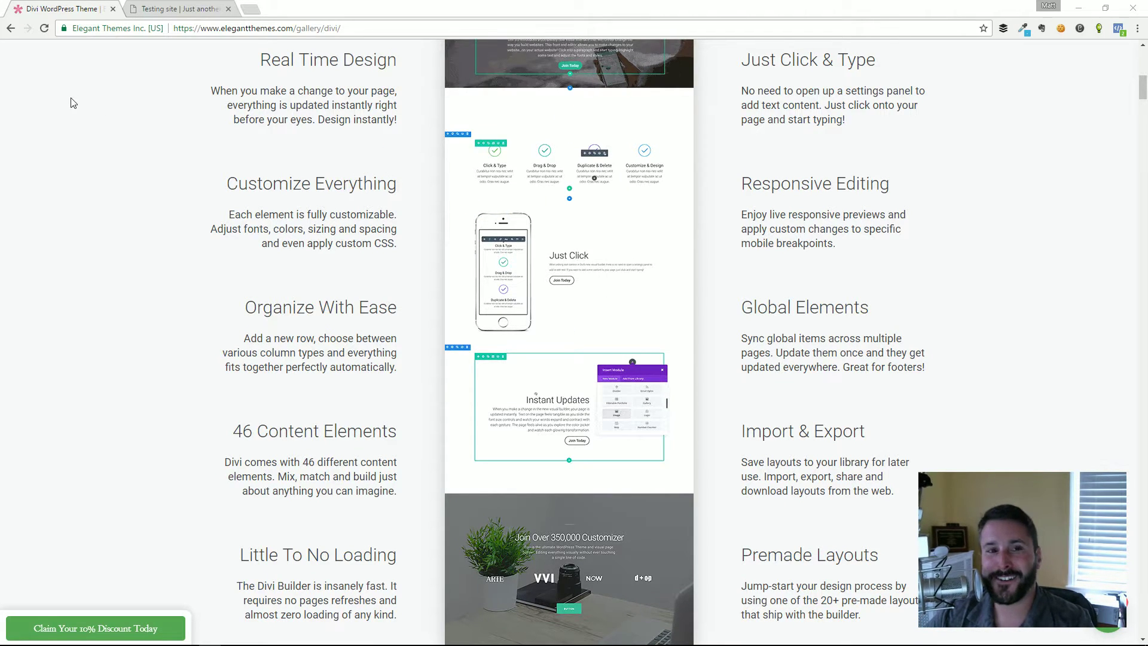
{"action": "scroll", "coordinate": [302, 167], "scroll_direction": "up", "scroll_amount": 3}
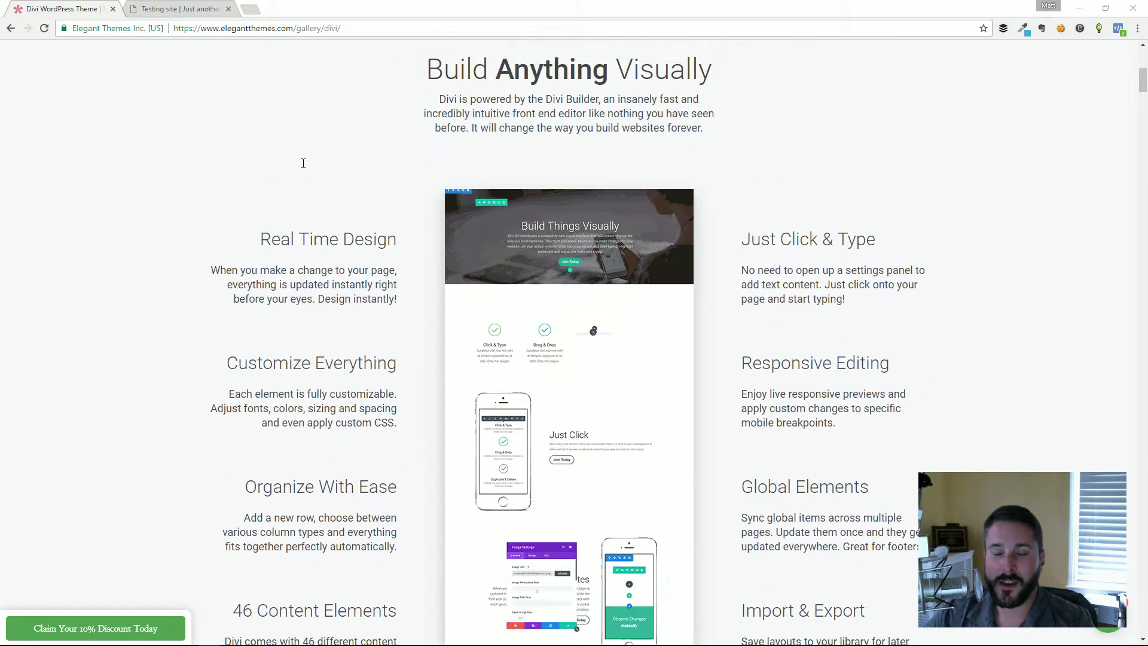
{"action": "scroll", "coordinate": [303, 163], "scroll_direction": "up", "scroll_amount": 4}
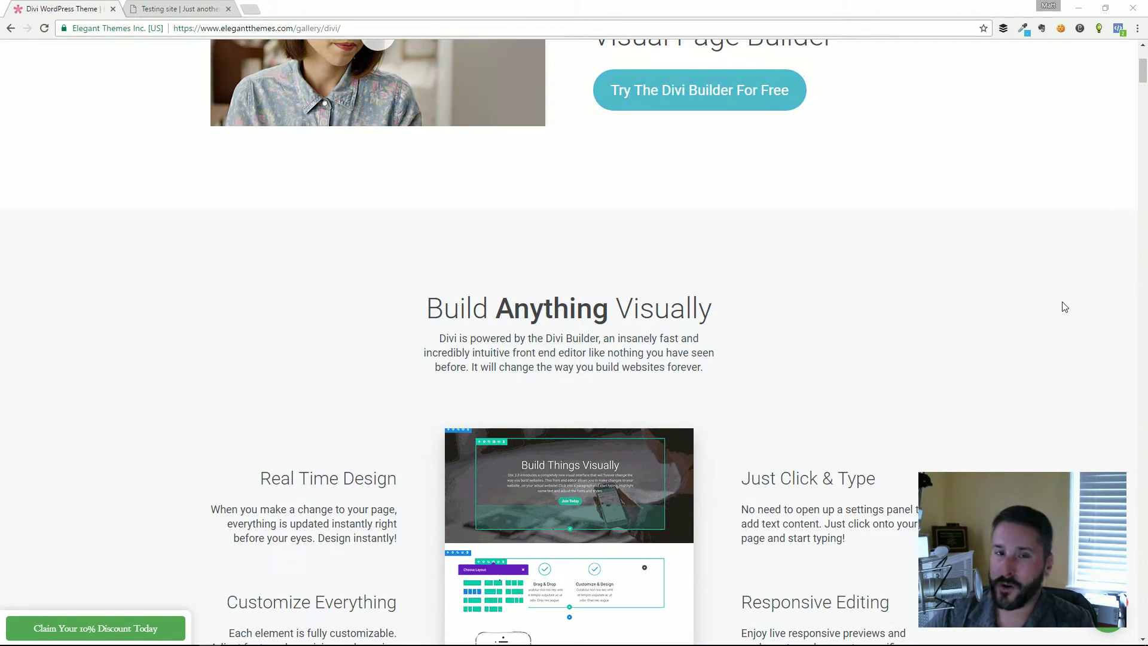
- Look through the feature videos and descriptions in The Future Of WYSIWYG section of the Divi page
{"action": "scroll", "coordinate": [741, 400], "scroll_direction": "down", "scroll_amount": 11}
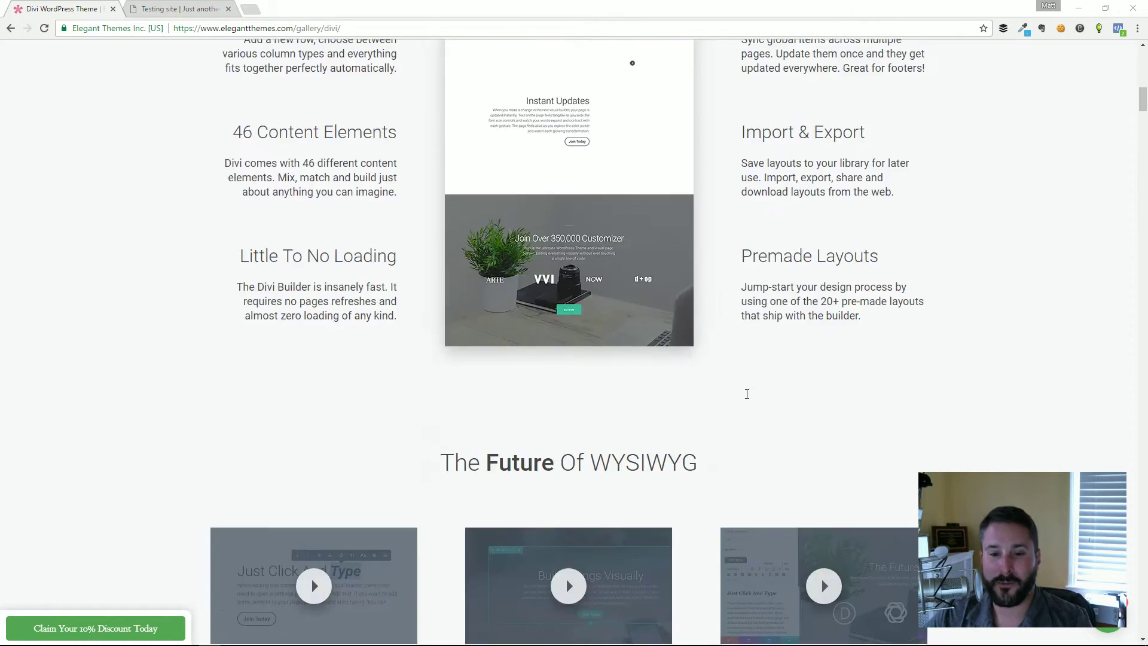
{"action": "scroll", "coordinate": [746, 394], "scroll_direction": "down", "scroll_amount": 4}
{"action": "scroll", "coordinate": [363, 266], "scroll_direction": "down", "scroll_amount": 8}
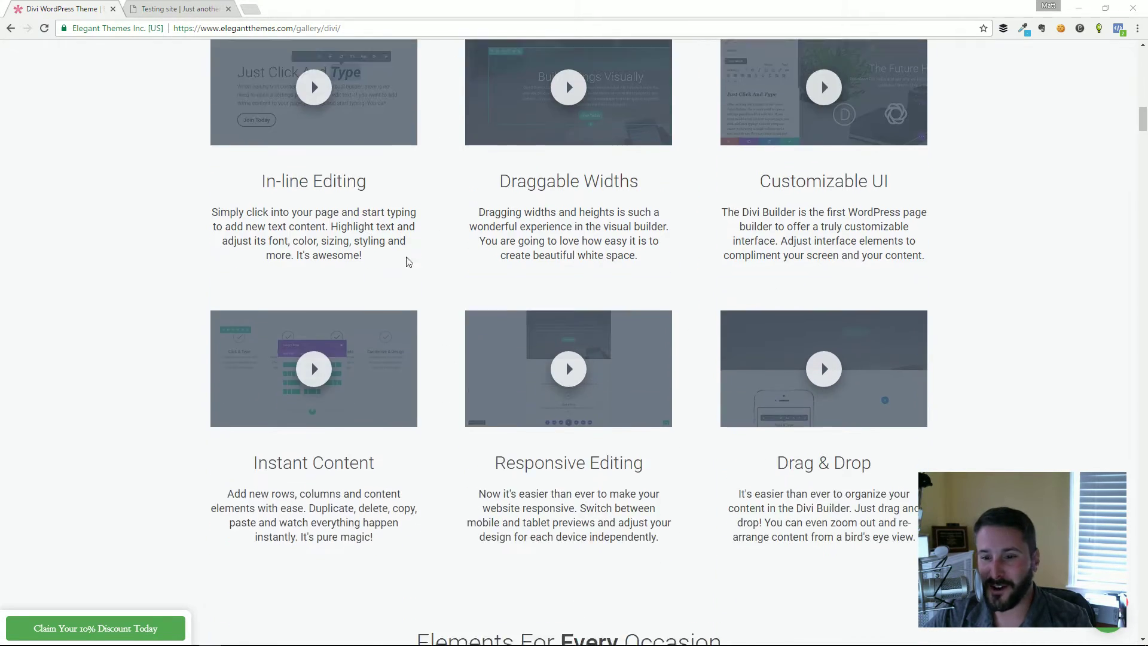
{"action": "scroll", "coordinate": [468, 248], "scroll_direction": "up", "scroll_amount": 7}
{"action": "scroll", "coordinate": [468, 245], "scroll_direction": "up", "scroll_amount": 8}
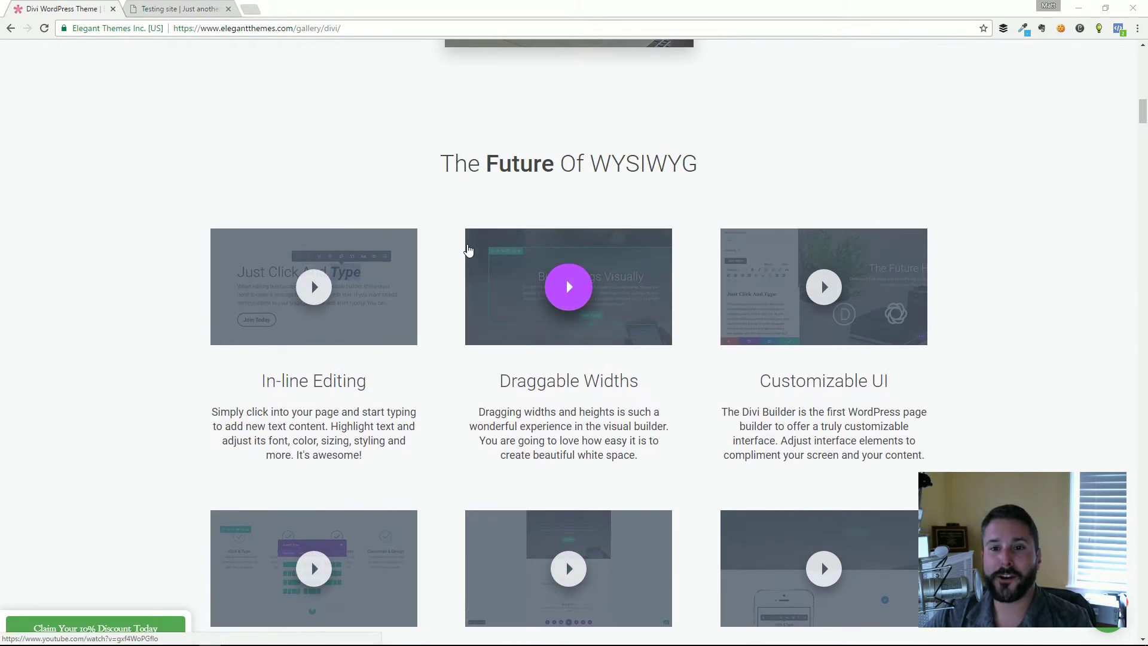
{"action": "scroll", "coordinate": [469, 248], "scroll_direction": "up", "scroll_amount": 5}
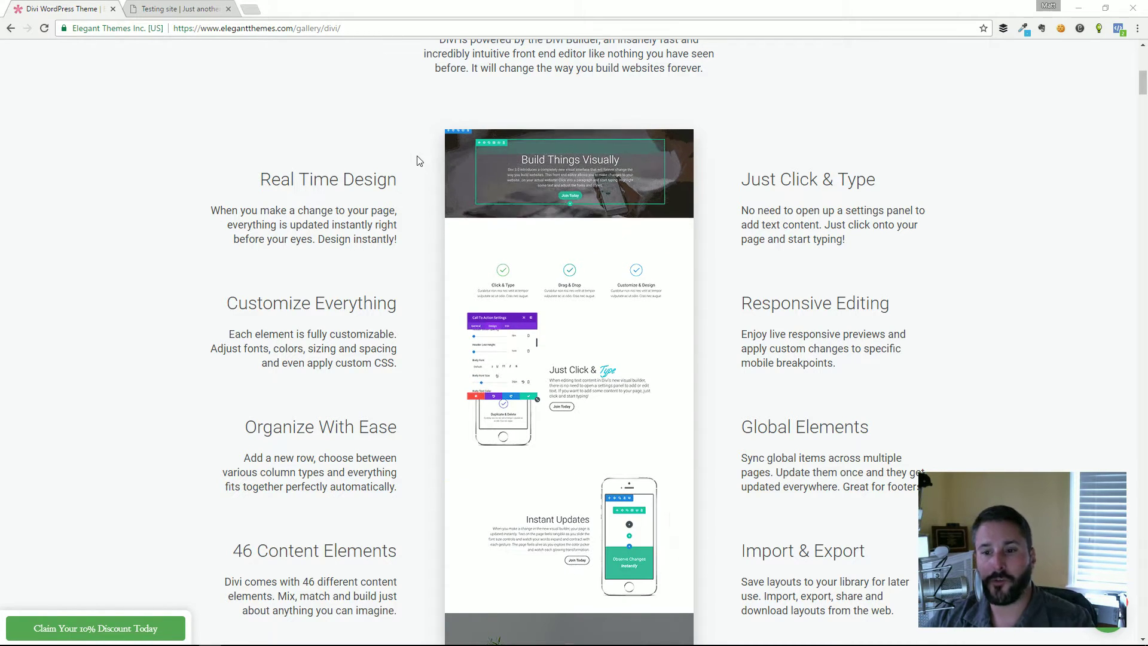
- Switch to the Testing site's home page, look over its layout and enable the Visual Builder
{"action": "key", "text": "ctrl+Tab"}
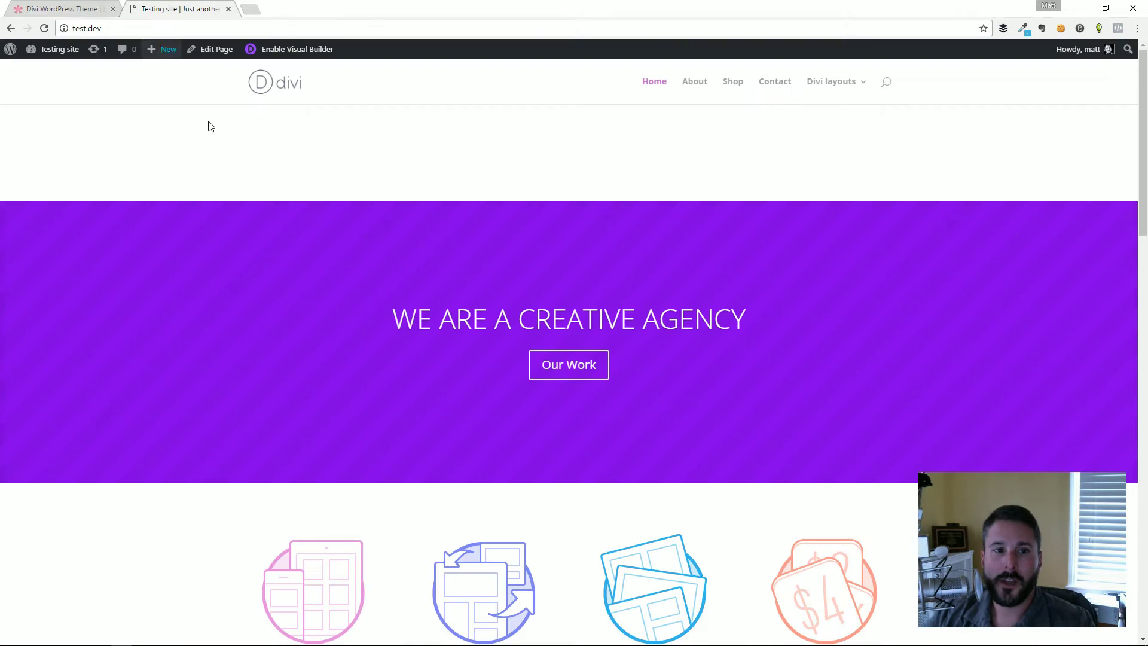
{"action": "mouse_move", "coordinate": [53, 47]}
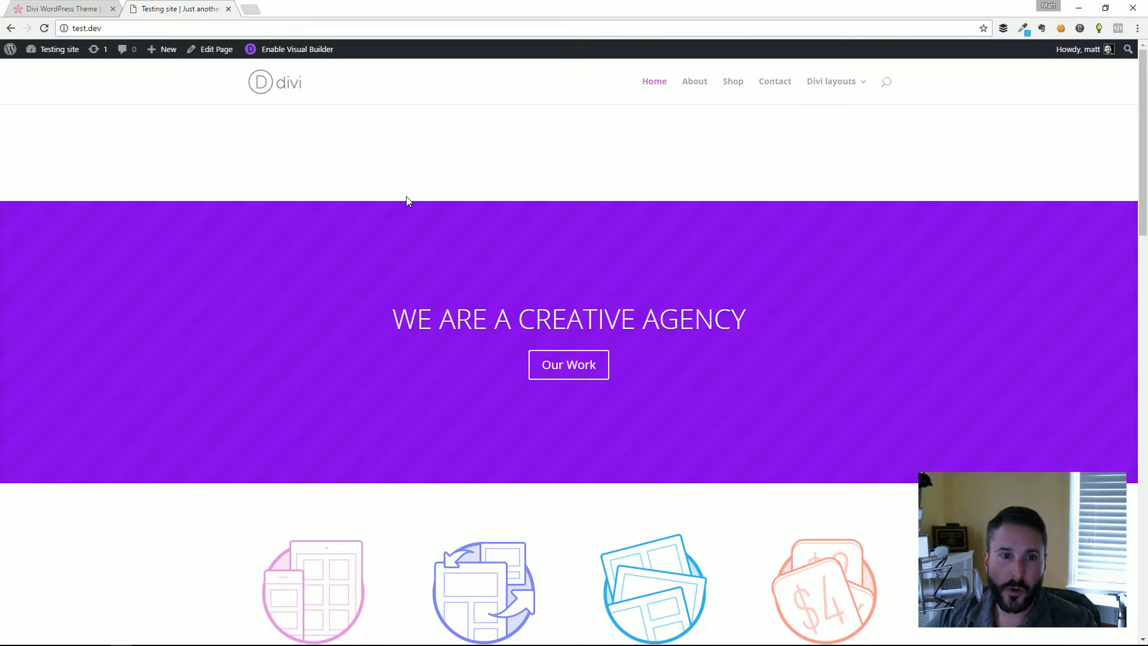
{"action": "scroll", "coordinate": [406, 293], "scroll_direction": "down", "scroll_amount": 6}
{"action": "scroll", "coordinate": [353, 275], "scroll_direction": "up", "scroll_amount": 5}
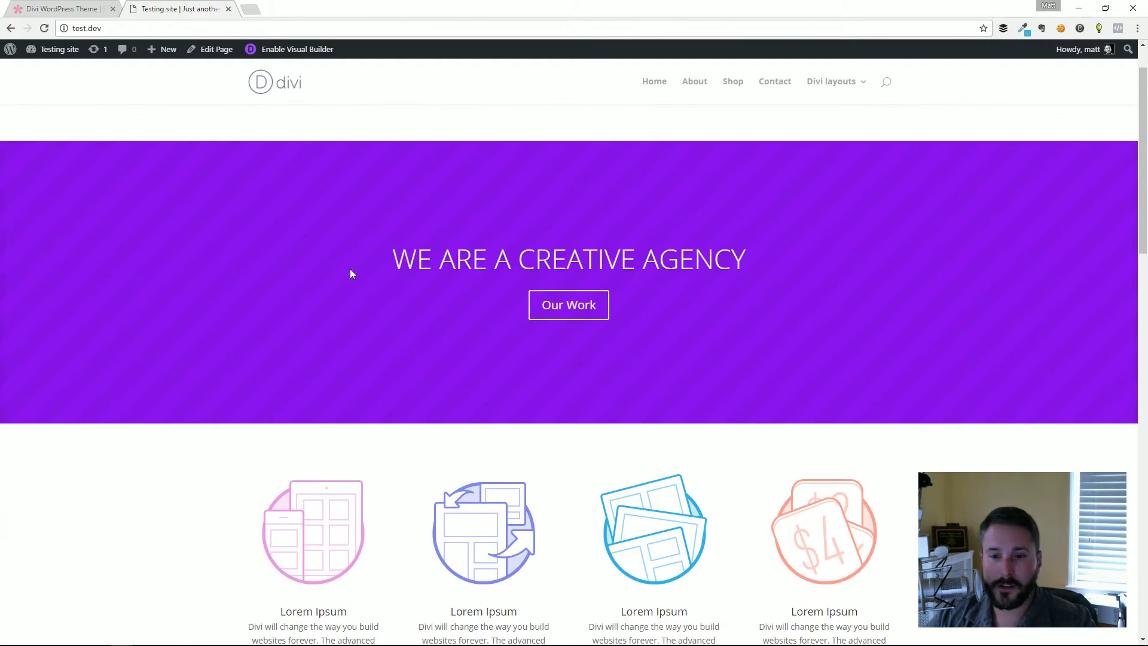
{"action": "scroll", "coordinate": [351, 273], "scroll_direction": "up", "scroll_amount": 1}
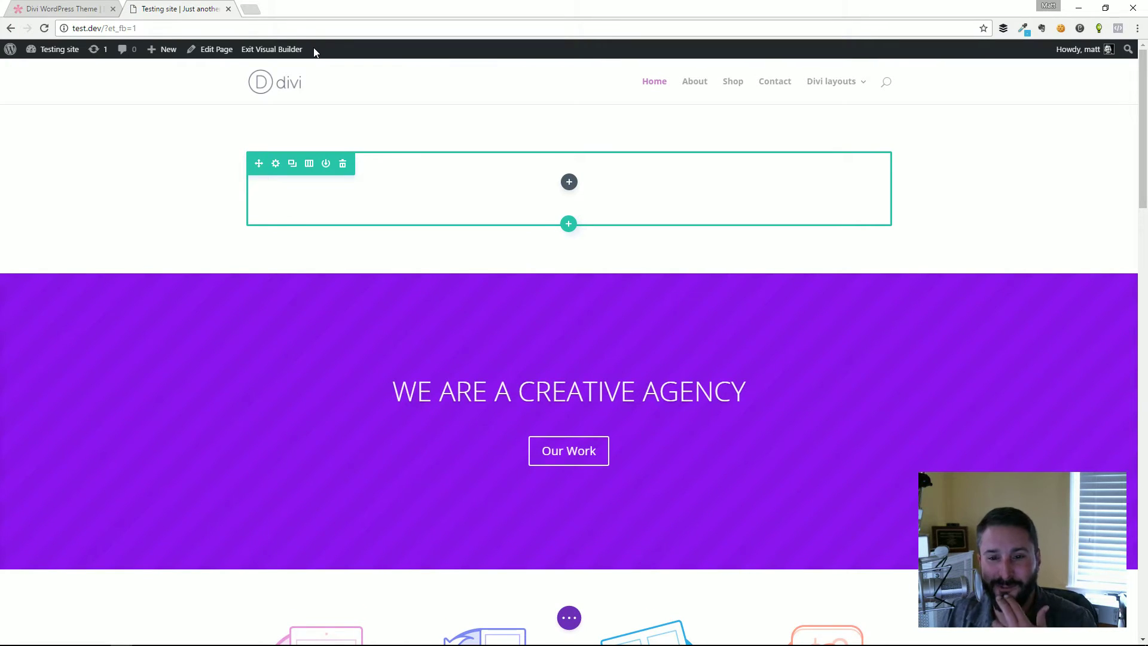
- Delete the empty row above the purple slider and look over the remaining page sections
{"action": "left_click", "coordinate": [343, 164]}
{"action": "scroll", "coordinate": [613, 367], "scroll_direction": "down", "scroll_amount": 10}
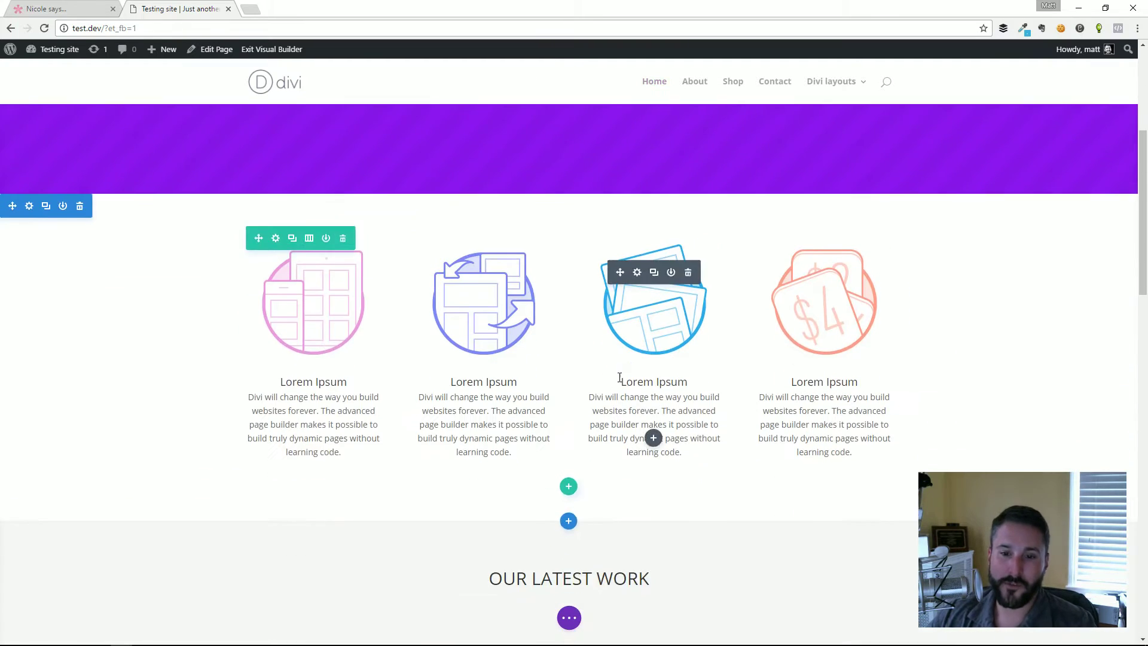
{"action": "scroll", "coordinate": [580, 425], "scroll_direction": "up", "scroll_amount": 10}
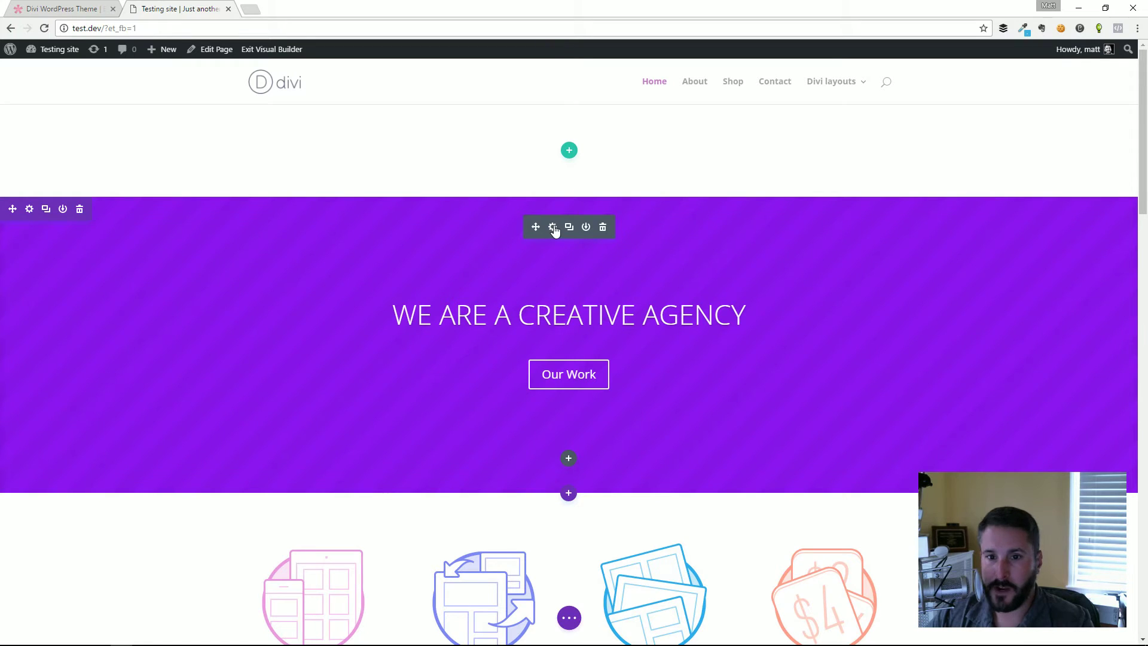
- Open the purple slider's Fullwidth Slider Settings, then resize and move the dialog so it sits fully in view
{"action": "left_click", "coordinate": [552, 228]}
{"action": "left_click_drag", "start_coordinate": [257, 365], "coordinate": [373, 589]}
{"action": "left_click_drag", "start_coordinate": [245, 70], "coordinate": [214, 145]}
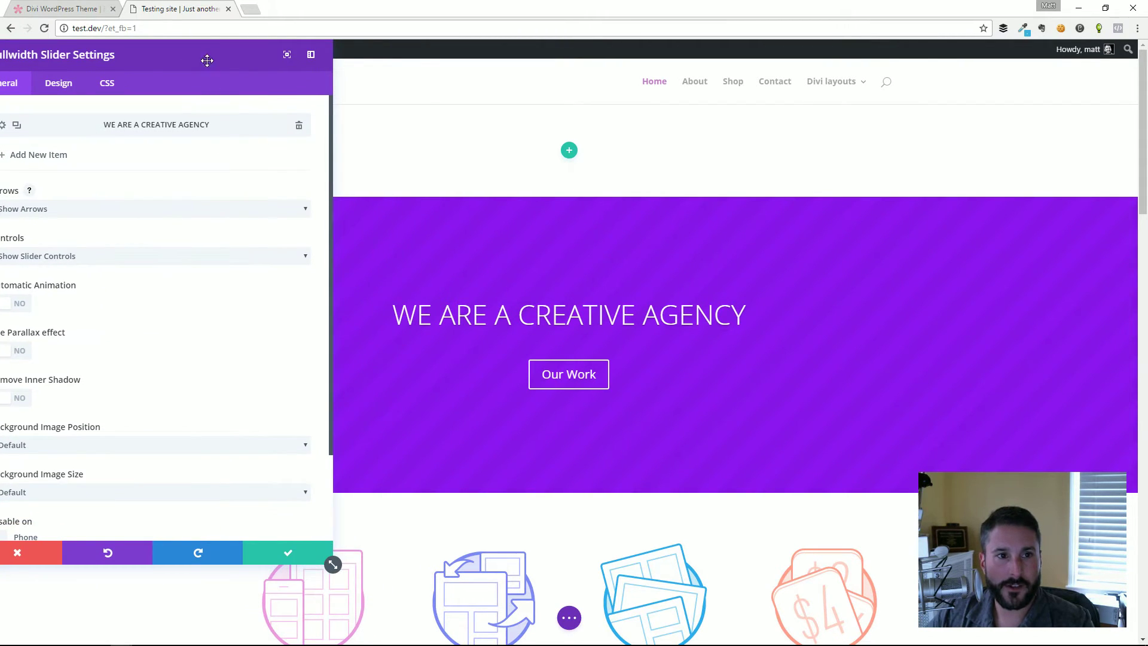
{"action": "left_click_drag", "start_coordinate": [207, 61], "coordinate": [297, 62]}
{"action": "scroll", "coordinate": [147, 206], "scroll_direction": "down", "scroll_amount": 2}
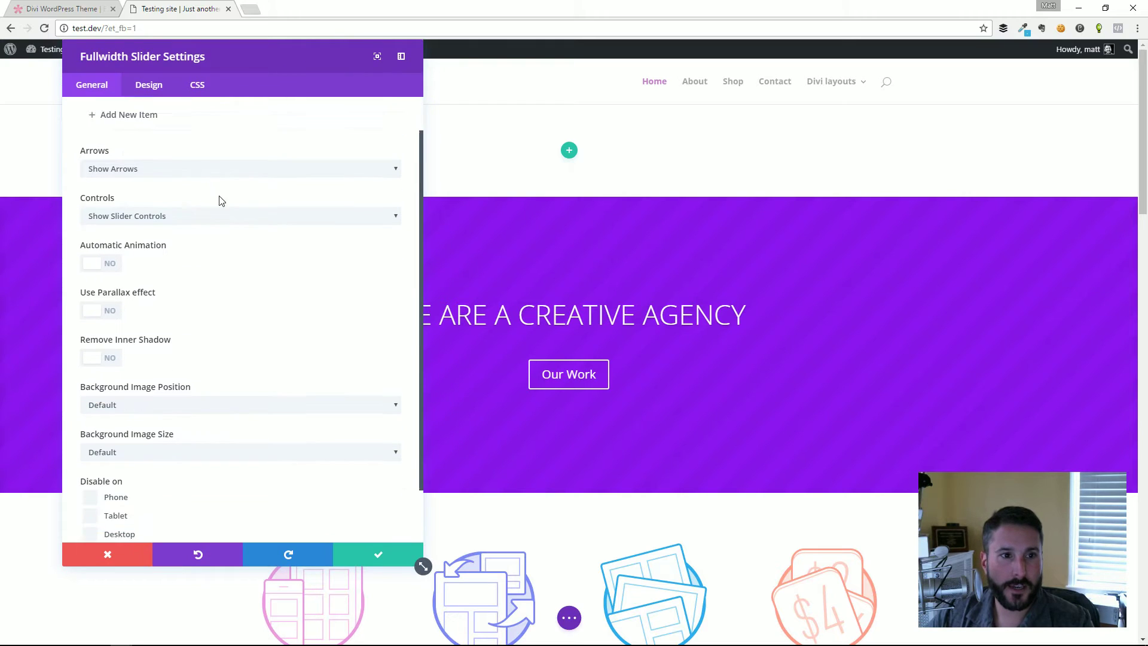
{"action": "scroll", "coordinate": [179, 191], "scroll_direction": "up", "scroll_amount": 2}
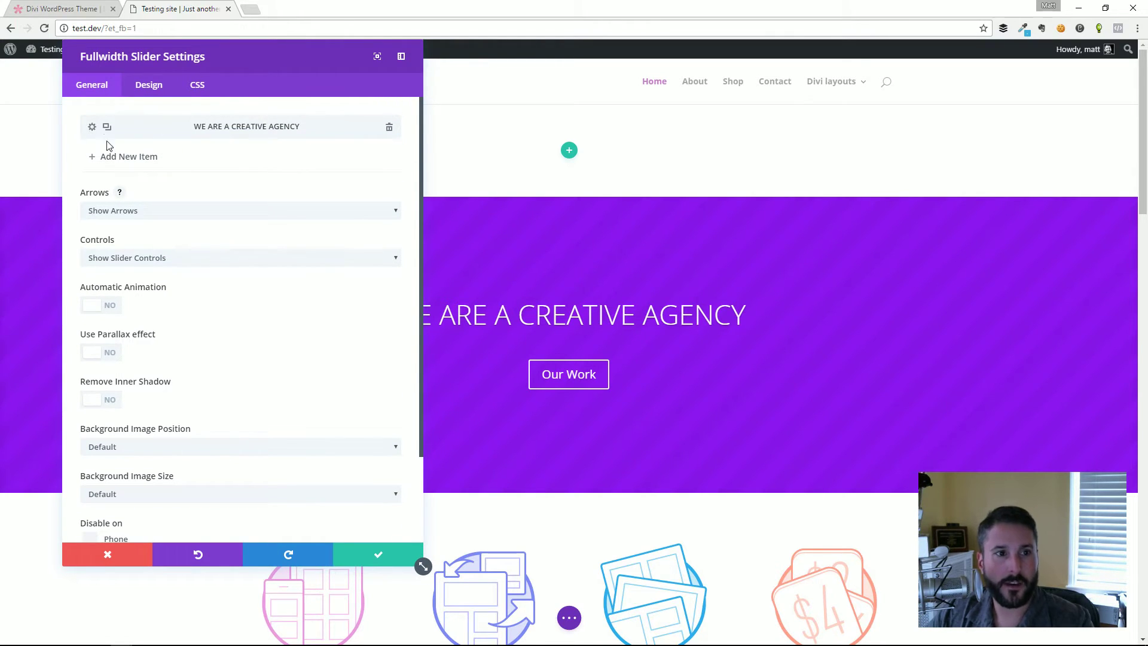
- Open the settings of the "WE ARE A CREATIVE AGENCY" slide and change its heading to "Welcome to plugintut!"
{"action": "left_click", "coordinate": [91, 126]}
{"action": "left_click_drag", "start_coordinate": [194, 142], "coordinate": [28, 135]}
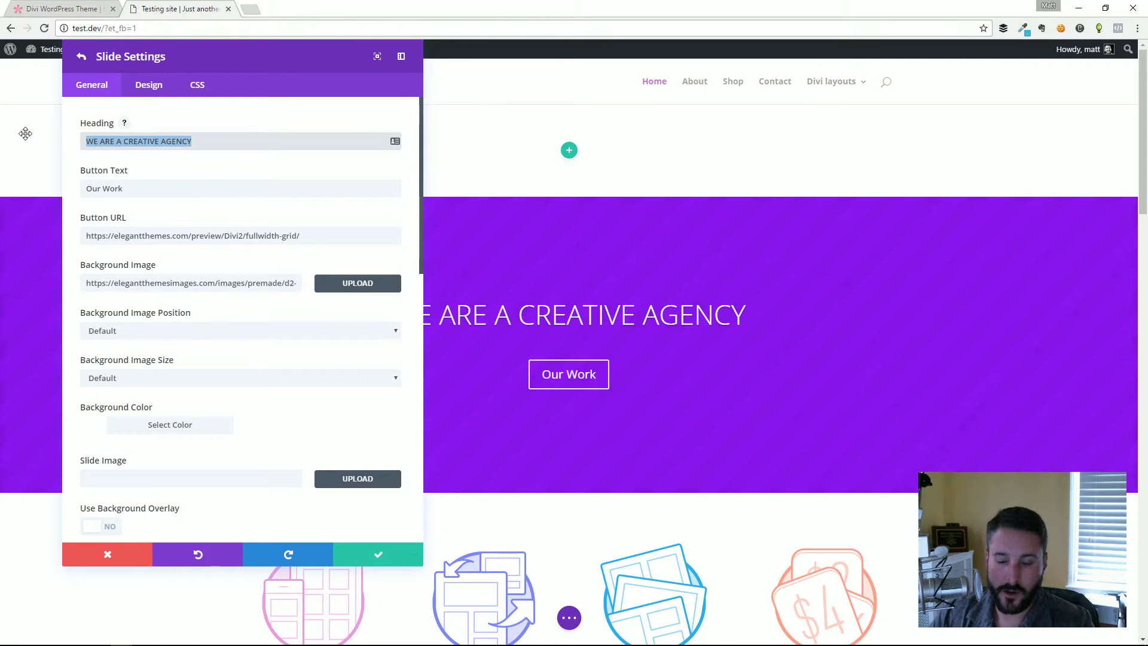
{"action": "type", "text": "Welcomet o pl"}
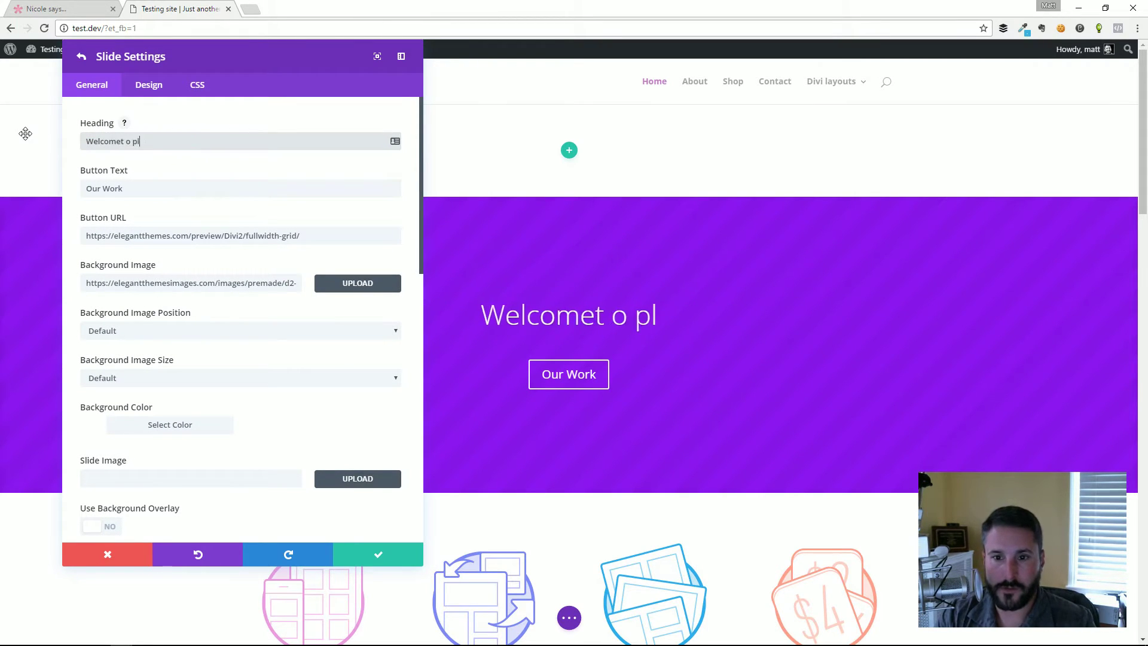
{"action": "key", "text": "BackSpace"}
{"action": "key", "text": "BackSpace"}
{"action": "key", "text": "BackSpace"}
{"action": "key", "text": "BackSpace"}
{"action": "key", "text": "BackSpace"}
{"action": "type", "text": "to "}
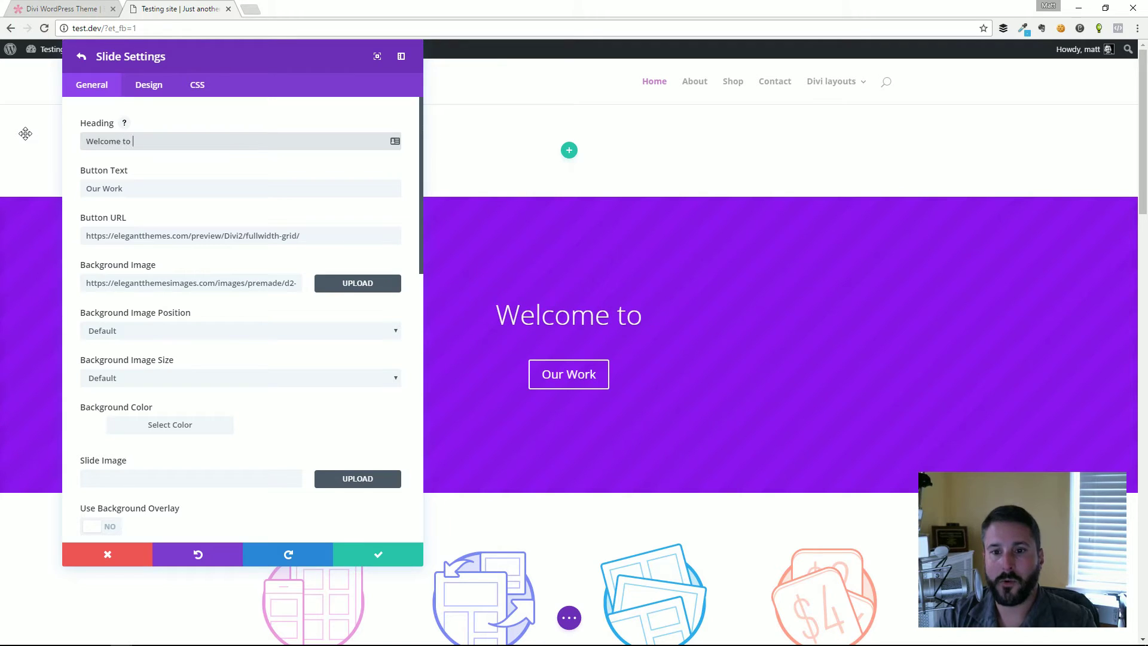
{"action": "type", "text": "plugintut!"}
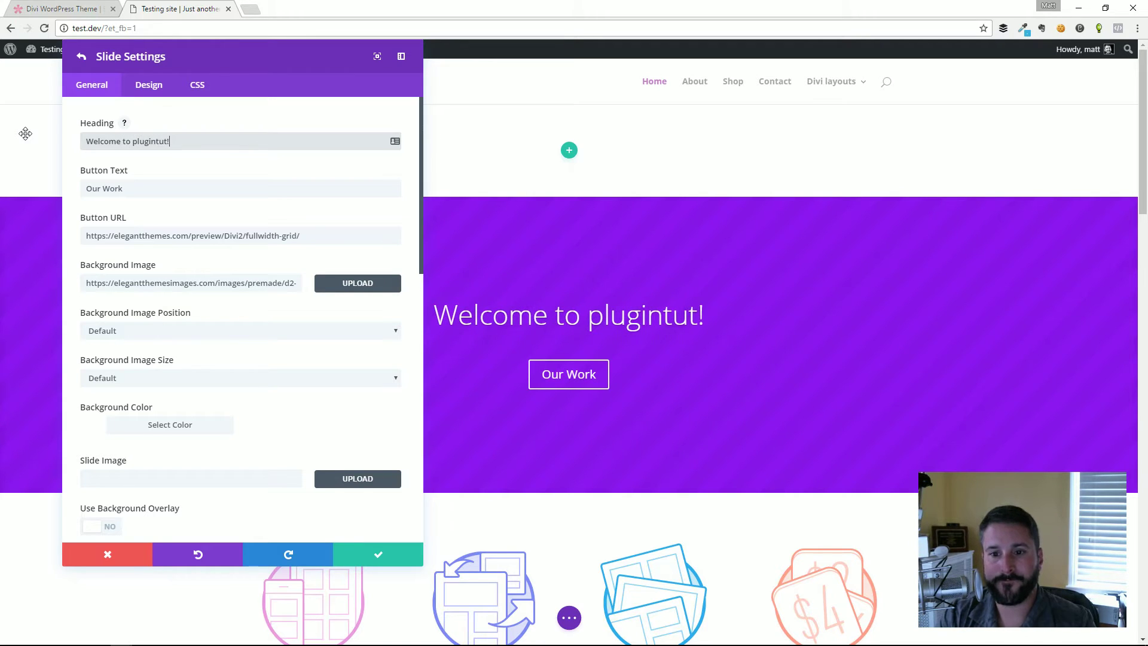
- Replace the slide's button text with "Susbscribe to the show."
{"action": "left_click_drag", "start_coordinate": [102, 188], "coordinate": [138, 188]}
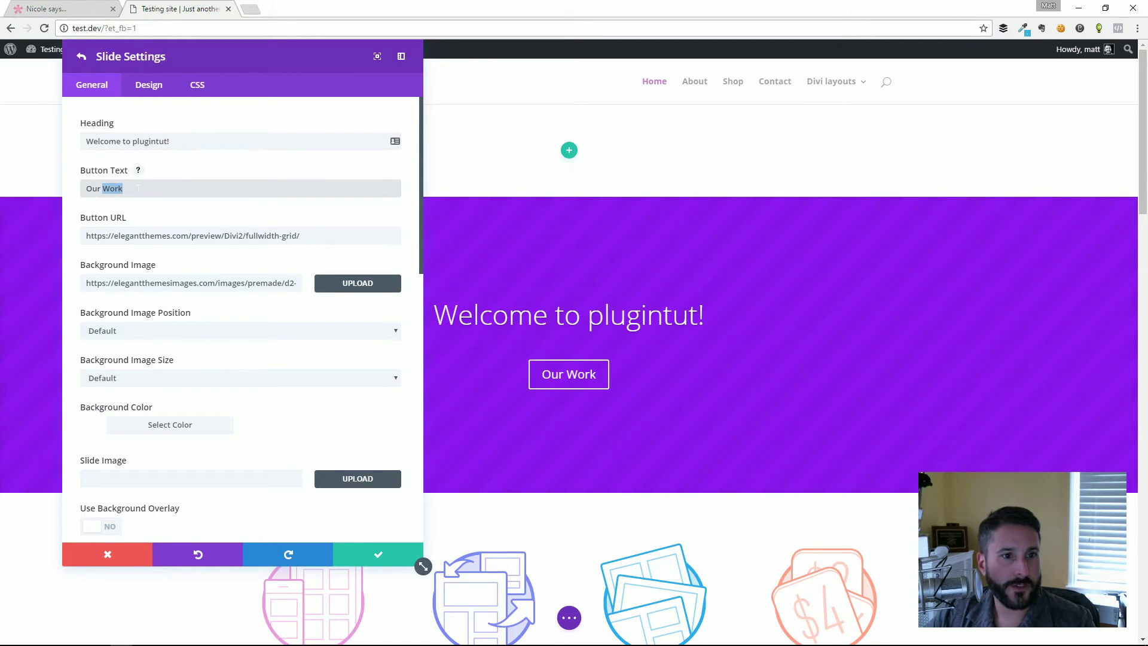
{"action": "type", "text": "Susb"}
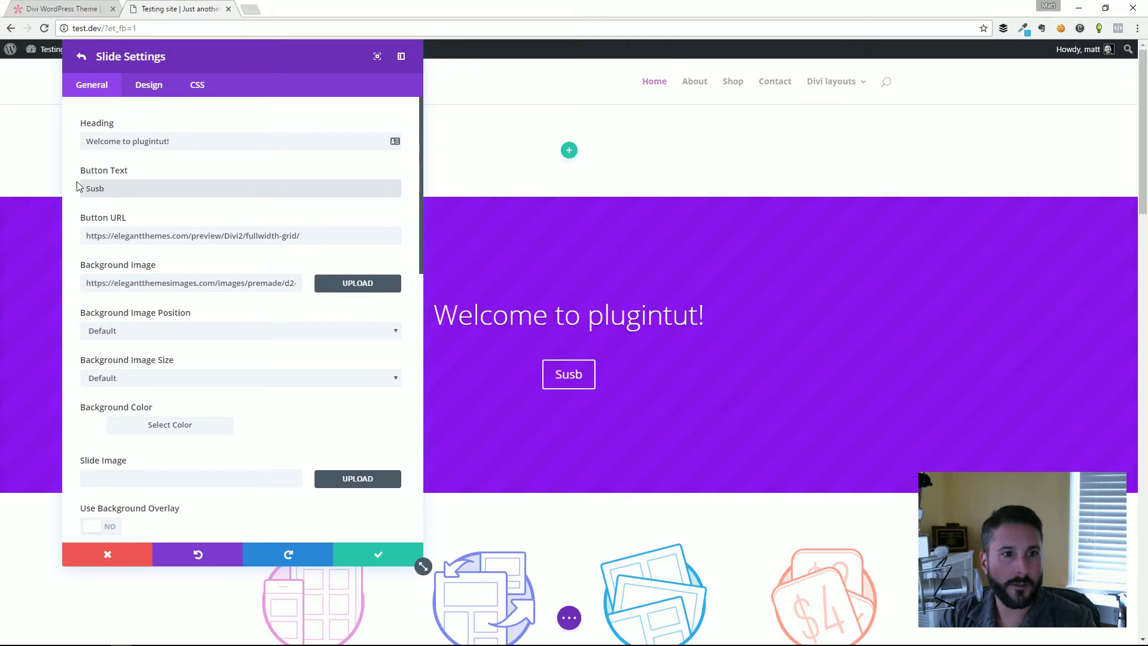
{"action": "type", "text": "scribe to the show."}
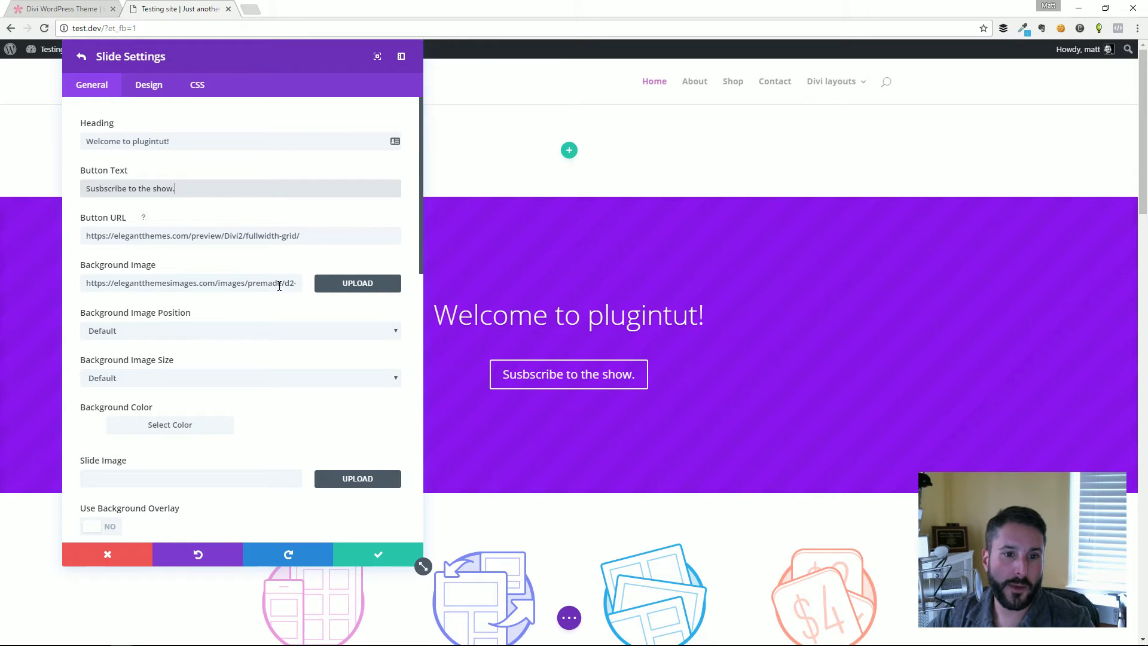
- Set the slide's background image to book-1.jpg from the media library and save the slide settings
{"action": "left_click", "coordinate": [353, 285]}
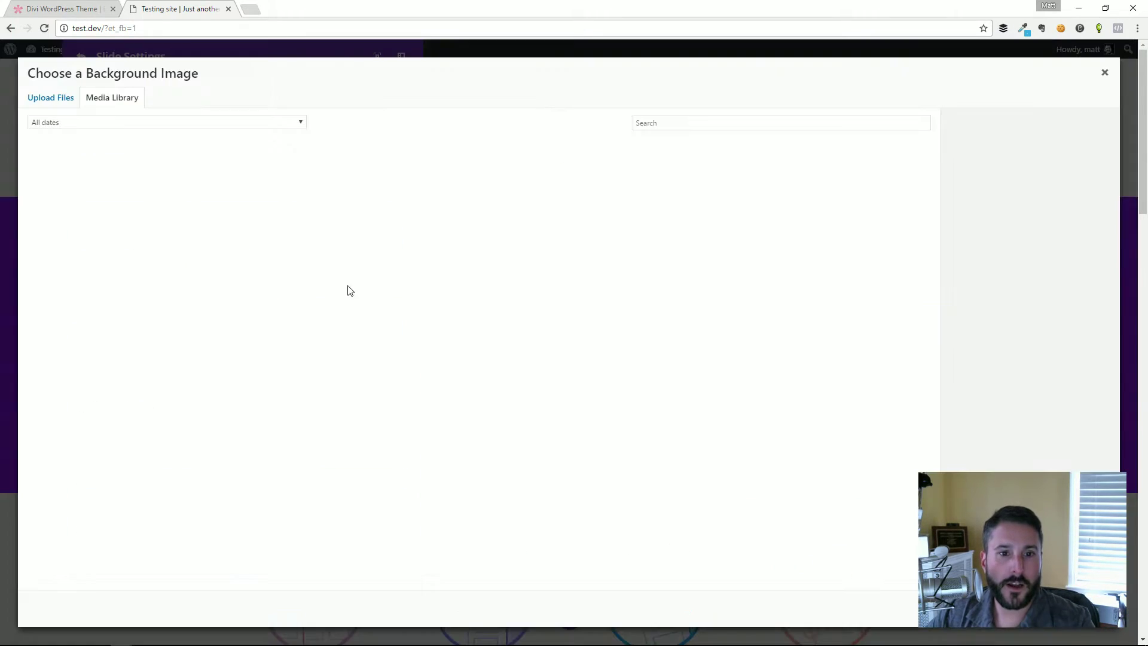
{"action": "left_click", "coordinate": [124, 186]}
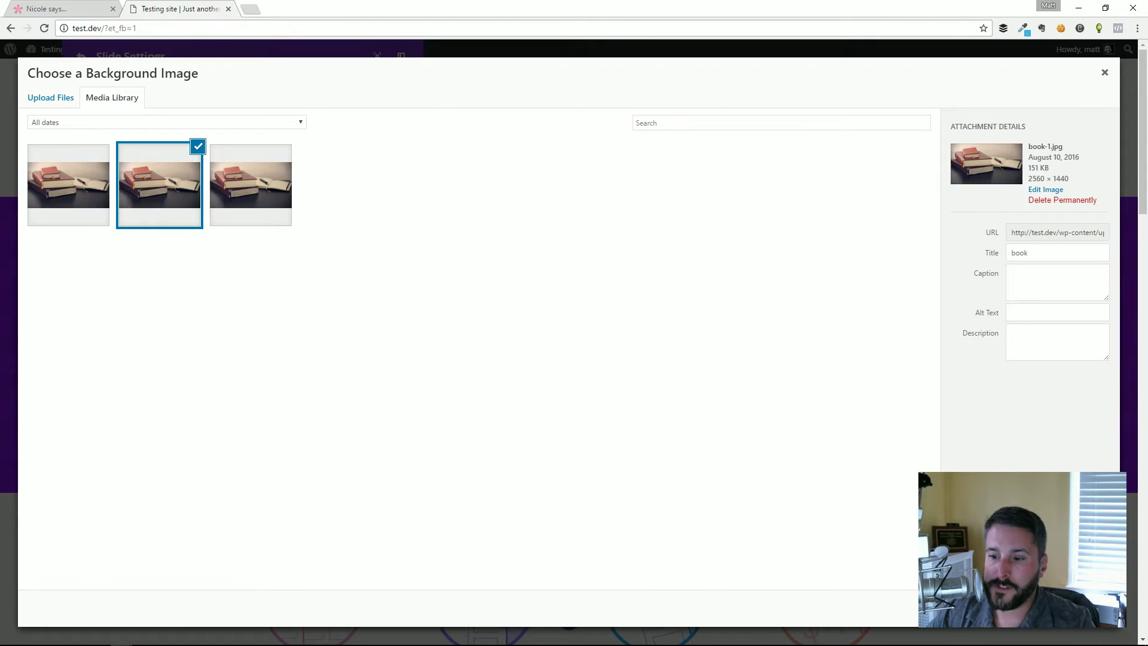
{"action": "left_click", "coordinate": [1070, 608]}
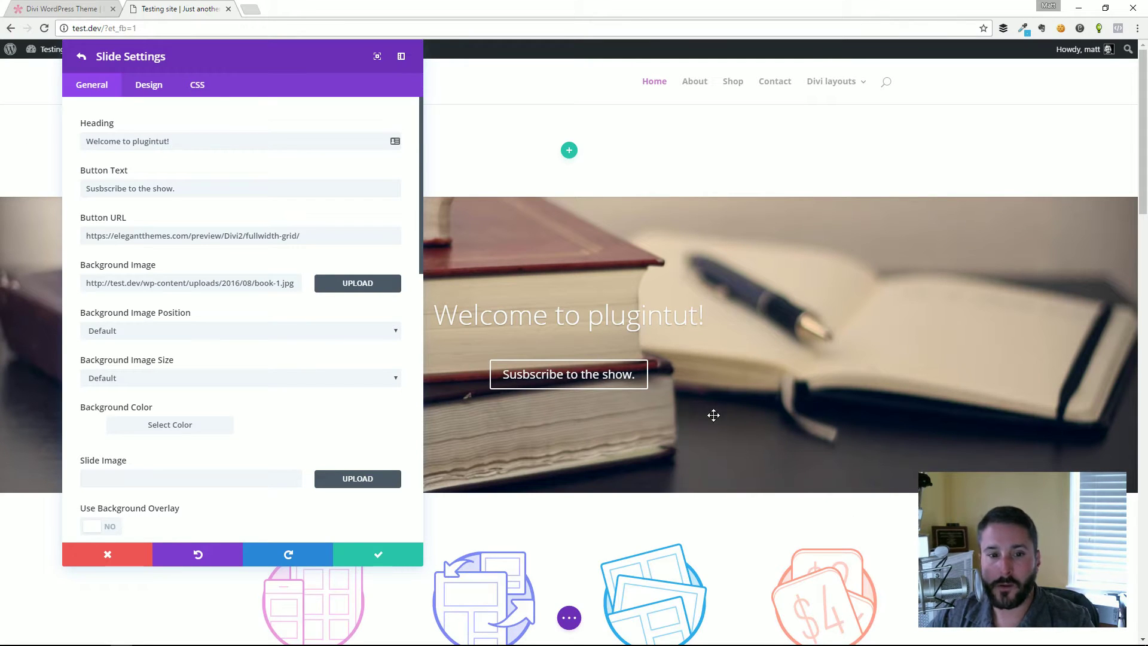
{"action": "scroll", "coordinate": [357, 327], "scroll_direction": "down", "scroll_amount": 2}
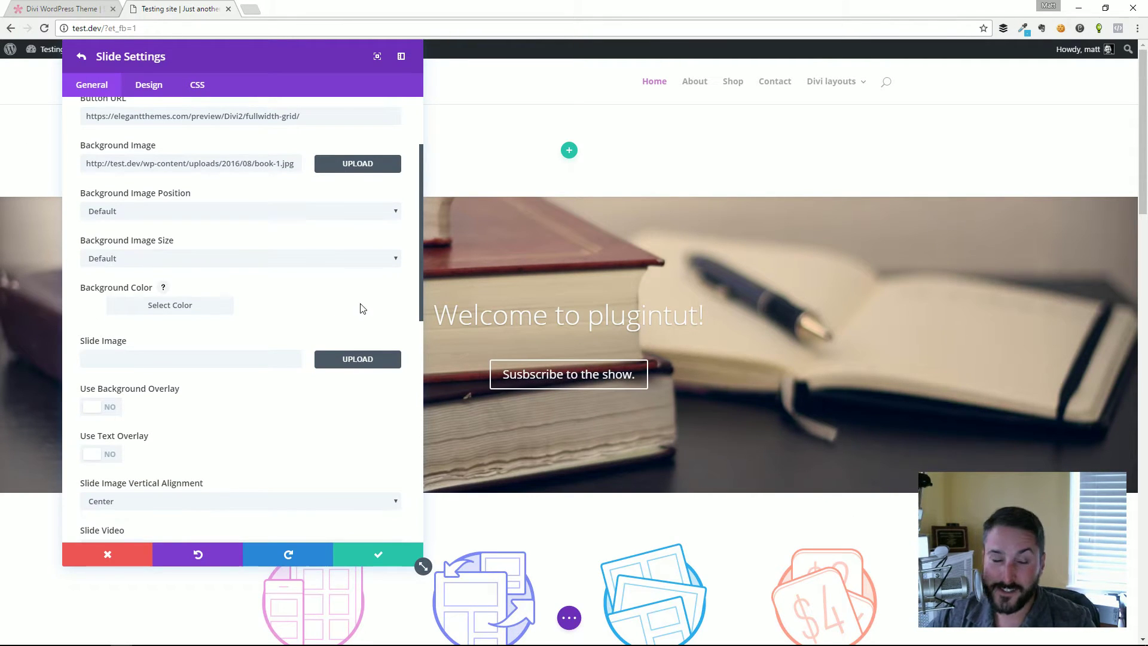
{"action": "scroll", "coordinate": [358, 320], "scroll_direction": "down", "scroll_amount": 2}
{"action": "left_click", "coordinate": [379, 553]}
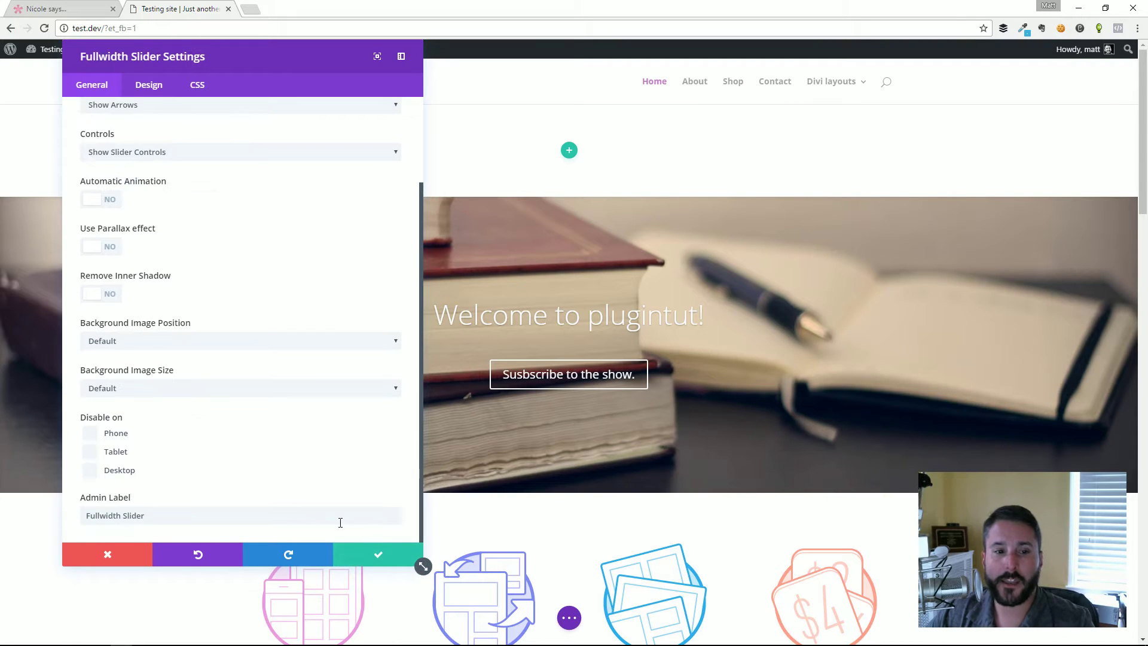
- Examine the fullwidth slider's design options for padding, mobile display, header and body text, then discard the slider changes
{"action": "left_click", "coordinate": [170, 95]}
{"action": "scroll", "coordinate": [286, 402], "scroll_direction": "down", "scroll_amount": 3}
{"action": "scroll", "coordinate": [351, 342], "scroll_direction": "down", "scroll_amount": 1}
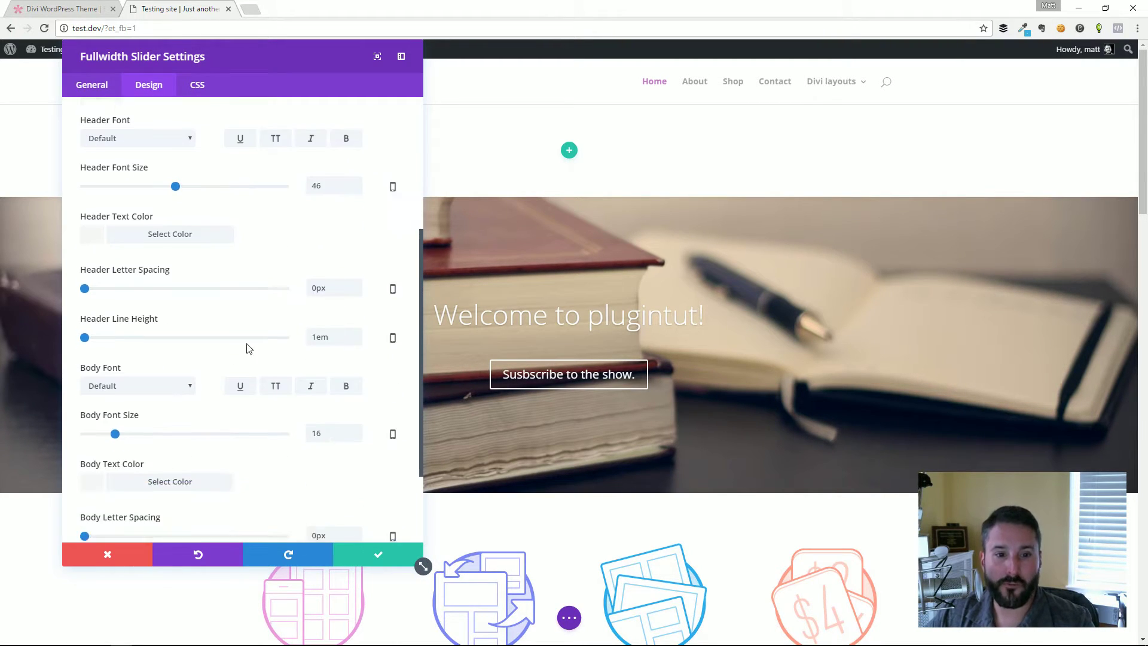
{"action": "scroll", "coordinate": [165, 395], "scroll_direction": "down", "scroll_amount": 2}
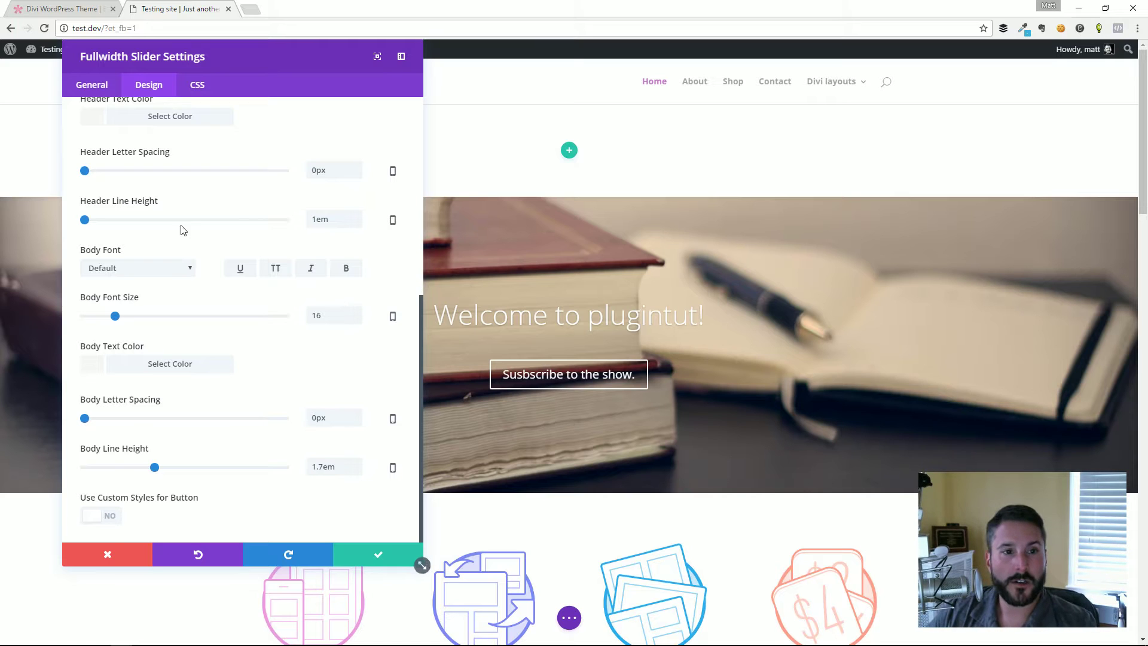
{"action": "scroll", "coordinate": [179, 230], "scroll_direction": "up", "scroll_amount": 4}
{"action": "scroll", "coordinate": [221, 282], "scroll_direction": "up", "scroll_amount": 2}
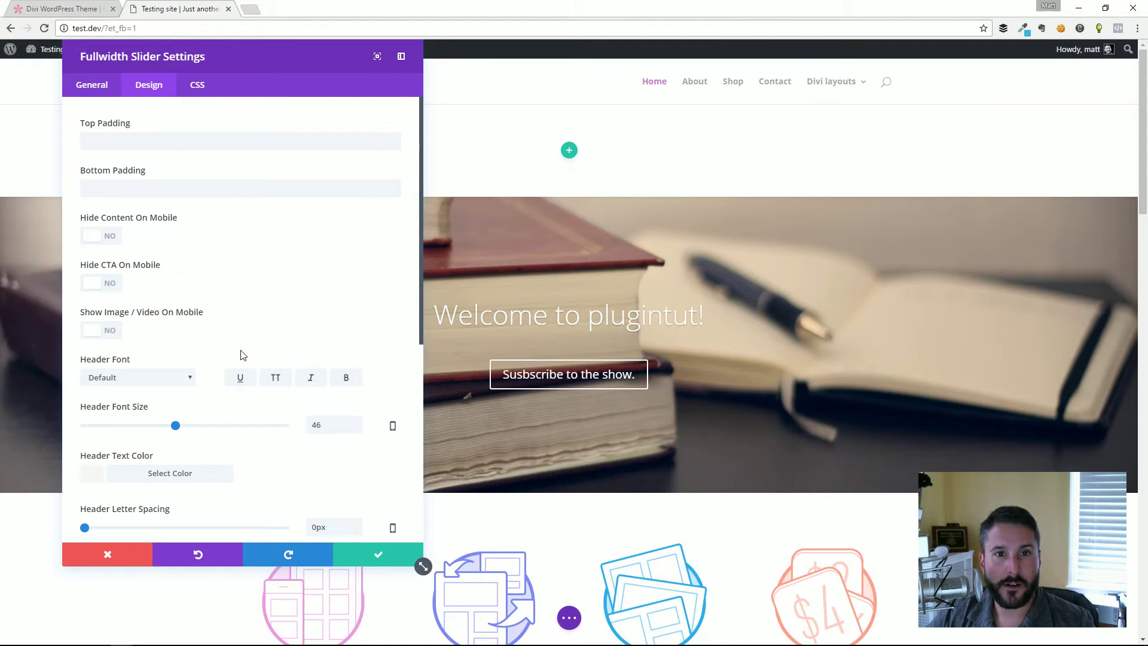
{"action": "scroll", "coordinate": [339, 432], "scroll_direction": "down", "scroll_amount": 2}
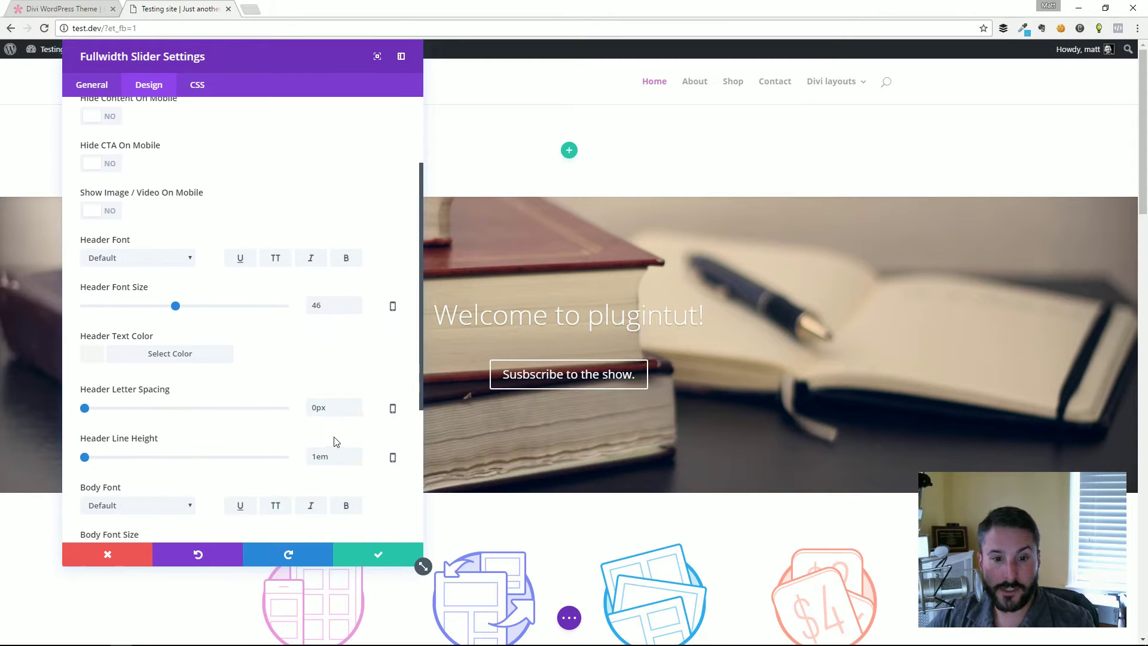
{"action": "scroll", "coordinate": [309, 448], "scroll_direction": "down", "scroll_amount": 1}
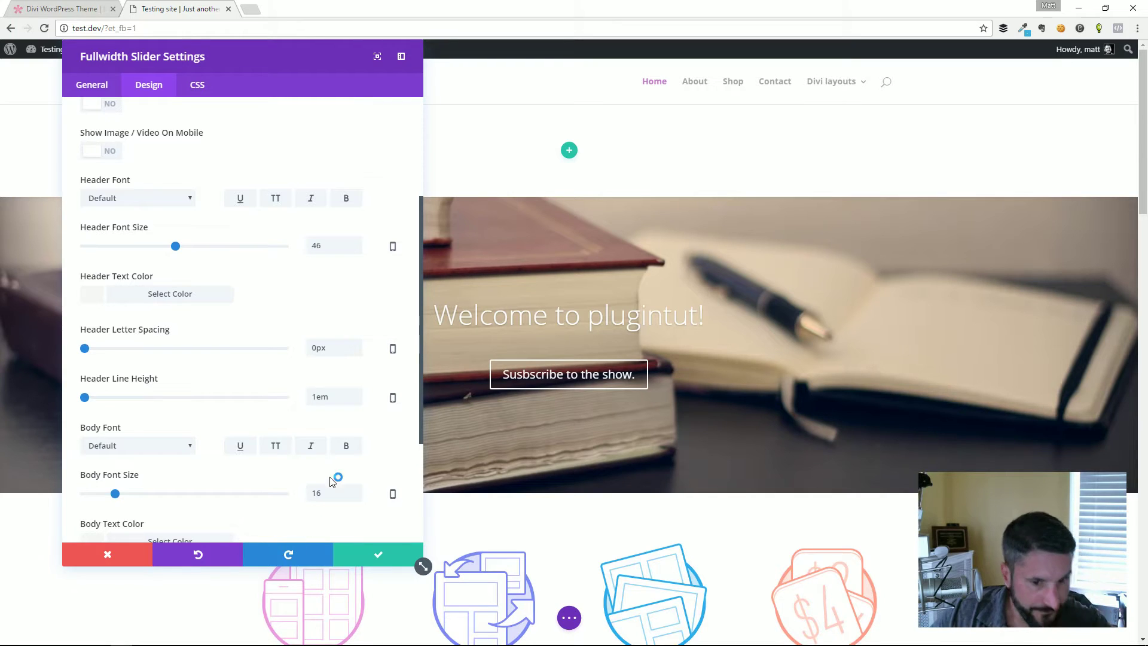
{"action": "left_click", "coordinate": [109, 553]}
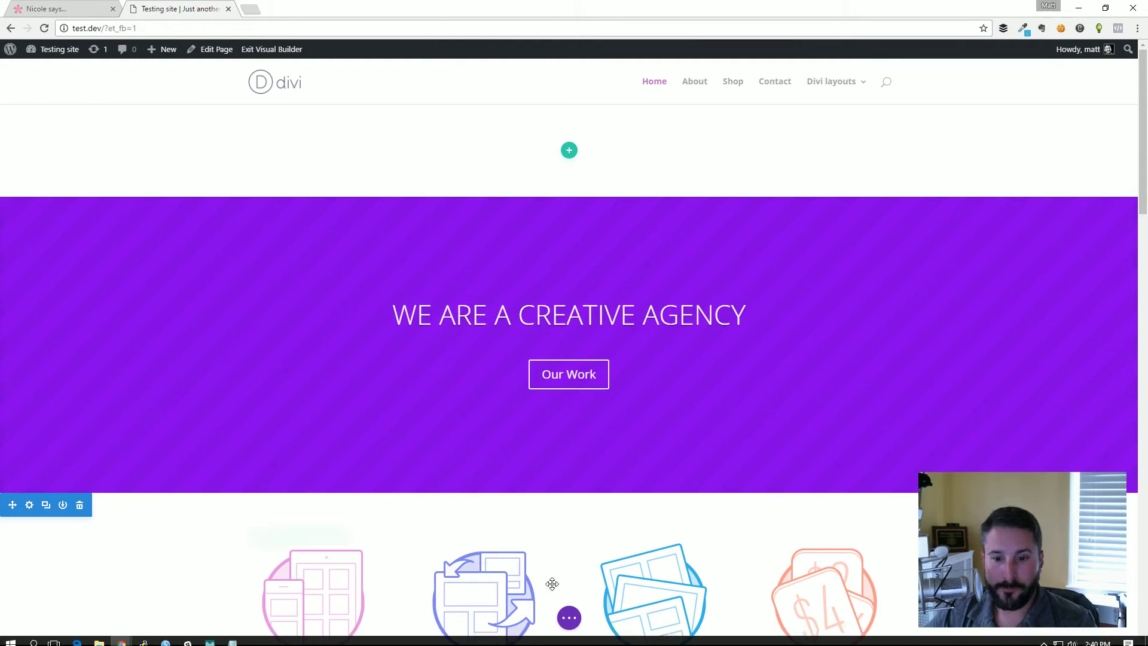
- Preview the page in tablet and phone views and examine how its sections stack on the phone layout
{"action": "left_click", "coordinate": [573, 625]}
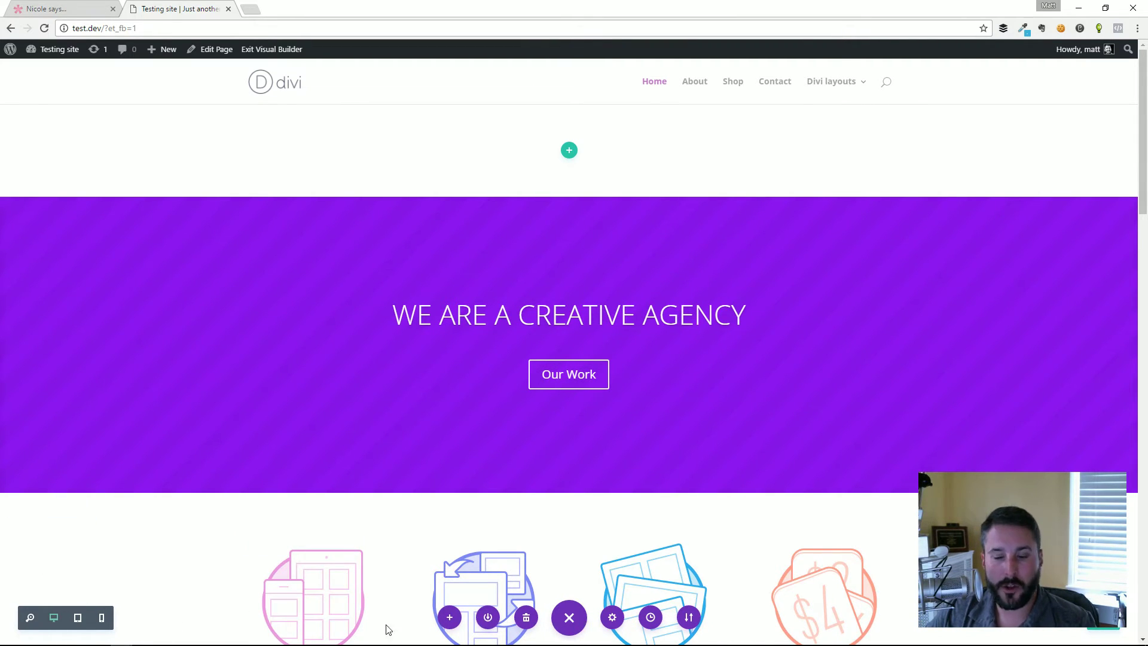
{"action": "left_click", "coordinate": [78, 621]}
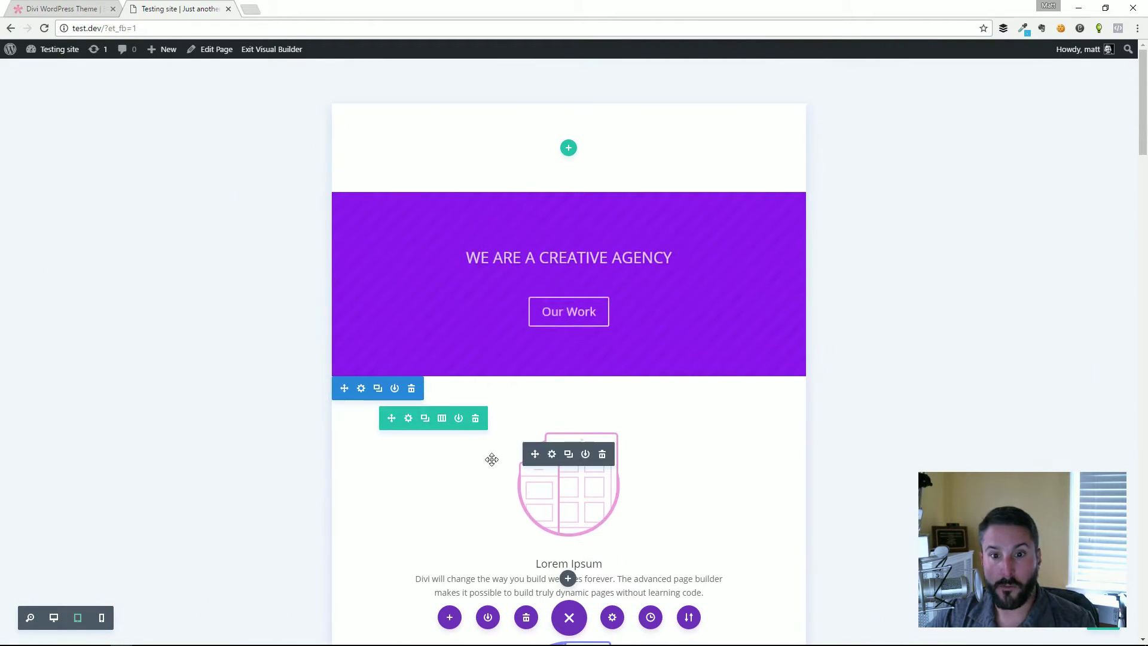
{"action": "left_click", "coordinate": [102, 619]}
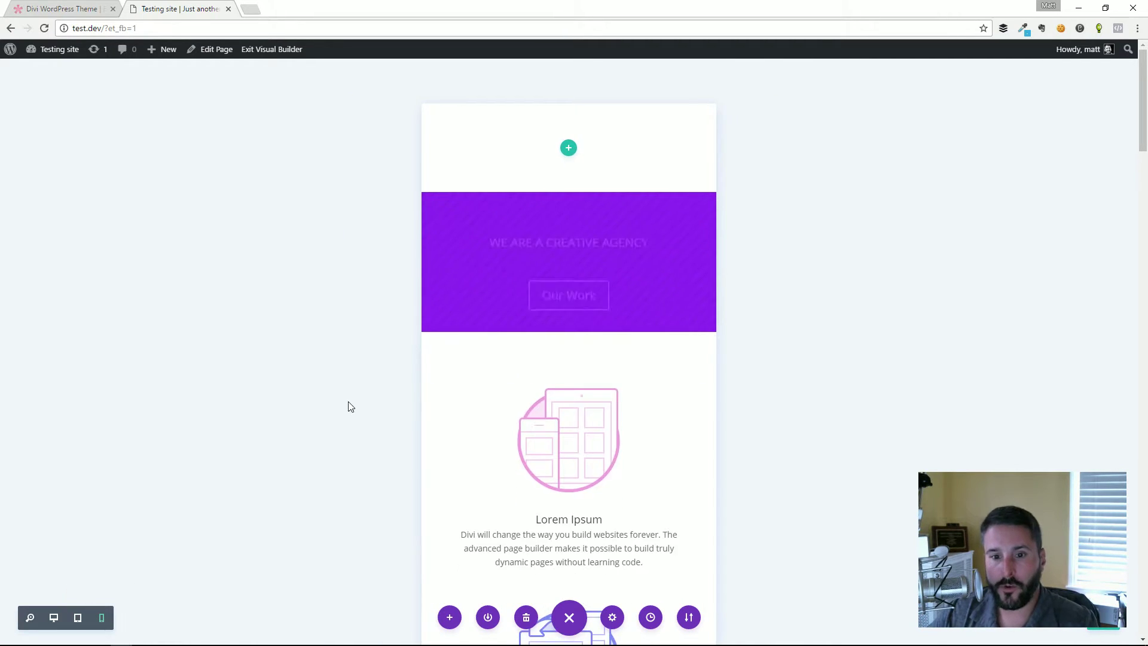
{"action": "scroll", "coordinate": [511, 404], "scroll_direction": "down", "scroll_amount": 3}
{"action": "scroll", "coordinate": [512, 404], "scroll_direction": "down", "scroll_amount": 20}
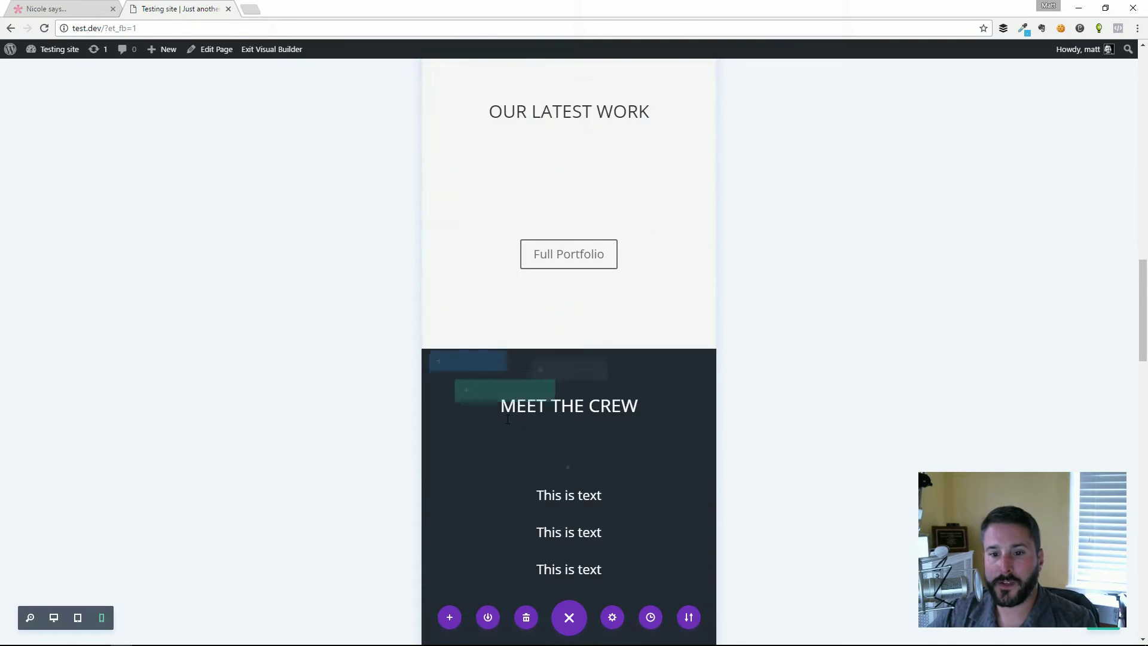
{"action": "scroll", "coordinate": [508, 415], "scroll_direction": "down", "scroll_amount": 8}
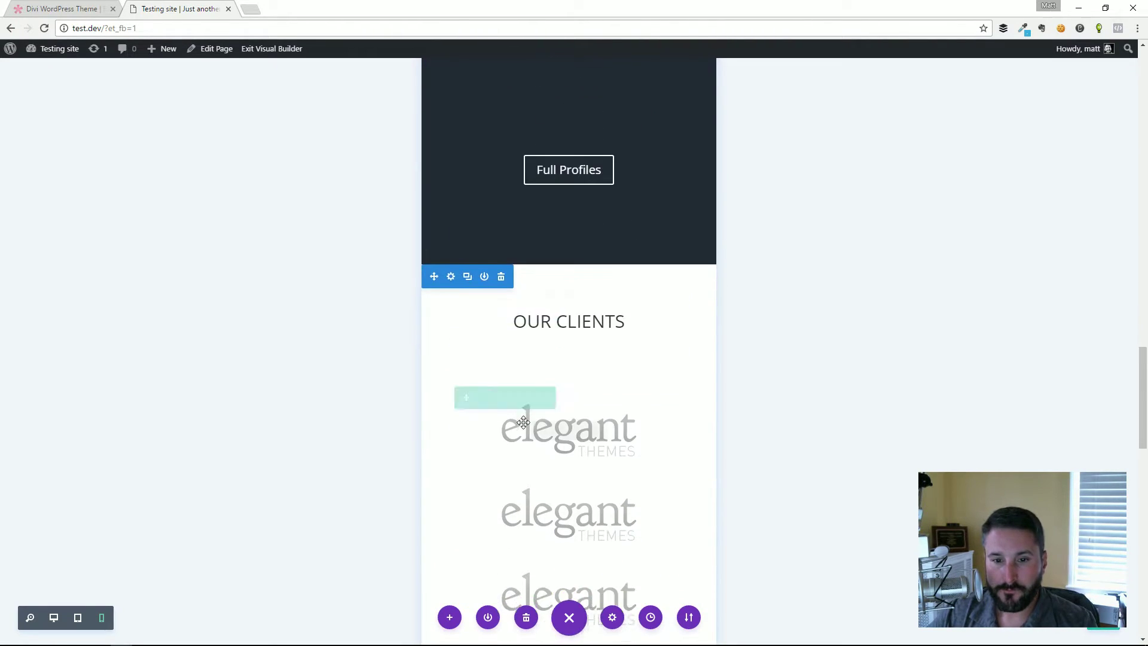
{"action": "scroll", "coordinate": [522, 428], "scroll_direction": "down", "scroll_amount": 2}
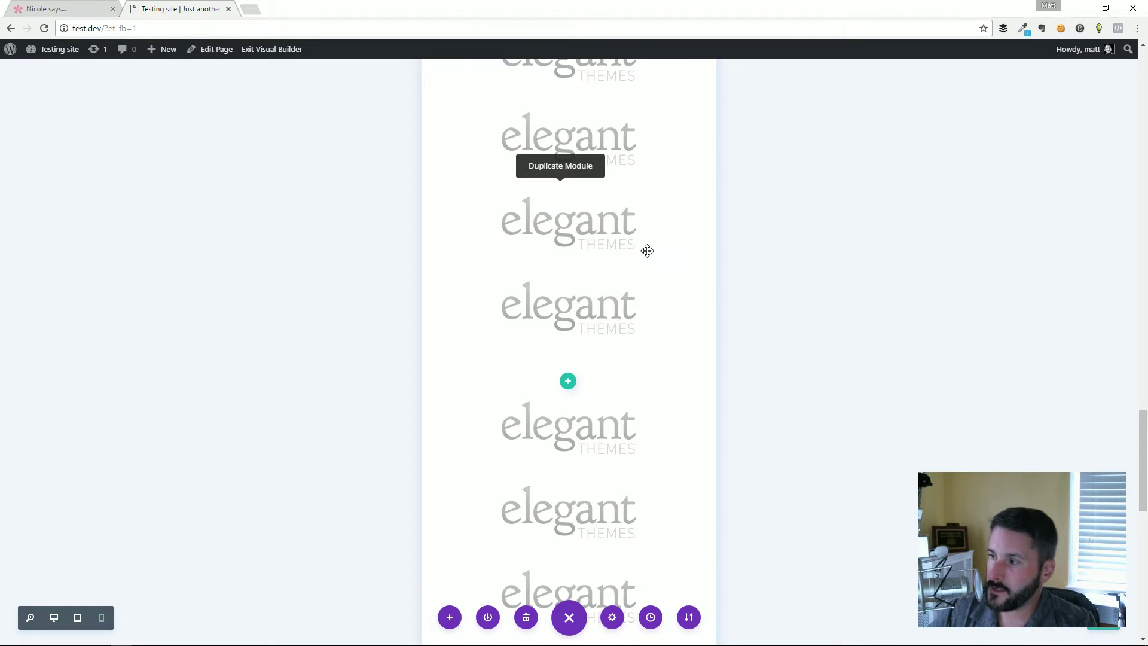
{"action": "scroll", "coordinate": [606, 275], "scroll_direction": "up", "scroll_amount": 20}
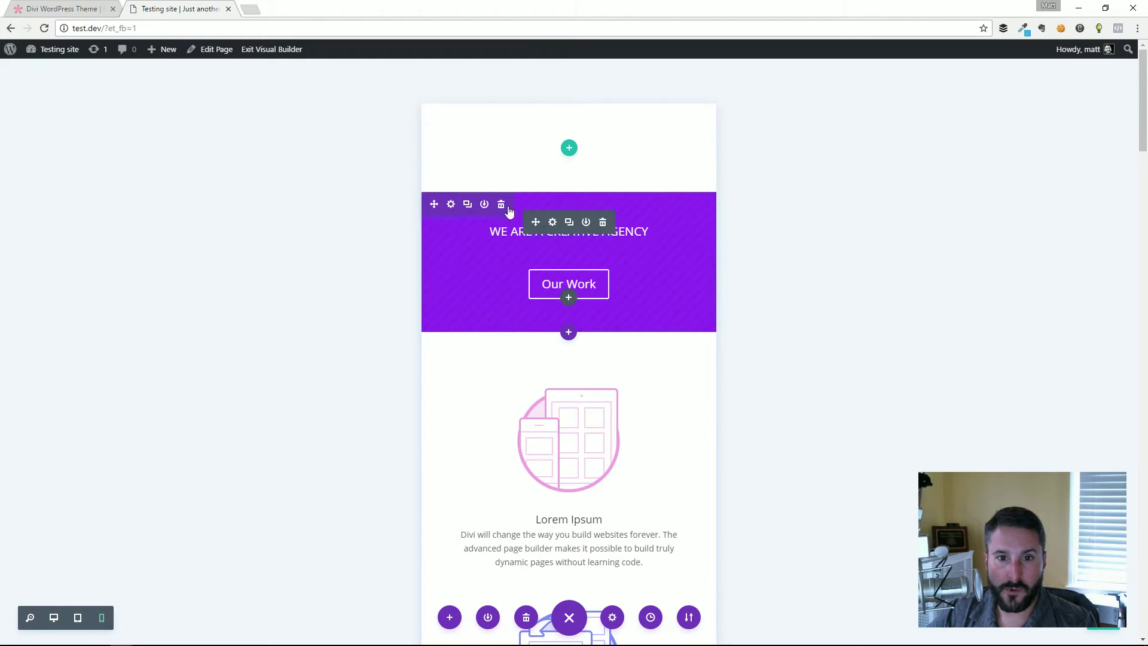
- Try disabling the purple slider's section on Phone in its Section Settings, then clear that option again
{"action": "left_click", "coordinate": [451, 204]}
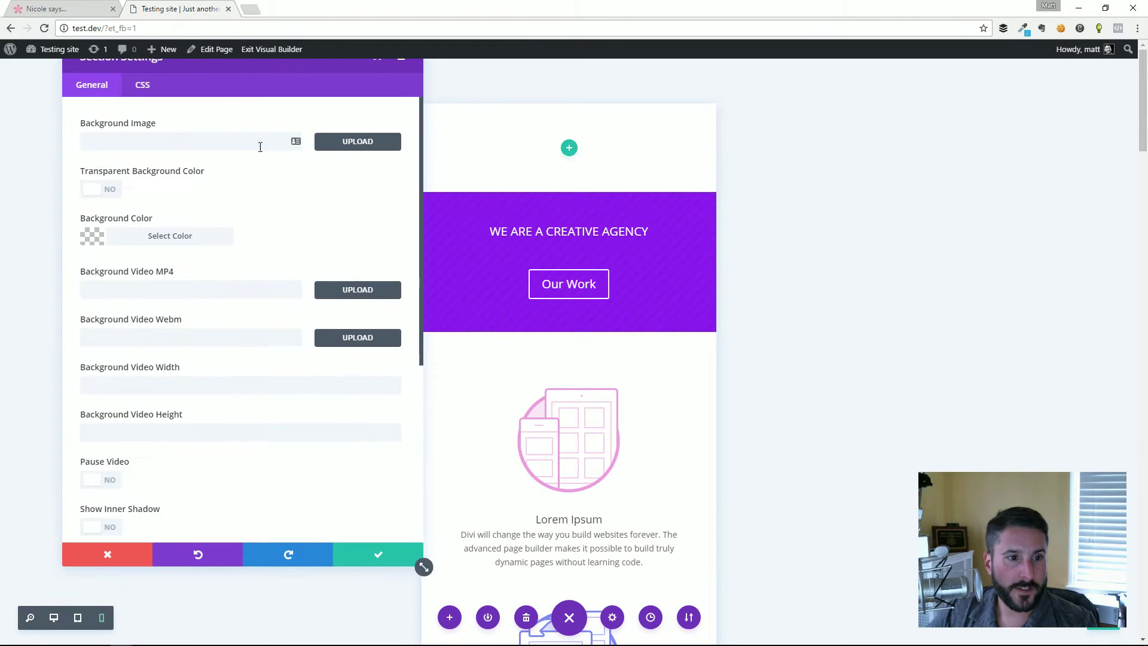
{"action": "left_click_drag", "start_coordinate": [210, 65], "coordinate": [194, 71]}
{"action": "scroll", "coordinate": [227, 239], "scroll_direction": "down", "scroll_amount": 5}
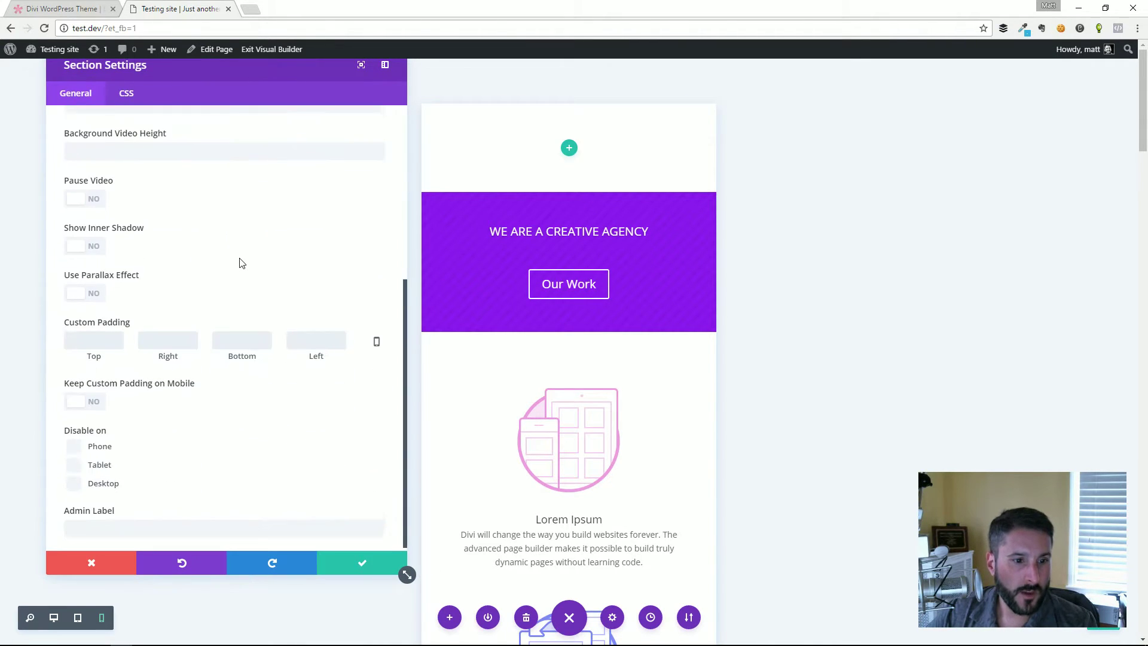
{"action": "left_click", "coordinate": [74, 443]}
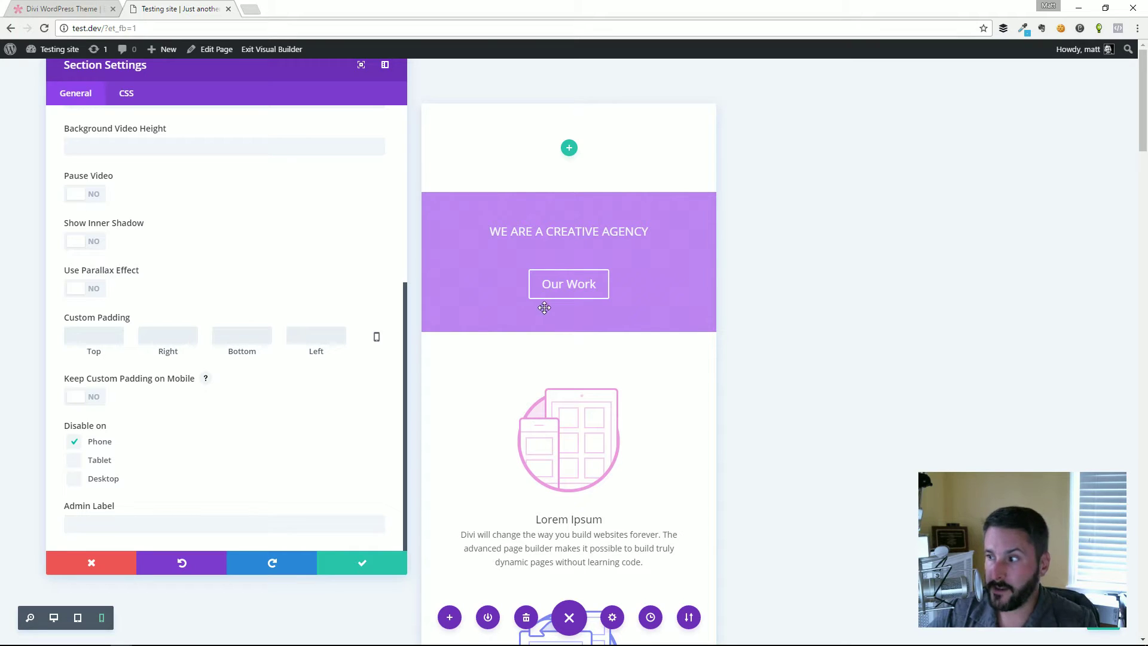
{"action": "left_click", "coordinate": [98, 441]}
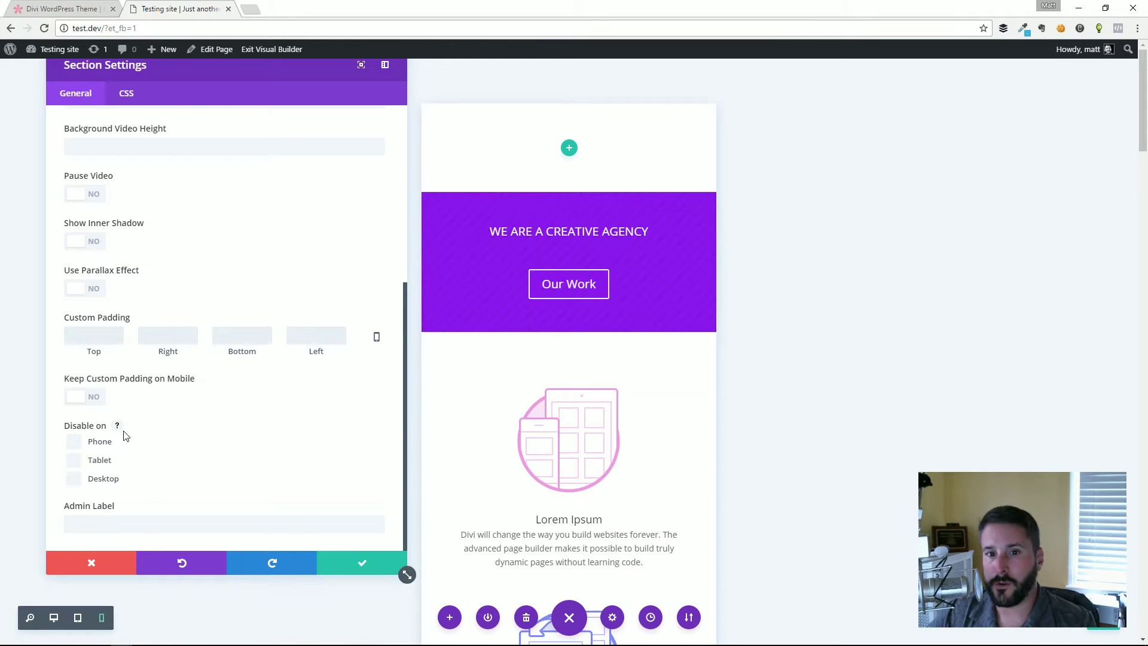
- Look over the remaining phone-view sections, save the section settings and return the page preview to desktop view
{"action": "scroll", "coordinate": [574, 410], "scroll_direction": "down", "scroll_amount": 7}
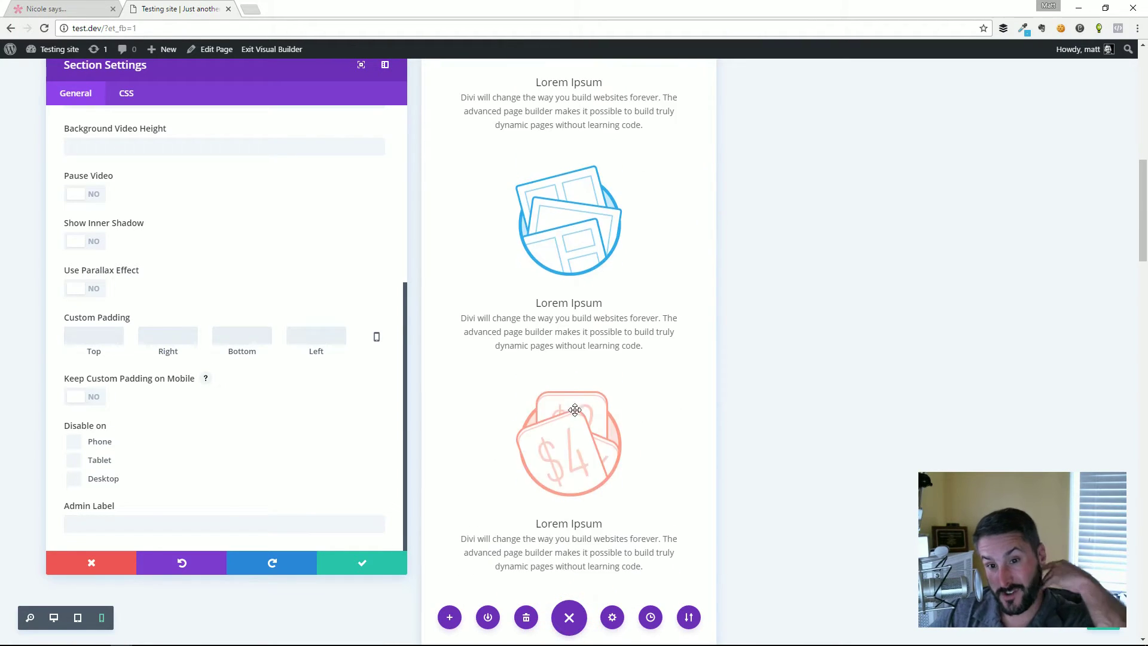
{"action": "scroll", "coordinate": [575, 410], "scroll_direction": "down", "scroll_amount": 15}
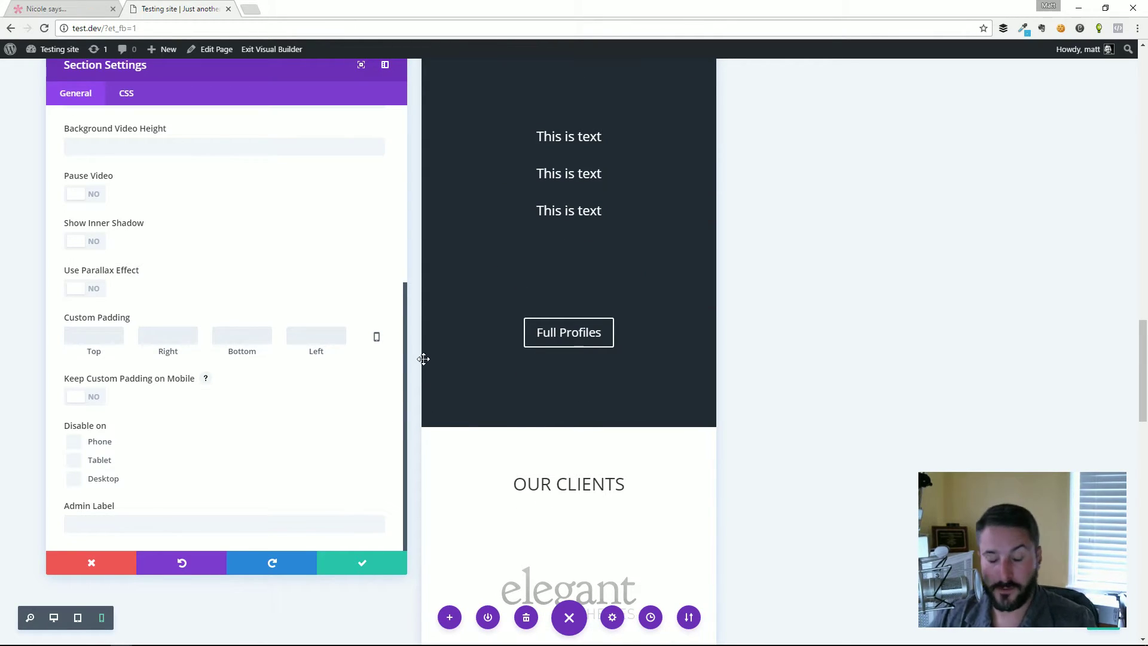
{"action": "left_click", "coordinate": [363, 565]}
{"action": "scroll", "coordinate": [370, 419], "scroll_direction": "up", "scroll_amount": 8}
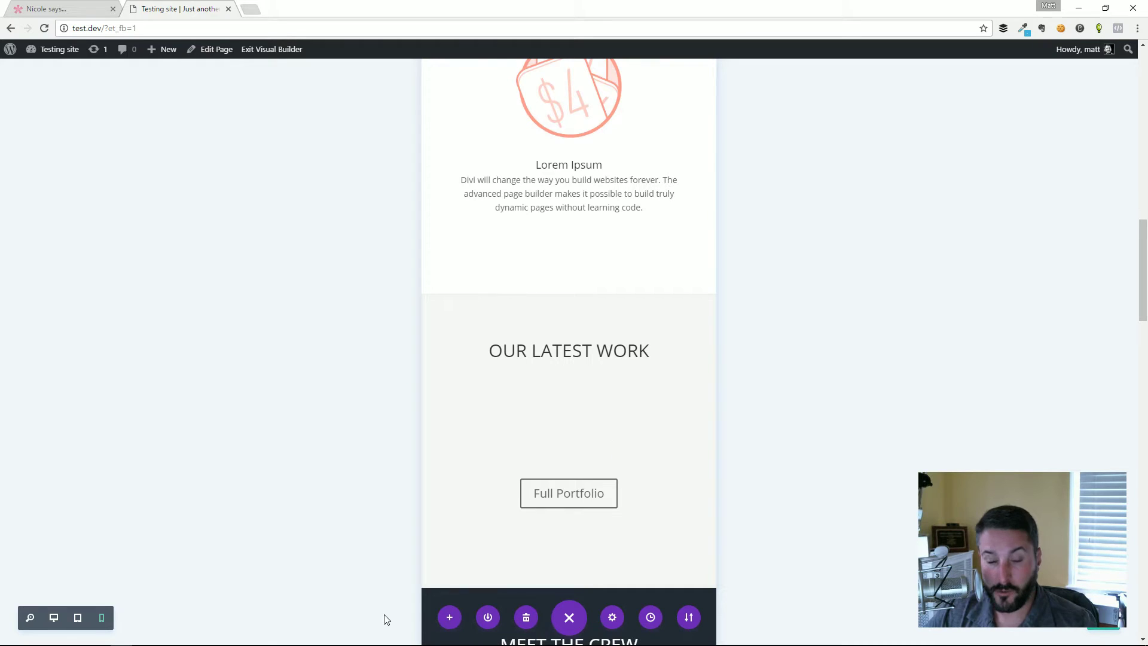
{"action": "left_click", "coordinate": [54, 617]}
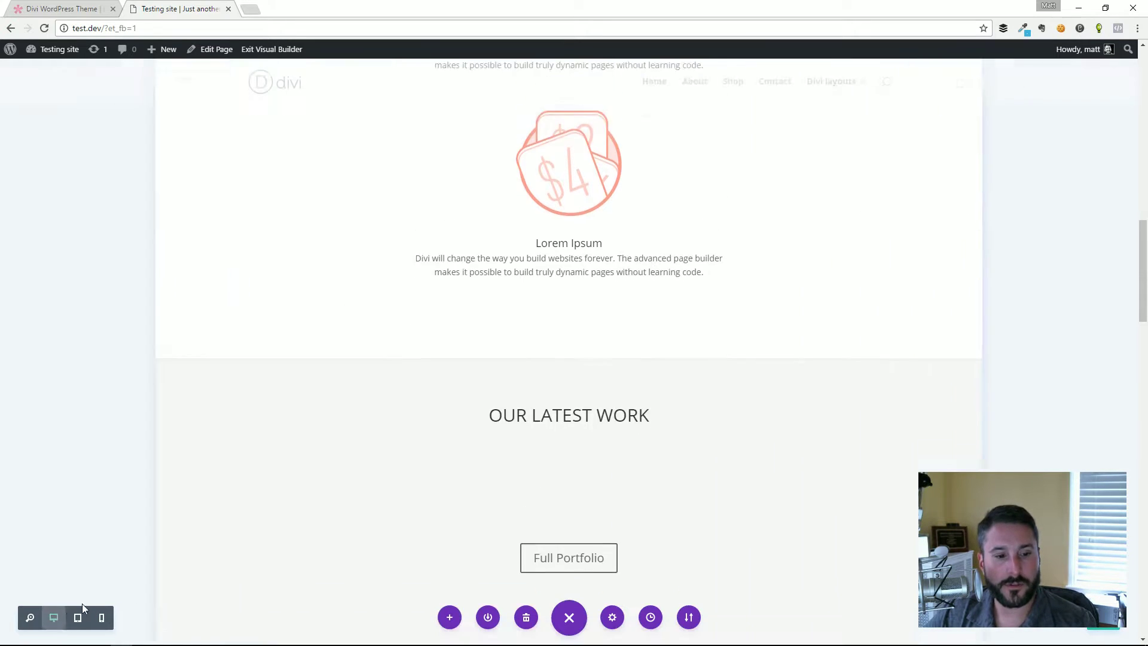
{"action": "scroll", "coordinate": [603, 430], "scroll_direction": "up", "scroll_amount": 15}
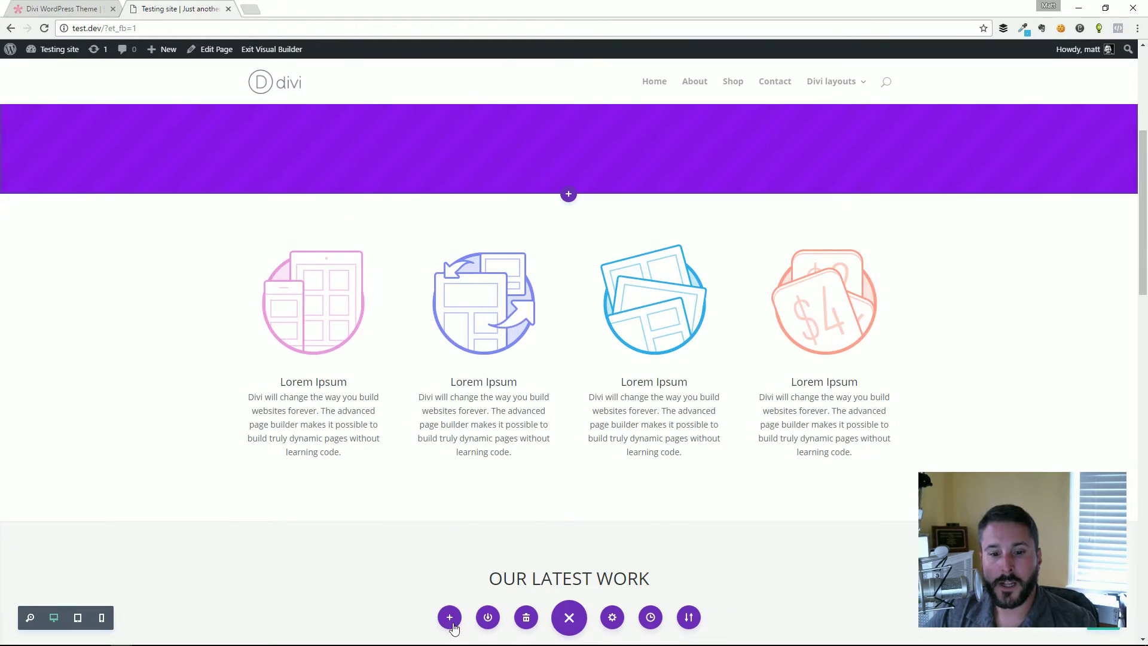
- Load the predefined Splash Page layout from the library, replacing the existing content, and look over the new page
{"action": "left_click", "coordinate": [450, 617]}
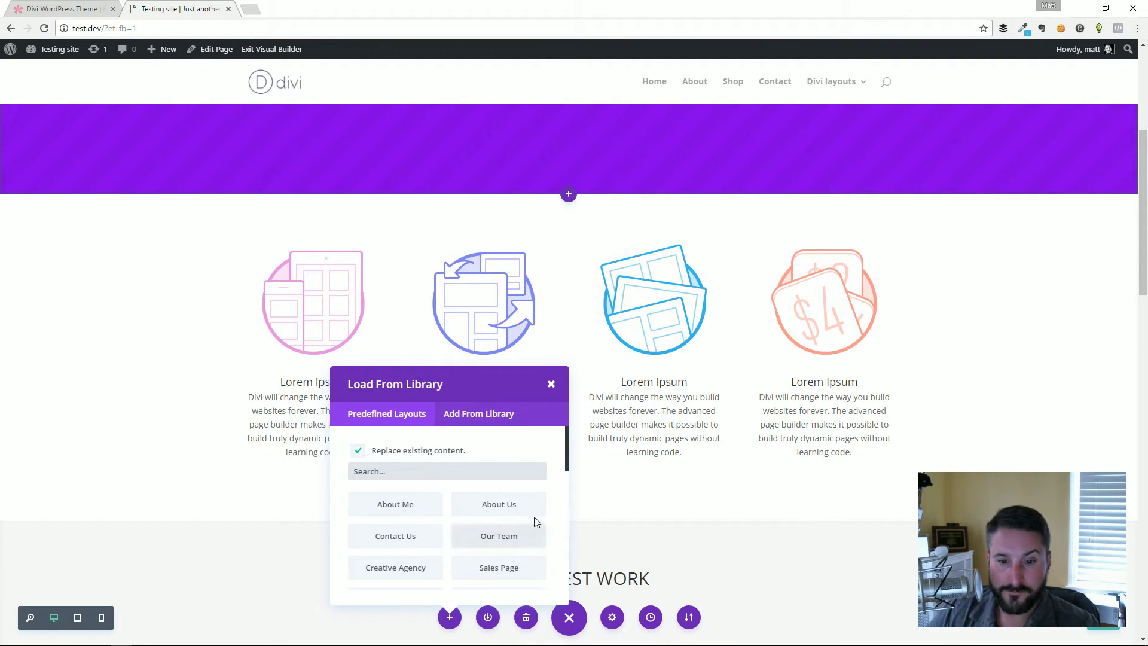
{"action": "scroll", "coordinate": [544, 475], "scroll_direction": "down", "scroll_amount": 8}
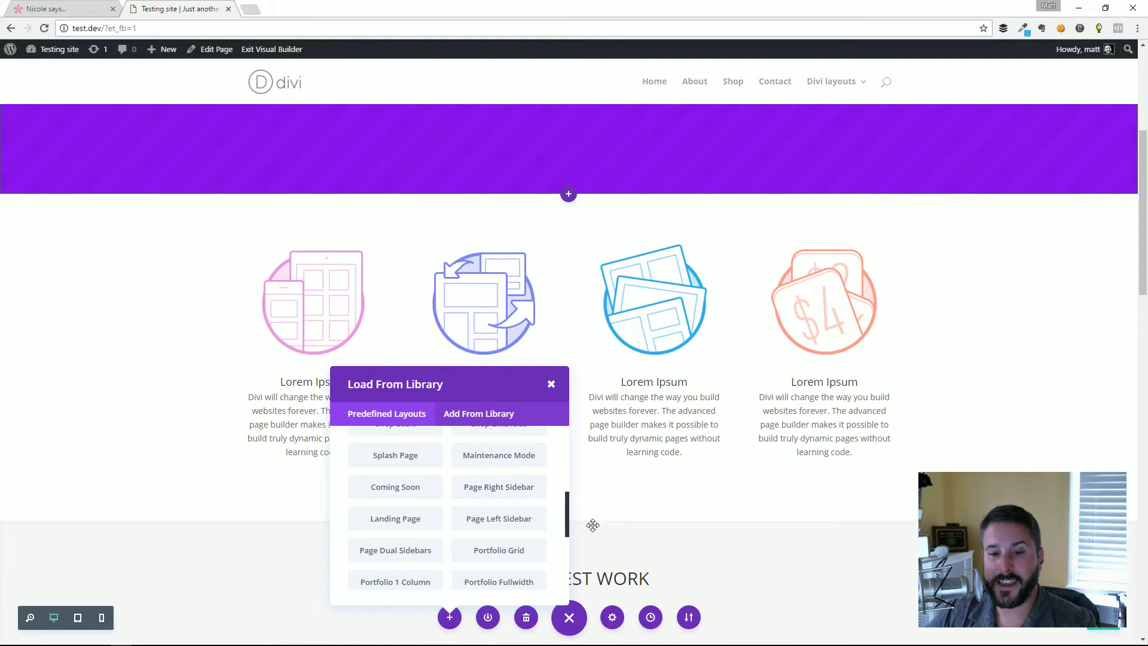
{"action": "scroll", "coordinate": [567, 526], "scroll_direction": "down", "scroll_amount": 3}
{"action": "scroll", "coordinate": [518, 512], "scroll_direction": "up", "scroll_amount": 5}
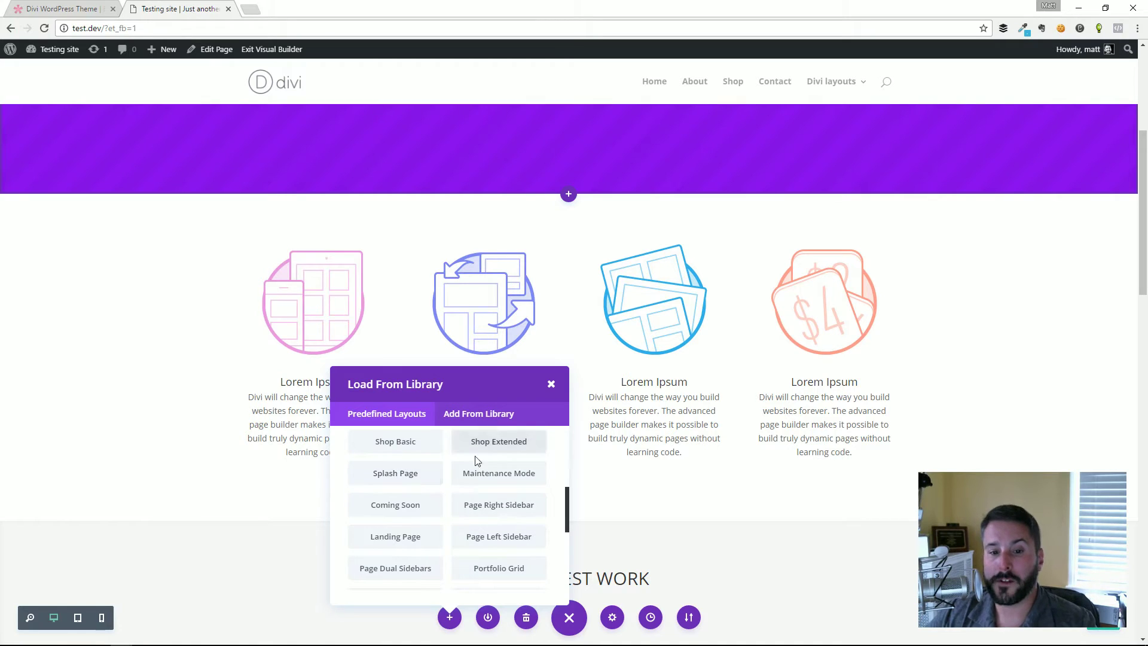
{"action": "left_click", "coordinate": [433, 479]}
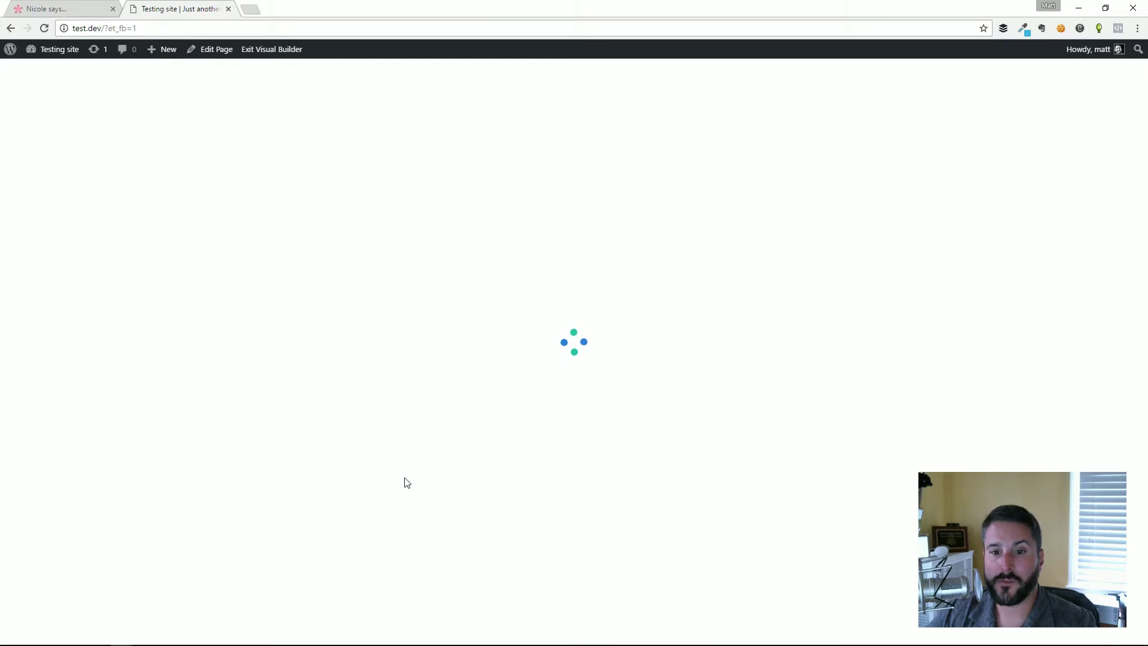
{"action": "scroll", "coordinate": [416, 439], "scroll_direction": "down", "scroll_amount": 5}
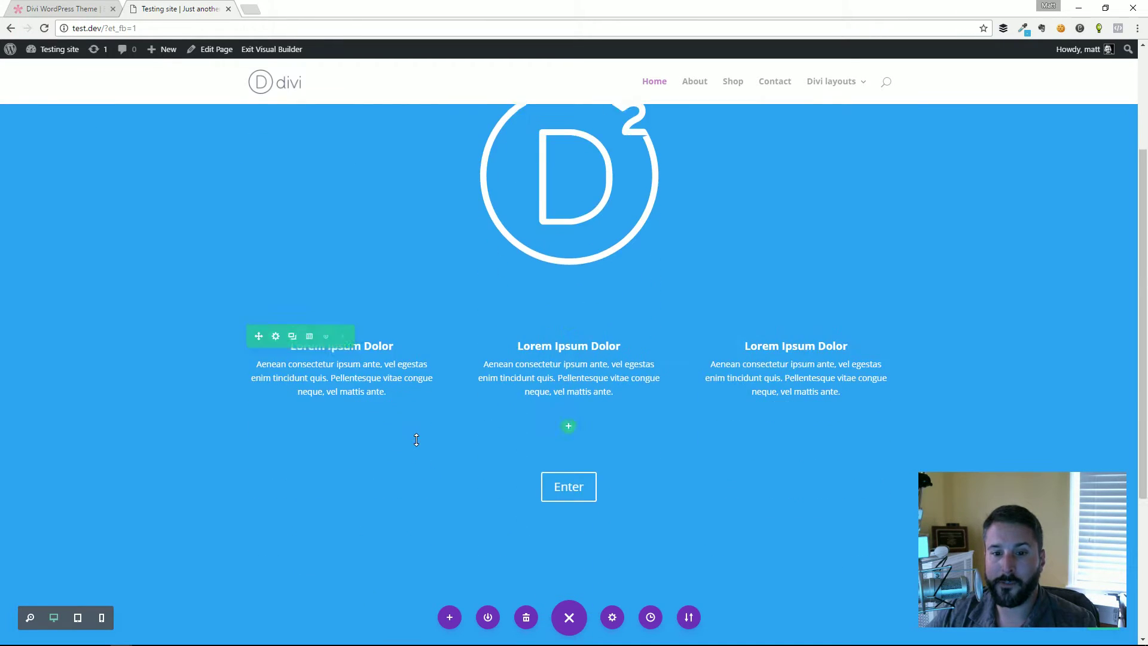
{"action": "scroll", "coordinate": [417, 442], "scroll_direction": "down", "scroll_amount": 2}
{"action": "scroll", "coordinate": [418, 444], "scroll_direction": "up", "scroll_amount": 7}
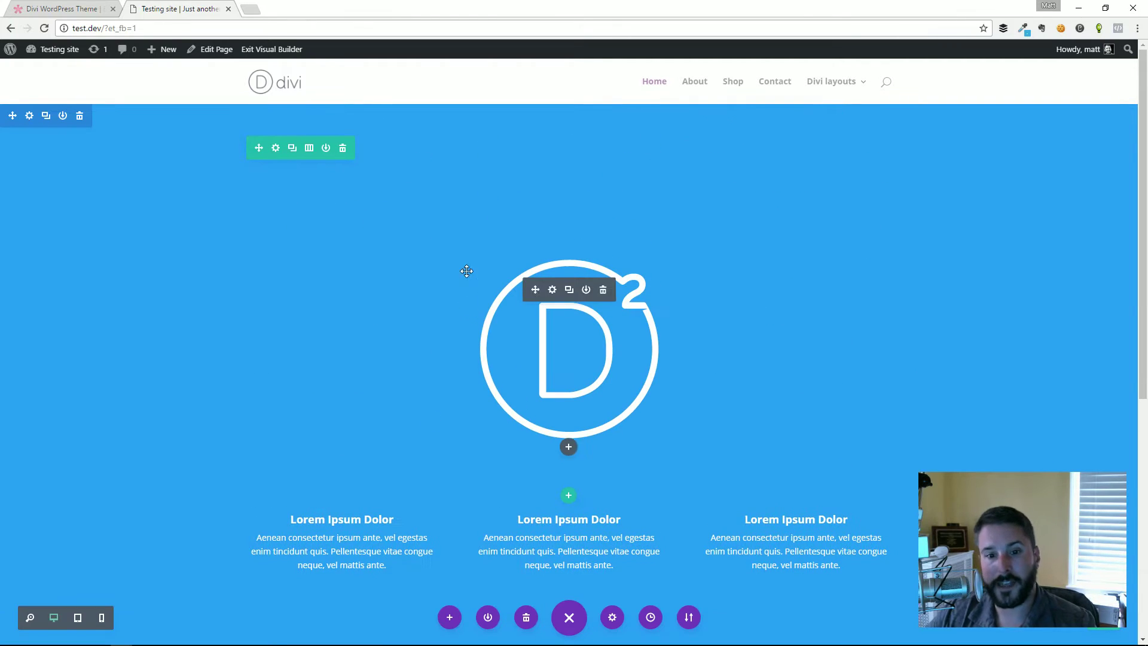
- Load the predefined Homepage Basic layout from the library, replacing the existing content
{"action": "left_click", "coordinate": [449, 617]}
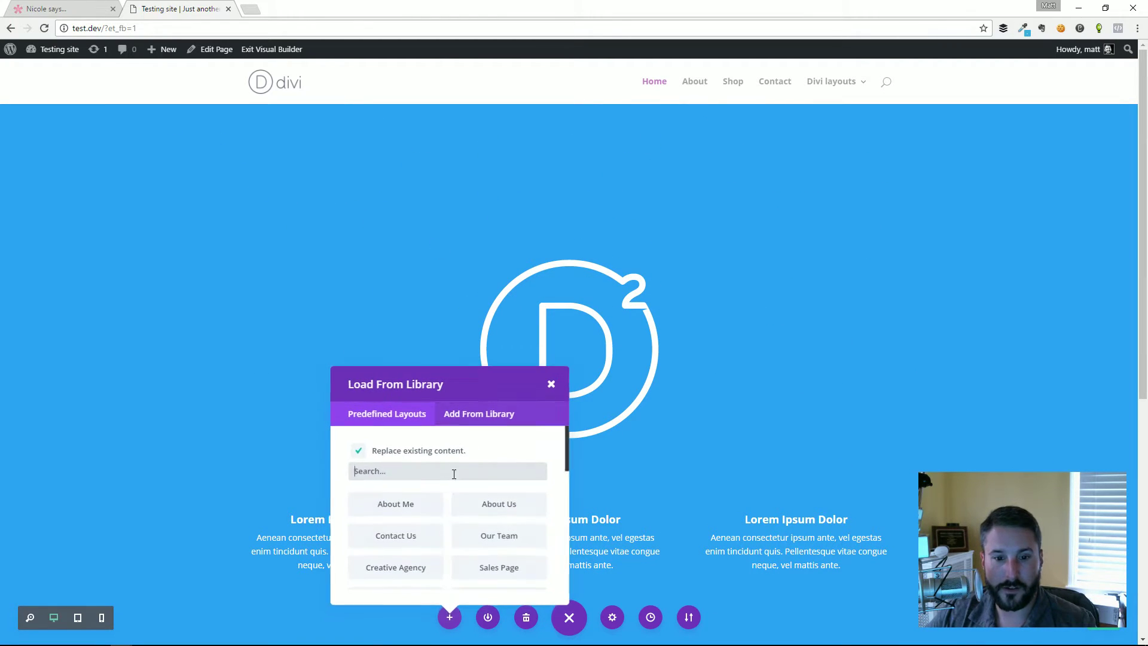
{"action": "scroll", "coordinate": [473, 491], "scroll_direction": "down", "scroll_amount": 1}
{"action": "scroll", "coordinate": [496, 489], "scroll_direction": "down", "scroll_amount": 2}
{"action": "scroll", "coordinate": [510, 510], "scroll_direction": "down", "scroll_amount": 4}
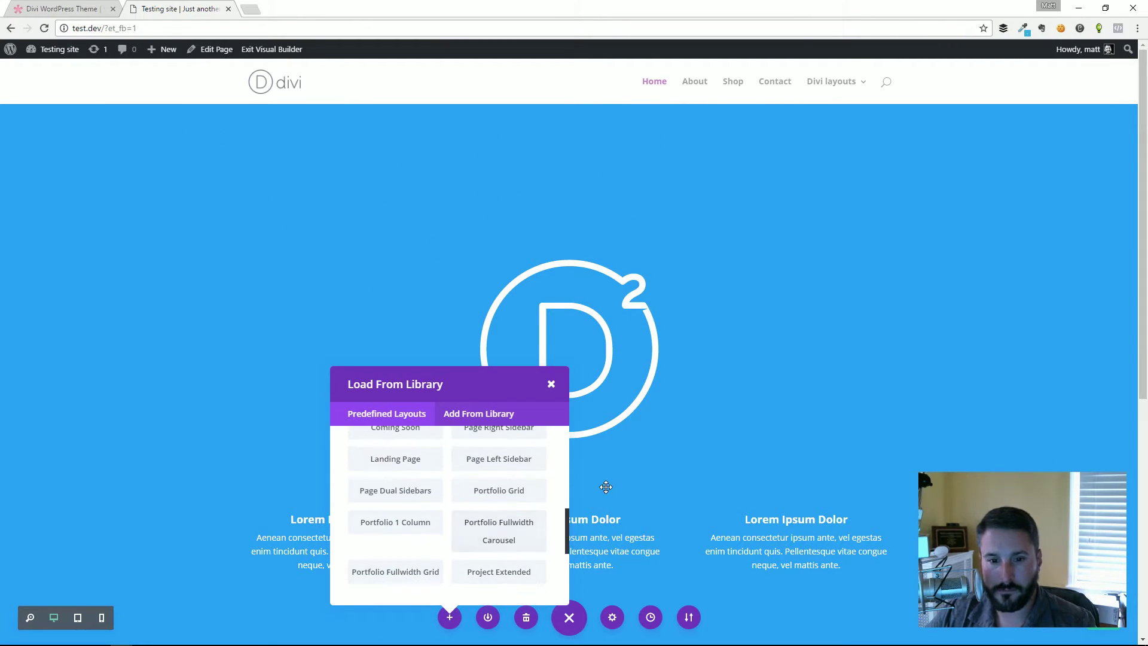
{"action": "scroll", "coordinate": [520, 526], "scroll_direction": "down", "scroll_amount": 2}
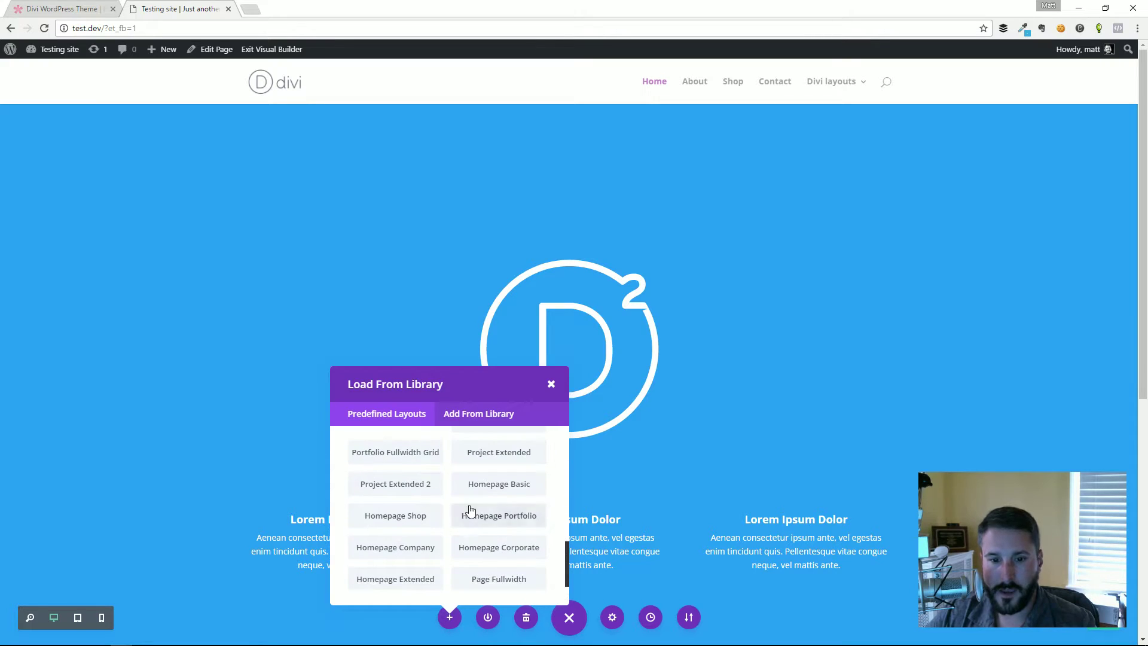
{"action": "left_click", "coordinate": [505, 499]}
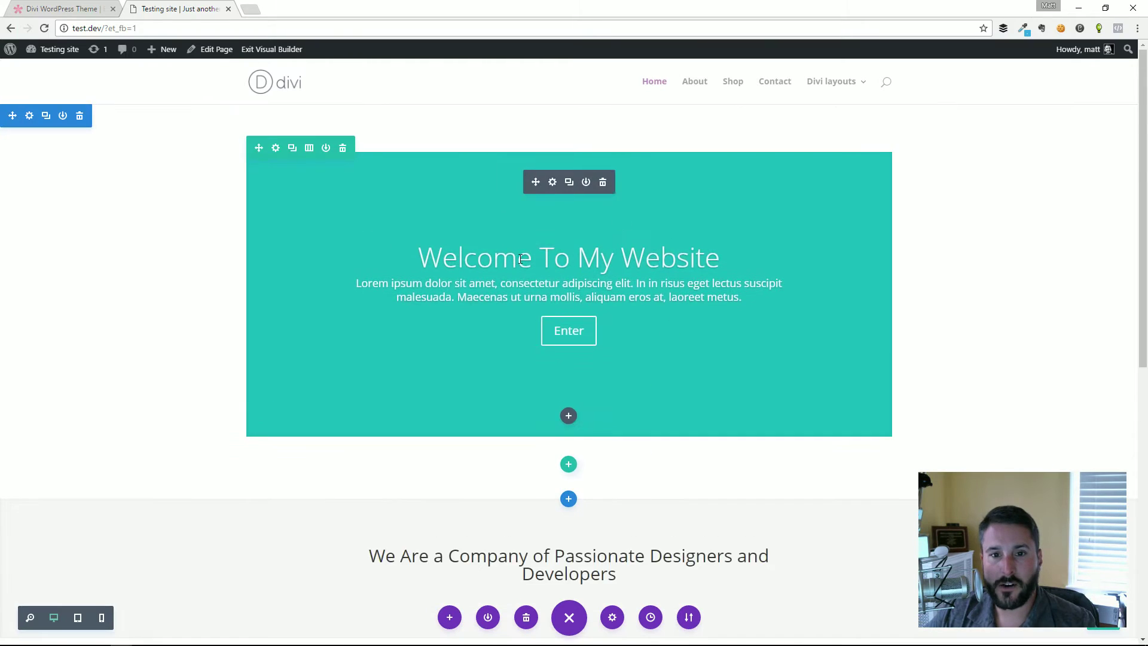
- Look over the loaded homepage layout, from the welcome slider through the company heading and blurbs to the Drop Me a Line block
{"action": "scroll", "coordinate": [553, 312], "scroll_direction": "down", "scroll_amount": 5}
{"action": "scroll", "coordinate": [479, 315], "scroll_direction": "down", "scroll_amount": 4}
{"action": "scroll", "coordinate": [604, 405], "scroll_direction": "up", "scroll_amount": 9}
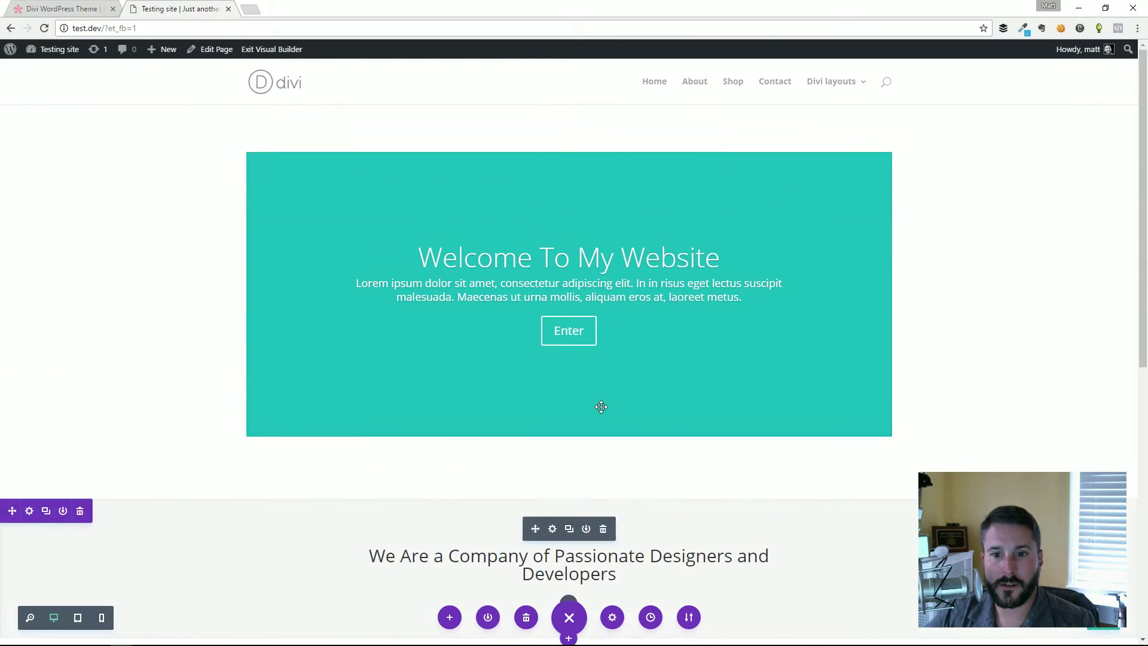
{"action": "scroll", "coordinate": [305, 246], "scroll_direction": "down", "scroll_amount": 5}
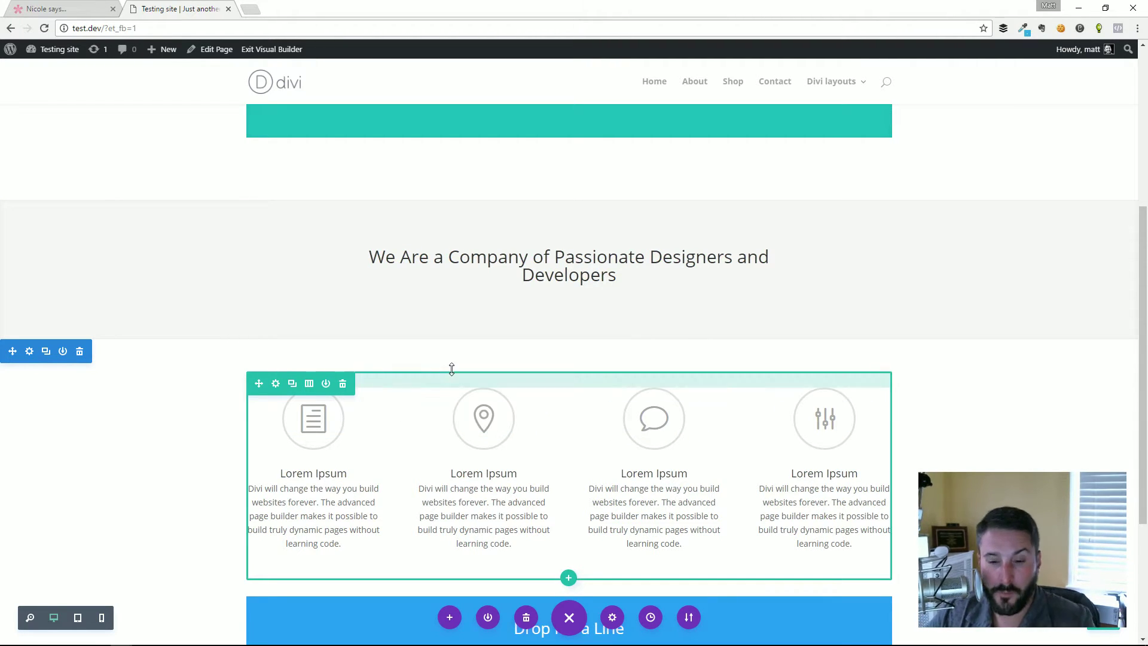
{"action": "scroll", "coordinate": [454, 374], "scroll_direction": "down", "scroll_amount": 4}
{"action": "scroll", "coordinate": [714, 461], "scroll_direction": "up", "scroll_amount": 8}
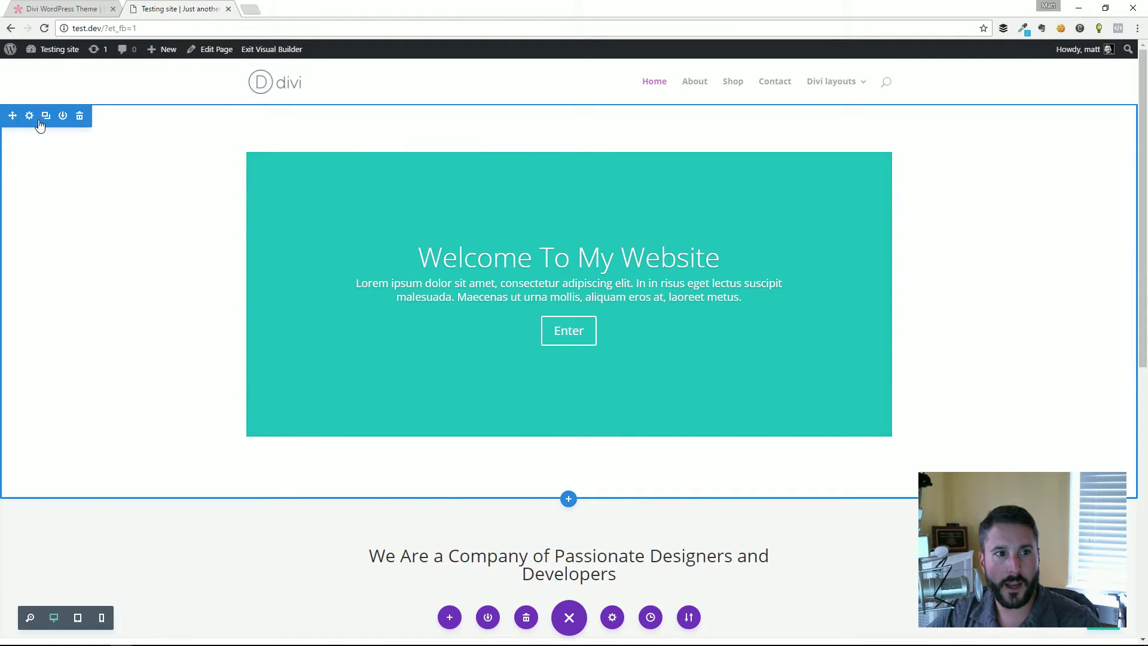
{"action": "scroll", "coordinate": [159, 248], "scroll_direction": "down", "scroll_amount": 3}
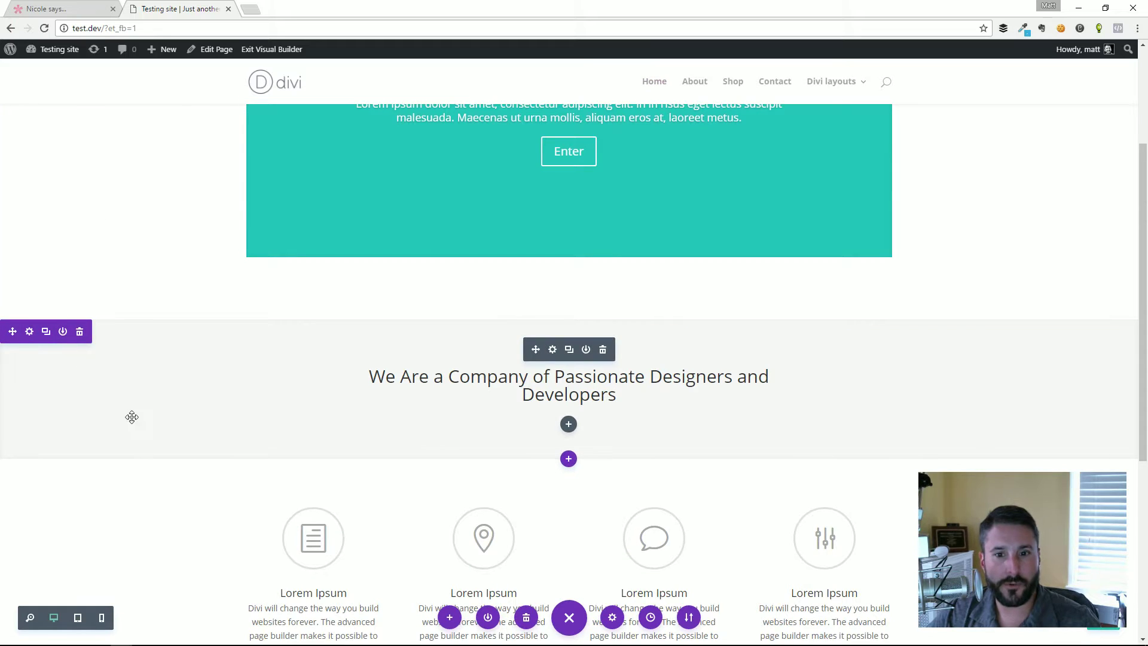
{"action": "scroll", "coordinate": [499, 153], "scroll_direction": "up", "scroll_amount": 3}
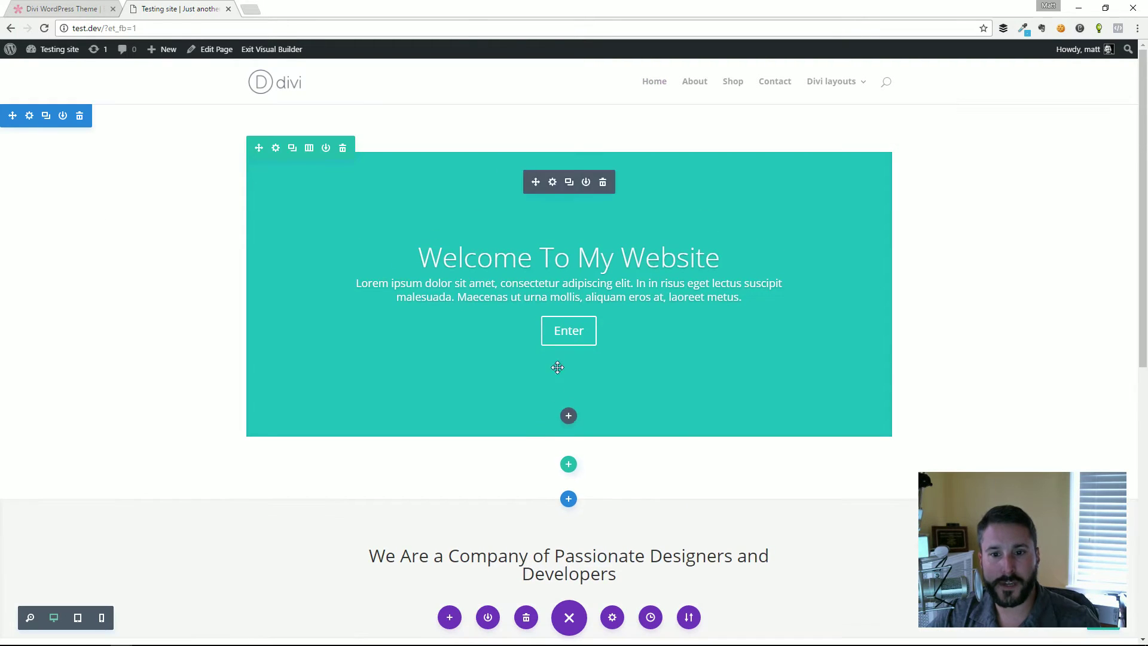
- Insert a single-column row beneath the welcome slider and add a Text module to it
{"action": "left_click", "coordinate": [566, 466]}
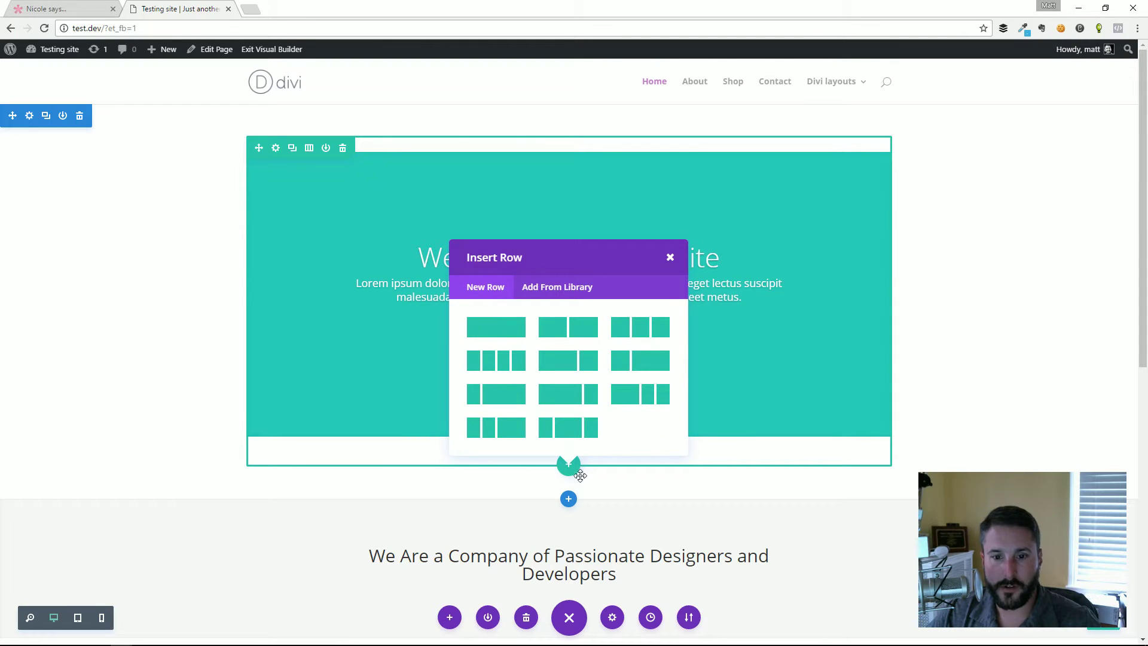
{"action": "left_click", "coordinate": [493, 328]}
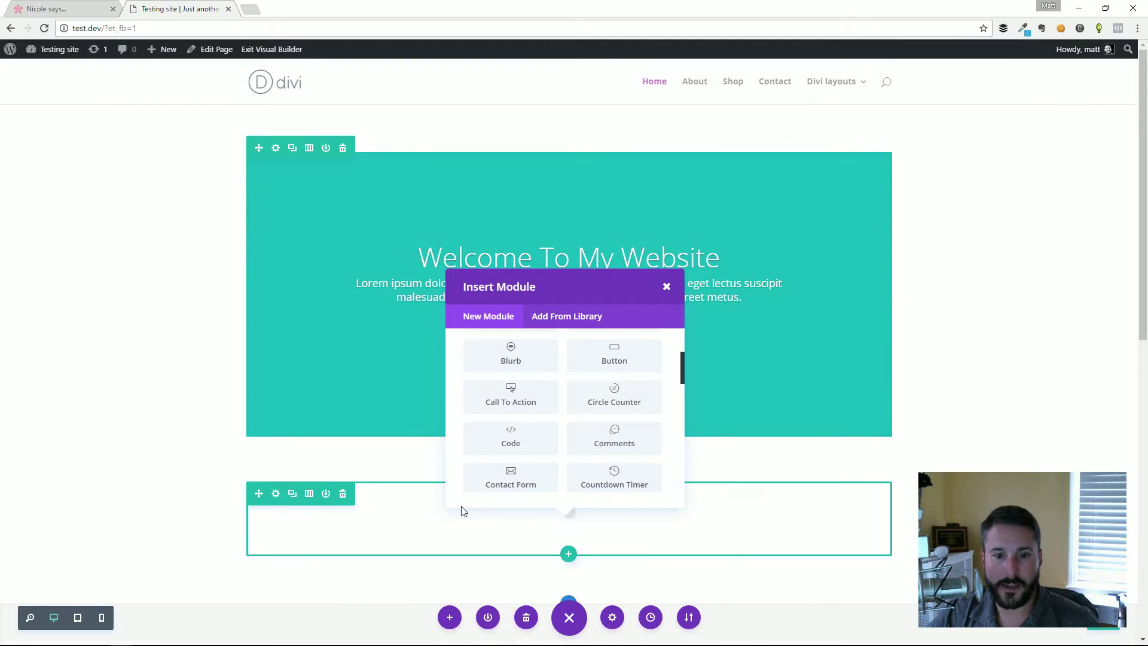
{"action": "left_click", "coordinate": [471, 318]}
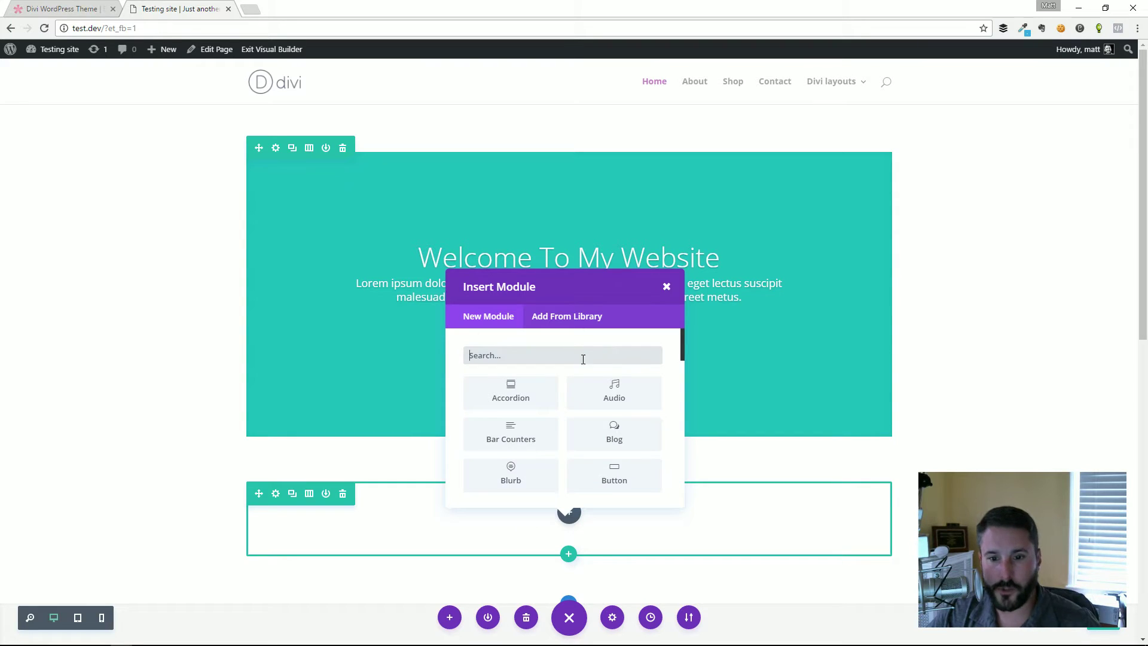
{"action": "scroll", "coordinate": [583, 383], "scroll_direction": "down", "scroll_amount": 8}
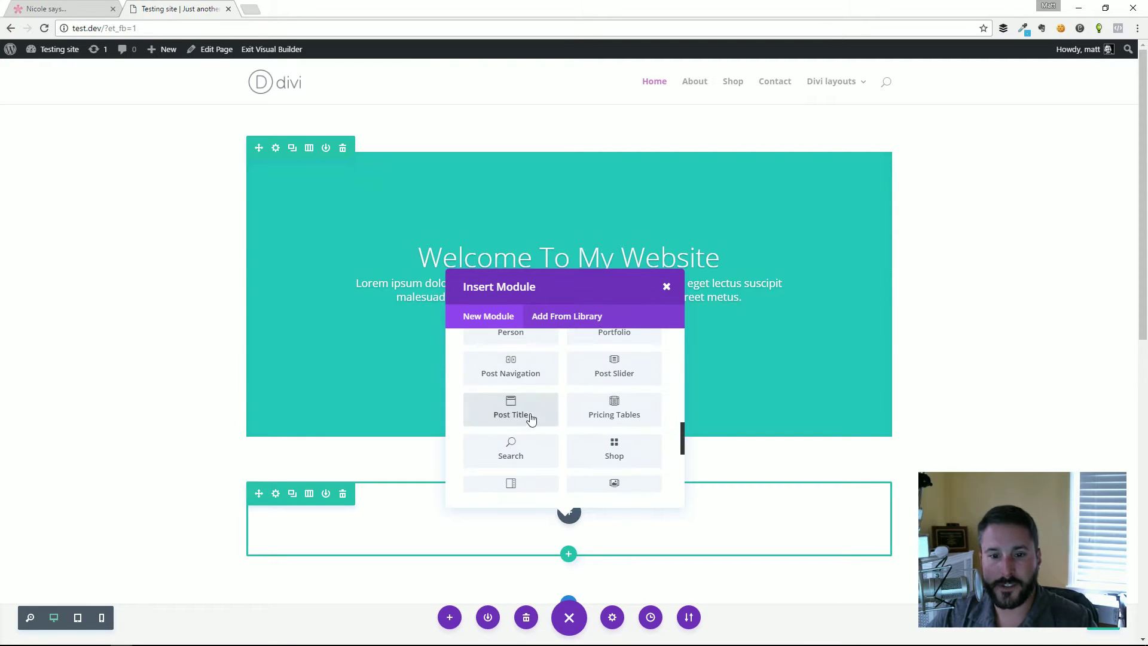
{"action": "scroll", "coordinate": [531, 419], "scroll_direction": "down", "scroll_amount": 5}
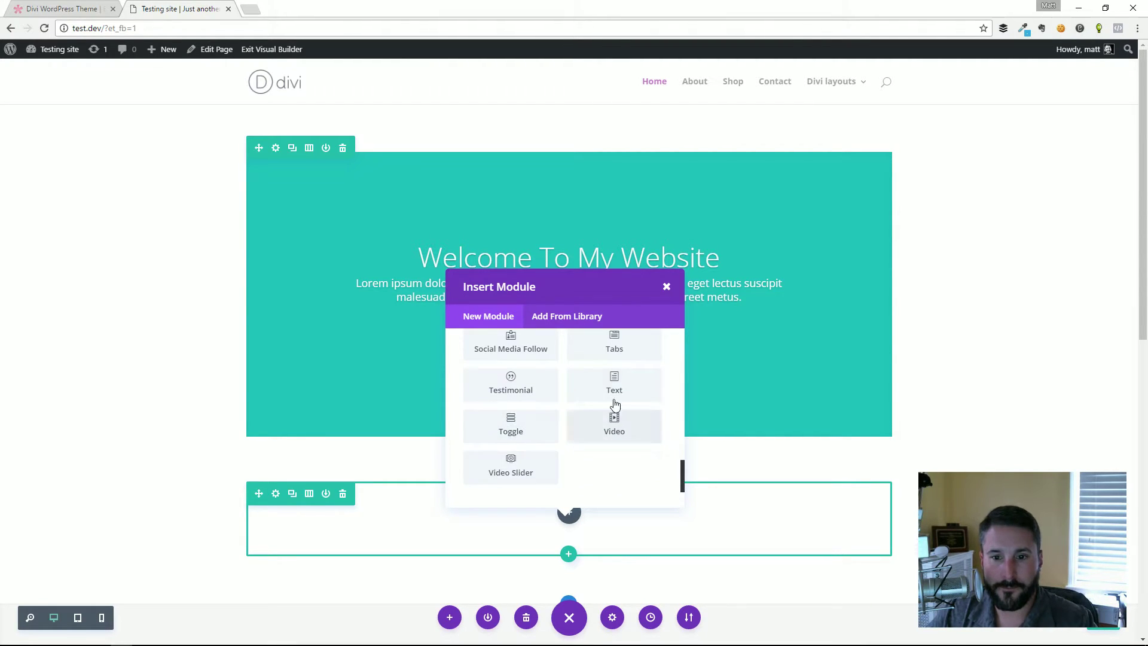
{"action": "left_click", "coordinate": [615, 391]}
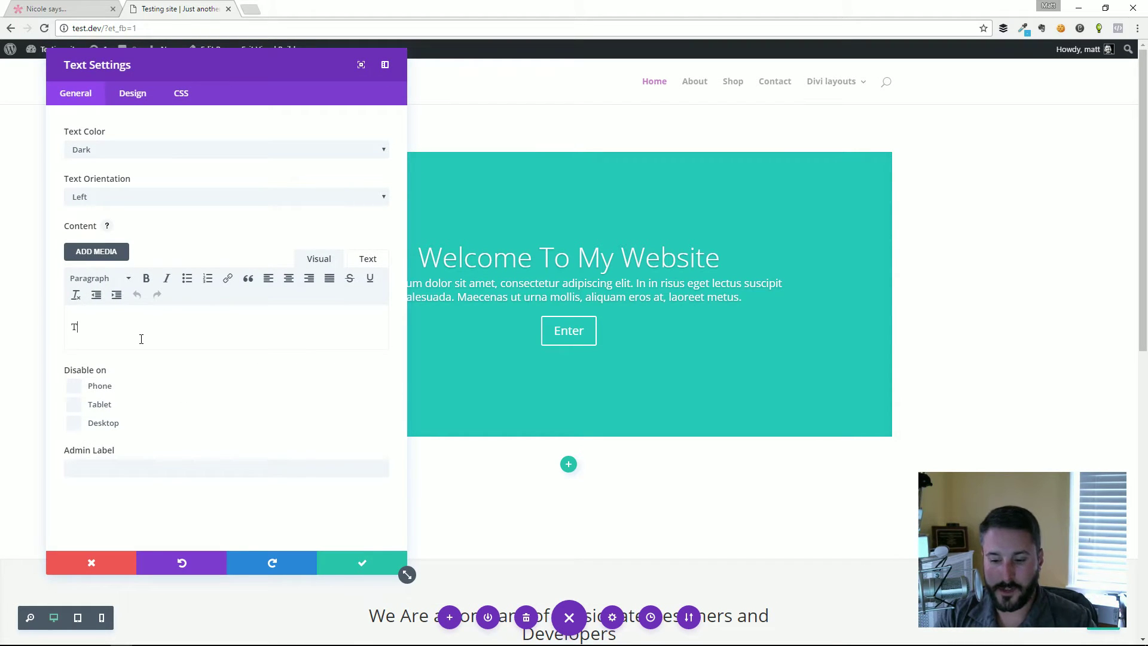
- Enter "This is for text!" as the text module's content, centre it and save the module settings
{"action": "type", "text": "This is for text!"}
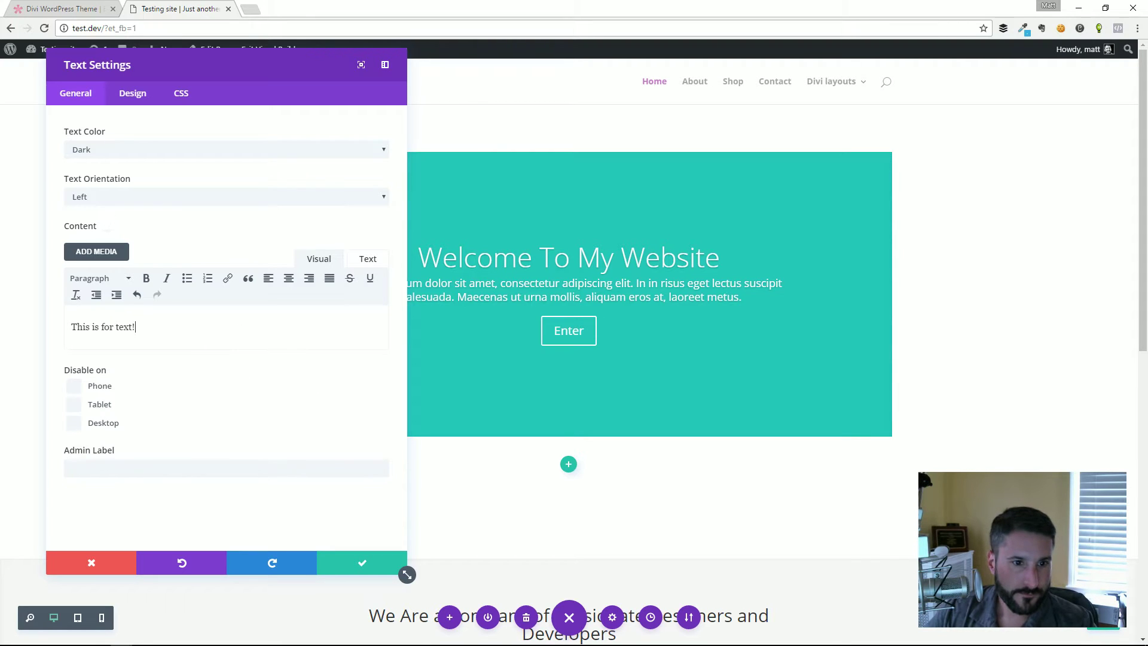
{"action": "key", "text": "ctrl+a"}
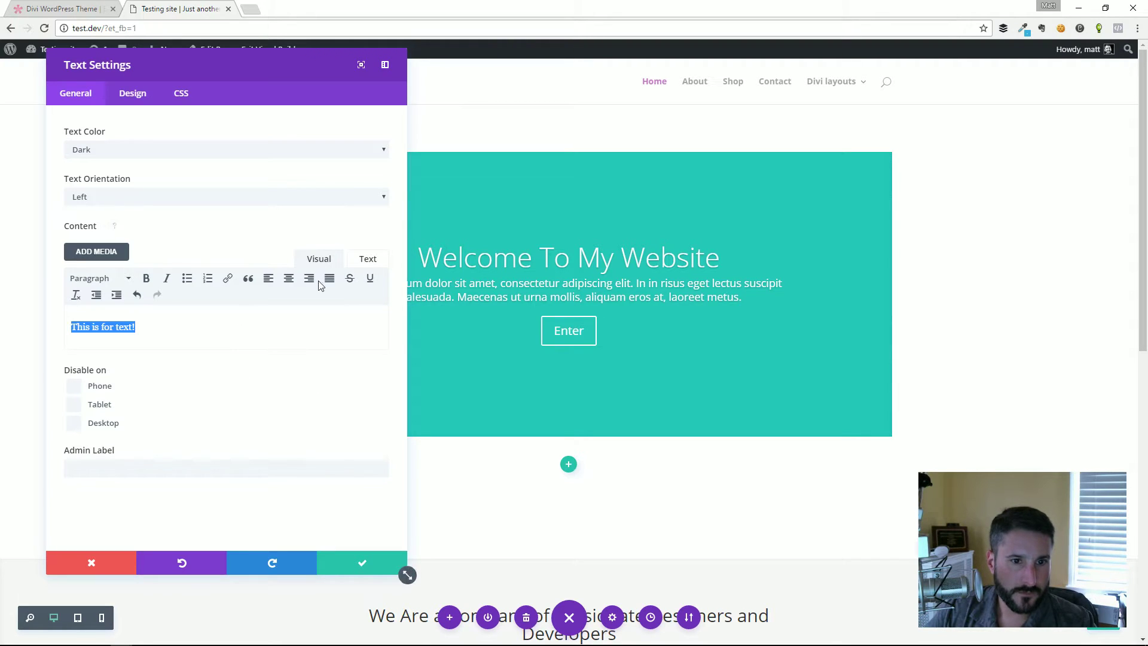
{"action": "left_click", "coordinate": [289, 278]}
{"action": "left_click", "coordinate": [356, 563]}
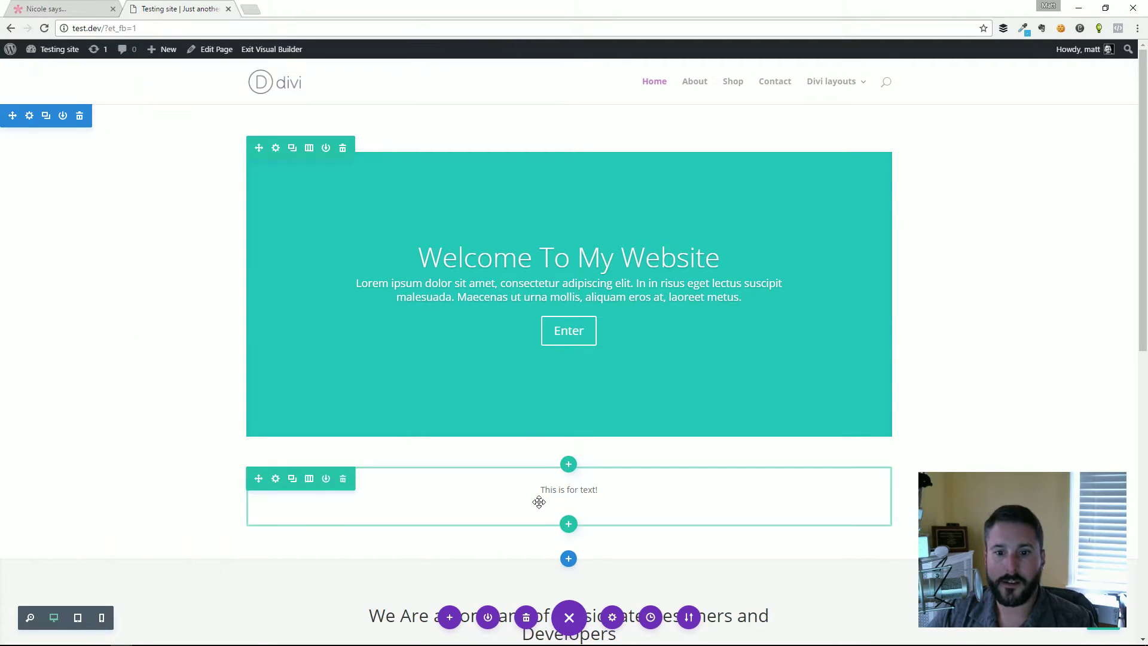
- Enlarge the "This is for text!" line directly on the page to the upper end of the inline font-size range
{"action": "triple_click", "coordinate": [584, 489]}
{"action": "left_click", "coordinate": [633, 455]}
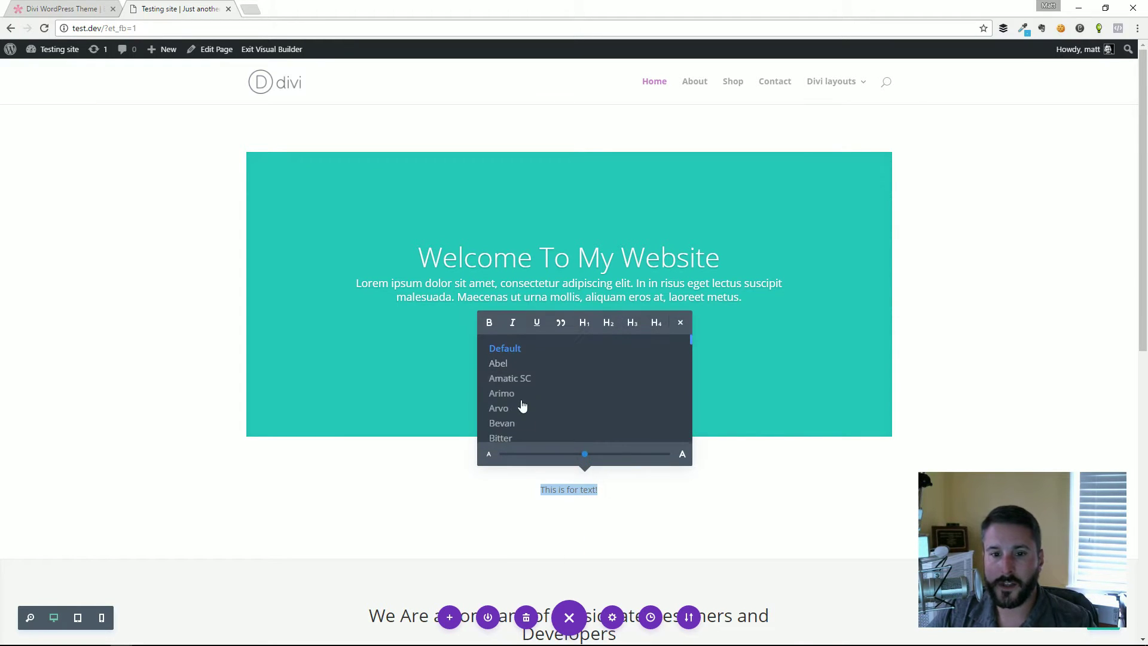
{"action": "left_click_drag", "start_coordinate": [585, 459], "coordinate": [668, 461]}
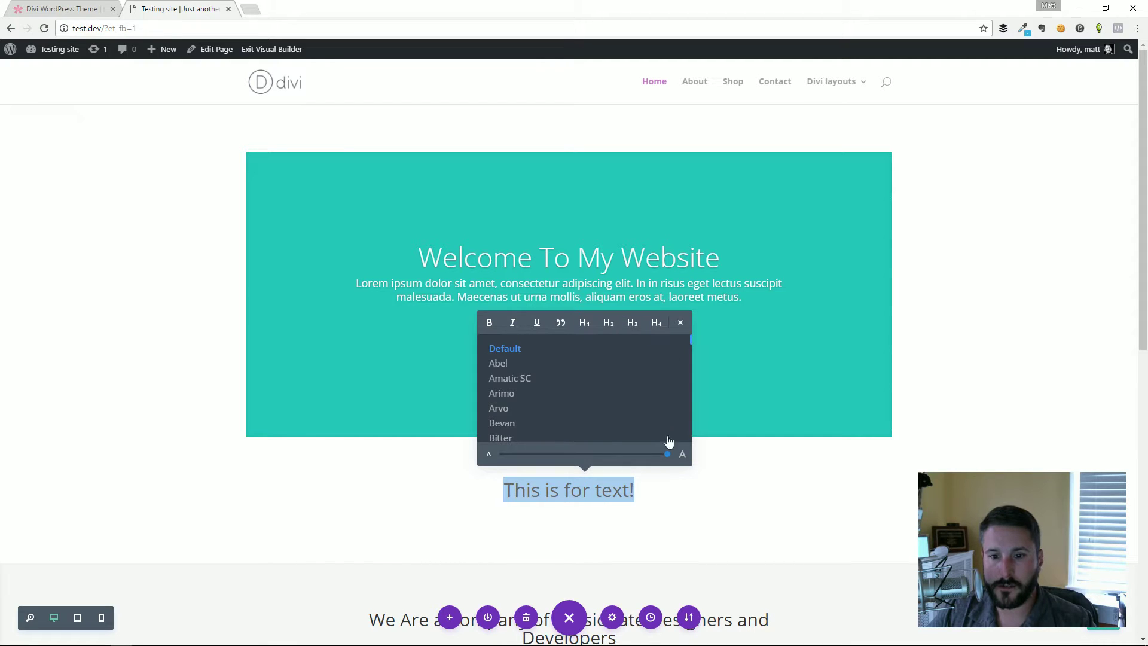
{"action": "left_click", "coordinate": [686, 499]}
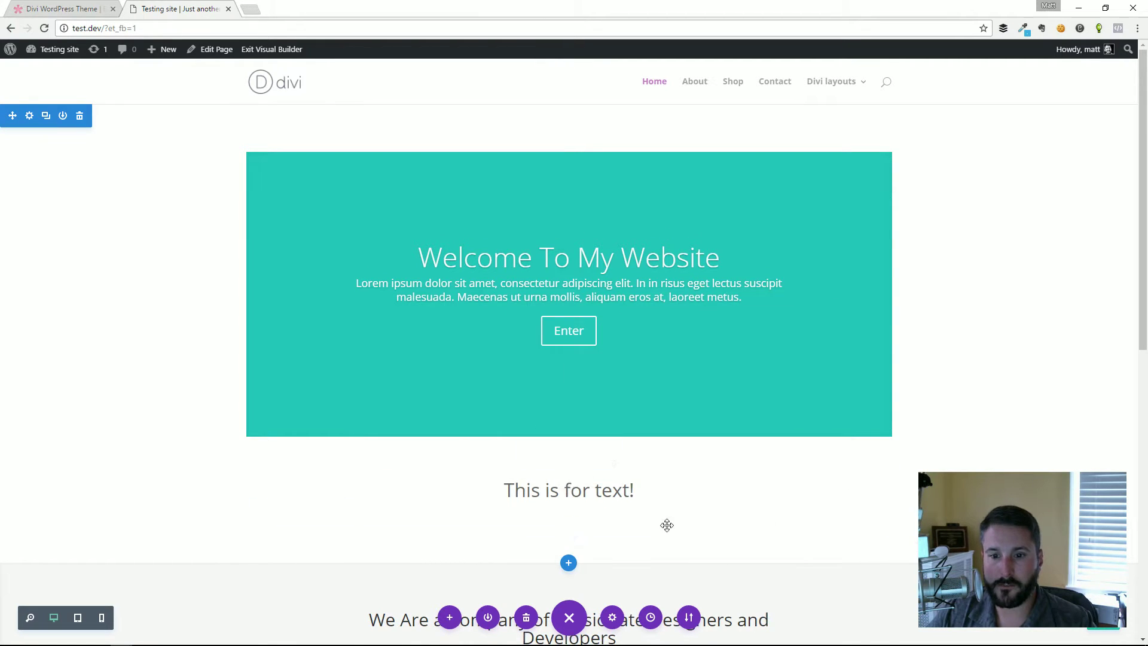
{"action": "left_click", "coordinate": [671, 487]}
- Look over the edited page down to its footer, collapse the builder's page controls and exit the Visual Builder
{"action": "scroll", "coordinate": [679, 455], "scroll_direction": "down", "scroll_amount": 2}
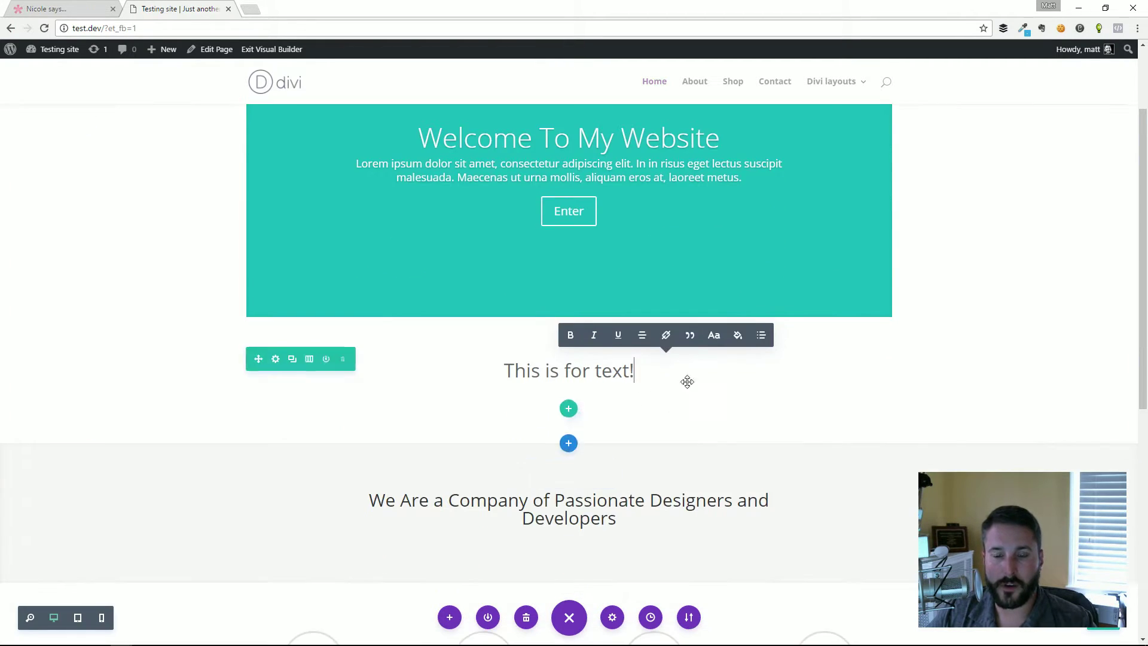
{"action": "scroll", "coordinate": [610, 428], "scroll_direction": "up", "scroll_amount": 2}
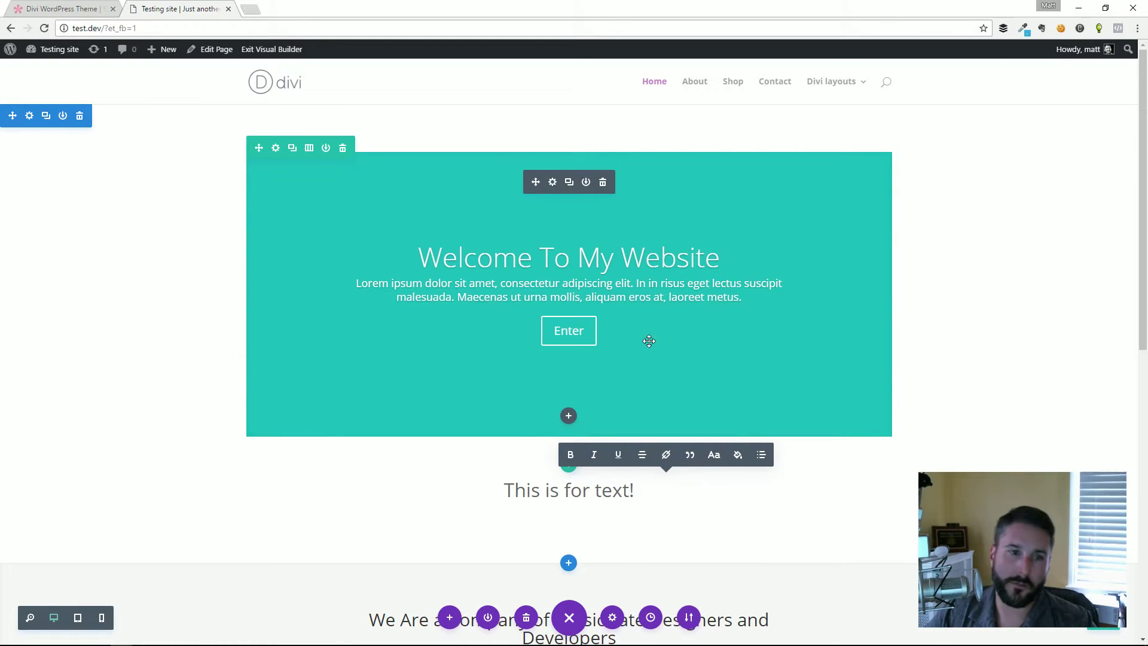
{"action": "scroll", "coordinate": [717, 271], "scroll_direction": "down", "scroll_amount": 10}
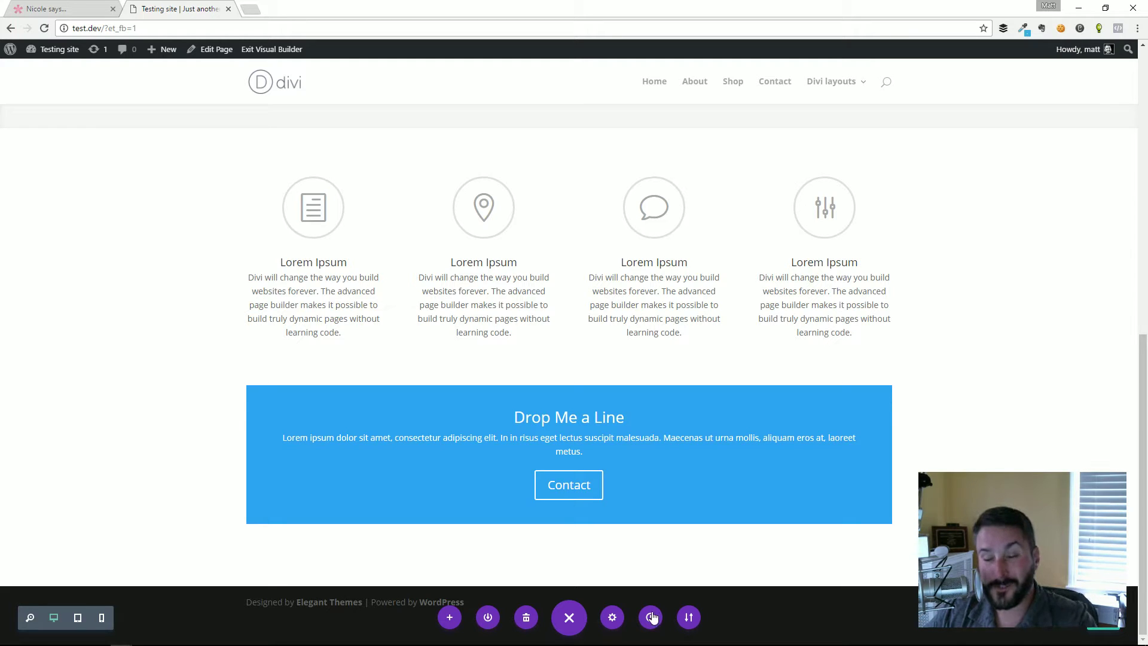
{"action": "left_click", "coordinate": [571, 620]}
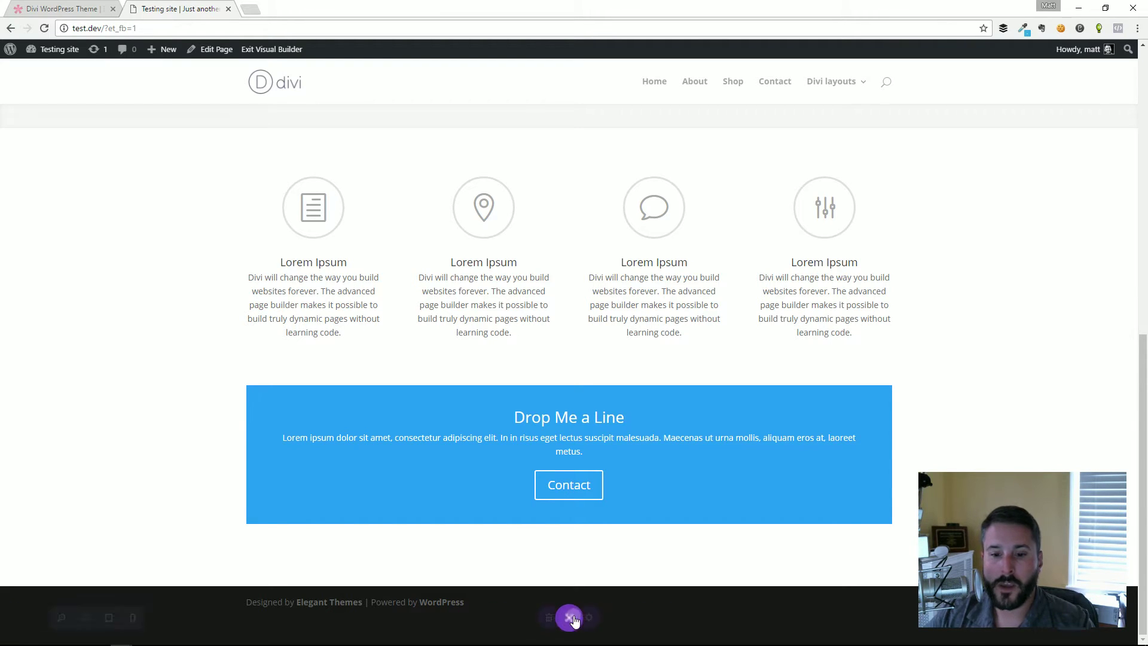
{"action": "left_click", "coordinate": [260, 53]}
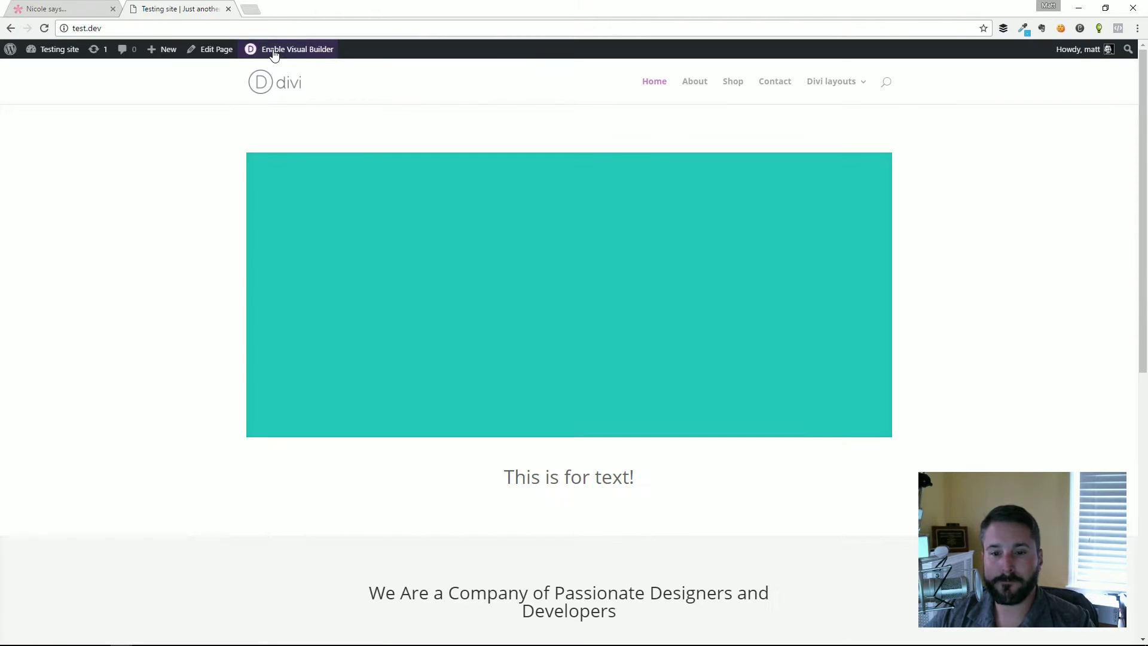
- Open the Home page in the WordPress back-end editor and examine how The Divi Builder arranges its sections, rows and modules
{"action": "left_click", "coordinate": [218, 50]}
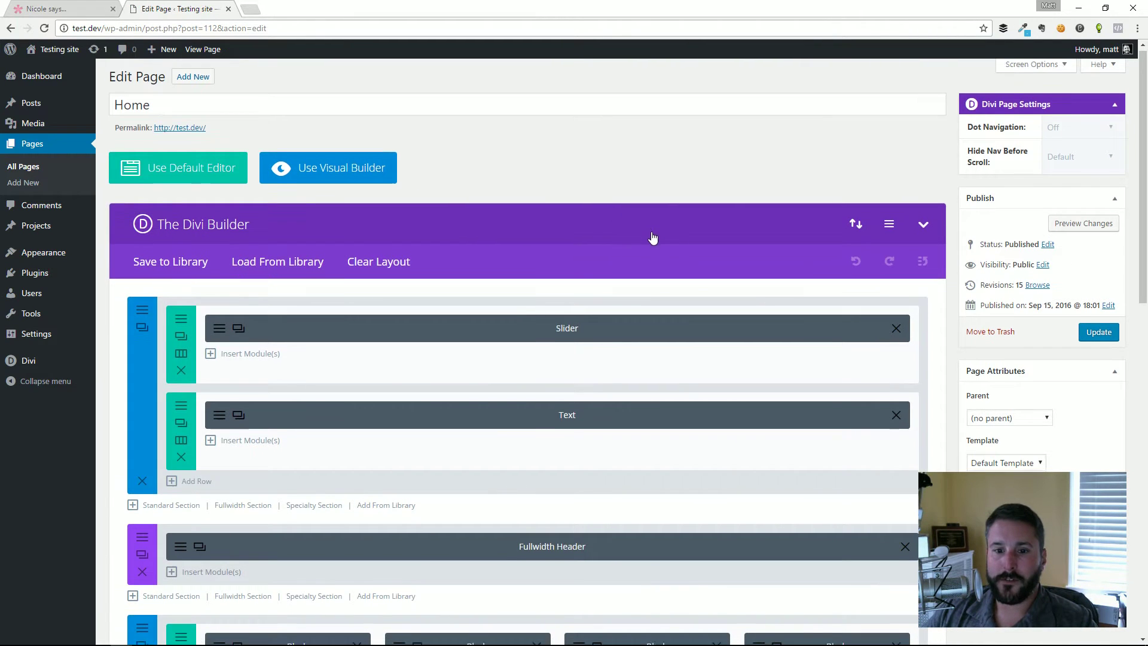
{"action": "scroll", "coordinate": [552, 209], "scroll_direction": "down", "scroll_amount": 3}
{"action": "scroll", "coordinate": [552, 210], "scroll_direction": "down", "scroll_amount": 5}
{"action": "scroll", "coordinate": [559, 212], "scroll_direction": "up", "scroll_amount": 6}
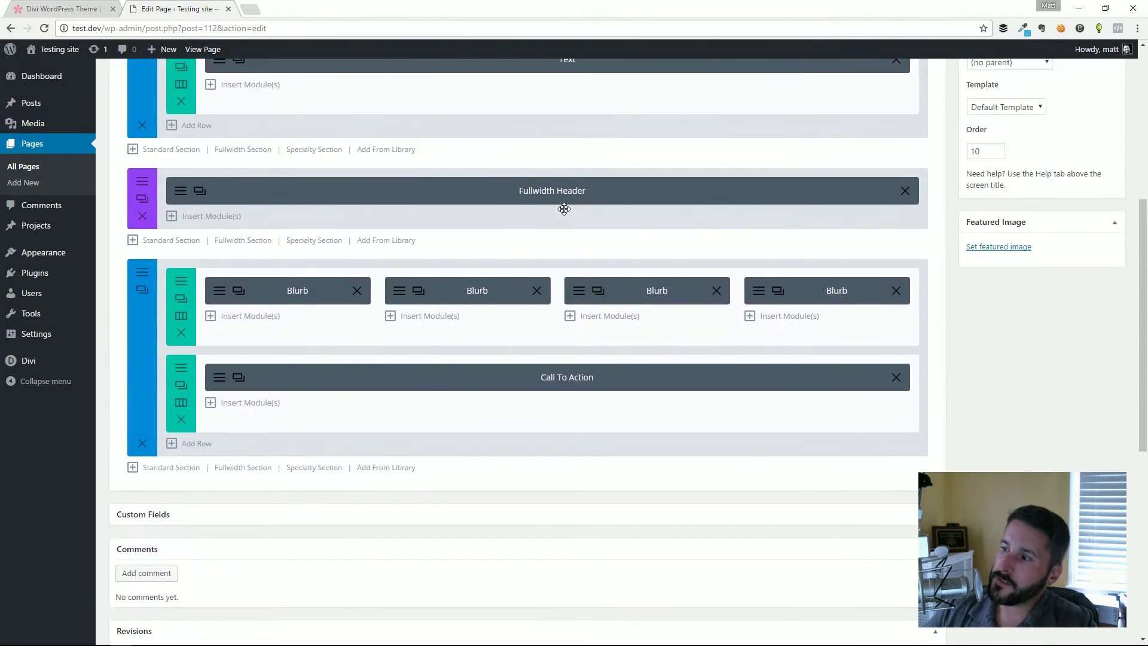
{"action": "scroll", "coordinate": [557, 193], "scroll_direction": "up", "scroll_amount": 2}
{"action": "scroll", "coordinate": [551, 191], "scroll_direction": "down", "scroll_amount": 4}
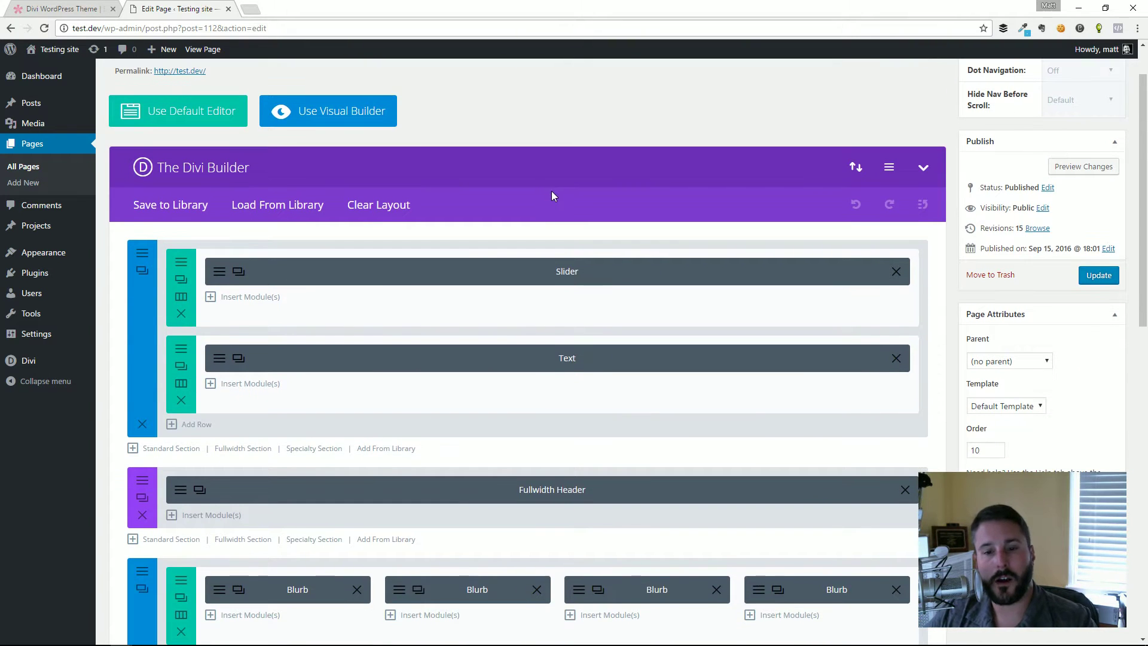
{"action": "scroll", "coordinate": [529, 180], "scroll_direction": "up", "scroll_amount": 3}
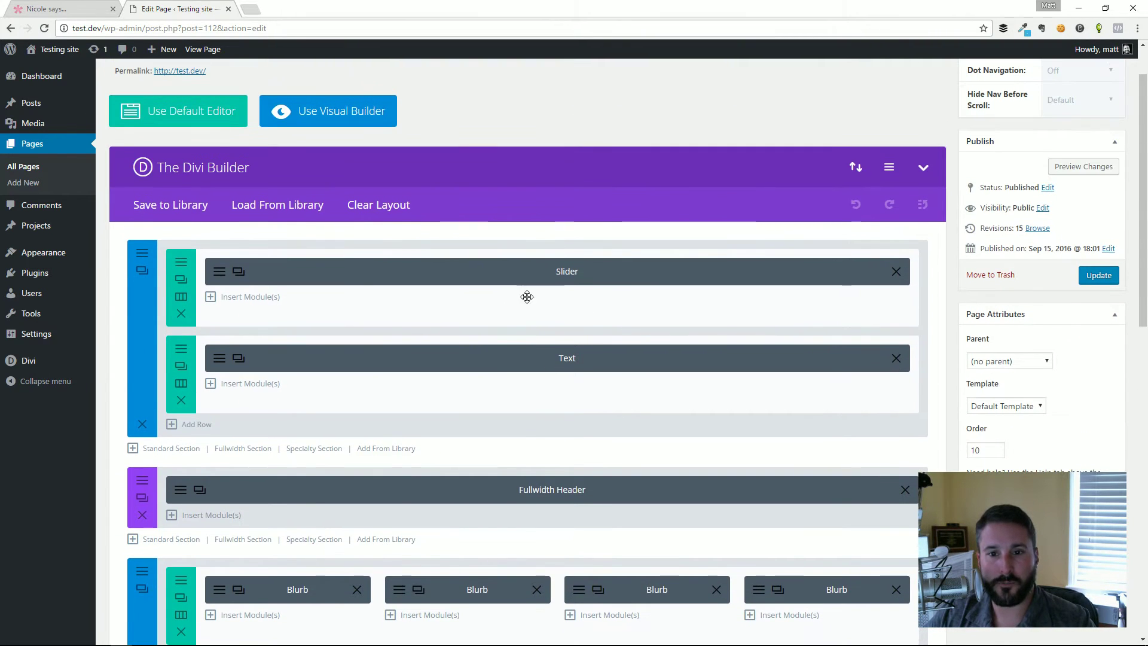
{"action": "scroll", "coordinate": [525, 297], "scroll_direction": "down", "scroll_amount": 2}
{"action": "scroll", "coordinate": [578, 343], "scroll_direction": "down", "scroll_amount": 1}
{"action": "scroll", "coordinate": [540, 335], "scroll_direction": "up", "scroll_amount": 1}
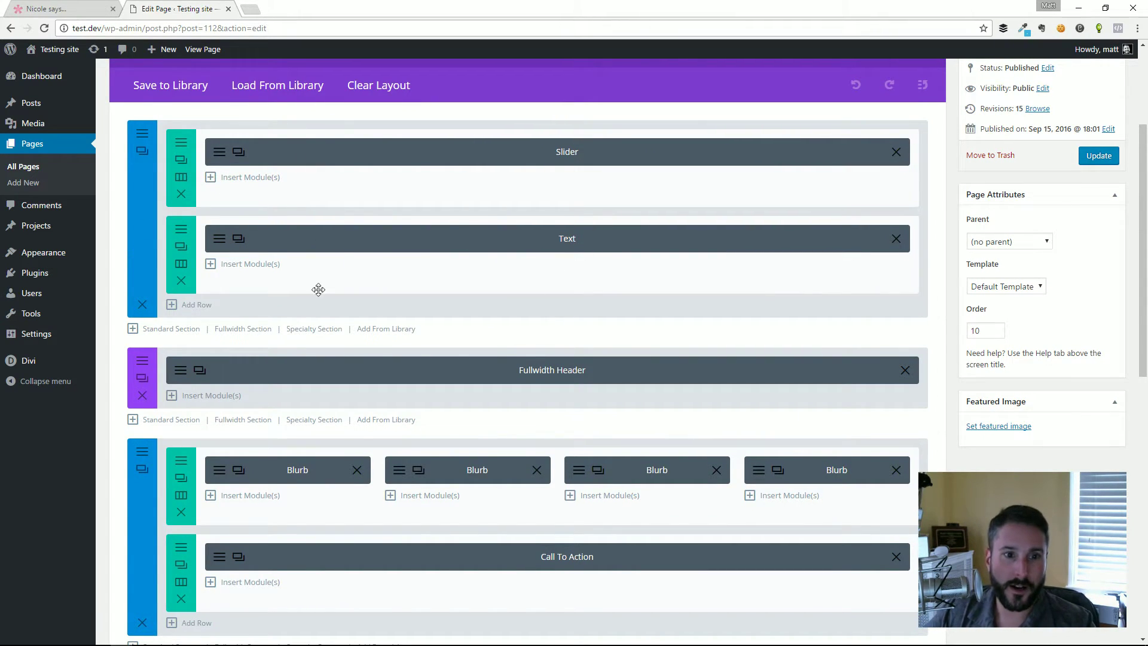
{"action": "scroll", "coordinate": [538, 379], "scroll_direction": "down", "scroll_amount": 3}
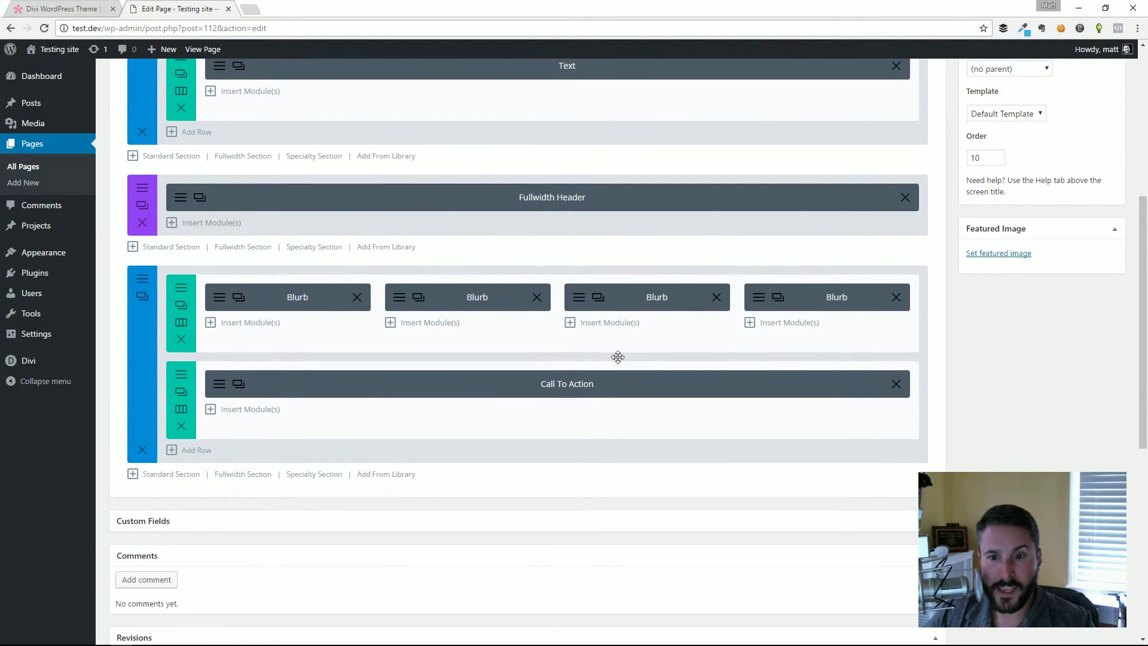
{"action": "scroll", "coordinate": [618, 357], "scroll_direction": "up", "scroll_amount": 2}
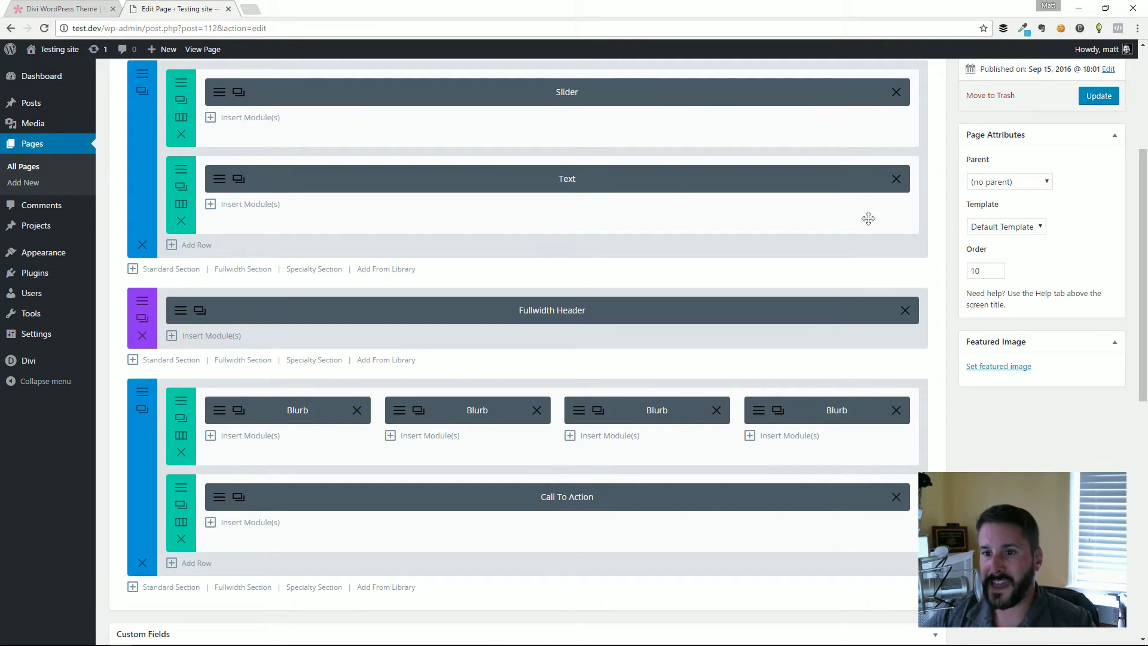
{"action": "scroll", "coordinate": [861, 219], "scroll_direction": "up", "scroll_amount": 4}
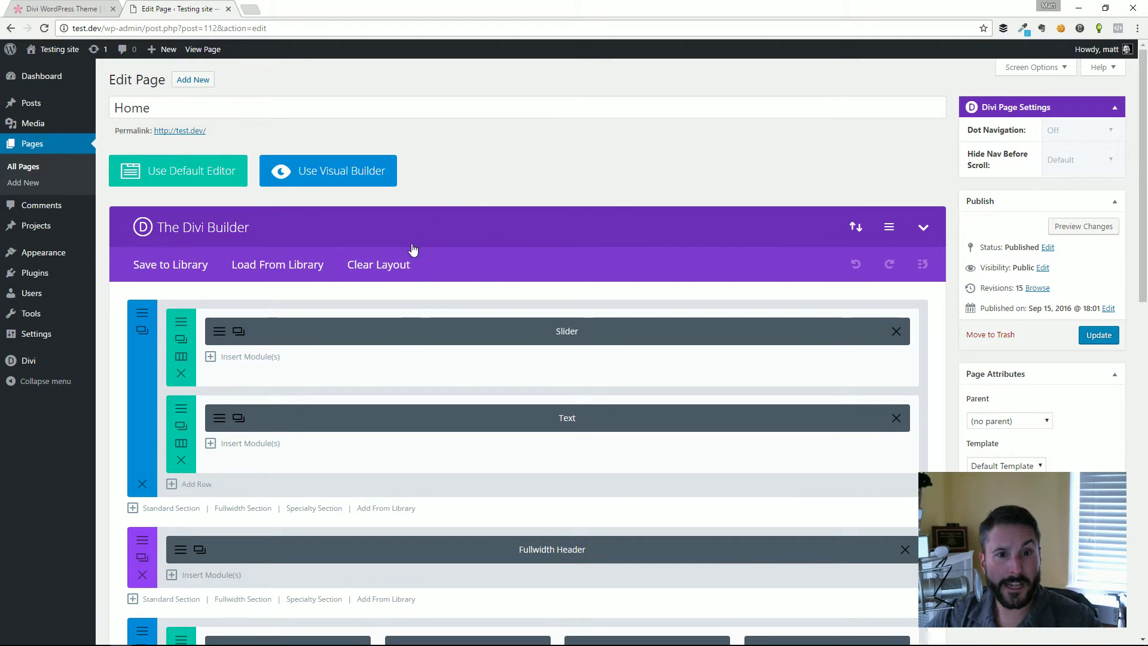
{"action": "scroll", "coordinate": [520, 275], "scroll_direction": "down", "scroll_amount": 4}
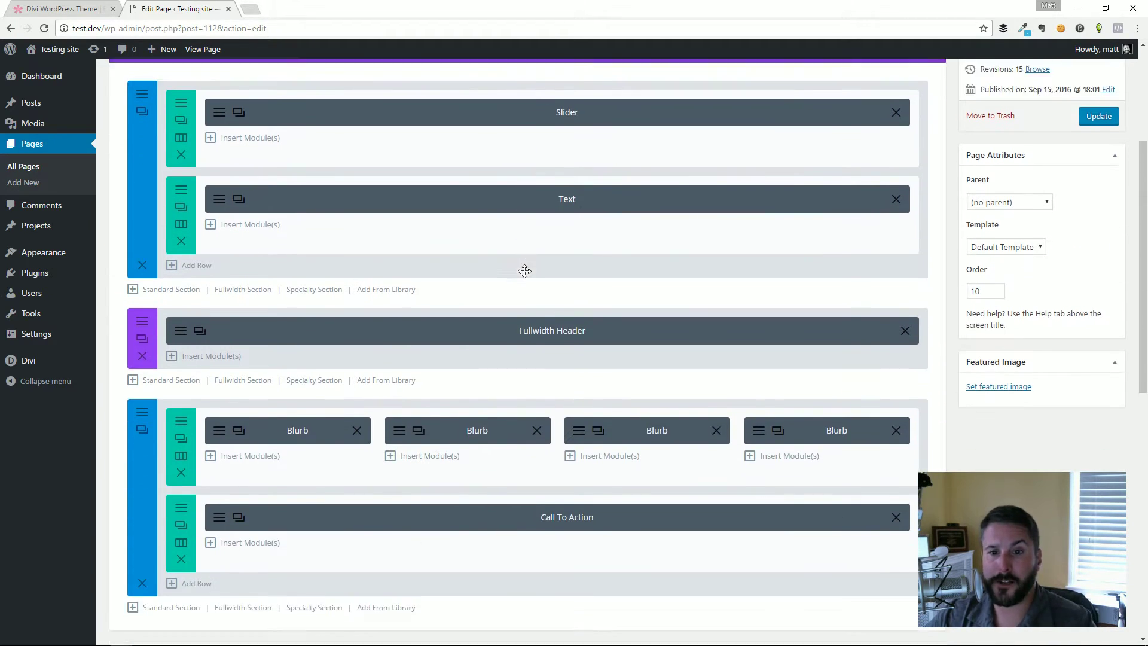
{"action": "scroll", "coordinate": [525, 271], "scroll_direction": "down", "scroll_amount": 1}
{"action": "scroll", "coordinate": [514, 274], "scroll_direction": "up", "scroll_amount": 3}
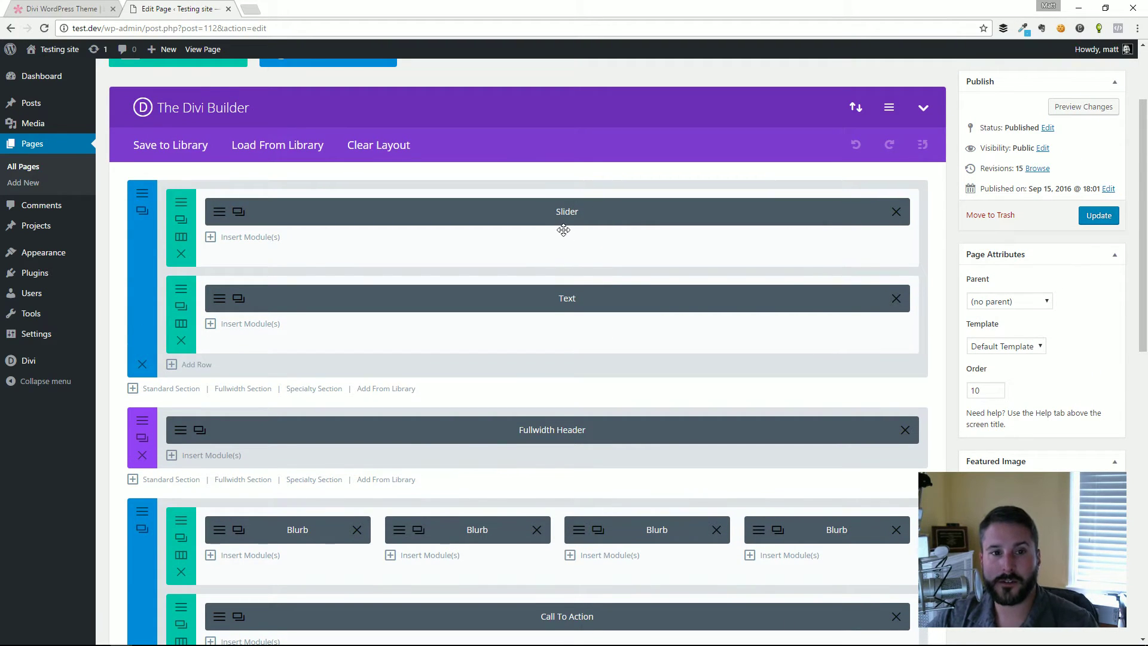
{"action": "scroll", "coordinate": [563, 230], "scroll_direction": "down", "scroll_amount": 2}
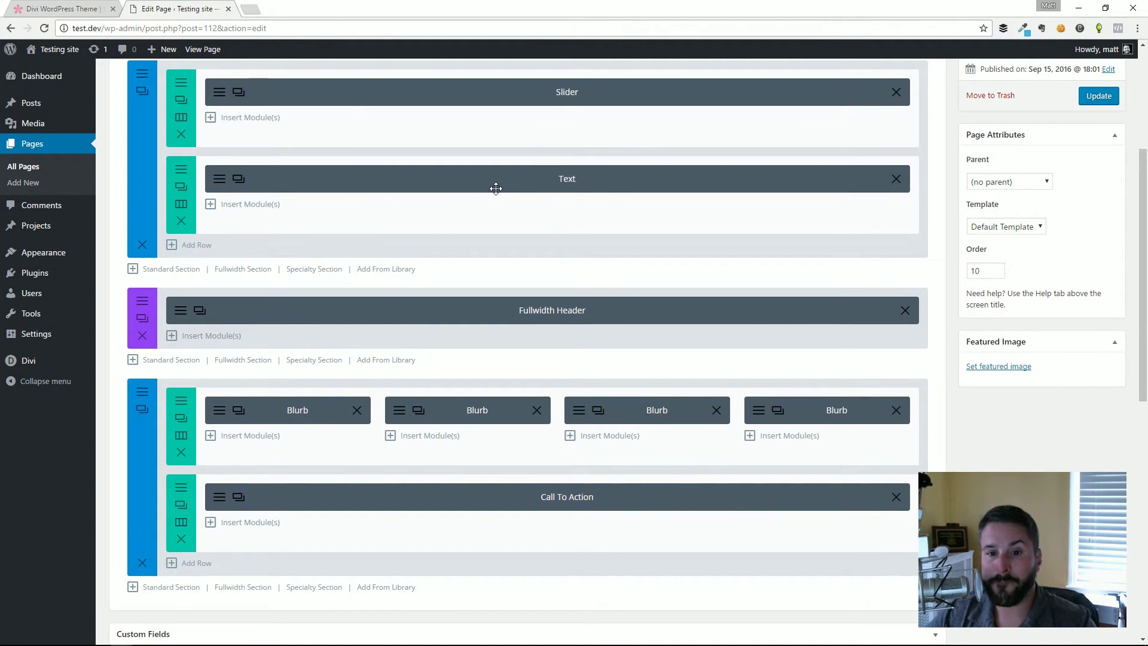
{"action": "scroll", "coordinate": [496, 189], "scroll_direction": "up", "scroll_amount": 4}
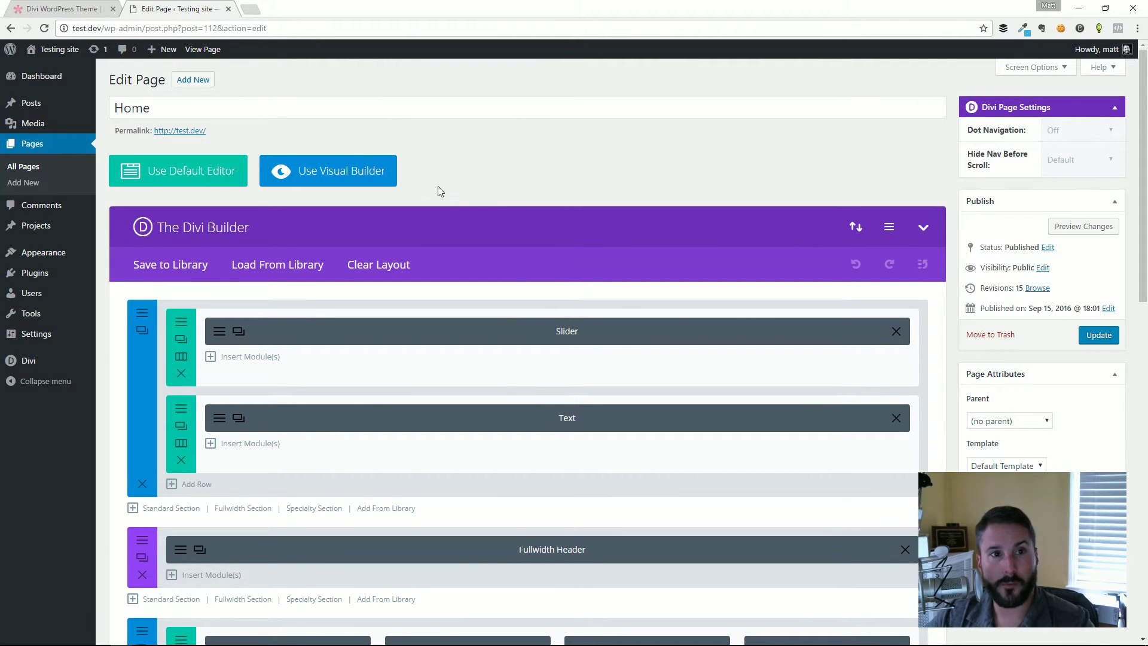
- Open Divi's Theme Options and look over the General settings, from the logo and favicon downwards
{"action": "mouse_move", "coordinate": [29, 361]}
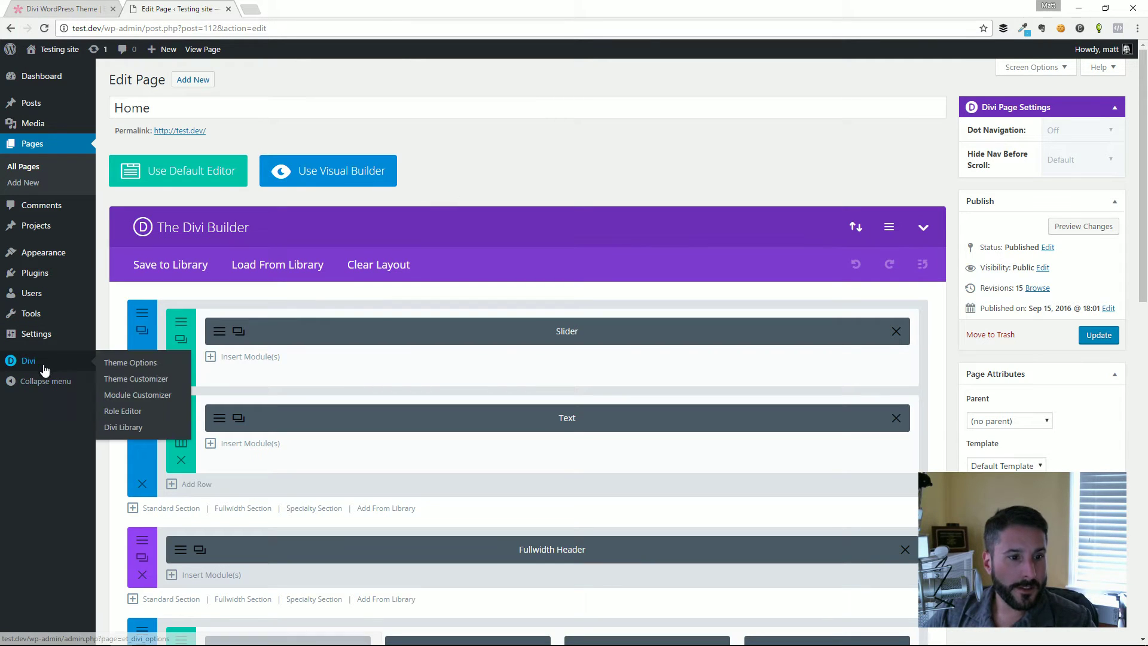
{"action": "left_click", "coordinate": [148, 363]}
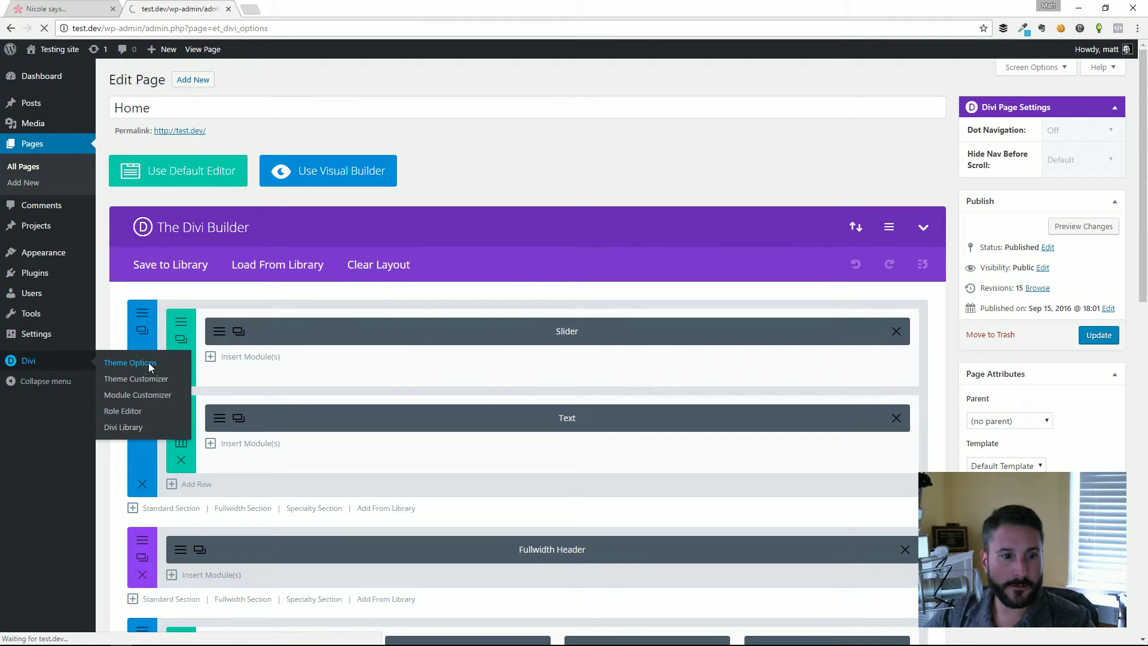
{"action": "scroll", "coordinate": [316, 425], "scroll_direction": "down", "scroll_amount": 3}
{"action": "scroll", "coordinate": [317, 426], "scroll_direction": "up", "scroll_amount": 3}
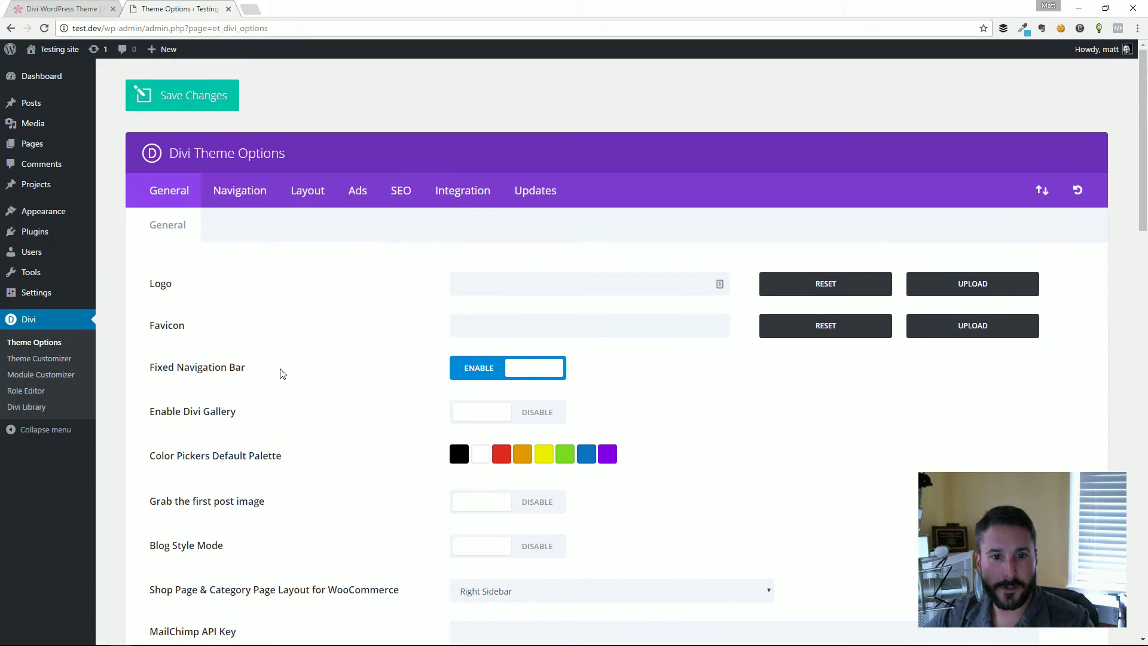
{"action": "scroll", "coordinate": [293, 257], "scroll_direction": "down", "scroll_amount": 4}
{"action": "scroll", "coordinate": [153, 223], "scroll_direction": "up", "scroll_amount": 4}
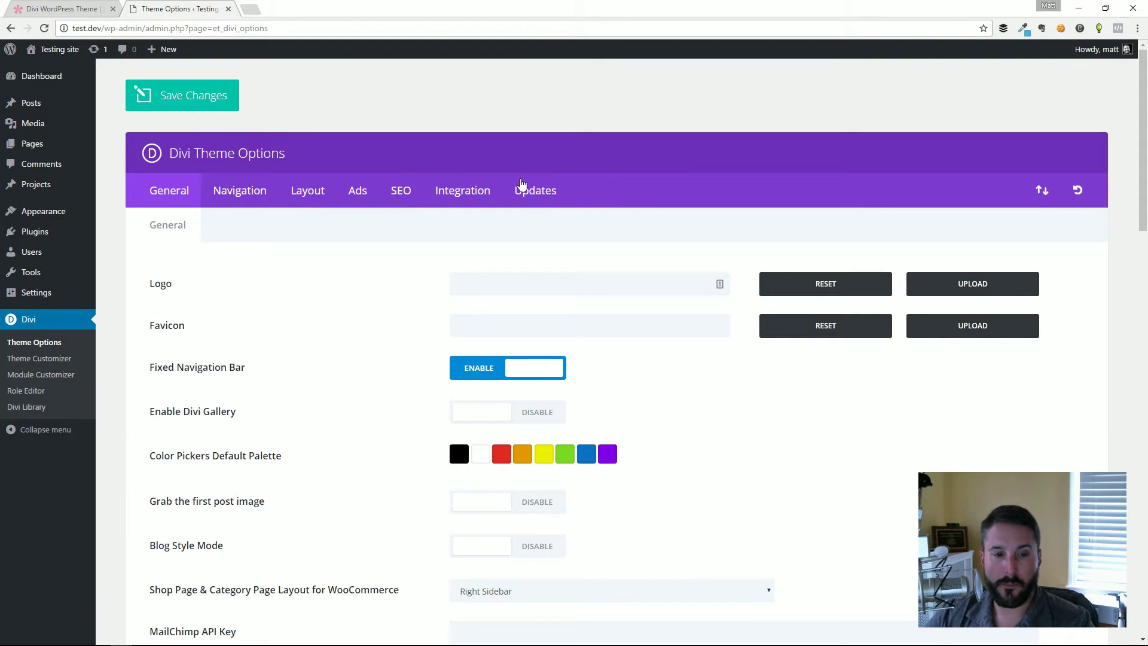
{"action": "scroll", "coordinate": [289, 353], "scroll_direction": "down", "scroll_amount": 3}
{"action": "scroll", "coordinate": [289, 354], "scroll_direction": "up", "scroll_amount": 2}
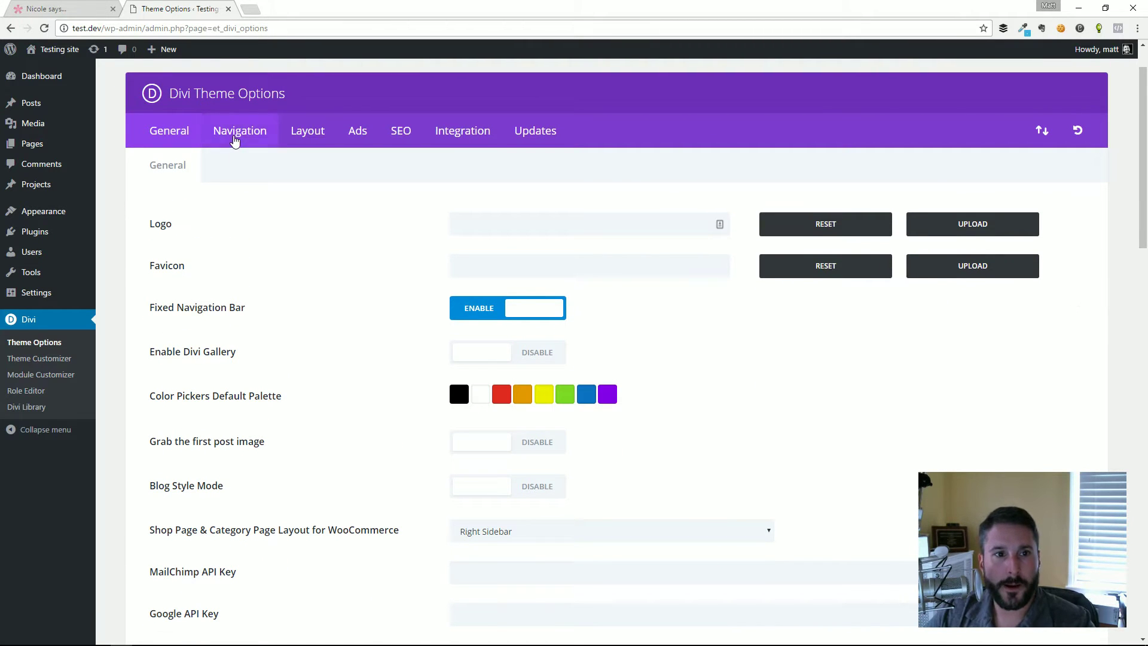
- View the Navigation options for pages, and return to the General options to review them down to the social profile settings
{"action": "left_click", "coordinate": [232, 138]}
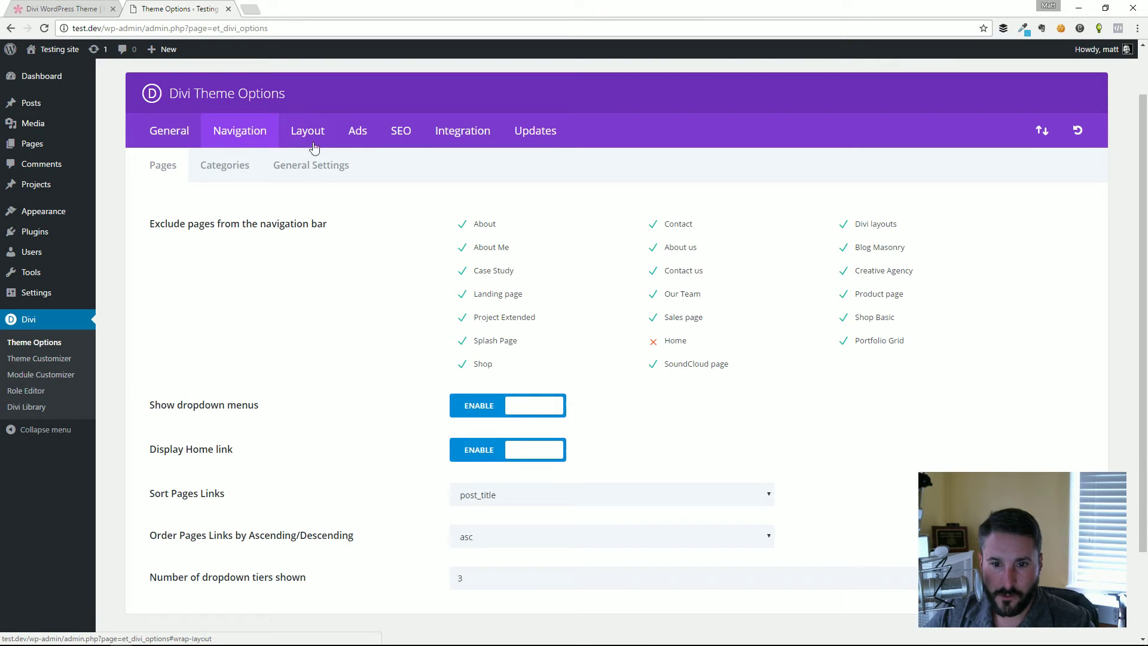
{"action": "left_click", "coordinate": [177, 139]}
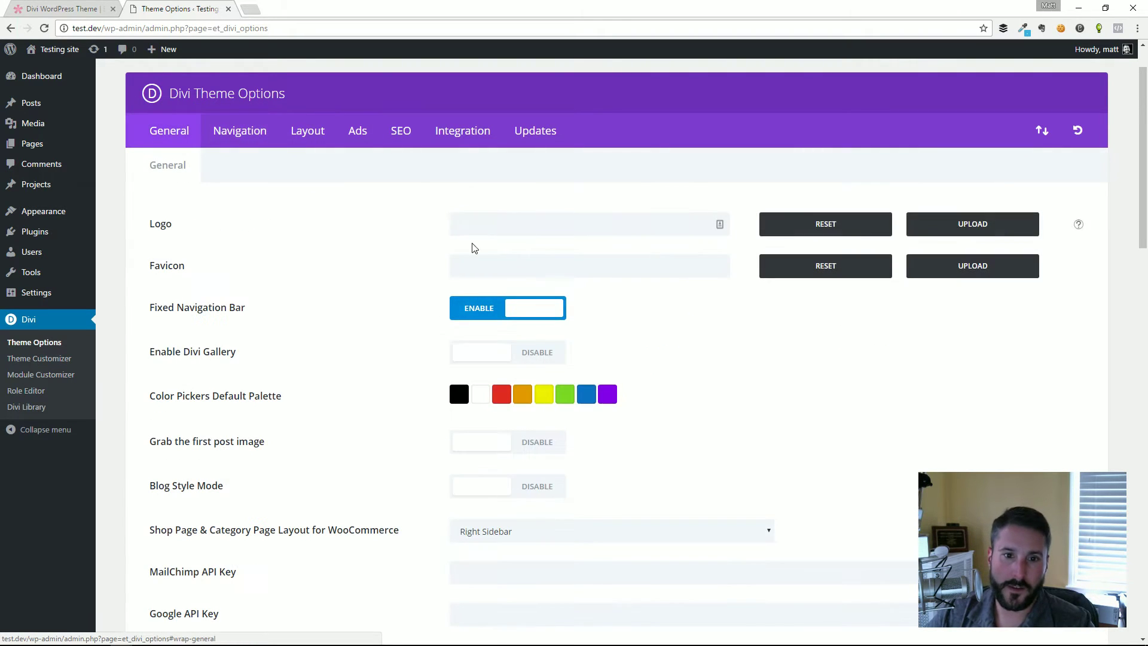
{"action": "scroll", "coordinate": [287, 299], "scroll_direction": "down", "scroll_amount": 2}
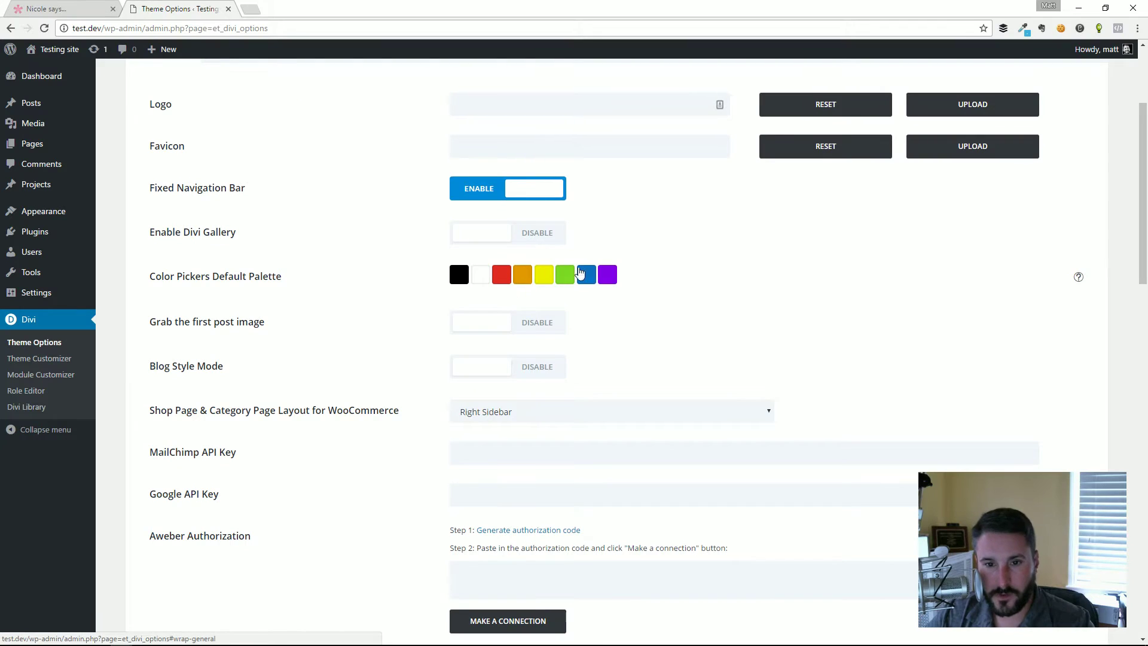
{"action": "scroll", "coordinate": [385, 313], "scroll_direction": "down", "scroll_amount": 2}
{"action": "scroll", "coordinate": [389, 317], "scroll_direction": "down", "scroll_amount": 8}
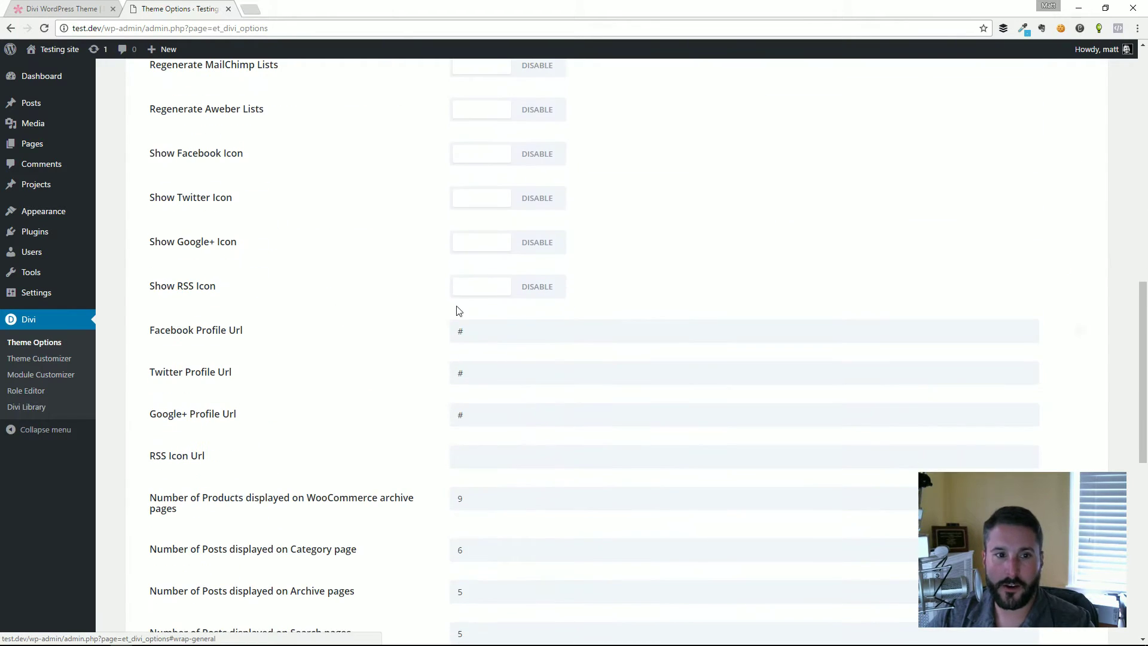
- Enable the Facebook, Twitter and Google+ icons in the General theme options
{"action": "scroll", "coordinate": [334, 180], "scroll_direction": "up", "scroll_amount": 1}
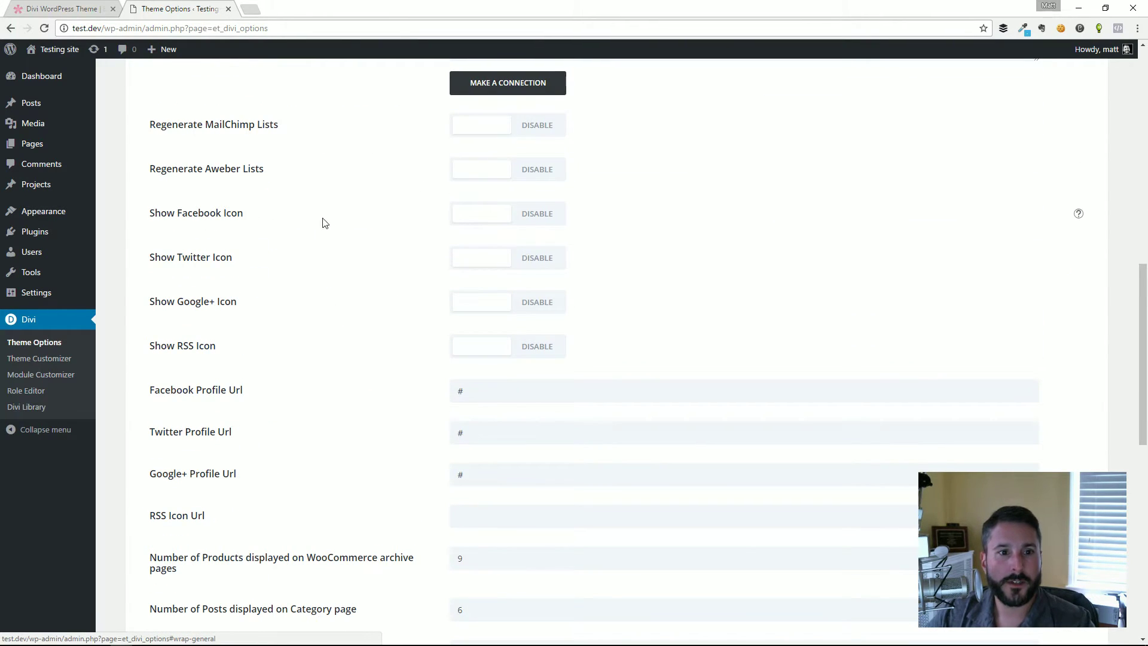
{"action": "left_click", "coordinate": [459, 220]}
{"action": "left_click", "coordinate": [474, 266]}
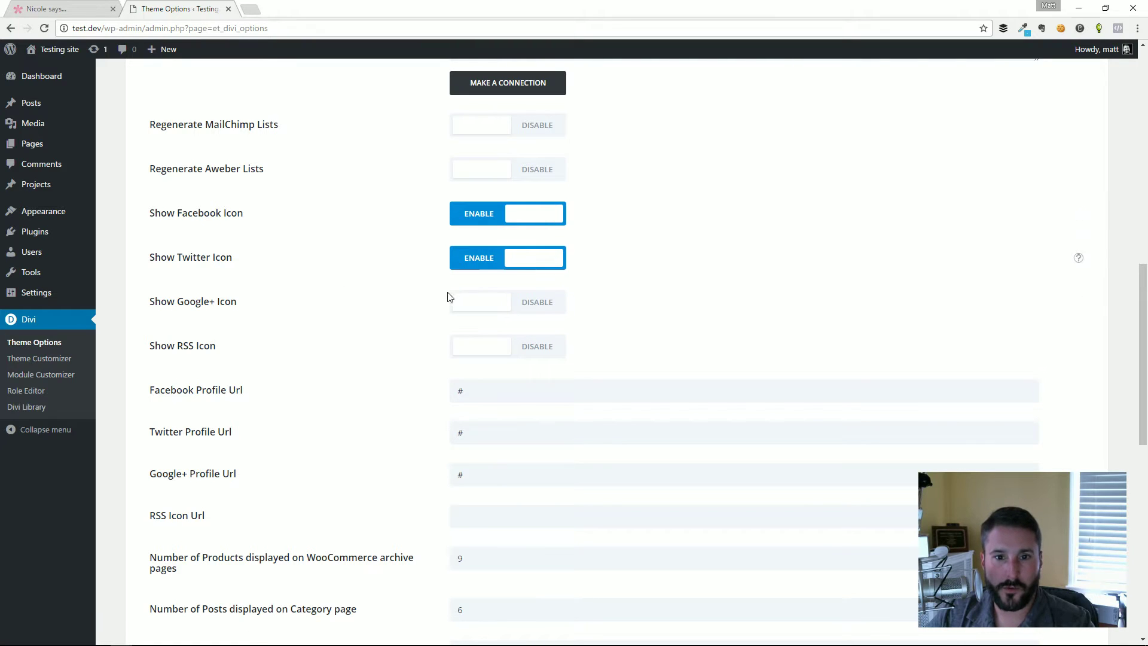
{"action": "left_click", "coordinate": [459, 309]}
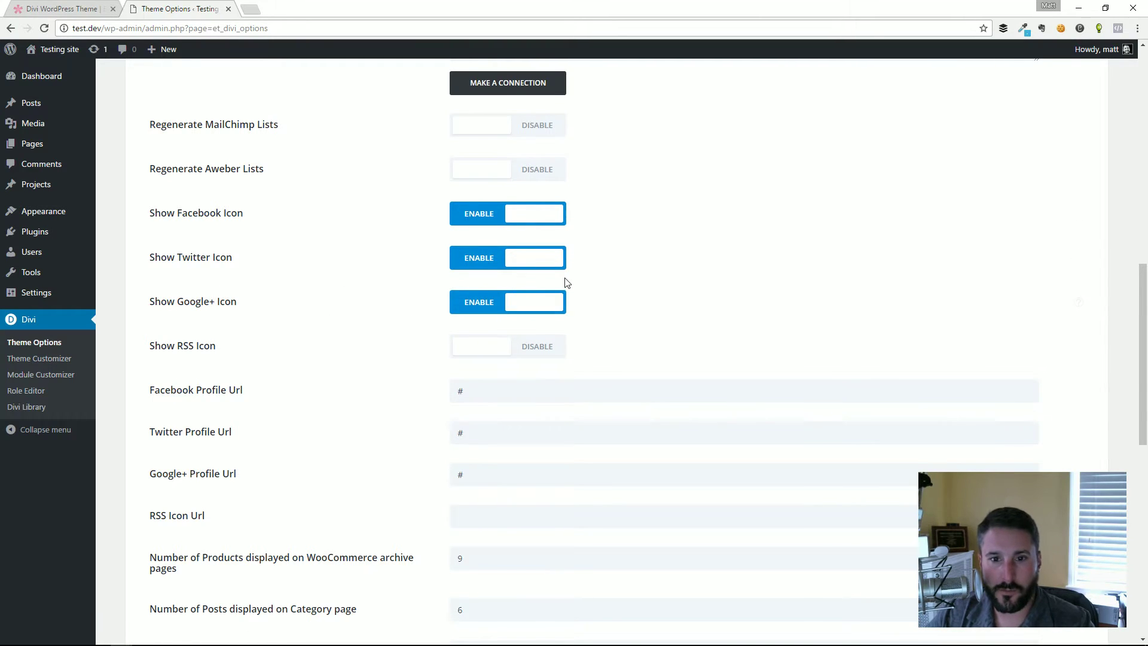
- Look at the Updates options with the username and API key fields, and open the Single Post Layout options
{"action": "scroll", "coordinate": [567, 282], "scroll_direction": "up", "scroll_amount": 12}
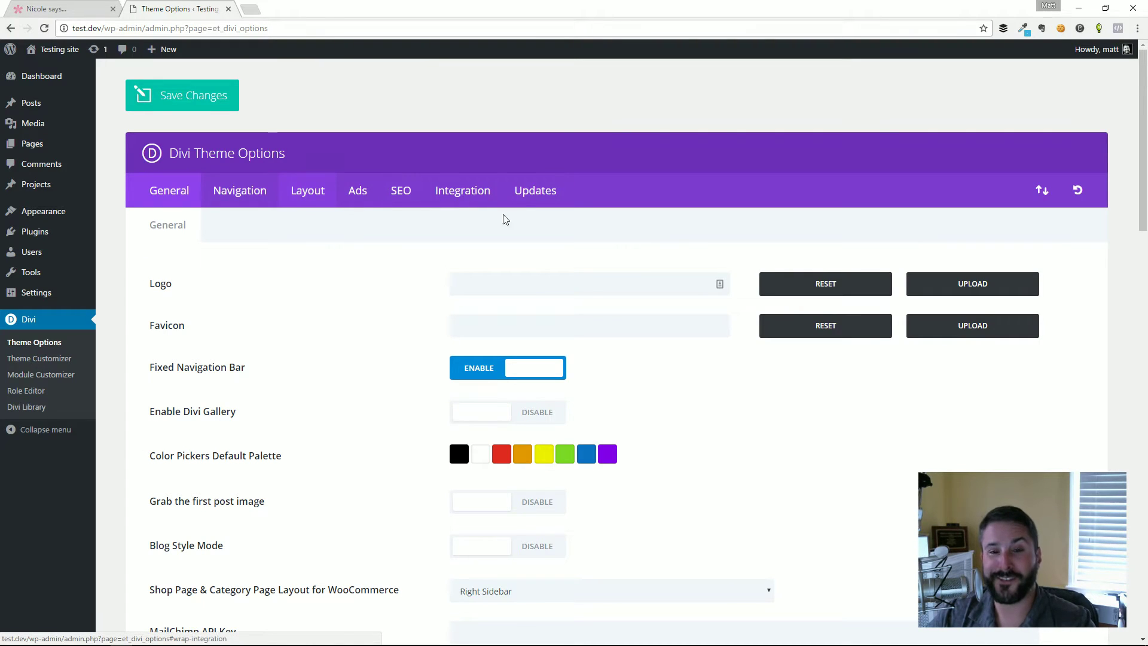
{"action": "left_click", "coordinate": [526, 193]}
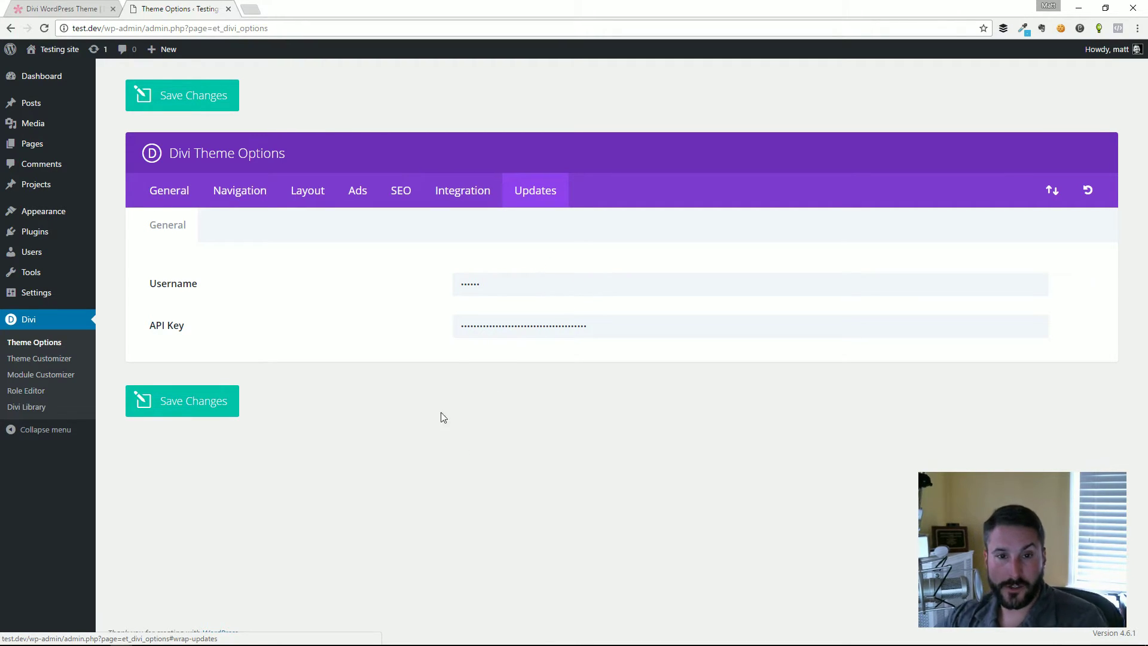
{"action": "left_click", "coordinate": [296, 201]}
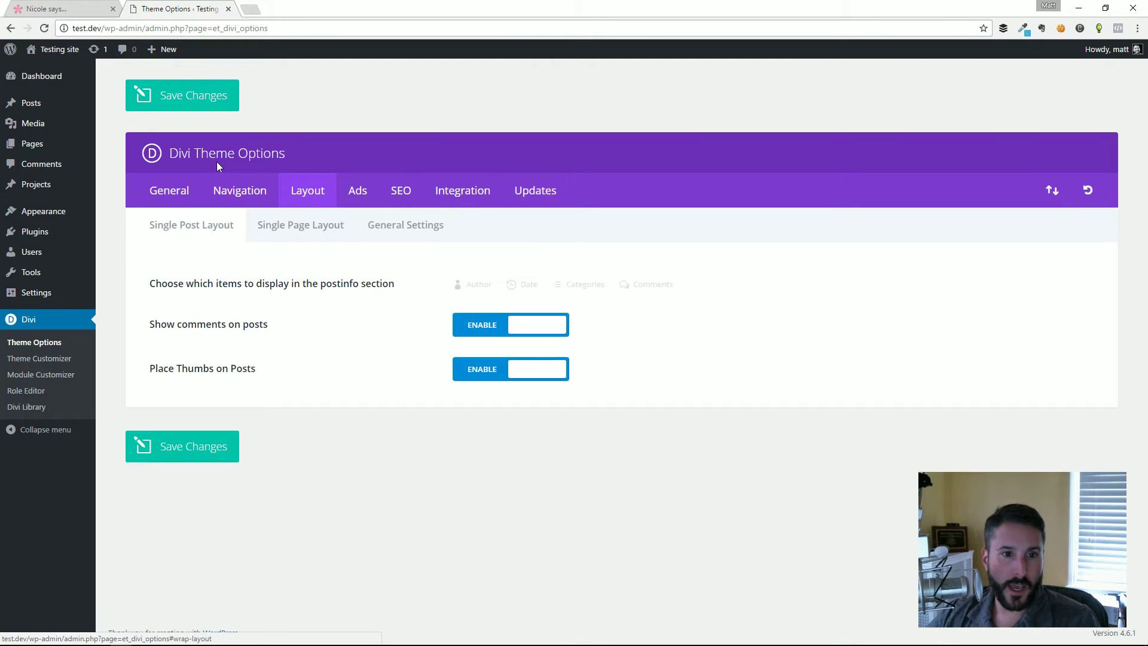
- Turn on the Author, Date, Categories and Comments postinfo items for single posts, and turn them all off again
{"action": "left_click", "coordinate": [478, 285]}
{"action": "left_click", "coordinate": [525, 284]}
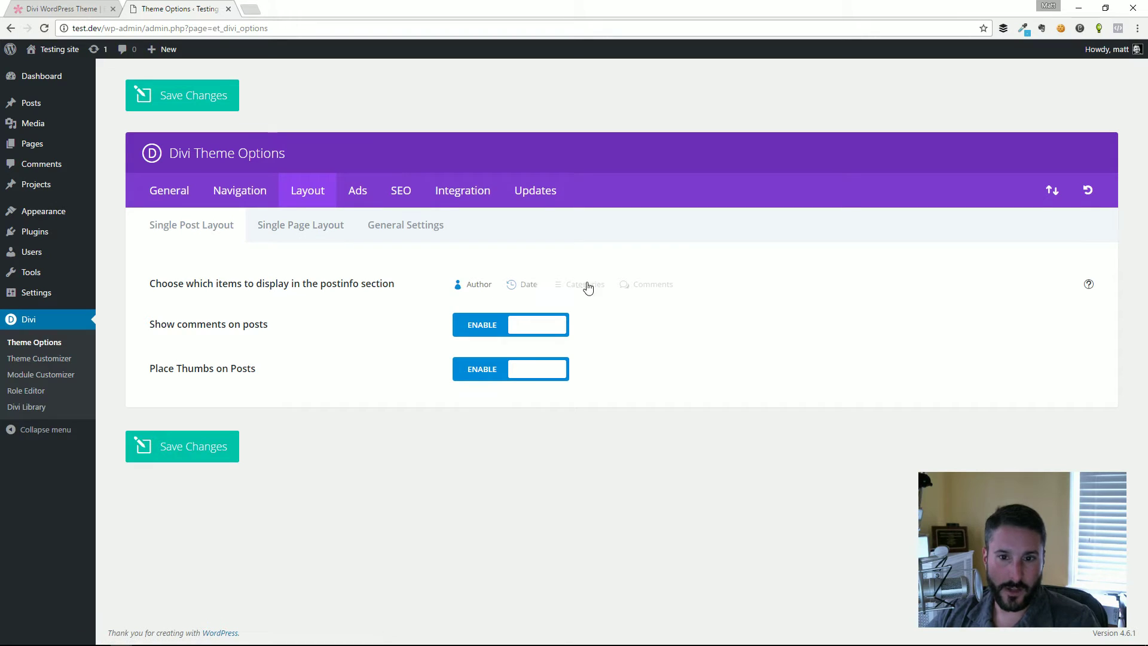
{"action": "left_click", "coordinate": [583, 286]}
{"action": "left_click", "coordinate": [651, 286]}
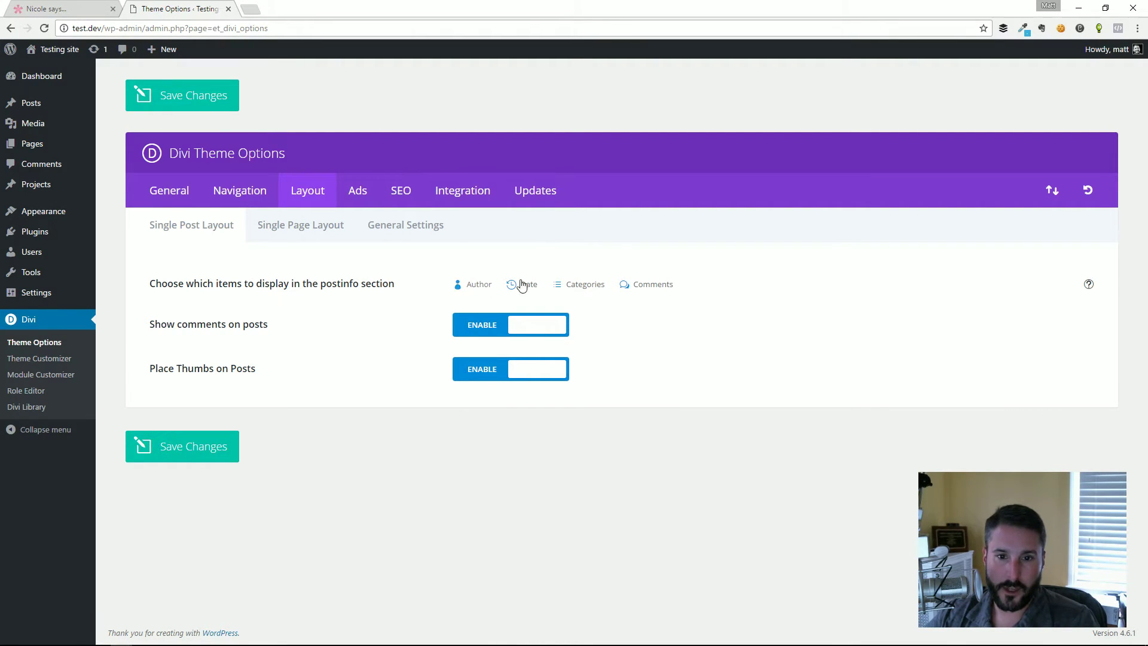
{"action": "left_click", "coordinate": [522, 285]}
{"action": "left_click", "coordinate": [581, 285]}
{"action": "left_click", "coordinate": [648, 286]}
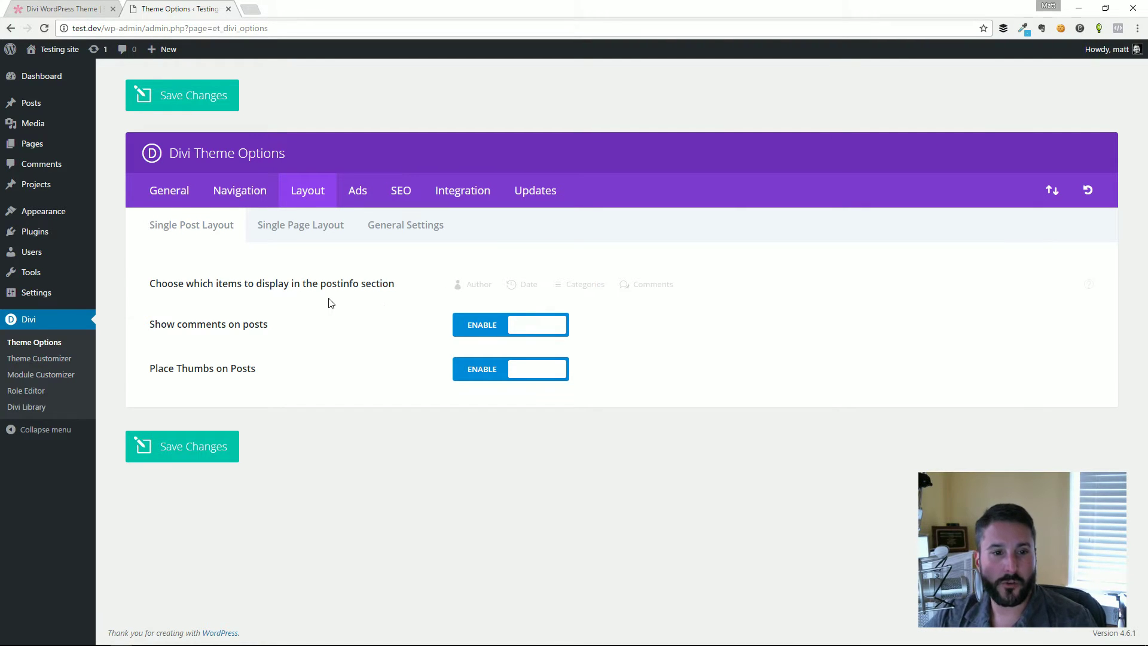
- Open the Theme Customizer and go to the Typography settings within General Settings
{"action": "left_click", "coordinate": [52, 359]}
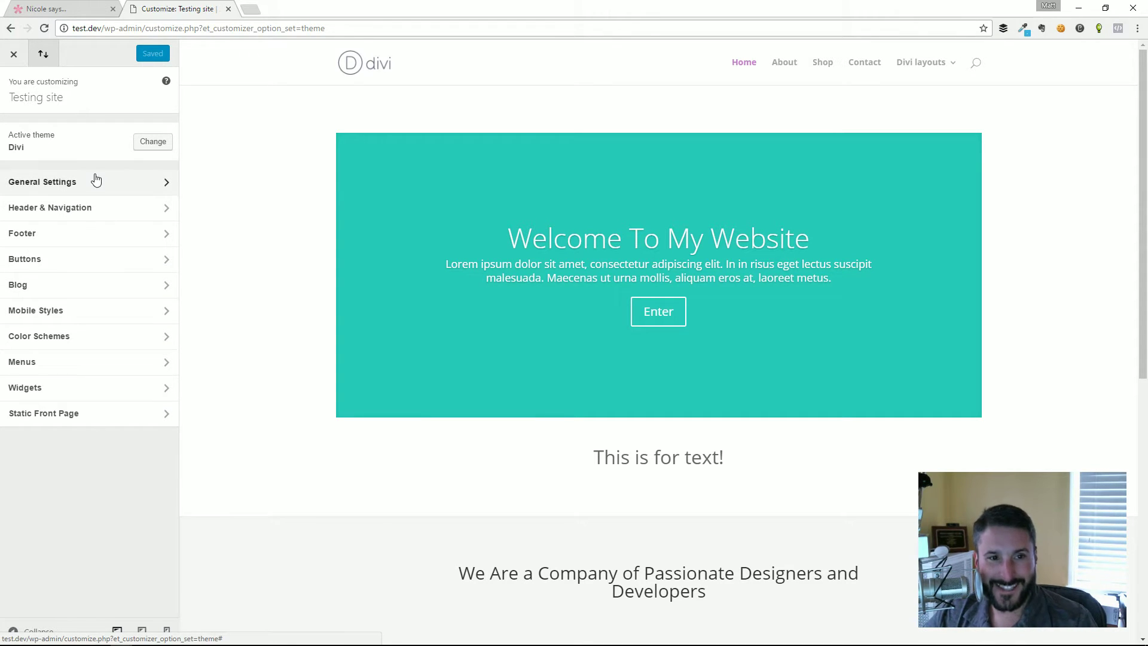
{"action": "left_click", "coordinate": [71, 191]}
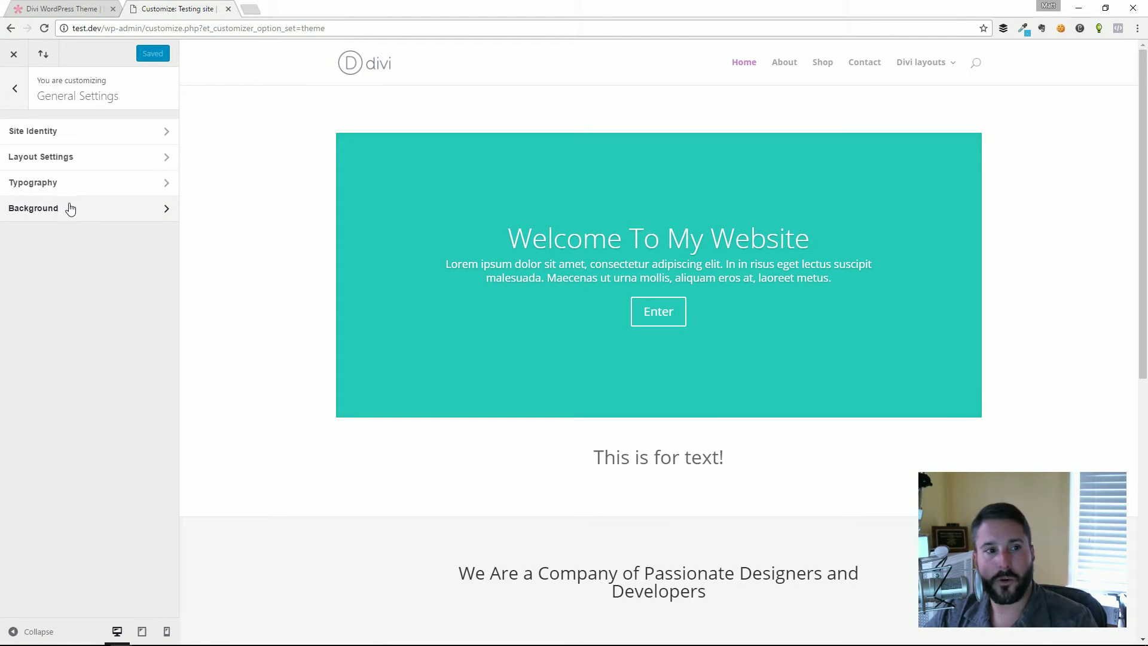
{"action": "left_click", "coordinate": [72, 188]}
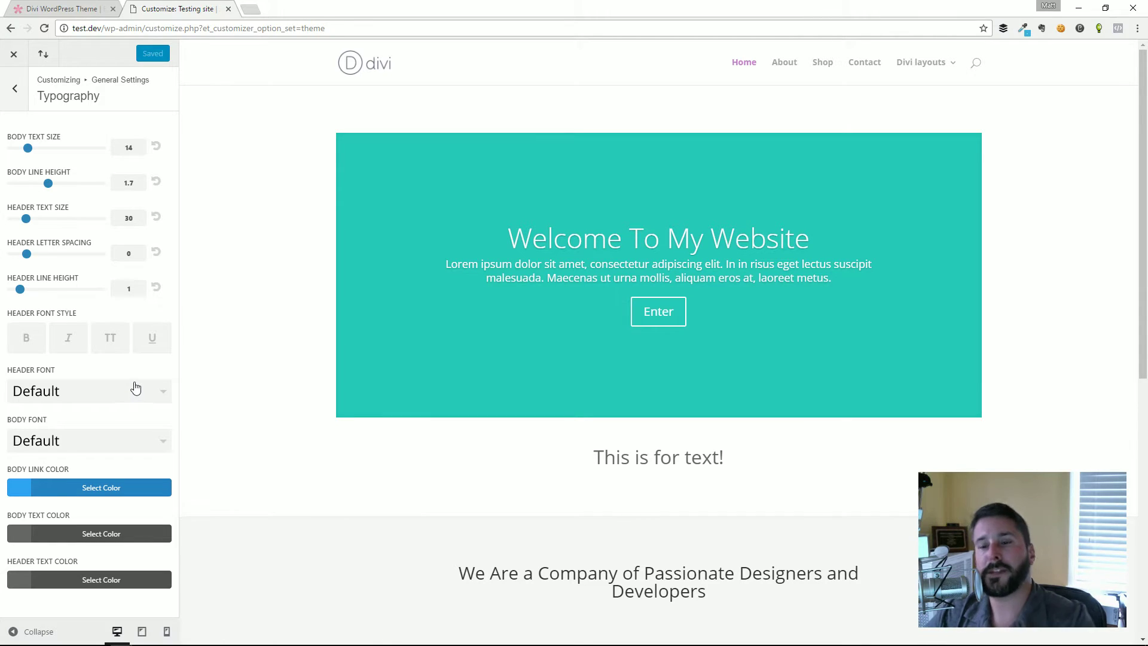
- Set the body text size to 22 and check the text throughout the page preview
{"action": "scroll", "coordinate": [283, 332], "scroll_direction": "down", "scroll_amount": 6}
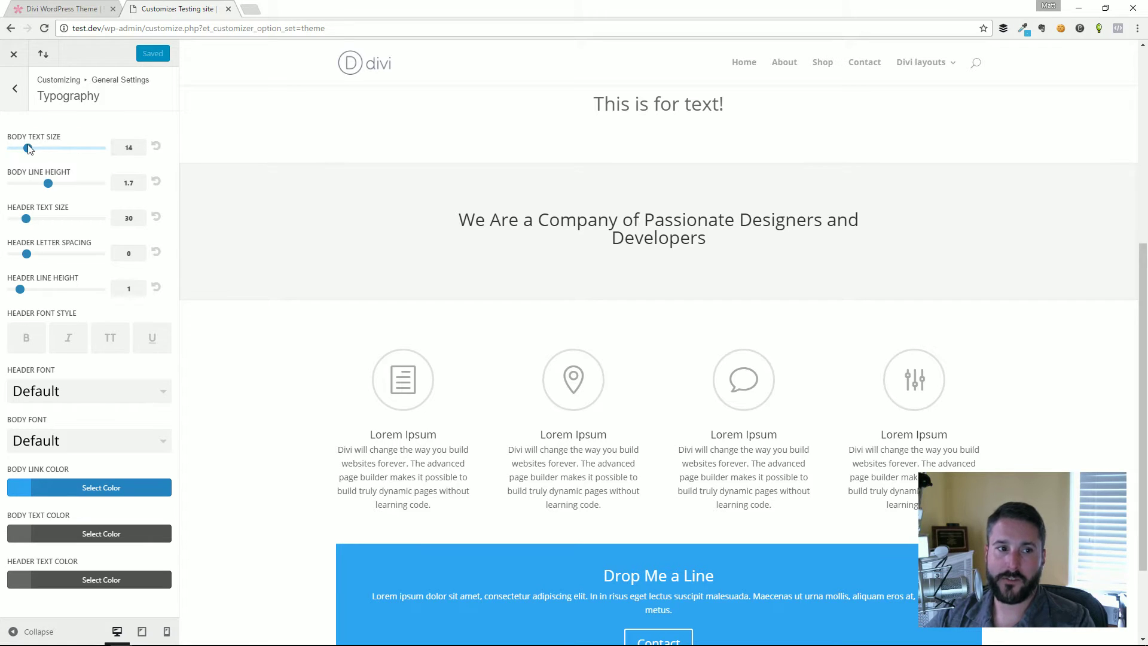
{"action": "left_click_drag", "start_coordinate": [29, 147], "coordinate": [61, 149]}
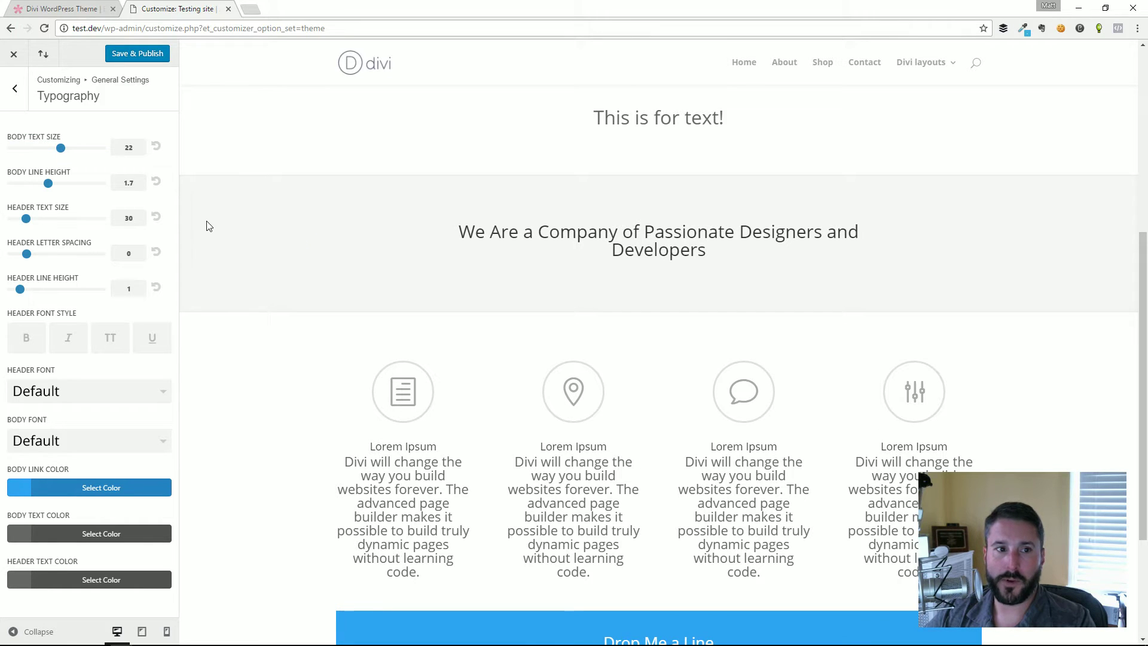
{"action": "scroll", "coordinate": [359, 436], "scroll_direction": "down", "scroll_amount": 3}
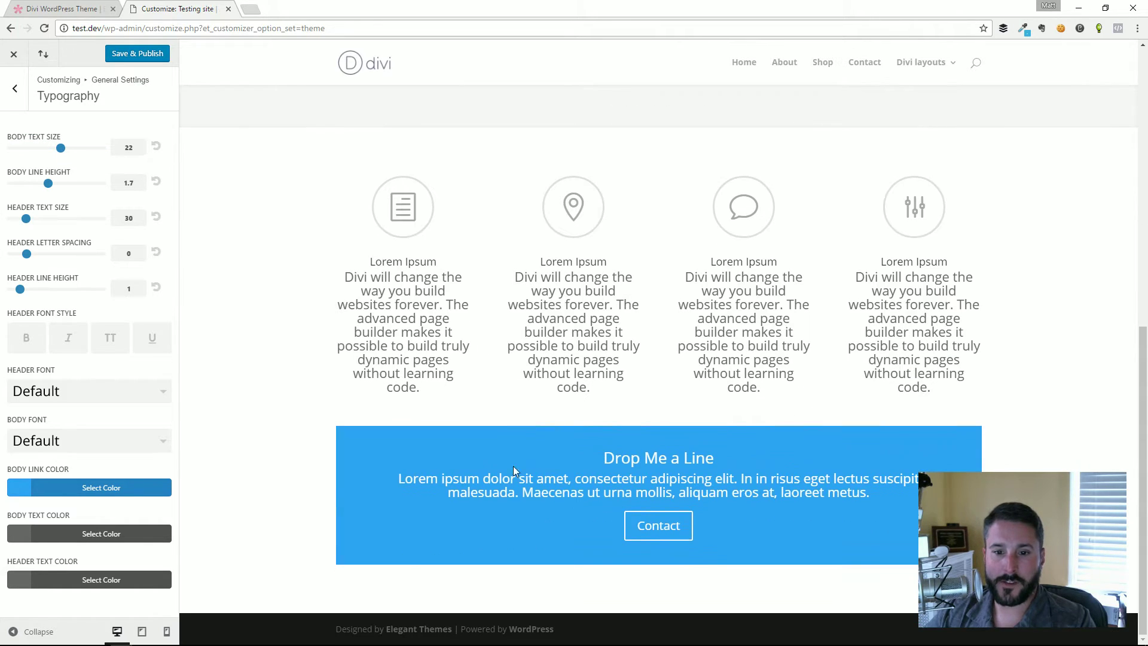
{"action": "scroll", "coordinate": [531, 446], "scroll_direction": "up", "scroll_amount": 7}
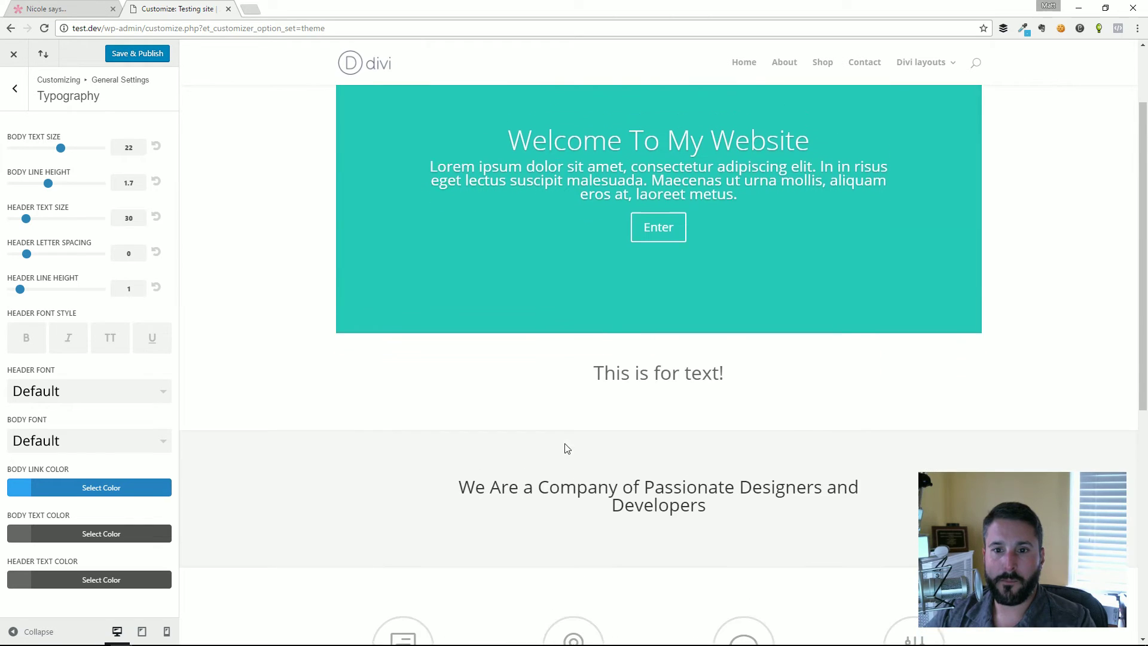
{"action": "scroll", "coordinate": [564, 448], "scroll_direction": "down", "scroll_amount": 5}
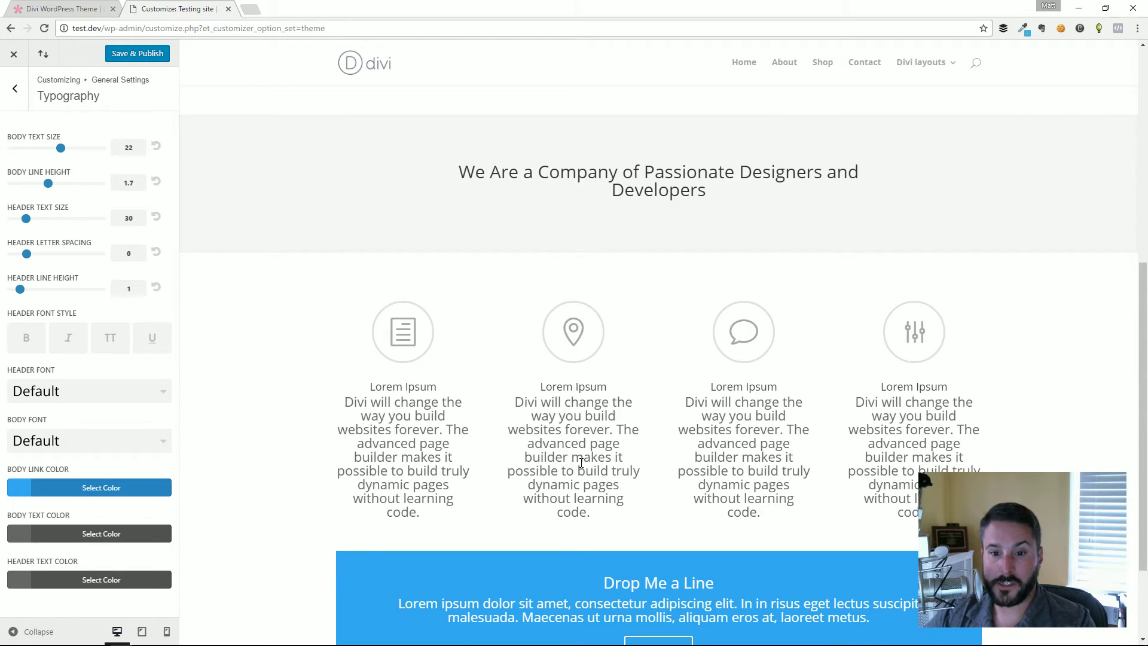
- Inspect the enlarged blurb text in the page preview and reset the body text size to its default
{"action": "left_click_drag", "start_coordinate": [565, 428], "coordinate": [593, 471]}
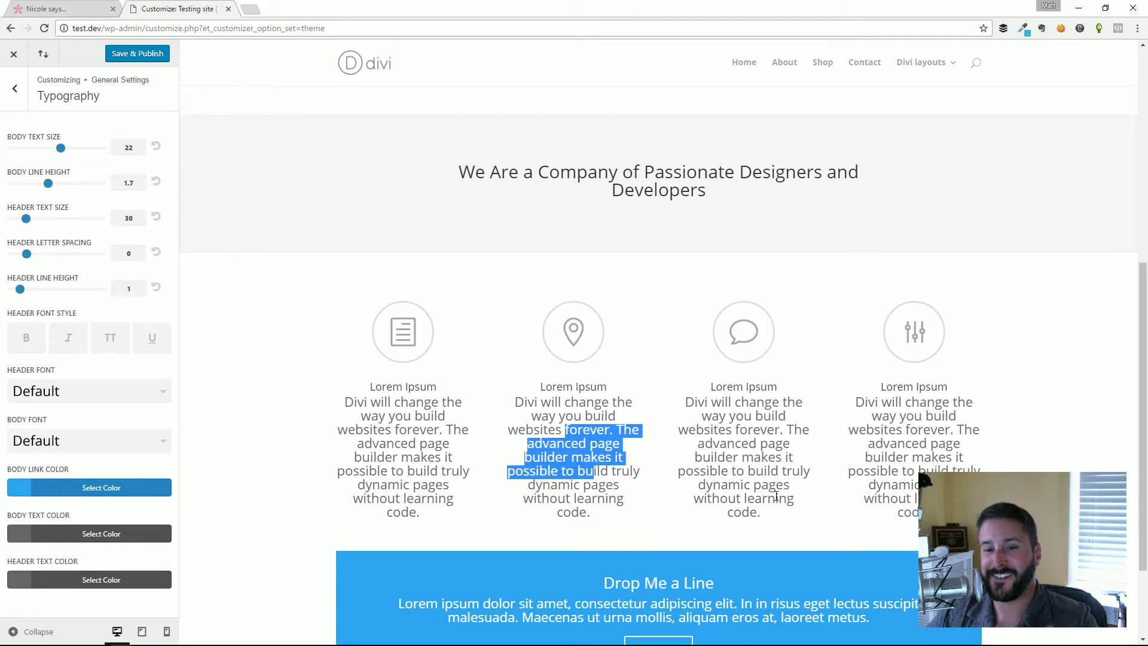
{"action": "left_click_drag", "start_coordinate": [387, 416], "coordinate": [444, 444]}
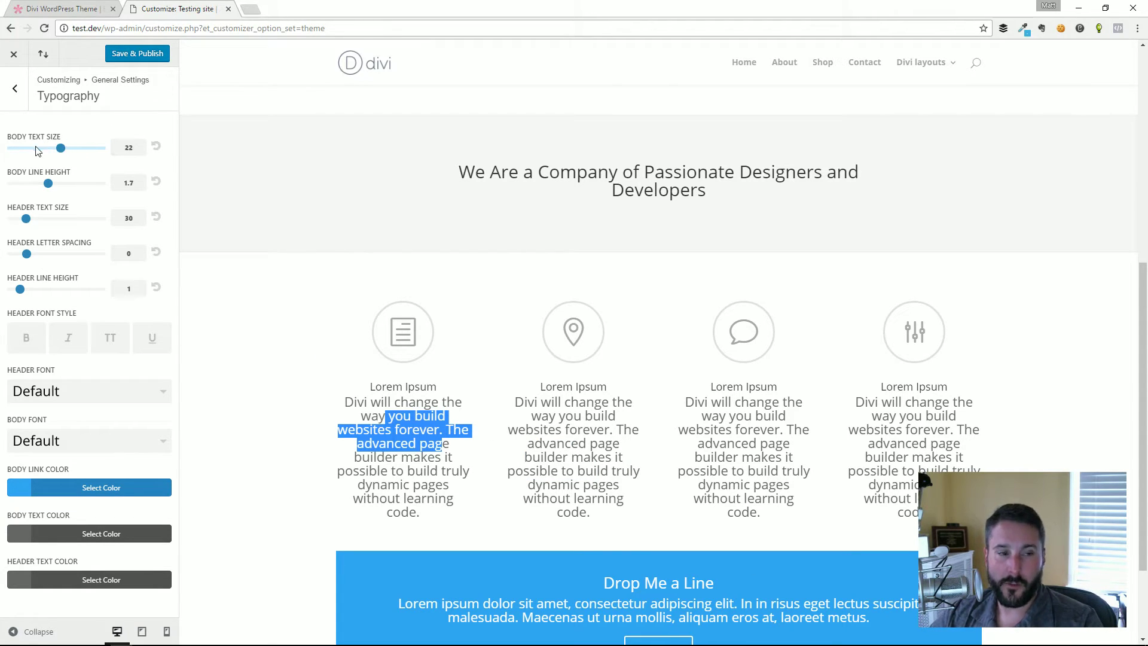
{"action": "left_click", "coordinate": [649, 287]}
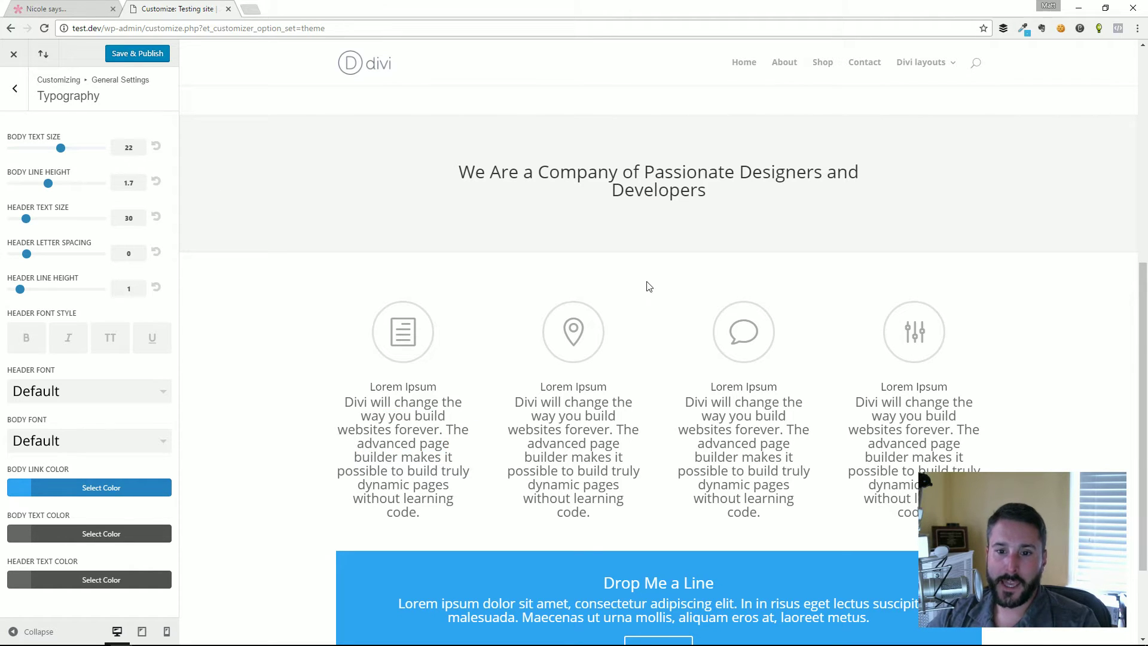
{"action": "scroll", "coordinate": [621, 462], "scroll_direction": "down", "scroll_amount": 3}
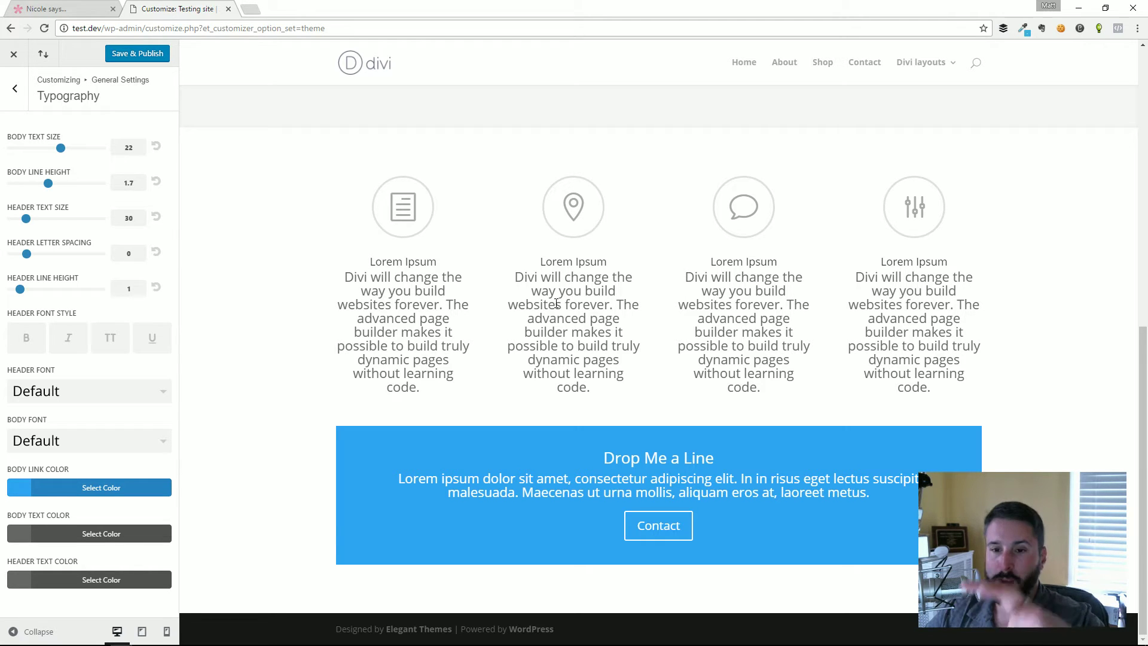
{"action": "scroll", "coordinate": [540, 365], "scroll_direction": "up", "scroll_amount": 3}
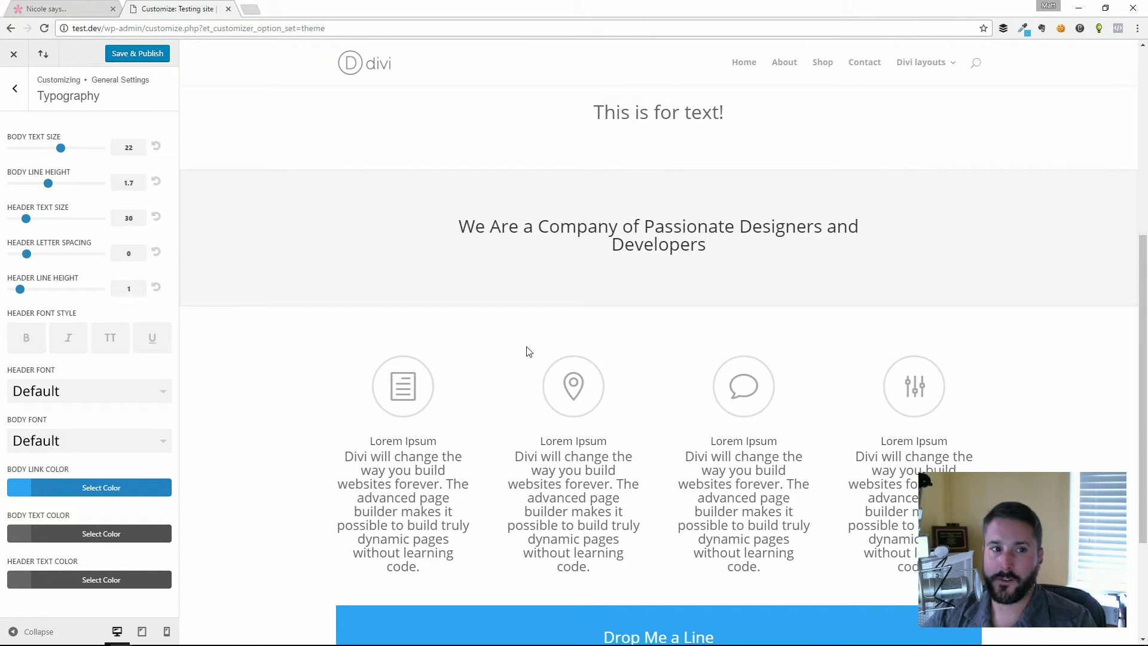
{"action": "left_click", "coordinate": [156, 146]}
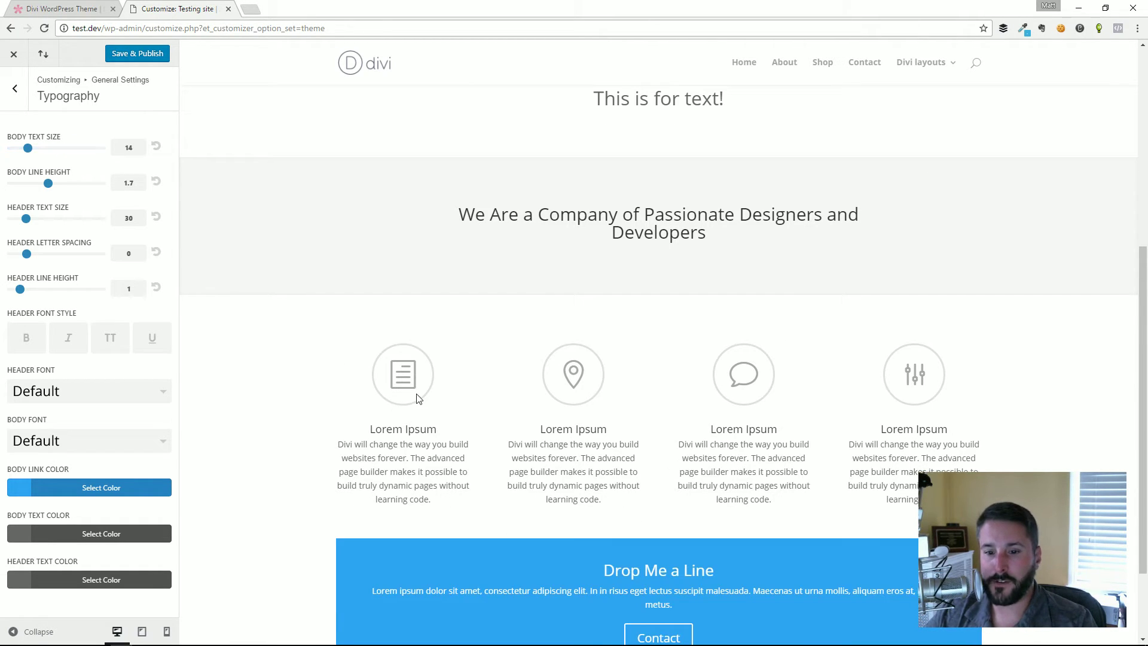
- Return from Typography to the main customizer sections and look through the Footer and Buttons settings groups
{"action": "scroll", "coordinate": [400, 397], "scroll_direction": "up", "scroll_amount": 5}
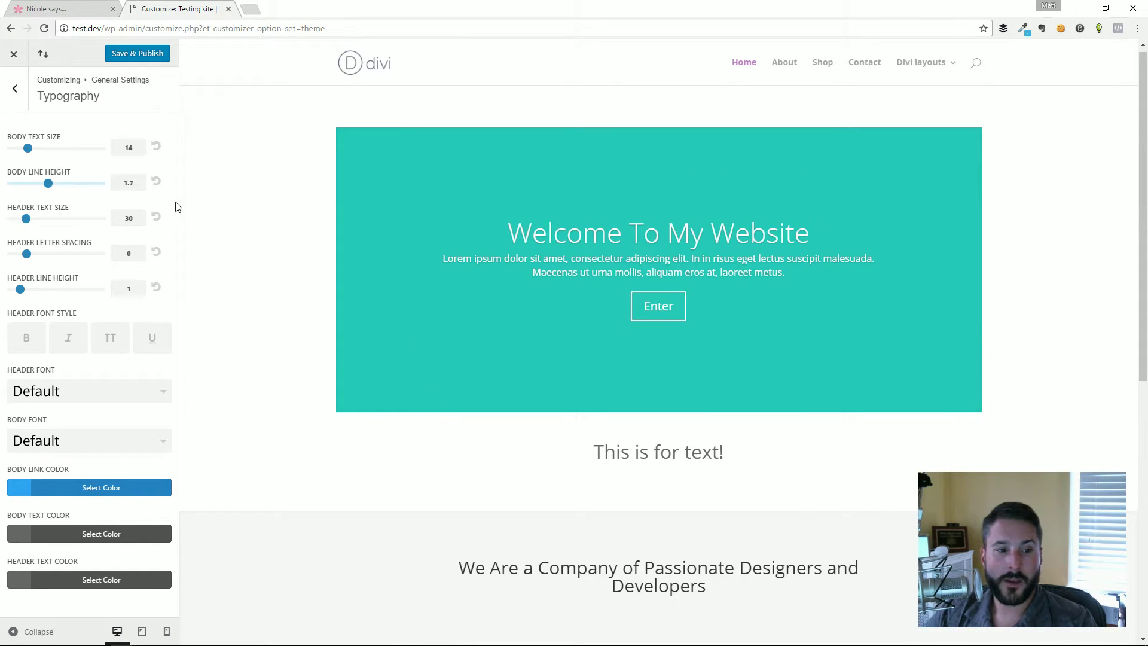
{"action": "left_click", "coordinate": [15, 88]}
{"action": "left_click", "coordinate": [15, 89]}
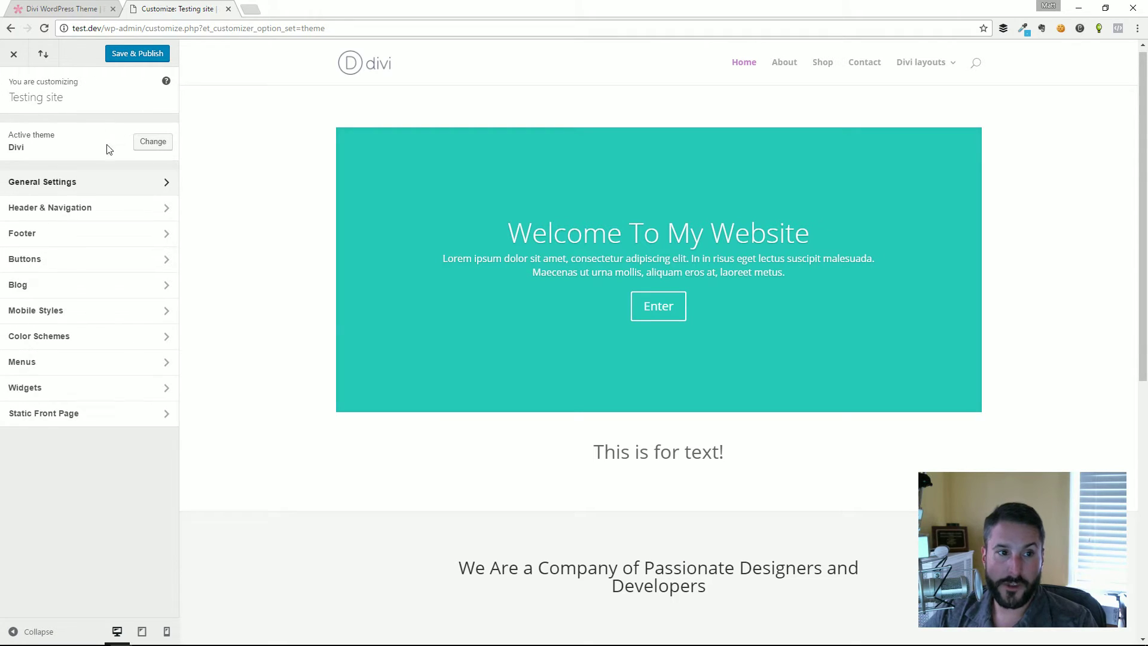
{"action": "left_click", "coordinate": [84, 237]}
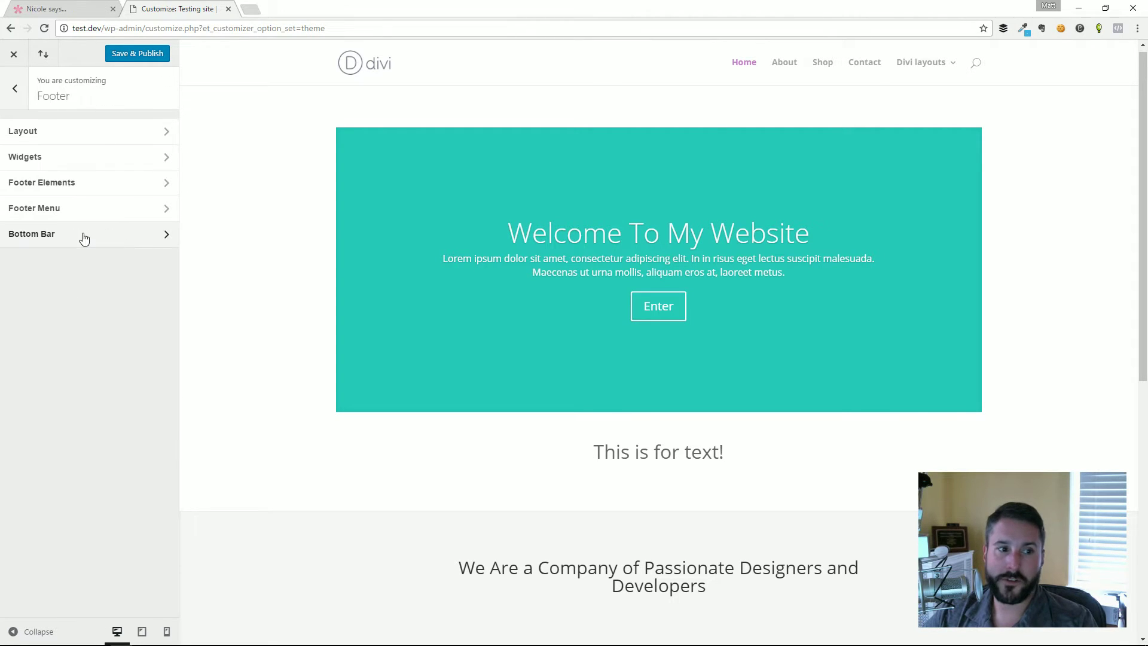
{"action": "left_click", "coordinate": [13, 87]}
{"action": "left_click", "coordinate": [48, 257]}
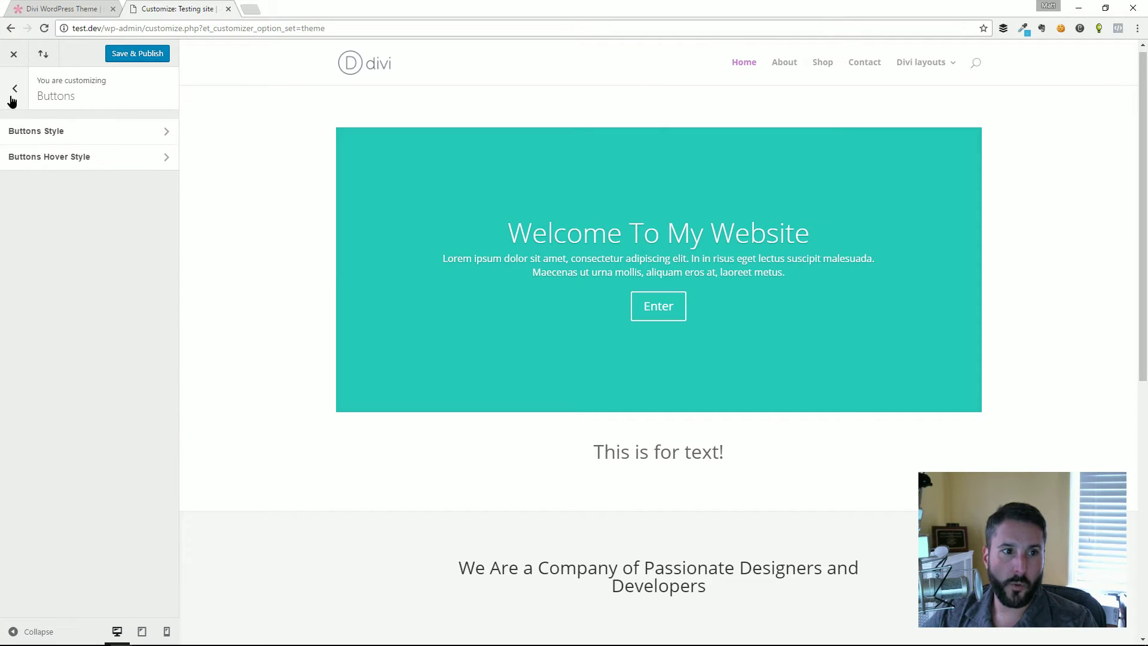
{"action": "left_click", "coordinate": [11, 98]}
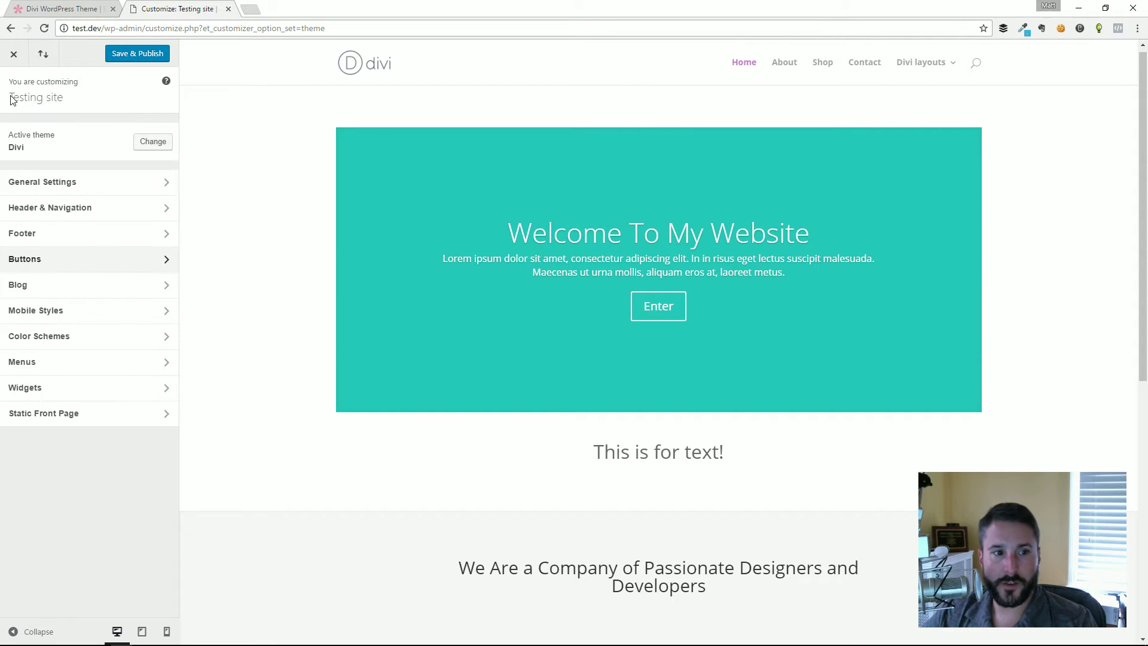
- Check the Tablet settings under Mobile Styles and leave the Theme Customizer without saving the changes
{"action": "left_click", "coordinate": [64, 314]}
{"action": "left_click", "coordinate": [103, 140]}
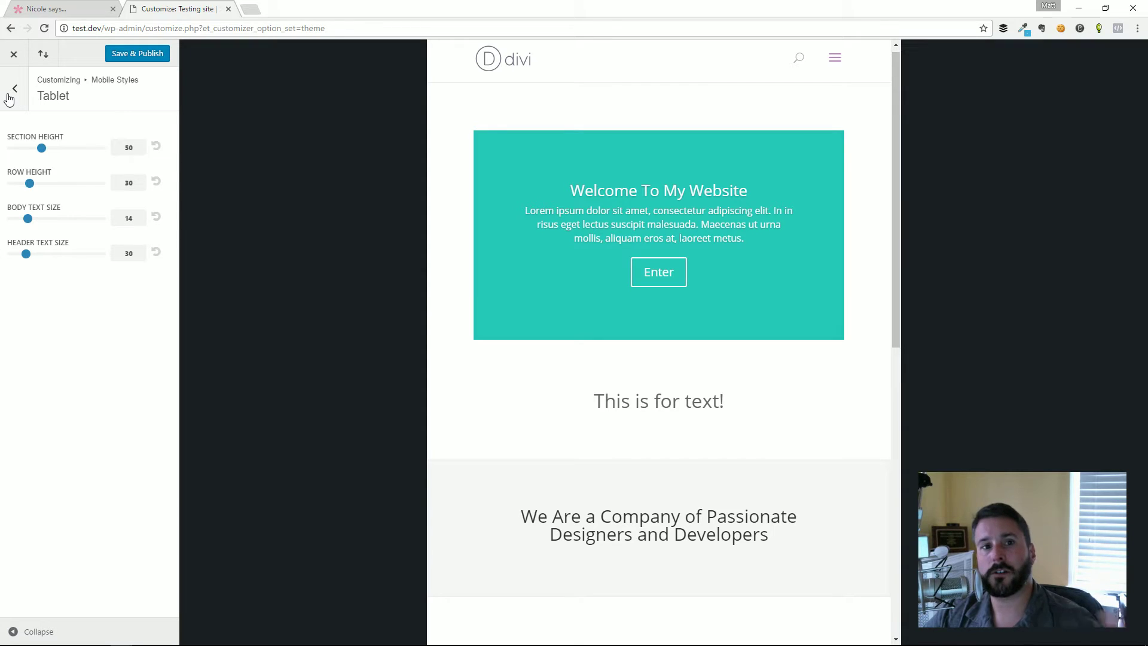
{"action": "left_click", "coordinate": [9, 96]}
{"action": "left_click", "coordinate": [8, 96]}
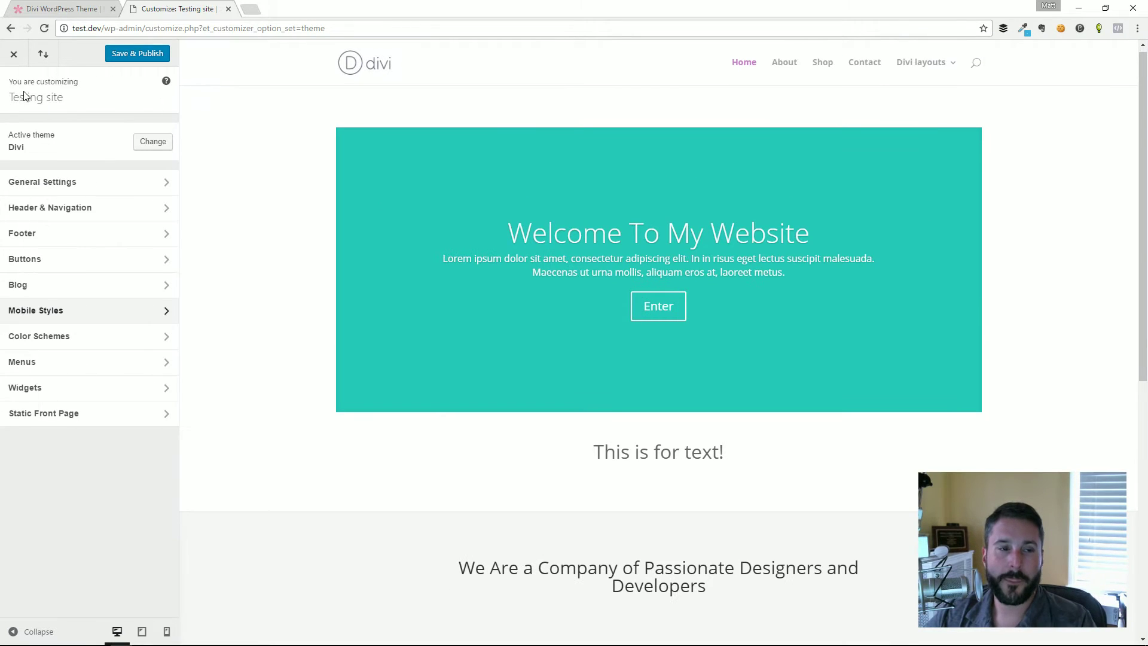
{"action": "left_click", "coordinate": [14, 53]}
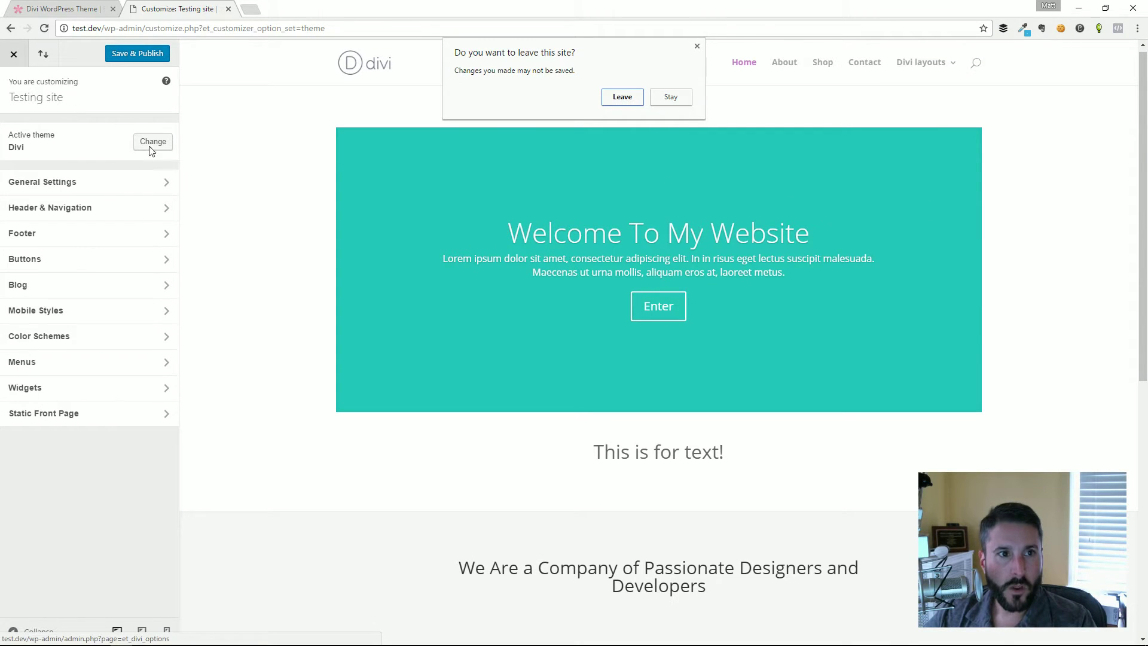
{"action": "left_click", "coordinate": [622, 97]}
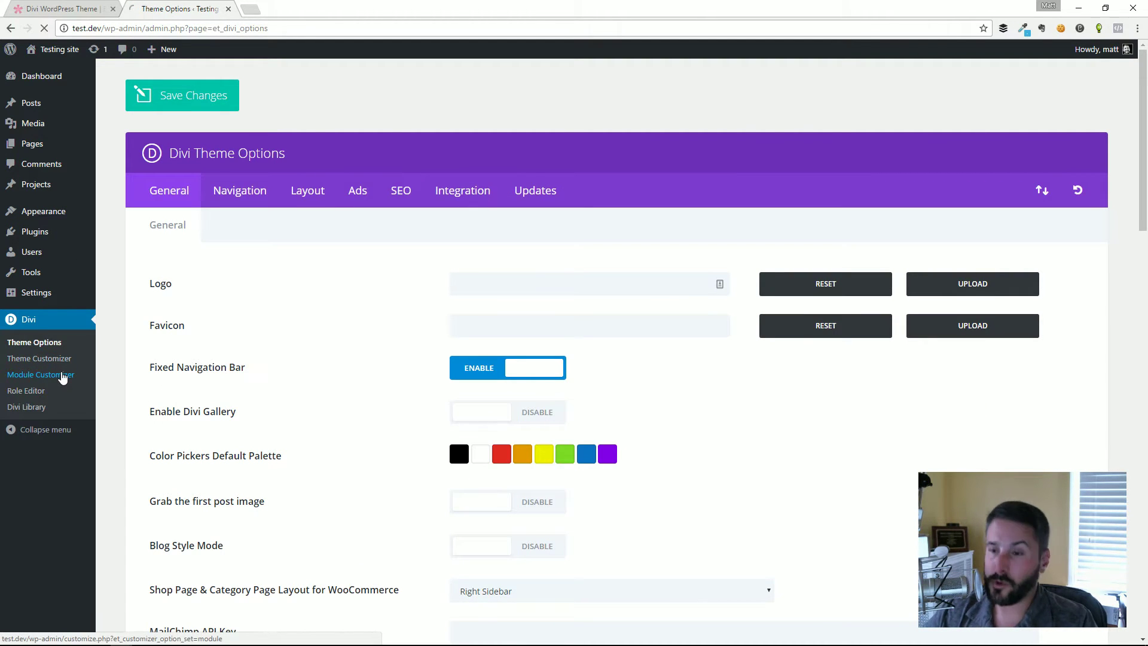
- Open the Module Customizer, examine the Circle Counter module's settings, and close the customizer
{"action": "left_click", "coordinate": [63, 377]}
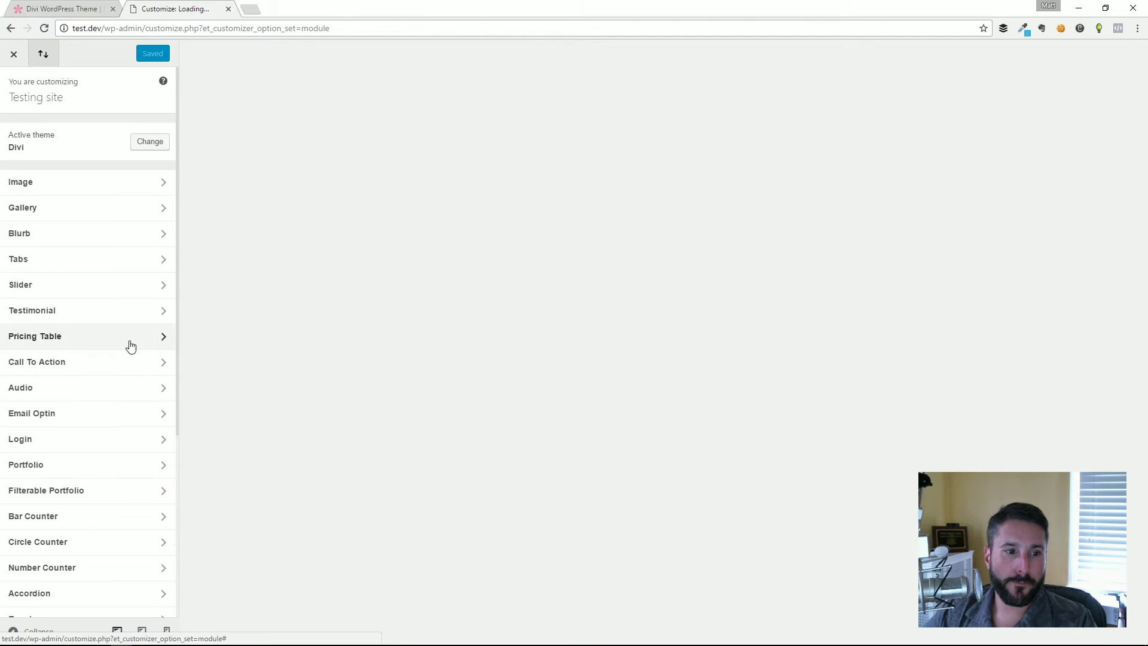
{"action": "scroll", "coordinate": [123, 353], "scroll_direction": "down", "scroll_amount": 5}
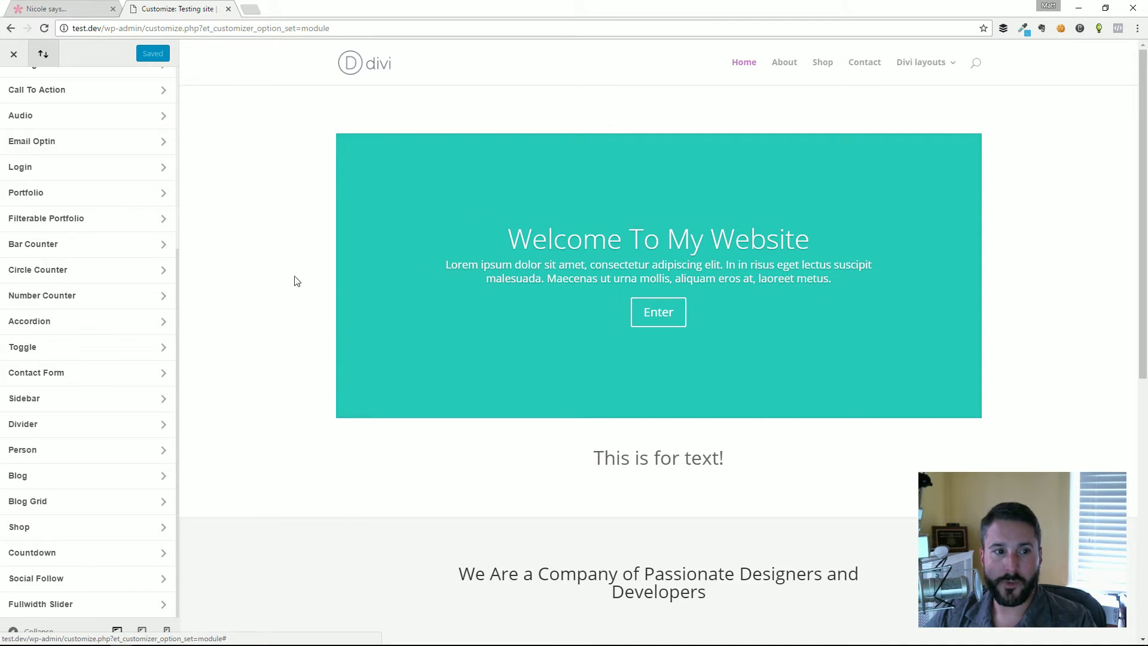
{"action": "left_click", "coordinate": [105, 269]}
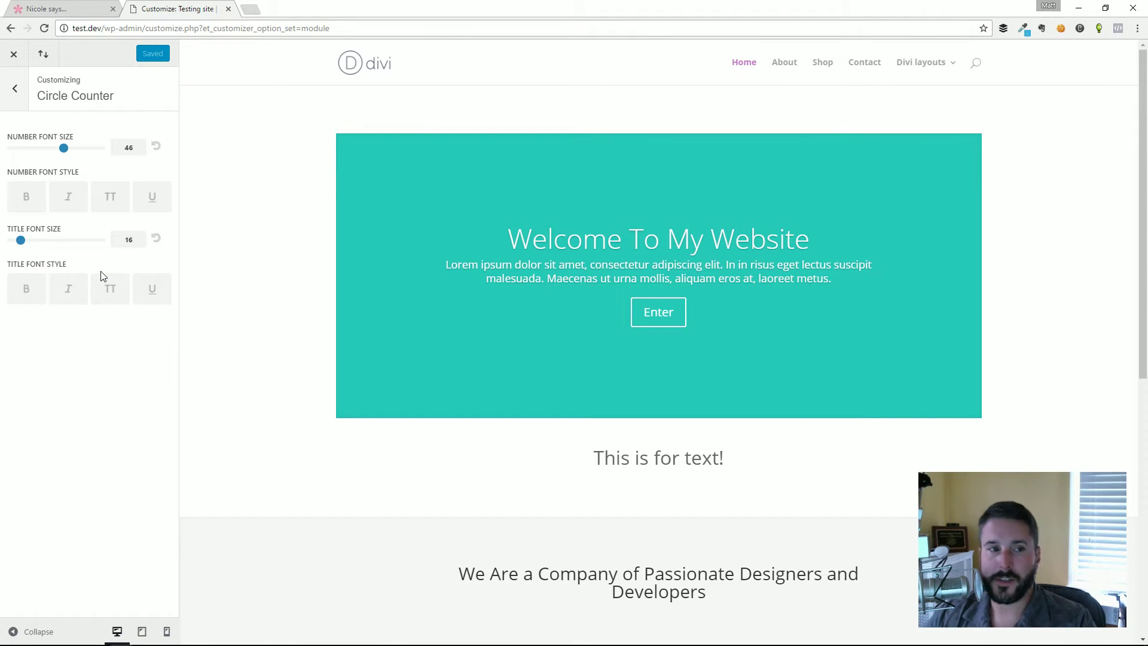
{"action": "left_click", "coordinate": [14, 54]}
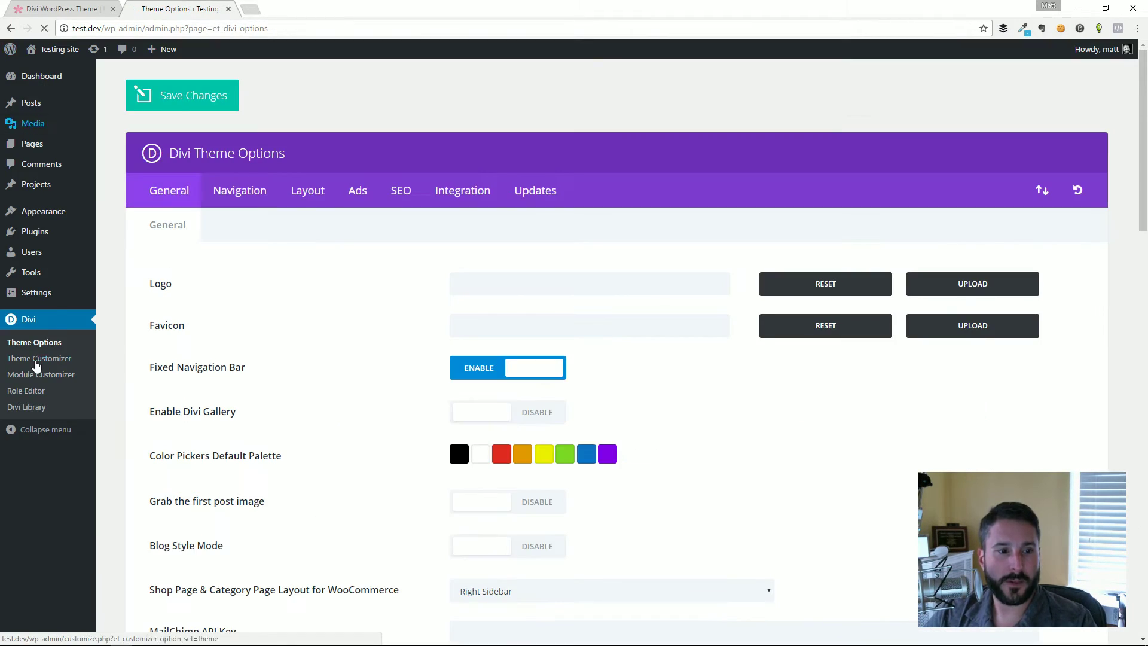
- Reopen the Module Customizer, examine the Accordion module's title and toggle settings, and return to the module list
{"action": "left_click", "coordinate": [30, 381]}
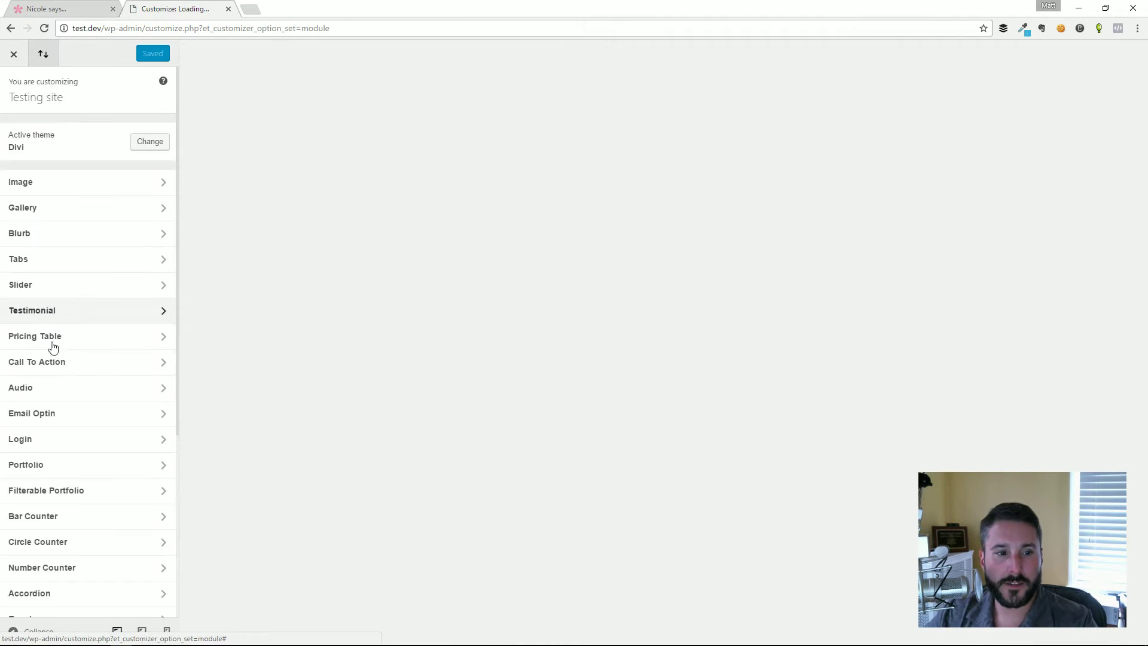
{"action": "scroll", "coordinate": [60, 365], "scroll_direction": "down", "scroll_amount": 4}
{"action": "scroll", "coordinate": [69, 383], "scroll_direction": "down", "scroll_amount": 1}
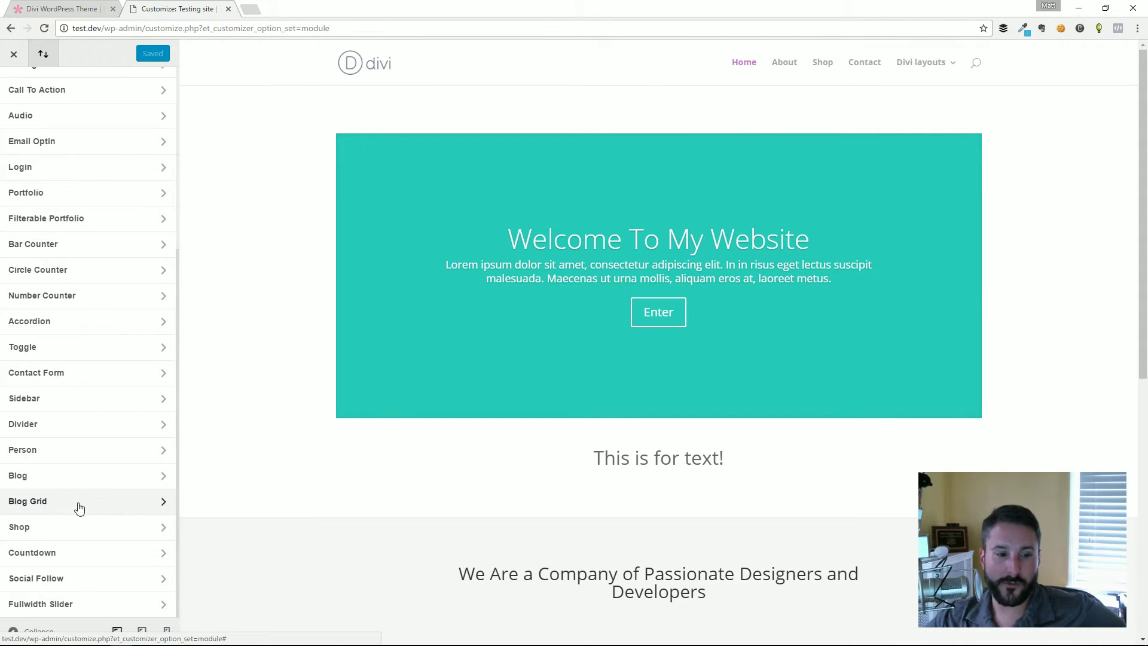
{"action": "left_click", "coordinate": [107, 332]}
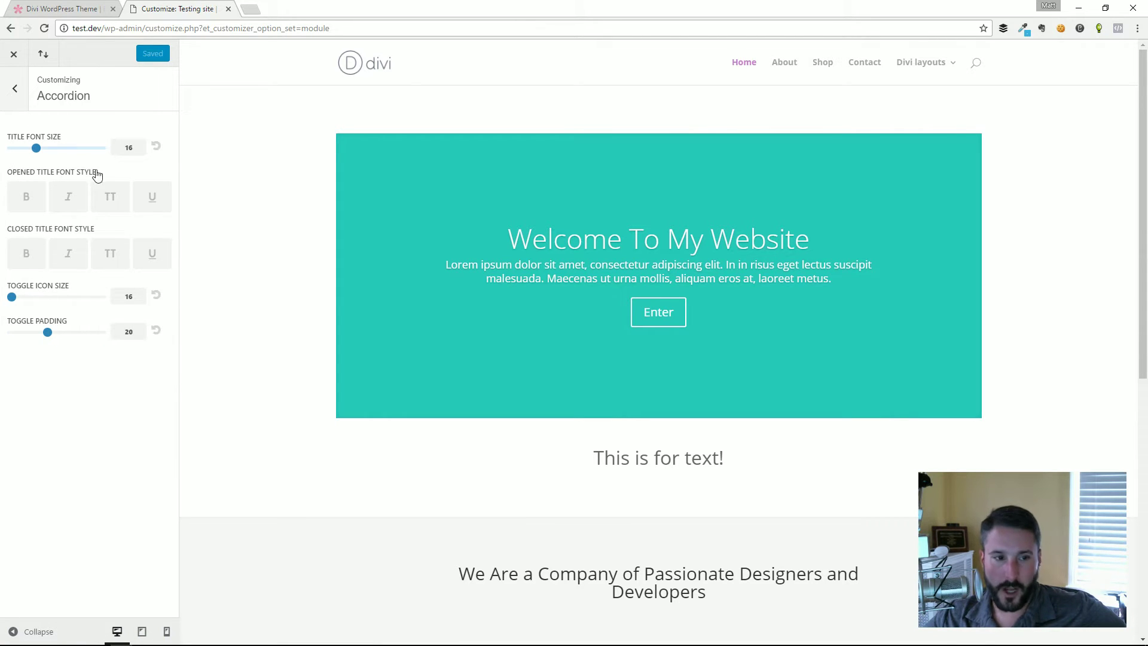
{"action": "left_click", "coordinate": [18, 90]}
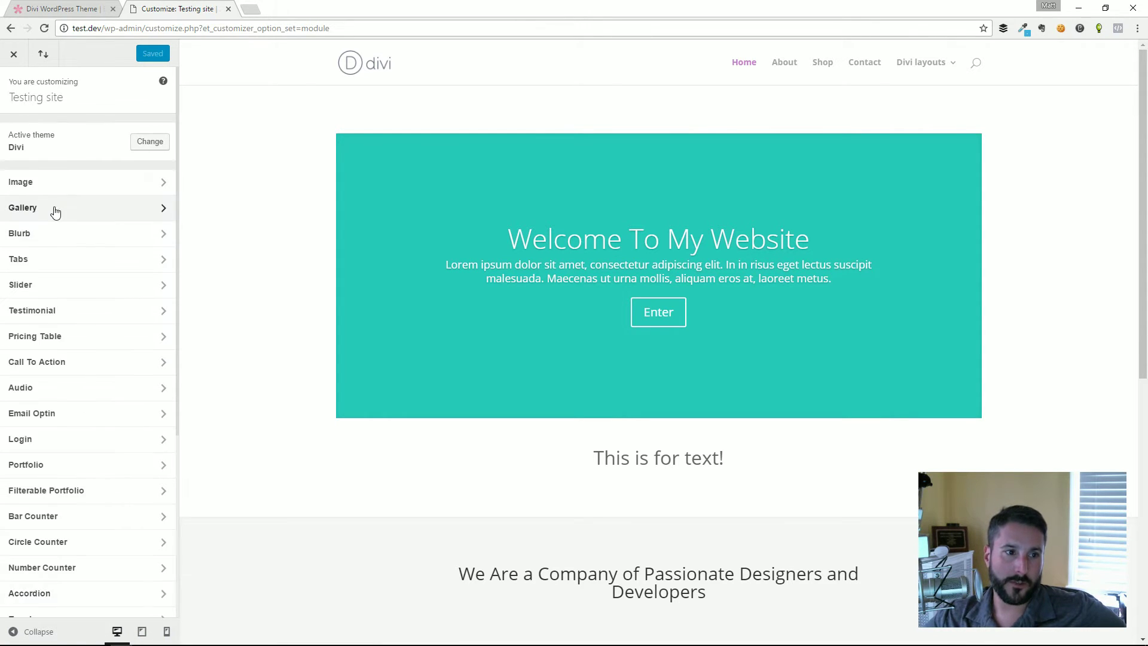
- Check the Gallery module's settings and exit the Module Customizer
{"action": "left_click", "coordinate": [51, 209]}
{"action": "left_click", "coordinate": [18, 93]}
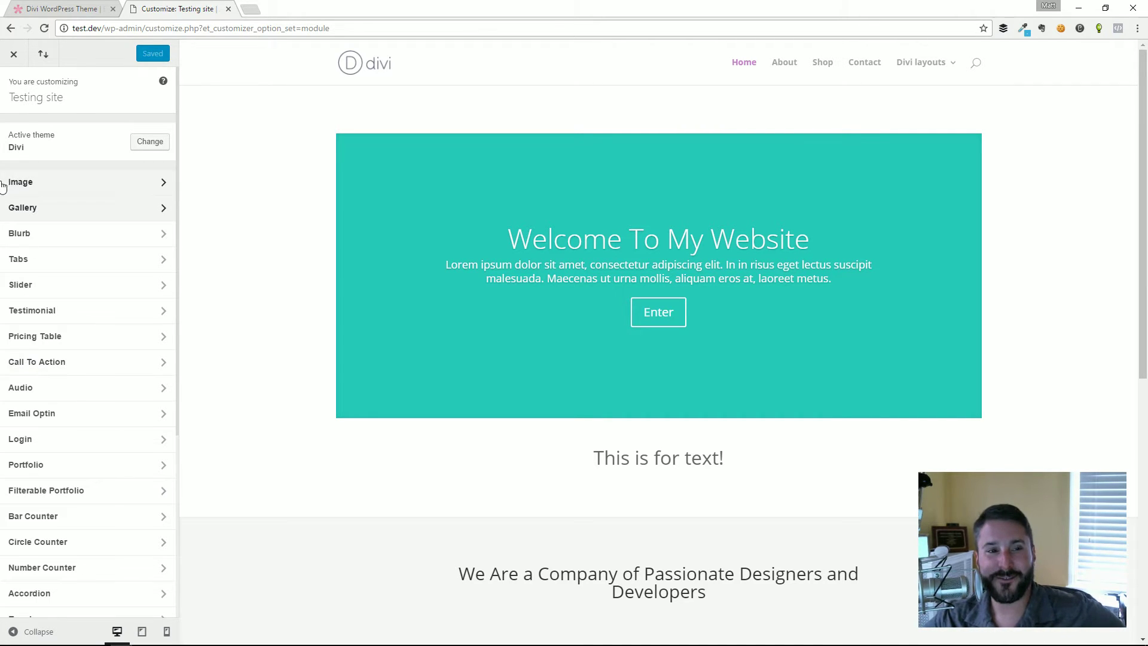
{"action": "left_click", "coordinate": [11, 57]}
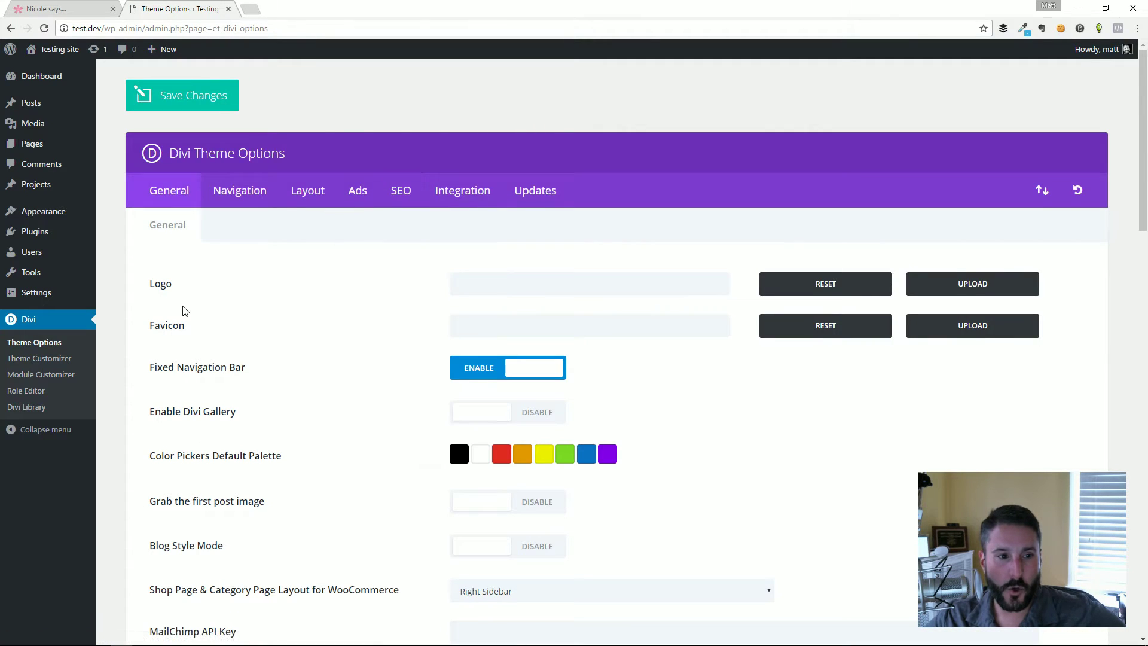
- Review the Administrator permissions in the Divi Role Editor and open the Divi Library's saved layouts
{"action": "scroll", "coordinate": [184, 311], "scroll_direction": "down", "scroll_amount": 3}
{"action": "left_click", "coordinate": [70, 390]}
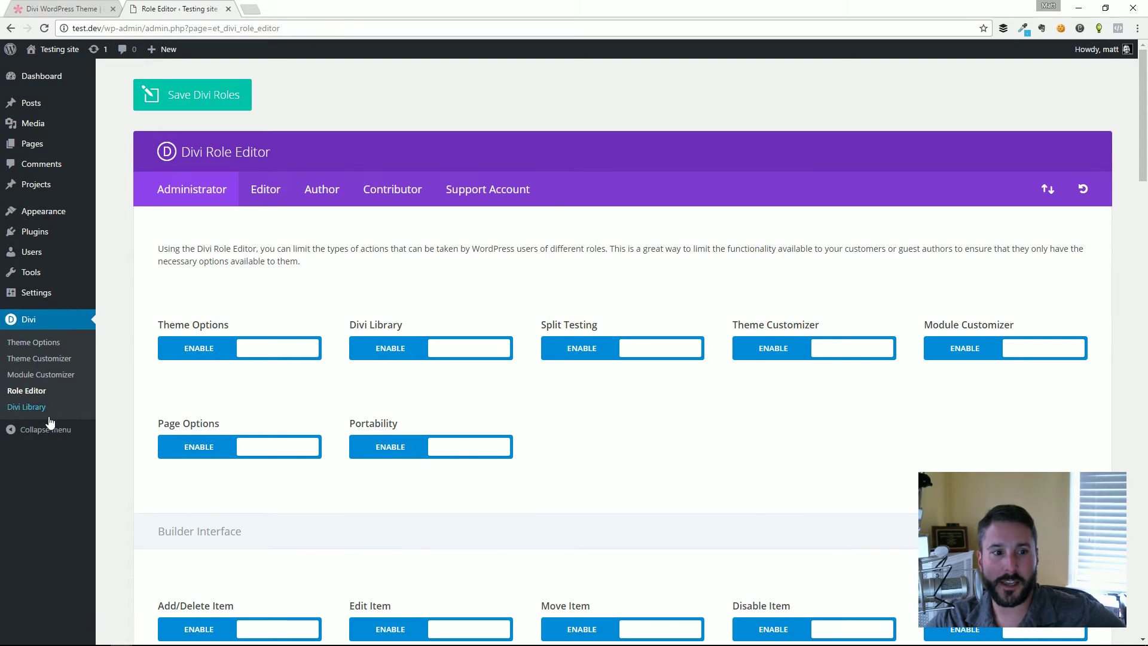
{"action": "scroll", "coordinate": [271, 172], "scroll_direction": "down", "scroll_amount": 2}
{"action": "scroll", "coordinate": [846, 313], "scroll_direction": "down", "scroll_amount": 3}
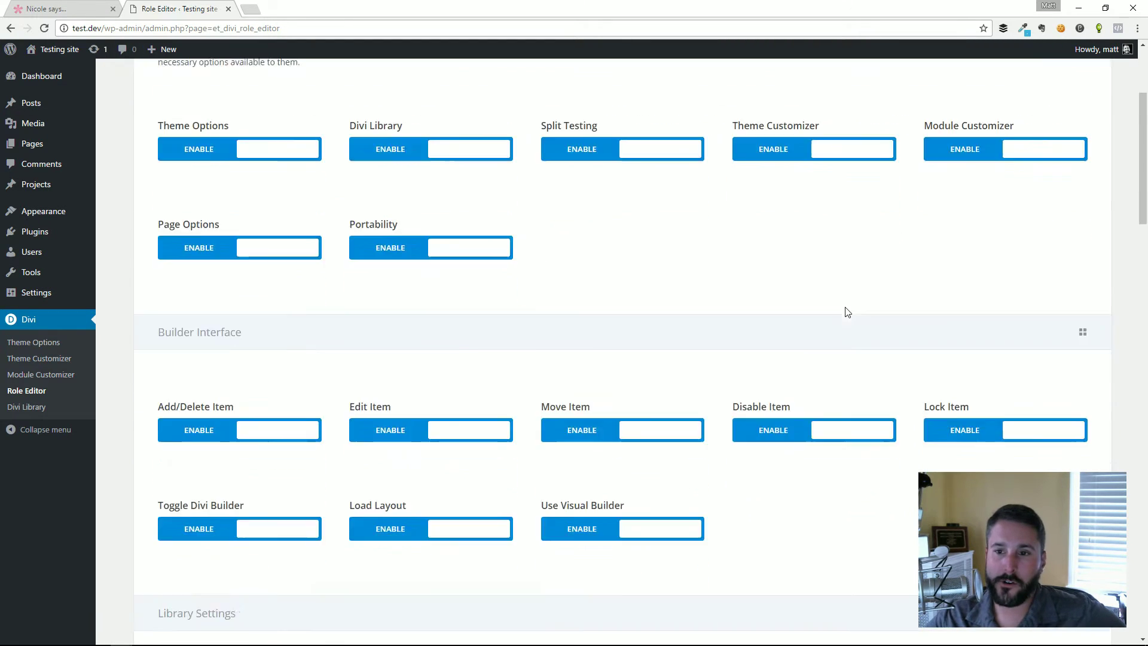
{"action": "scroll", "coordinate": [502, 287], "scroll_direction": "up", "scroll_amount": 3}
{"action": "scroll", "coordinate": [616, 368], "scroll_direction": "up", "scroll_amount": 1}
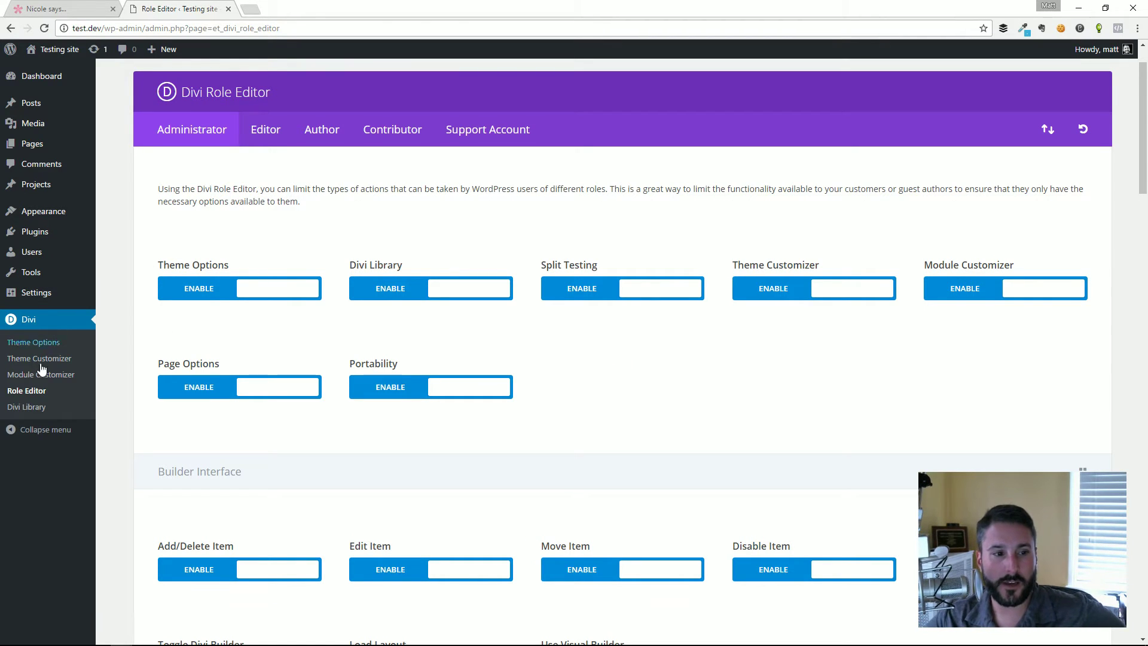
{"action": "left_click", "coordinate": [31, 407]}
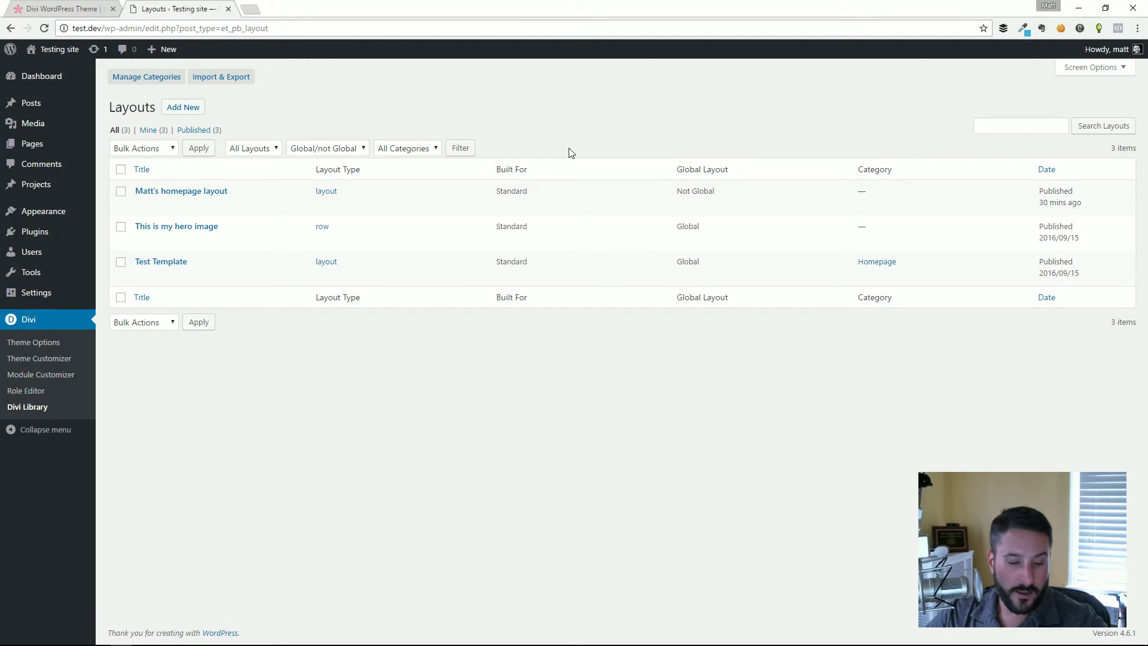
- Go to the test site's front end and enable the Visual Builder on the homepage
{"action": "left_click", "coordinate": [52, 62]}
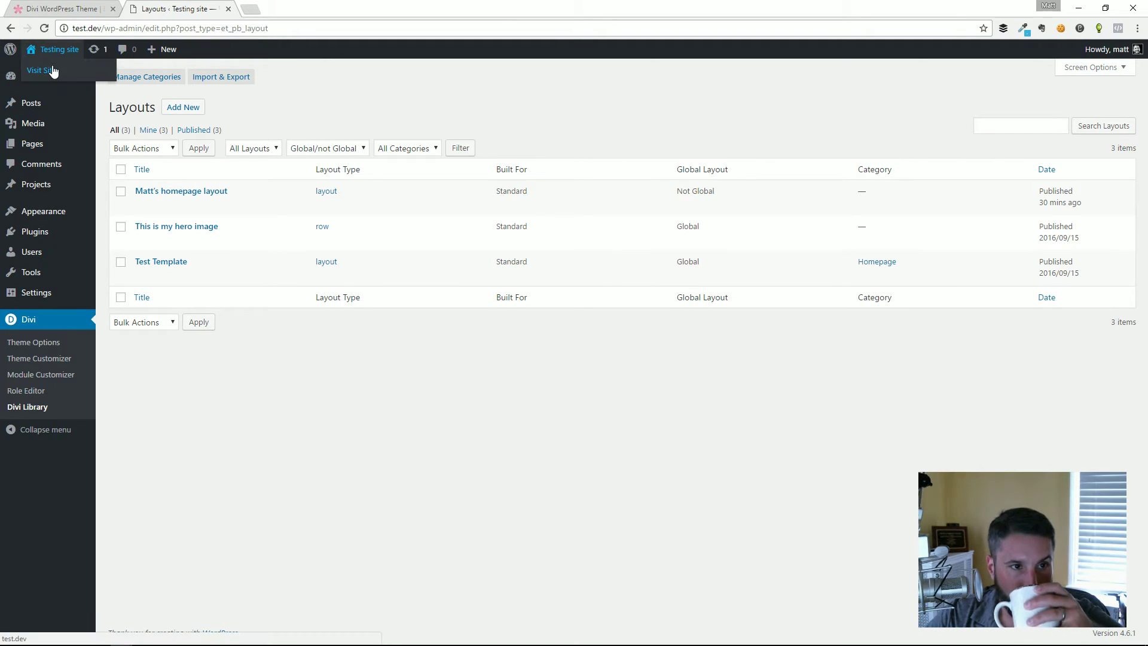
{"action": "left_click", "coordinate": [52, 67]}
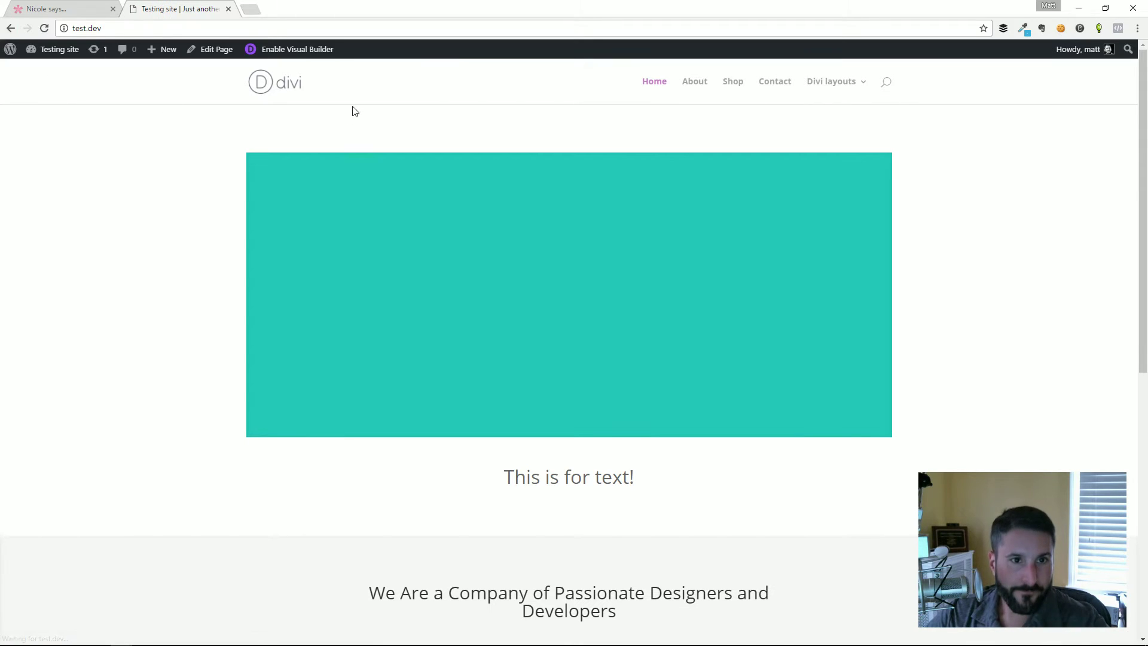
{"action": "left_click", "coordinate": [311, 56]}
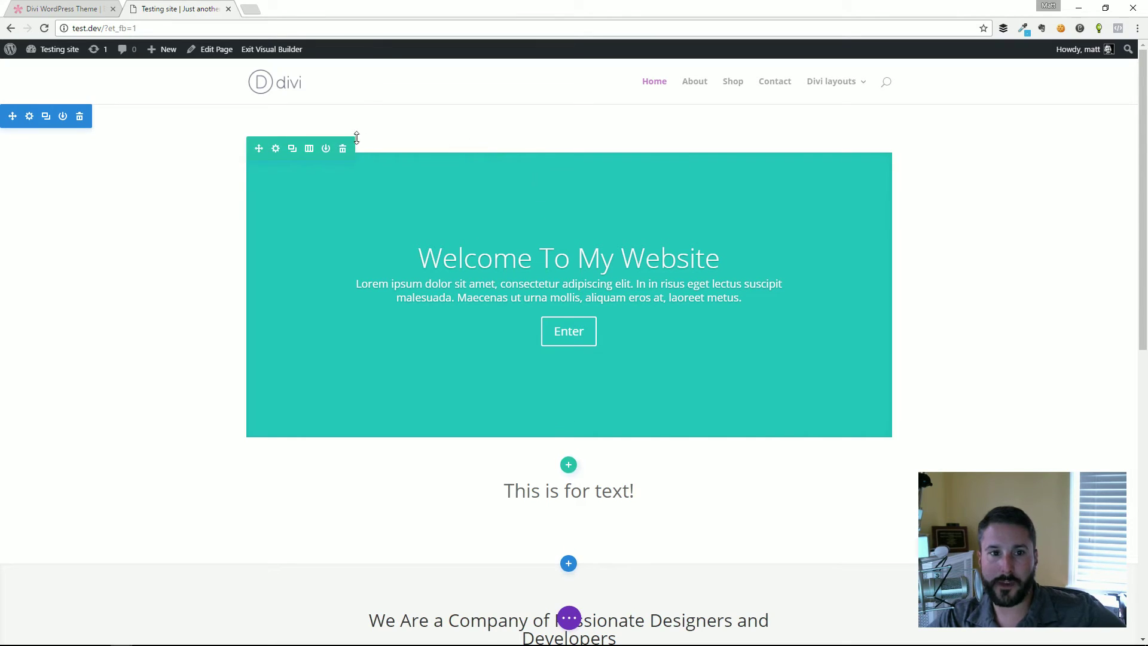
- Open the first section's settings, look through the General options, and dock the settings window beside the page
{"action": "left_click", "coordinate": [29, 117]}
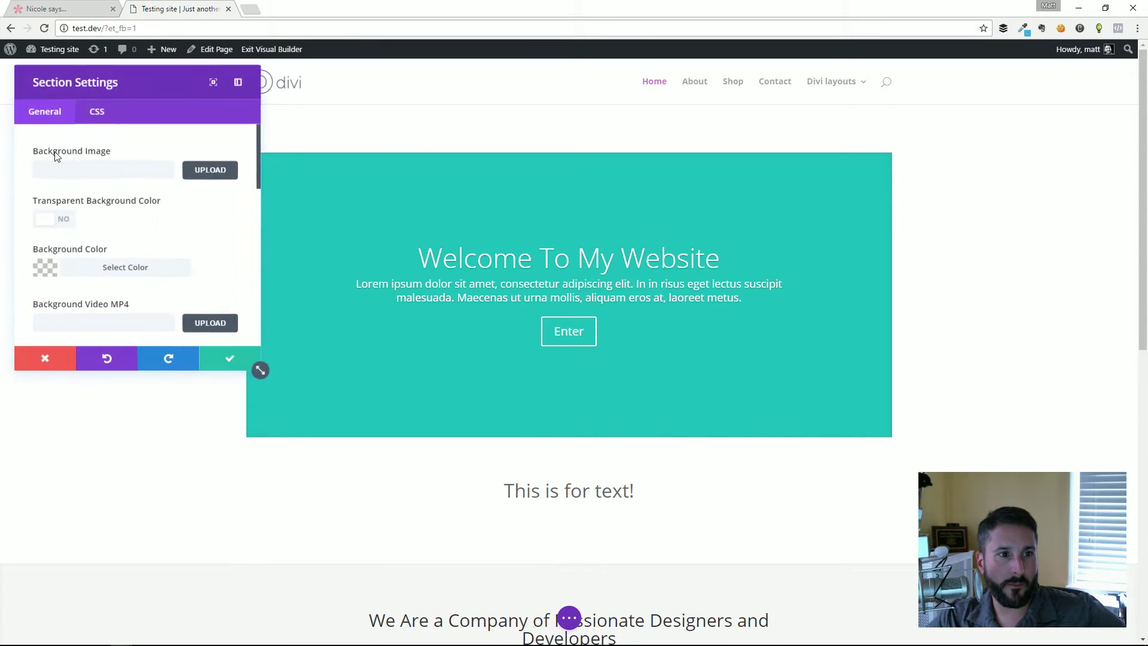
{"action": "scroll", "coordinate": [359, 303], "scroll_direction": "down", "scroll_amount": 10}
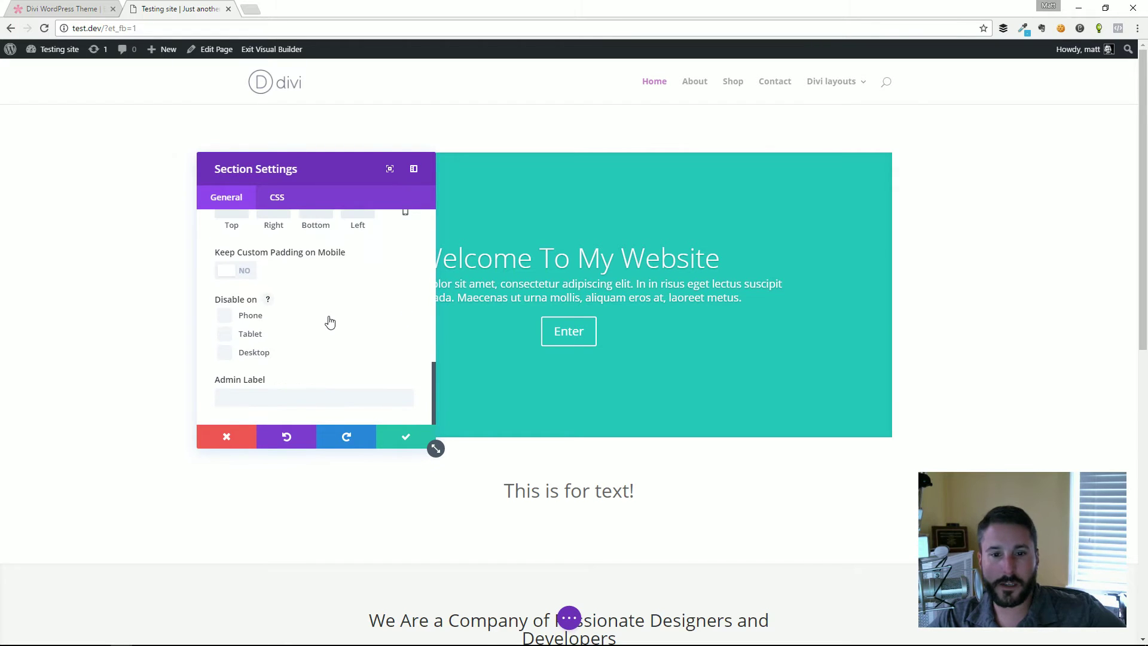
{"action": "scroll", "coordinate": [335, 320], "scroll_direction": "up", "scroll_amount": 5}
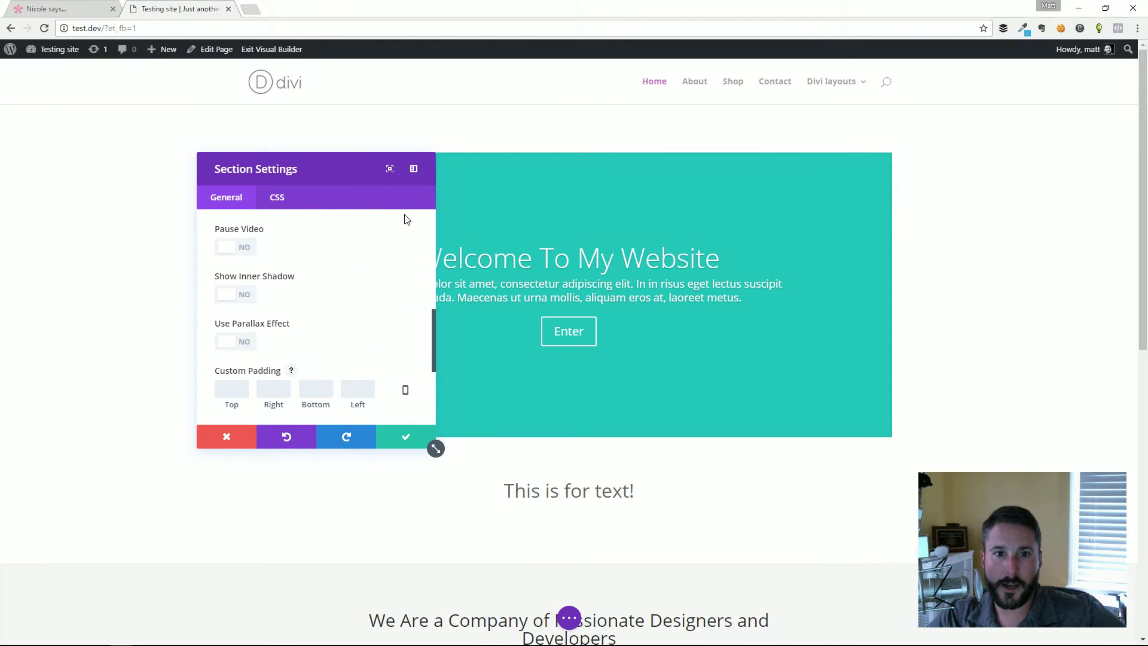
{"action": "left_click", "coordinate": [413, 169]}
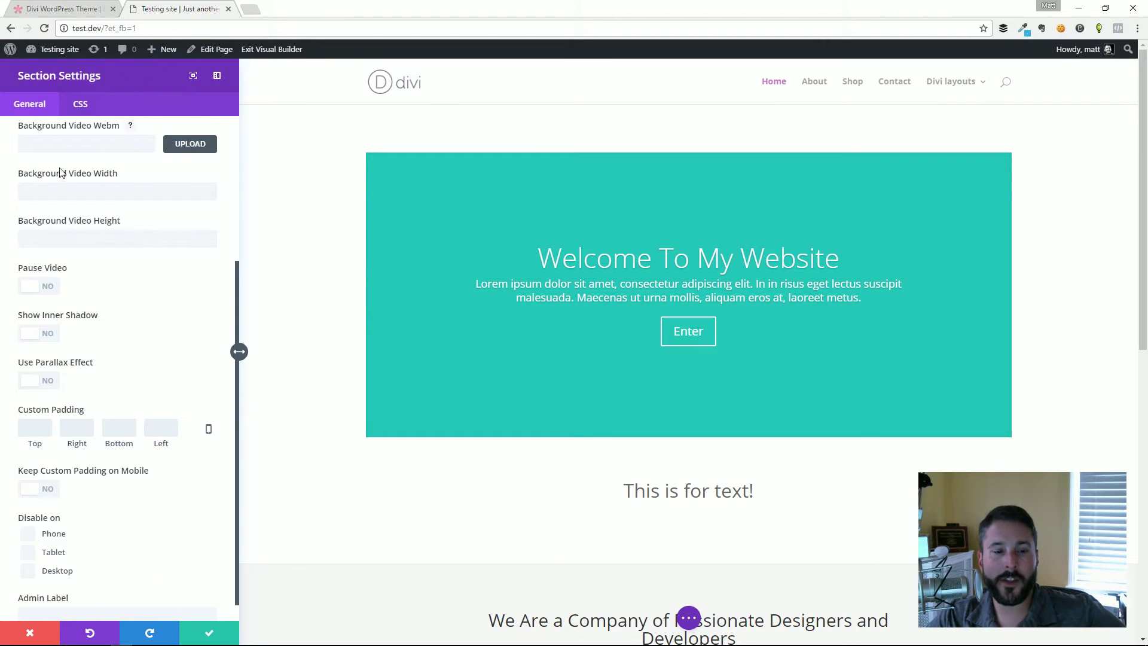
- Review the docked section's video, parallax, padding and Disable on options, and save and close the settings
{"action": "scroll", "coordinate": [379, 315], "scroll_direction": "down", "scroll_amount": 6}
{"action": "scroll", "coordinate": [384, 305], "scroll_direction": "up", "scroll_amount": 6}
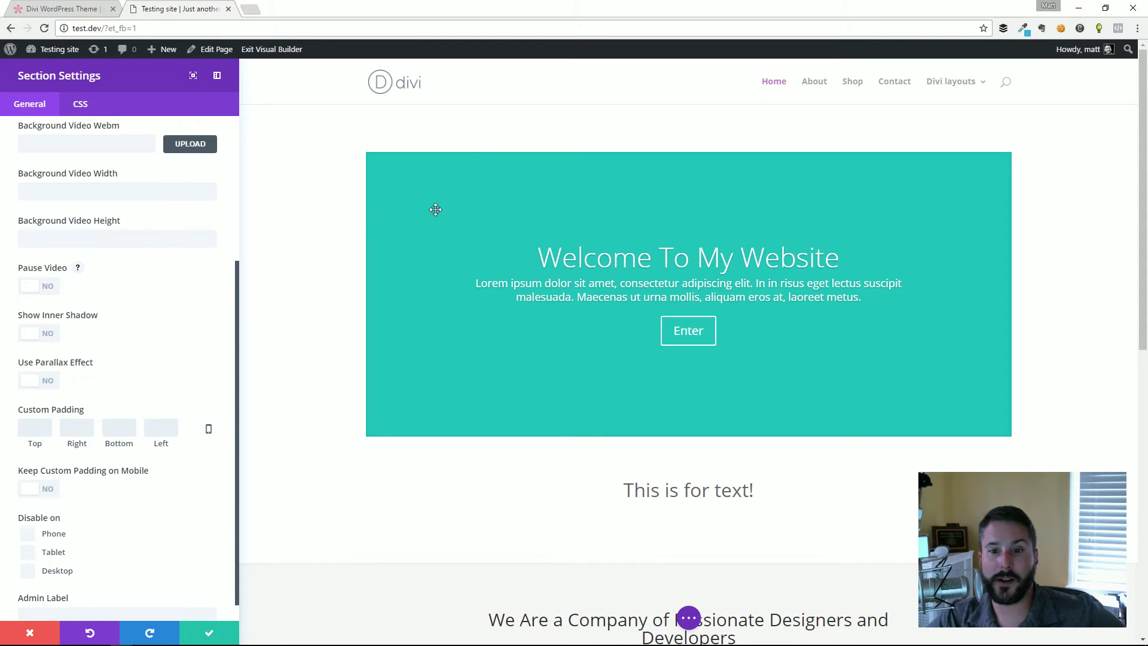
{"action": "scroll", "coordinate": [149, 299], "scroll_direction": "down", "scroll_amount": 1}
{"action": "scroll", "coordinate": [159, 321], "scroll_direction": "up", "scroll_amount": 4}
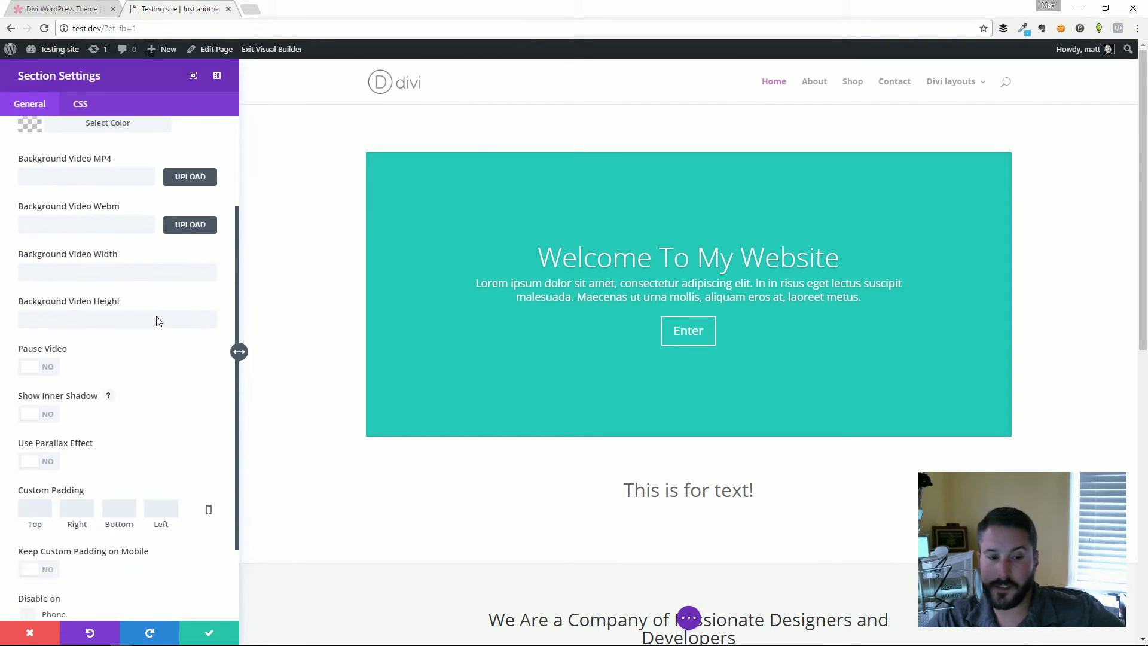
{"action": "scroll", "coordinate": [149, 389], "scroll_direction": "down", "scroll_amount": 4}
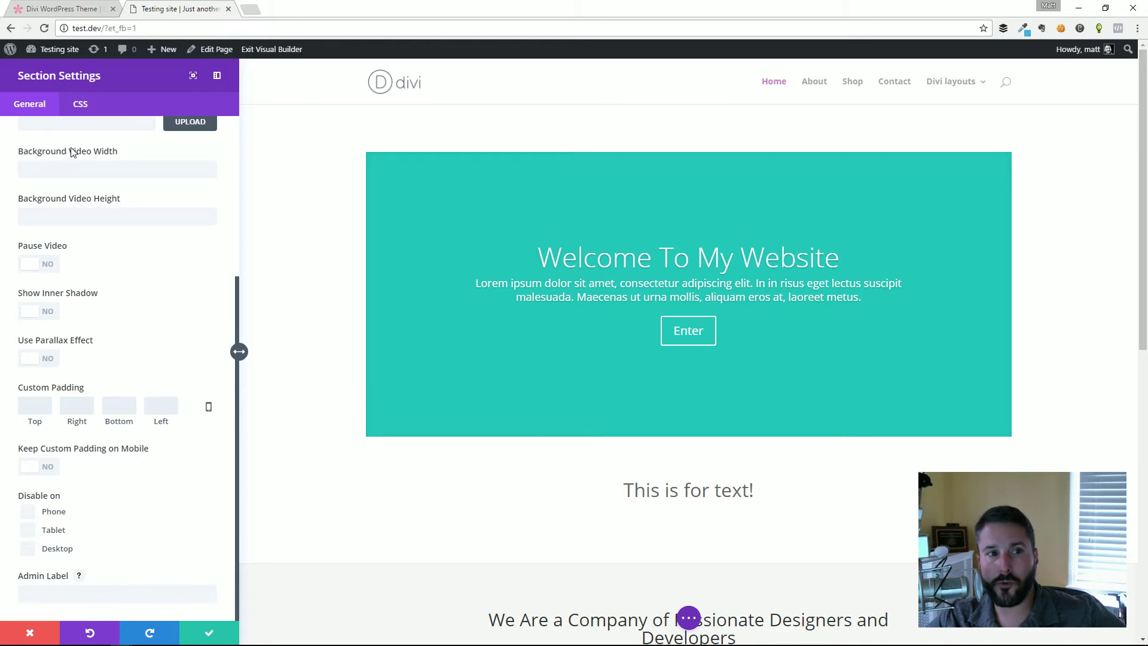
{"action": "left_click", "coordinate": [207, 627]}
- Look over the homepage's lower sections in the Visual Builder, down to the Drop Me a Line block
{"action": "scroll", "coordinate": [623, 374], "scroll_direction": "down", "scroll_amount": 3}
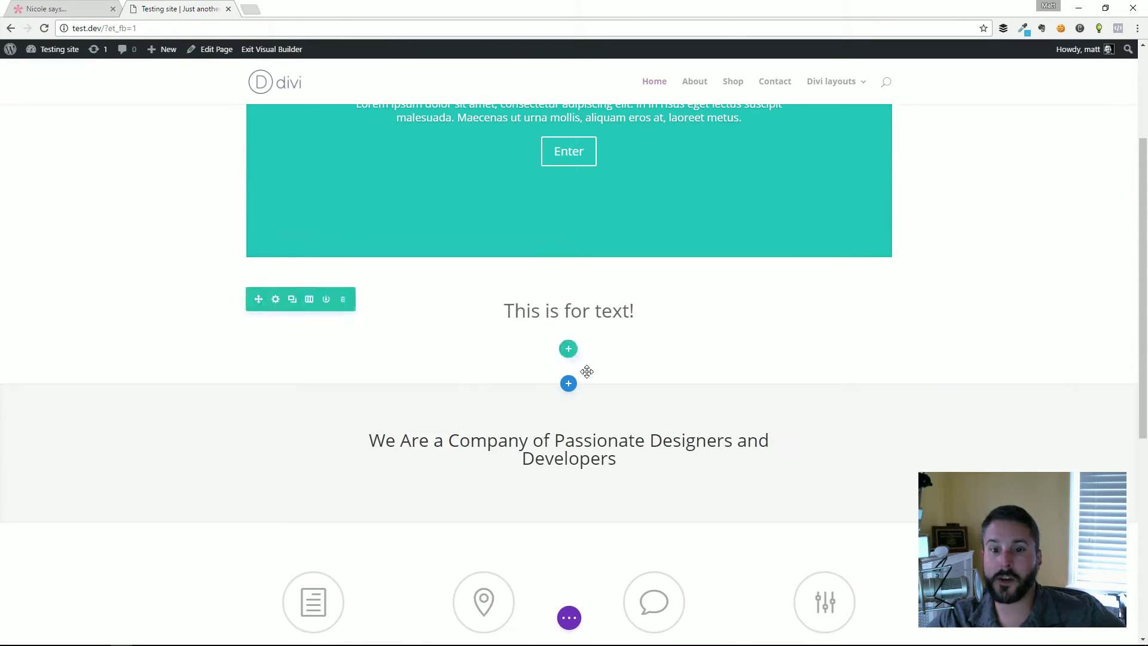
{"action": "scroll", "coordinate": [656, 341], "scroll_direction": "down", "scroll_amount": 6}
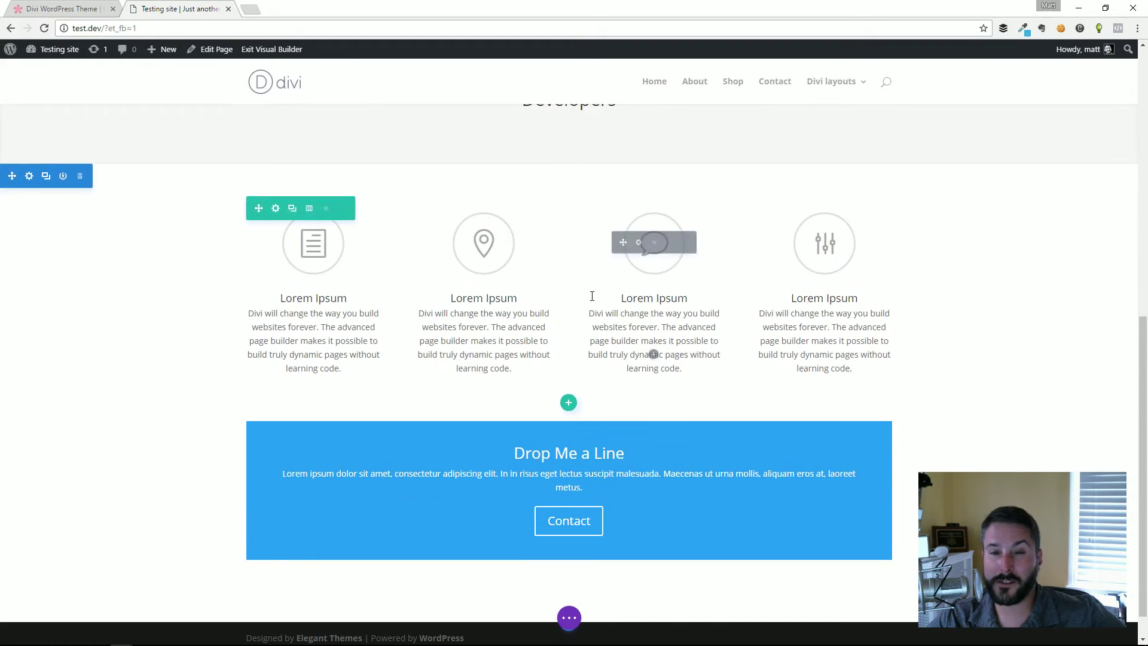
- Expand the page controls, view the page's Editing History states, and close the history without changes
{"action": "scroll", "coordinate": [518, 305], "scroll_direction": "up", "scroll_amount": 2}
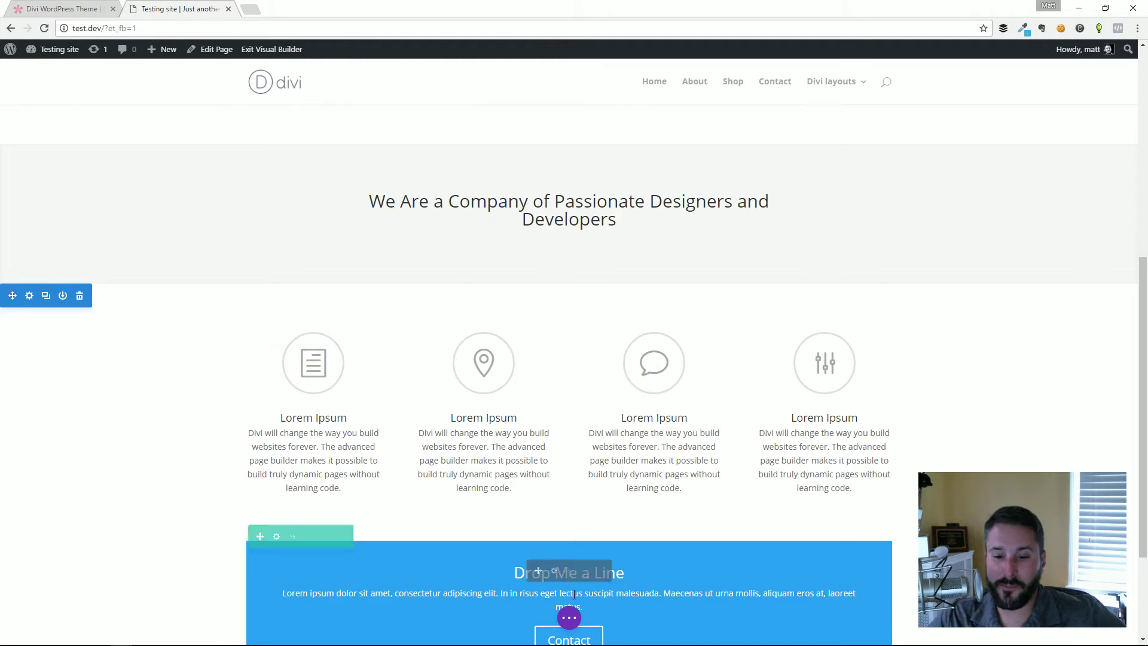
{"action": "left_click", "coordinate": [568, 617]}
{"action": "left_click", "coordinate": [651, 617]}
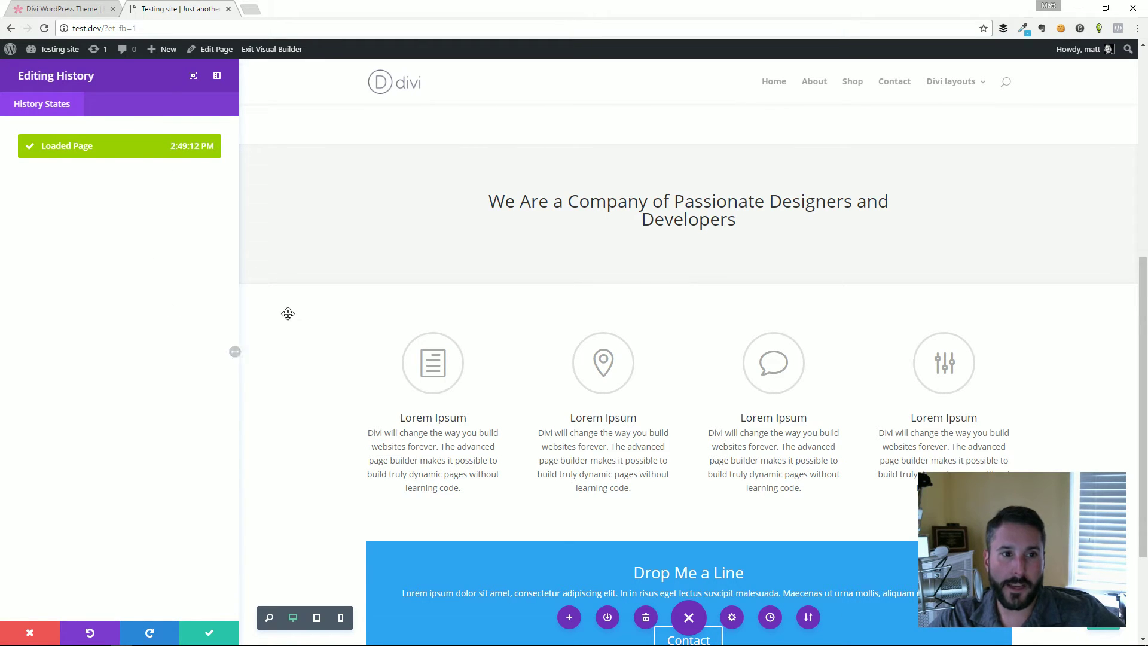
{"action": "left_click", "coordinate": [45, 626]}
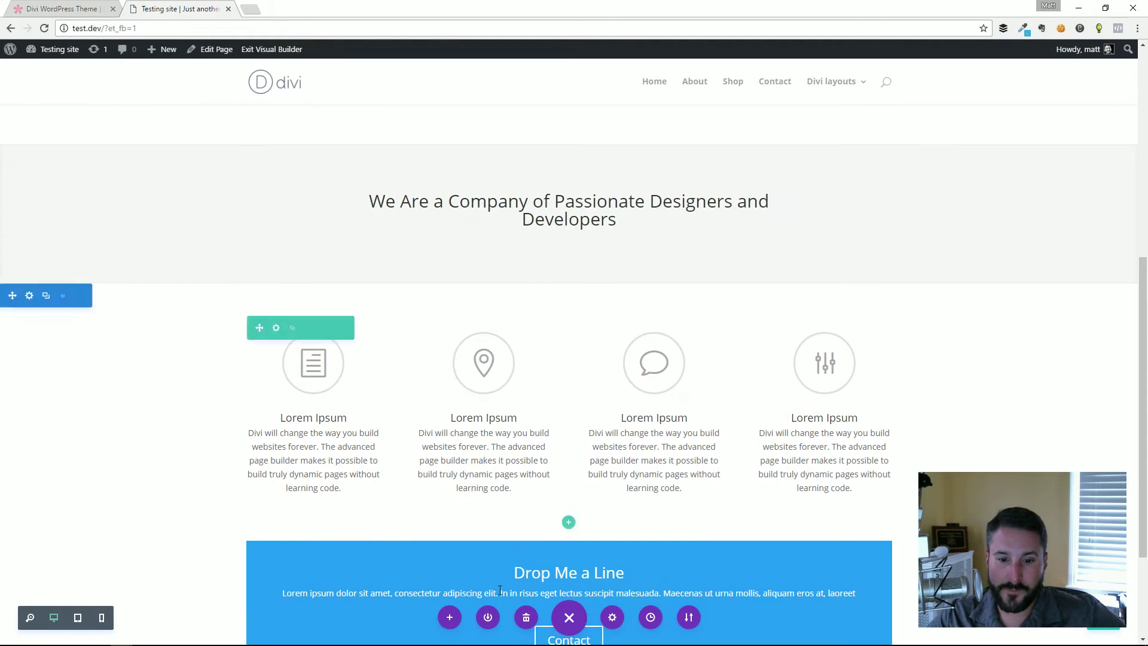
- Browse the predefined layouts and load one with Replace existing content enabled, and look over its sections
{"action": "left_click", "coordinate": [450, 617]}
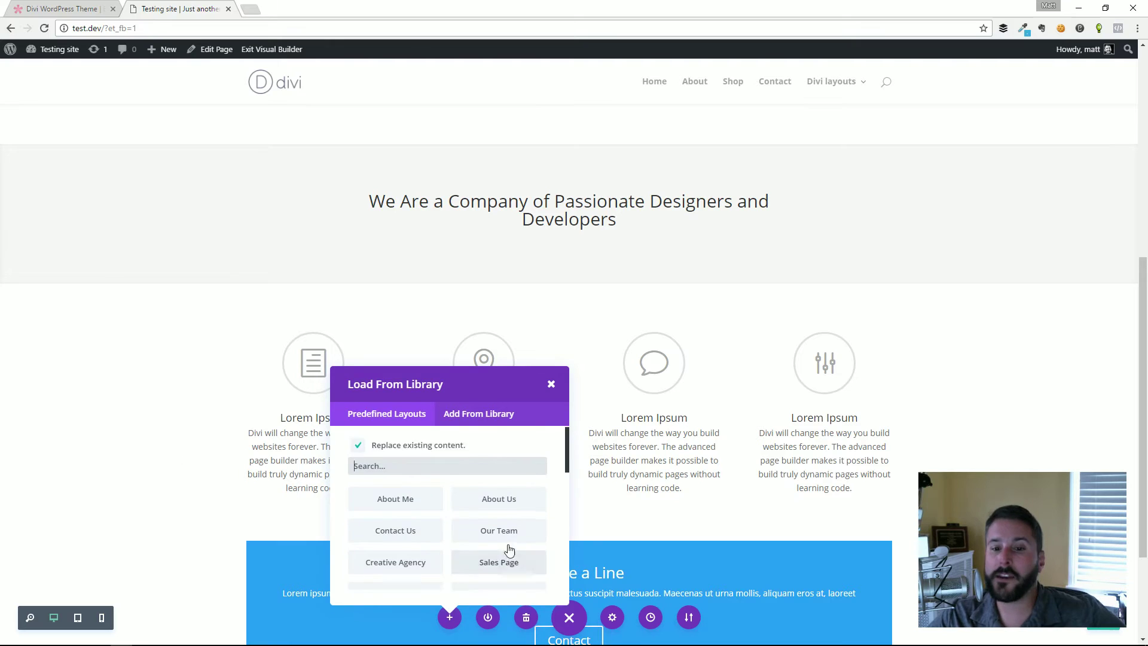
{"action": "scroll", "coordinate": [509, 550], "scroll_direction": "down", "scroll_amount": 10}
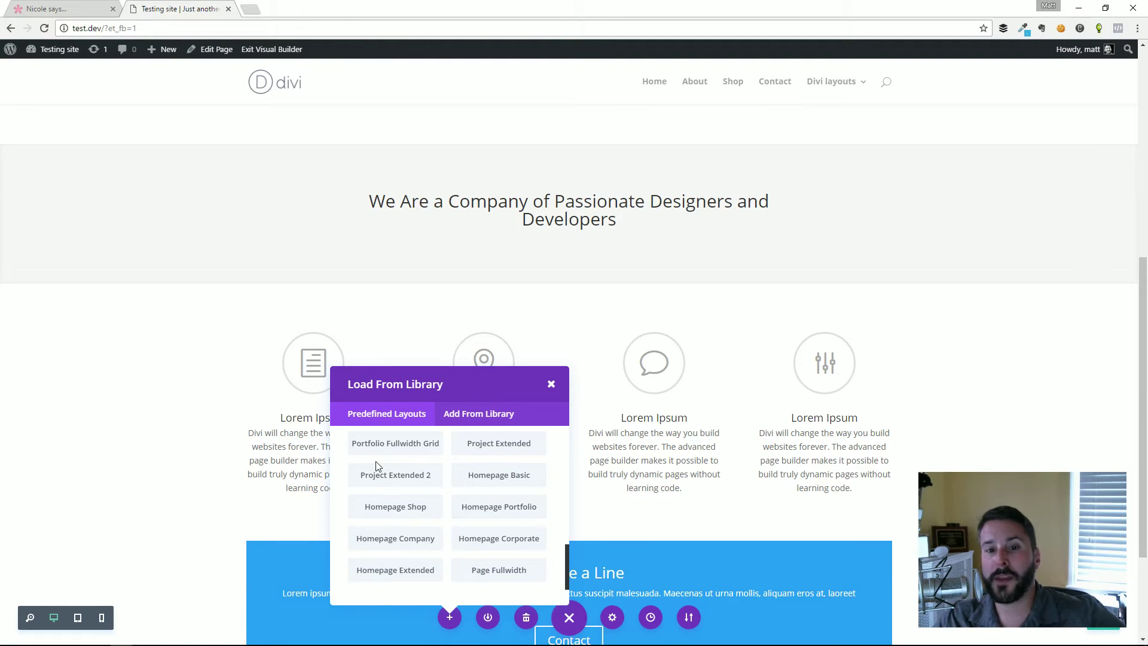
{"action": "scroll", "coordinate": [472, 502], "scroll_direction": "up", "scroll_amount": 5}
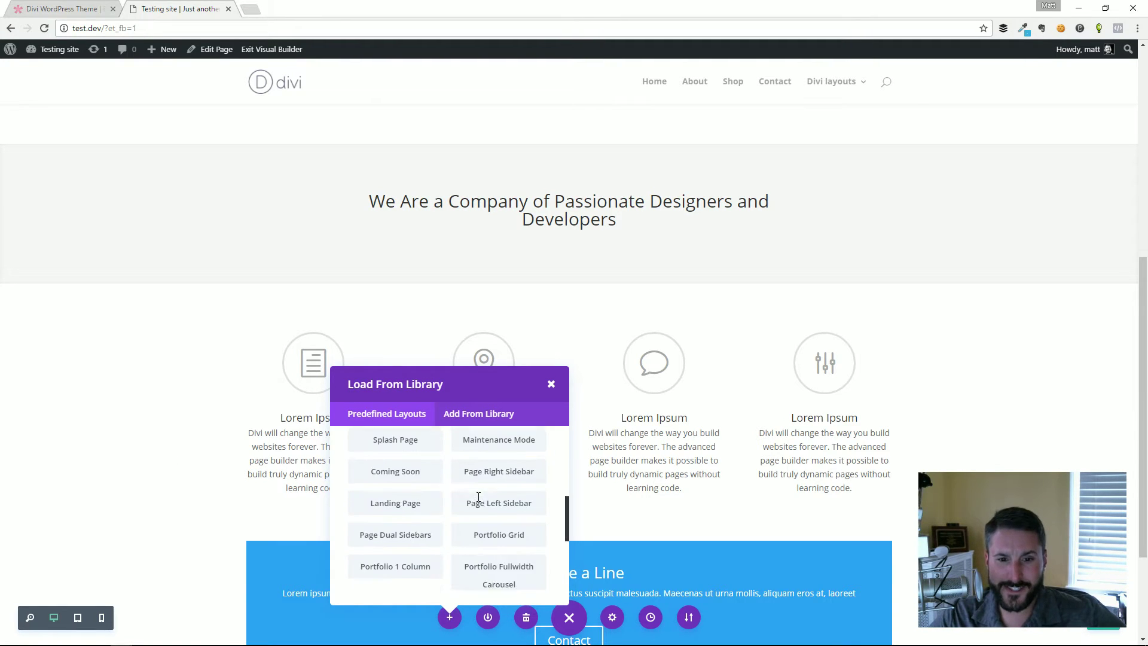
{"action": "scroll", "coordinate": [430, 484], "scroll_direction": "up", "scroll_amount": 4}
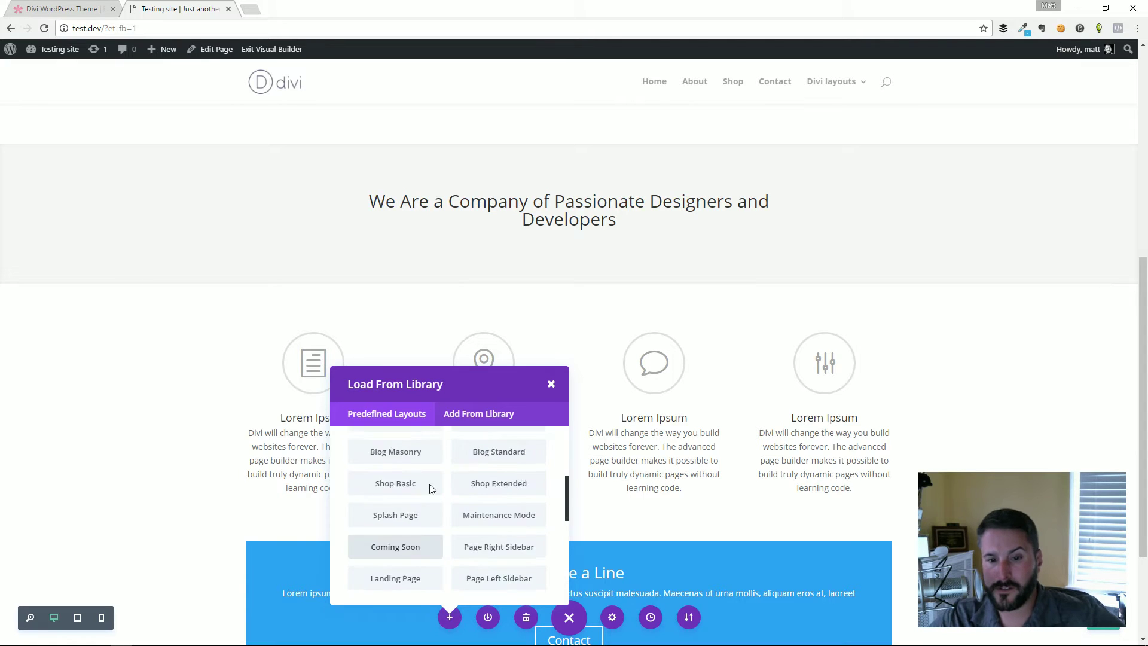
{"action": "left_click", "coordinate": [489, 477]}
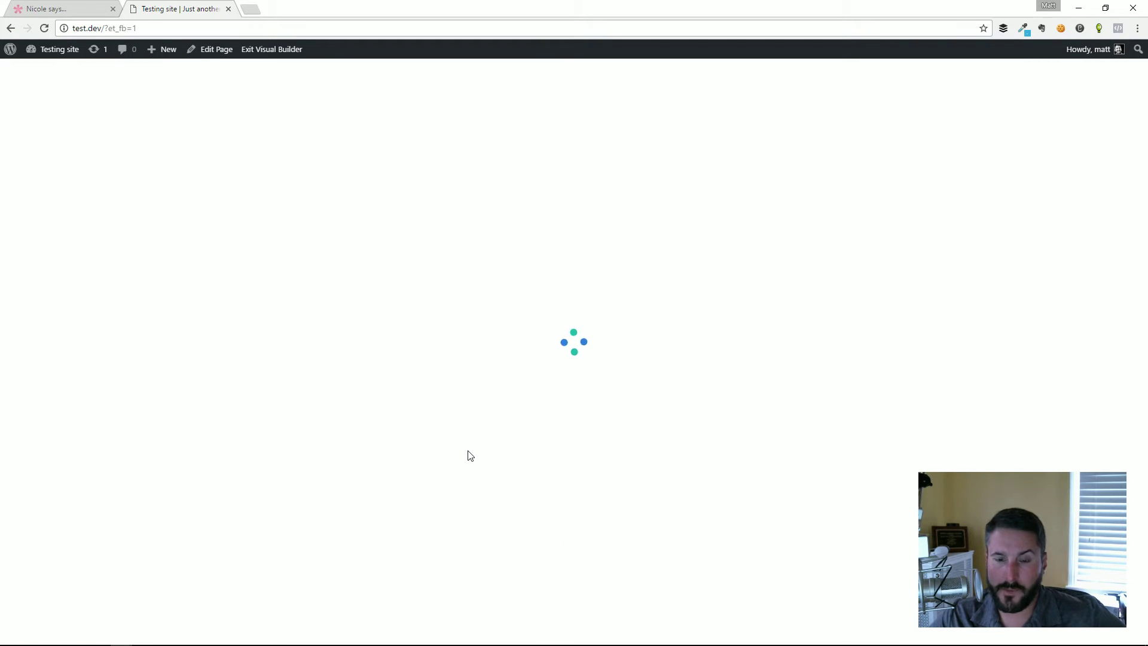
{"action": "scroll", "coordinate": [503, 428], "scroll_direction": "down", "scroll_amount": 8}
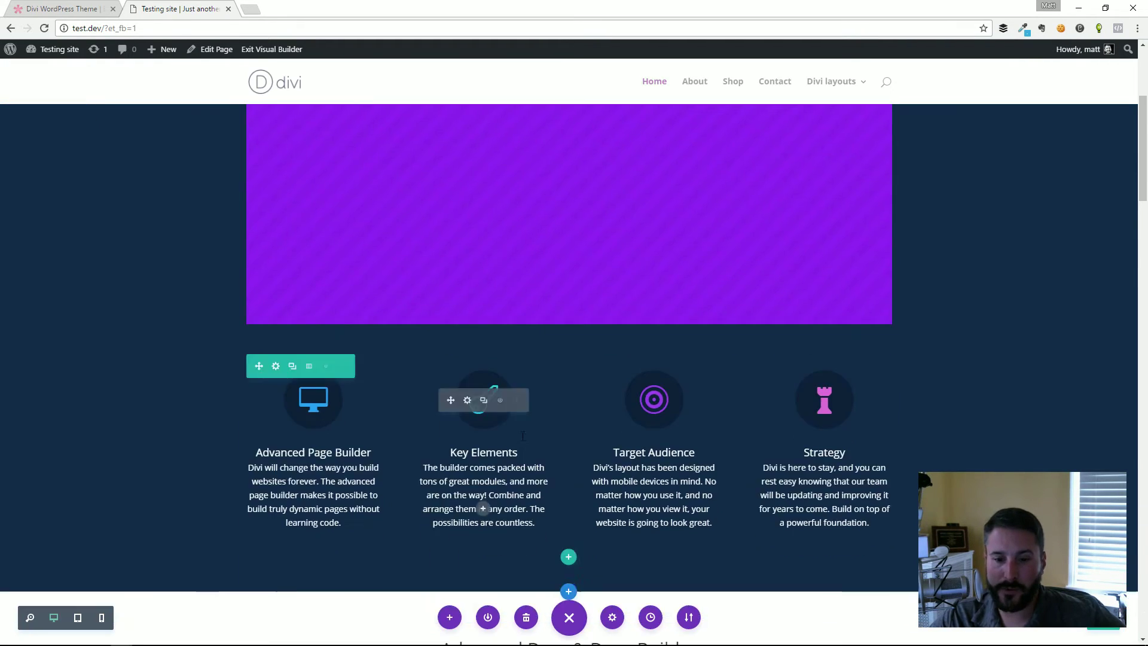
- Load the Contact Us predefined layout in place of the existing page content
{"action": "left_click", "coordinate": [449, 617]}
{"action": "scroll", "coordinate": [434, 493], "scroll_direction": "down", "scroll_amount": 1}
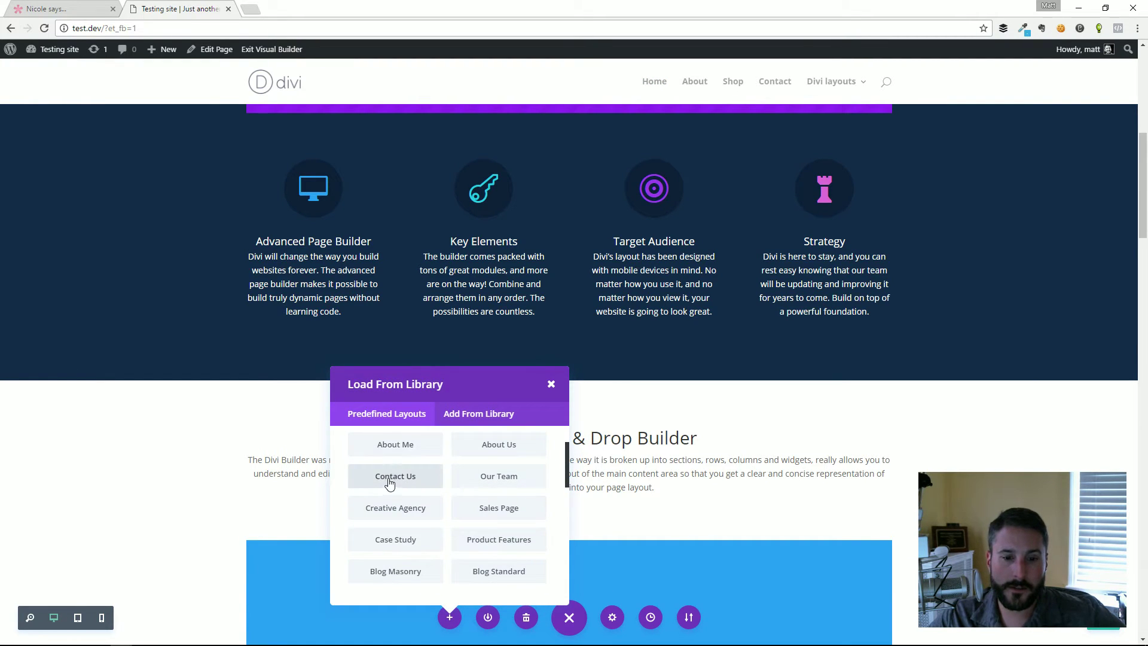
{"action": "left_click", "coordinate": [395, 477]}
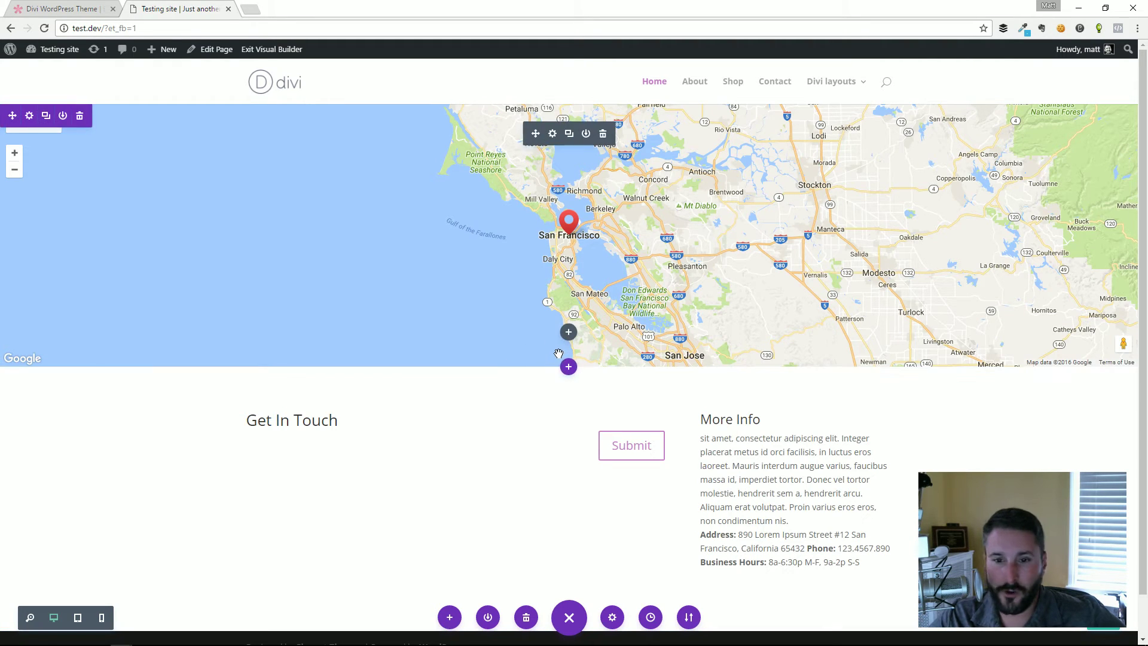
{"action": "scroll", "coordinate": [538, 448], "scroll_direction": "down", "scroll_amount": 1}
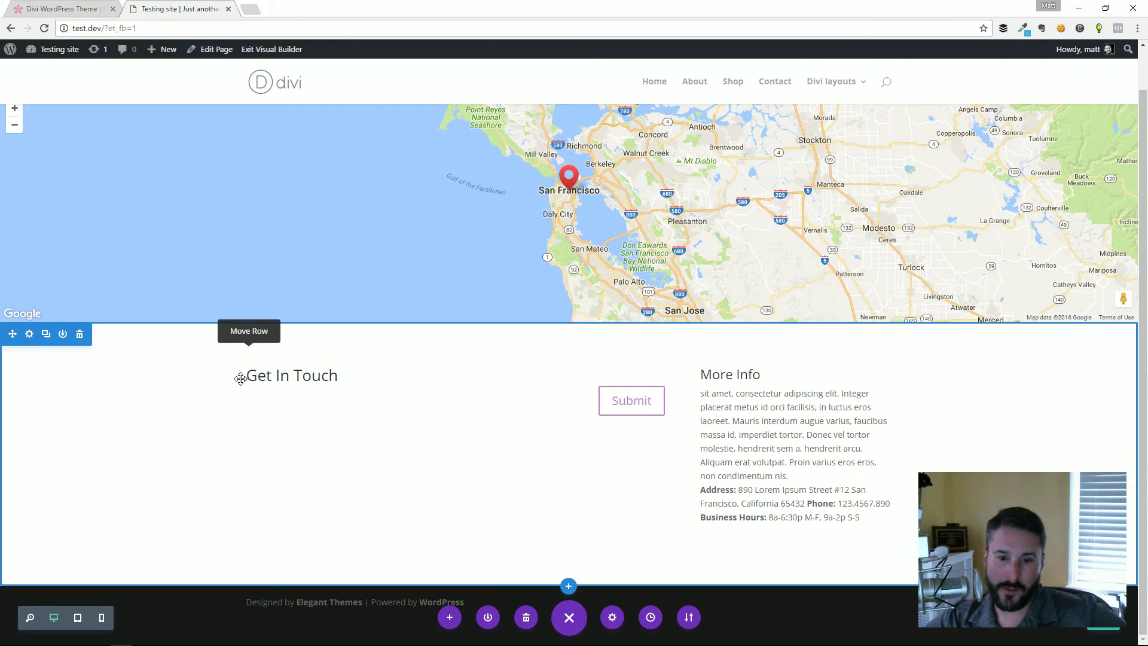
- Turn off Replace existing content and add the About Us predefined layout below the contact sections
{"action": "left_click", "coordinate": [450, 617]}
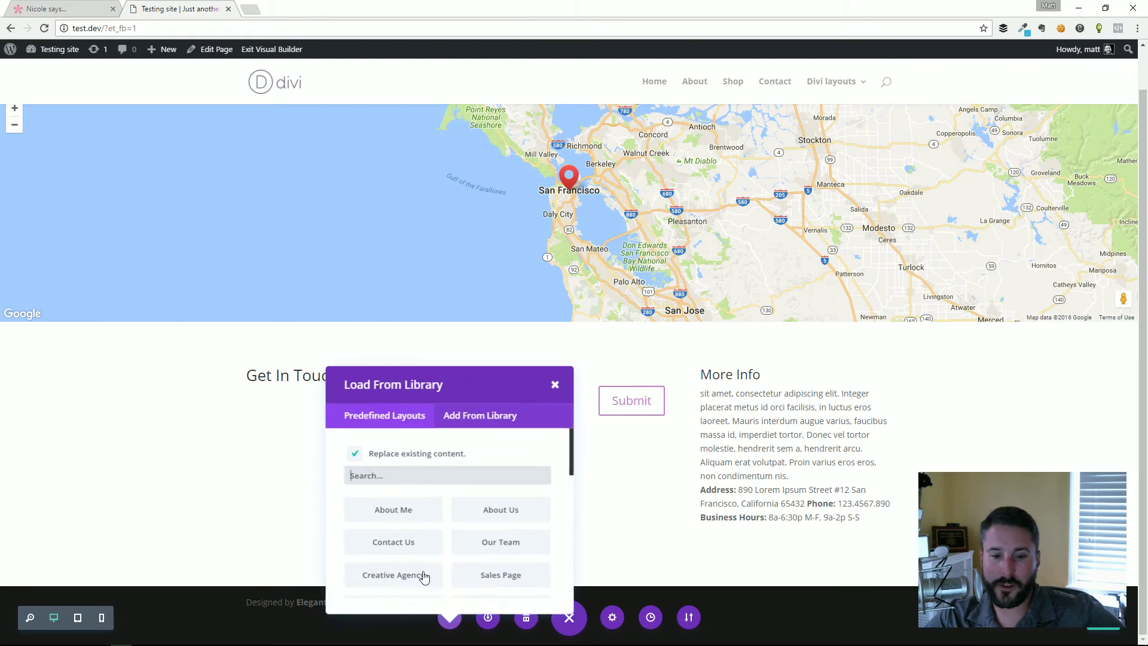
{"action": "left_click", "coordinate": [648, 494]}
{"action": "left_click", "coordinate": [450, 617]}
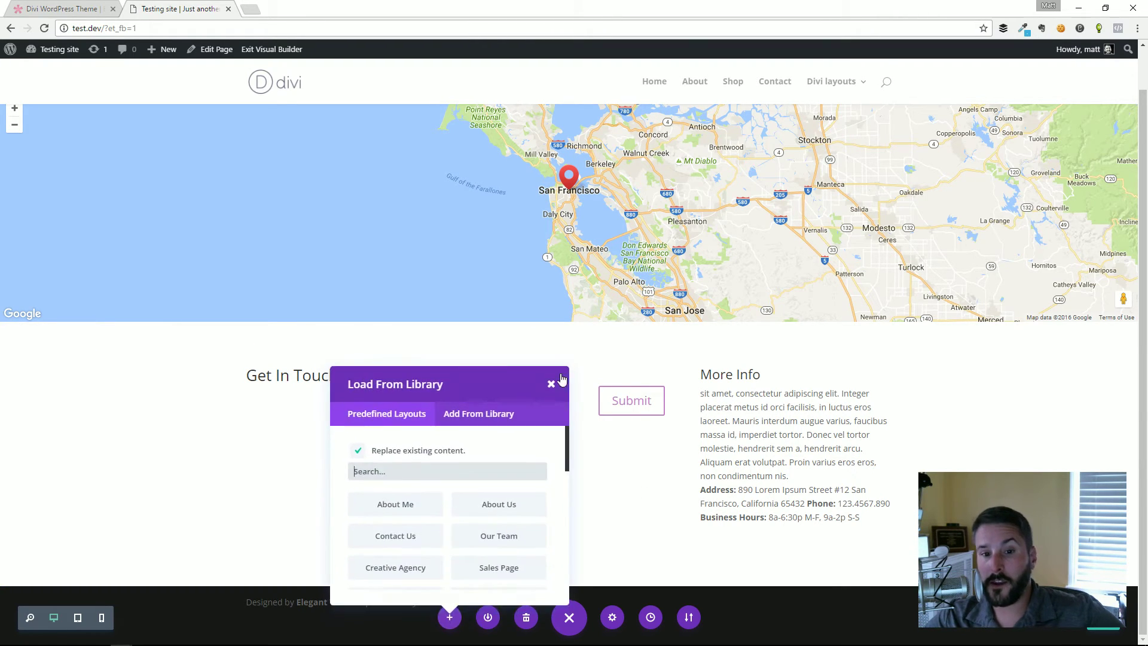
{"action": "scroll", "coordinate": [494, 476], "scroll_direction": "down", "scroll_amount": 2}
{"action": "scroll", "coordinate": [494, 477], "scroll_direction": "up", "scroll_amount": 3}
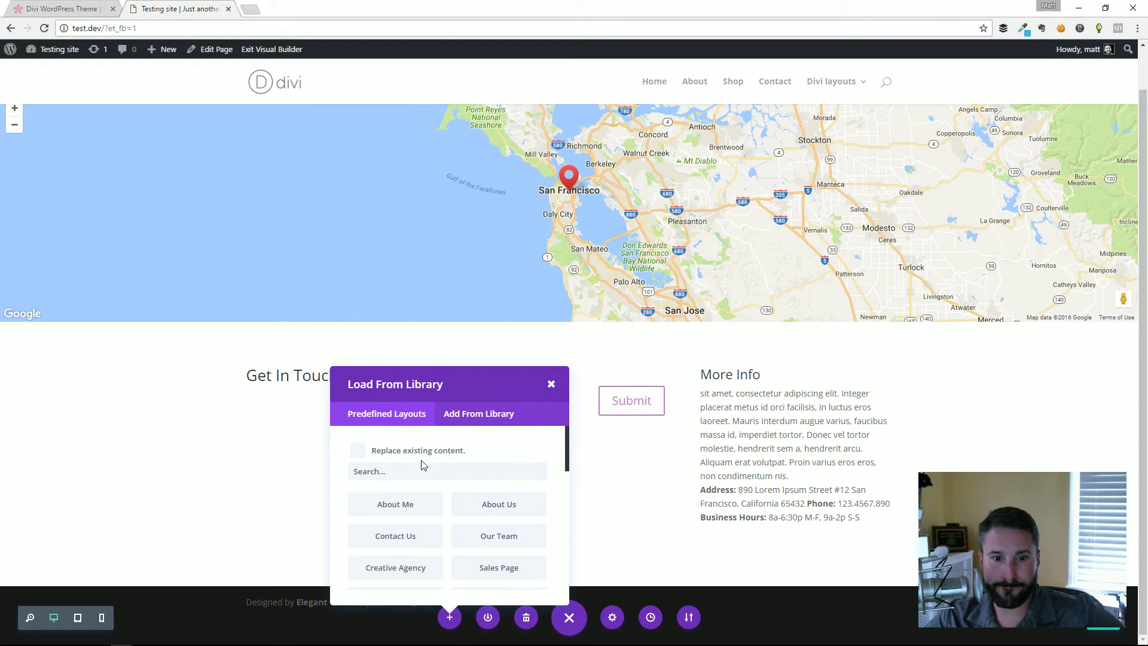
{"action": "left_click", "coordinate": [492, 507]}
- Examine the combined page, from the map and Get In Touch sections down to the Our Company and Our Story sections
{"action": "scroll", "coordinate": [556, 496], "scroll_direction": "down", "scroll_amount": 10}
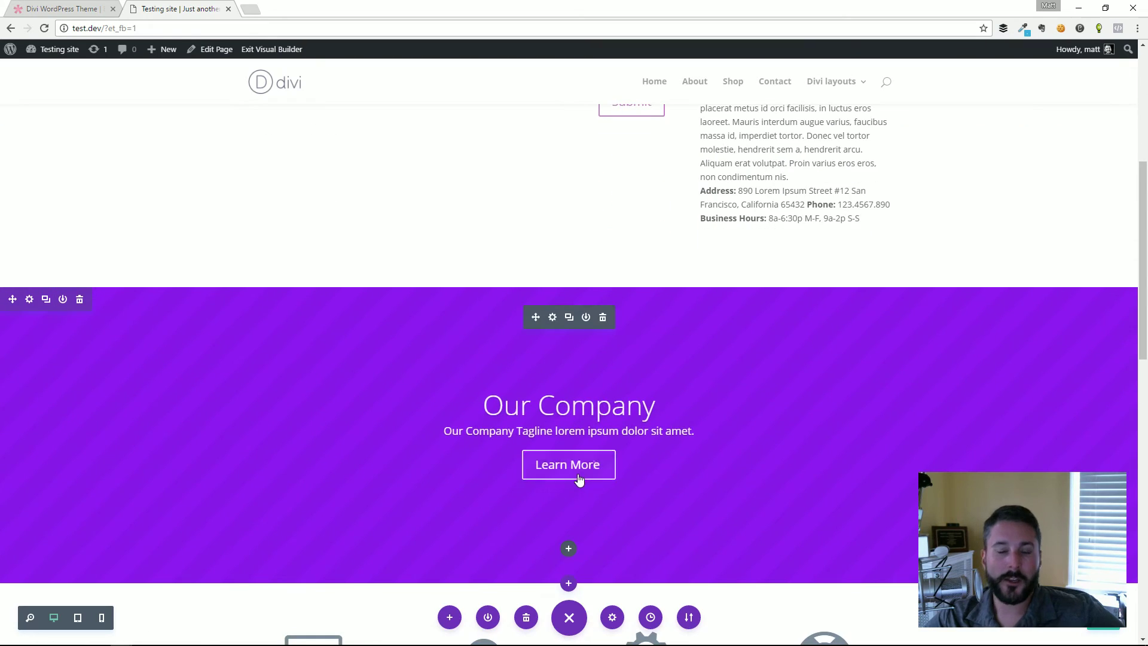
{"action": "scroll", "coordinate": [676, 494], "scroll_direction": "up", "scroll_amount": 10}
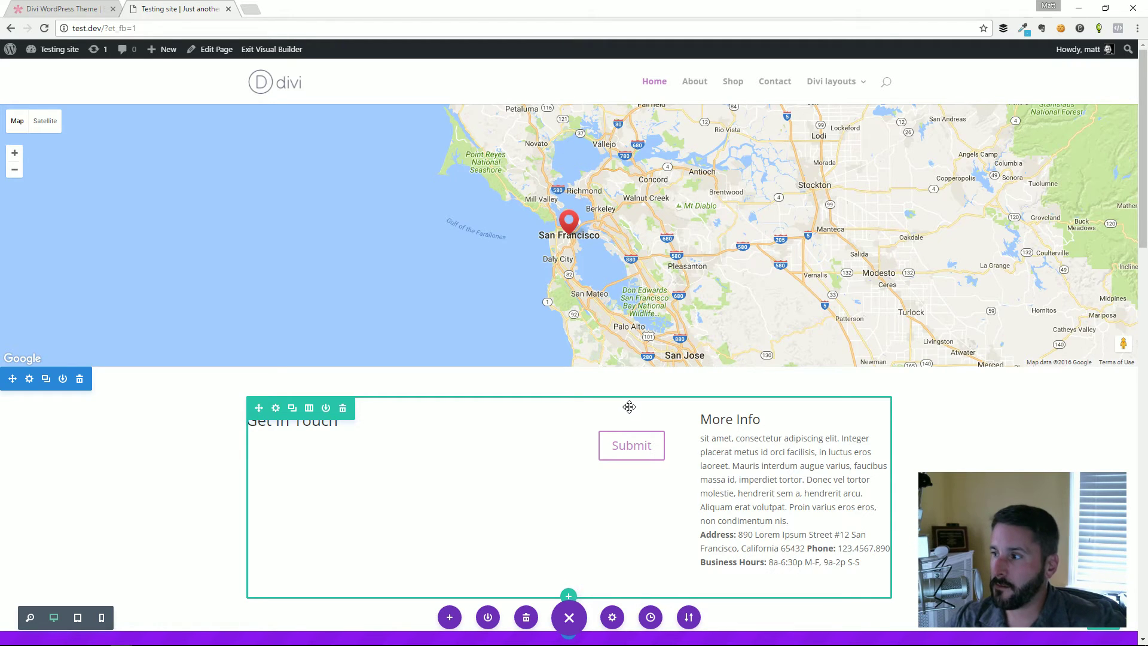
{"action": "scroll", "coordinate": [671, 323], "scroll_direction": "down", "scroll_amount": 4}
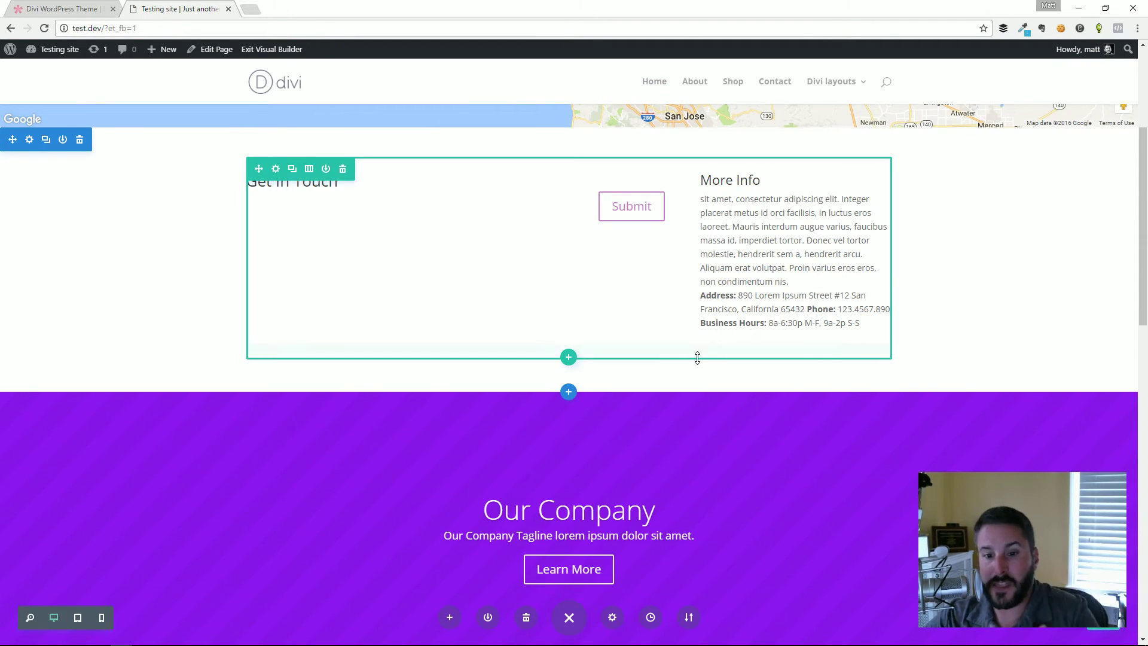
{"action": "scroll", "coordinate": [598, 406], "scroll_direction": "down", "scroll_amount": 7}
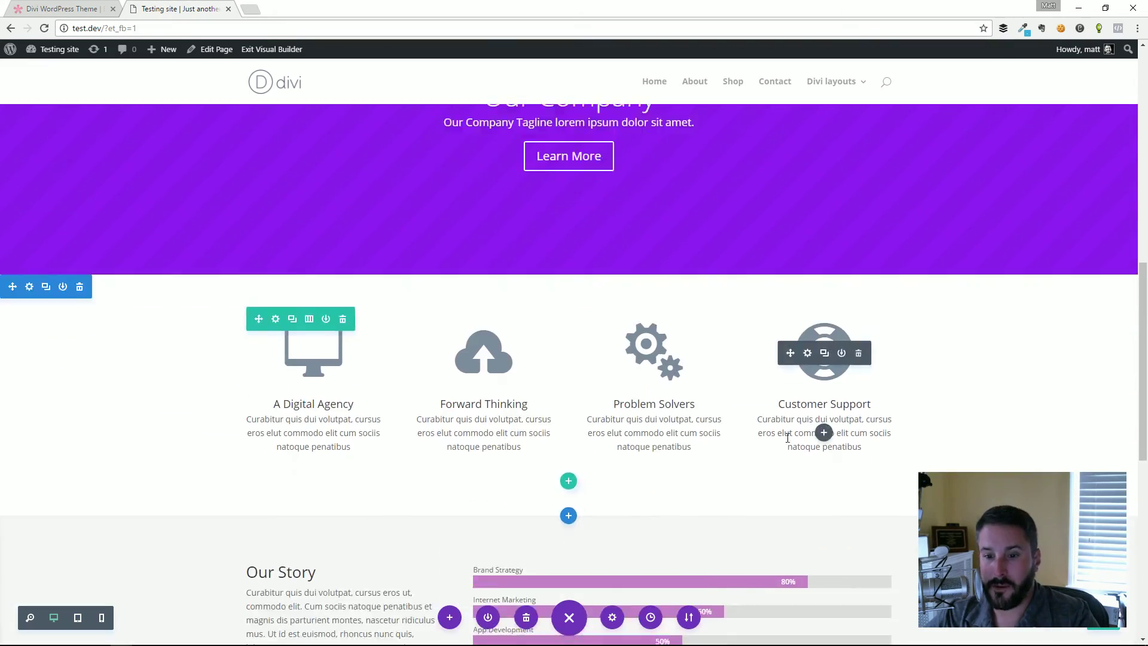
{"action": "scroll", "coordinate": [658, 374], "scroll_direction": "up", "scroll_amount": 7}
{"action": "scroll", "coordinate": [651, 389], "scroll_direction": "down", "scroll_amount": 9}
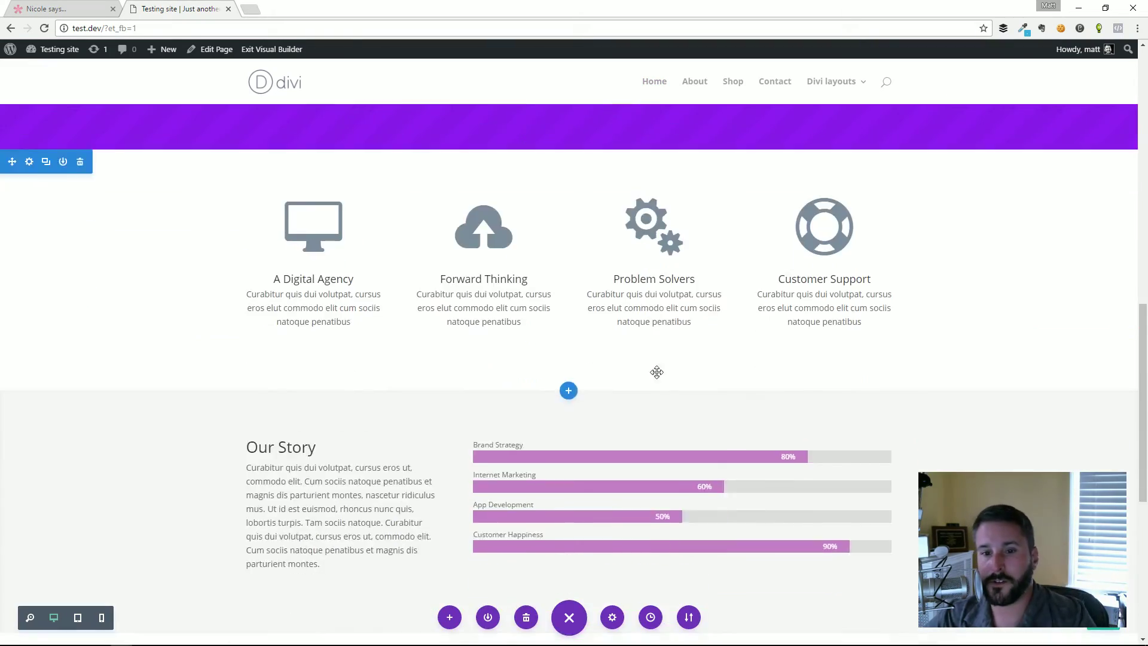
{"action": "scroll", "coordinate": [658, 359], "scroll_direction": "down", "scroll_amount": 3}
{"action": "scroll", "coordinate": [652, 448], "scroll_direction": "up", "scroll_amount": 15}
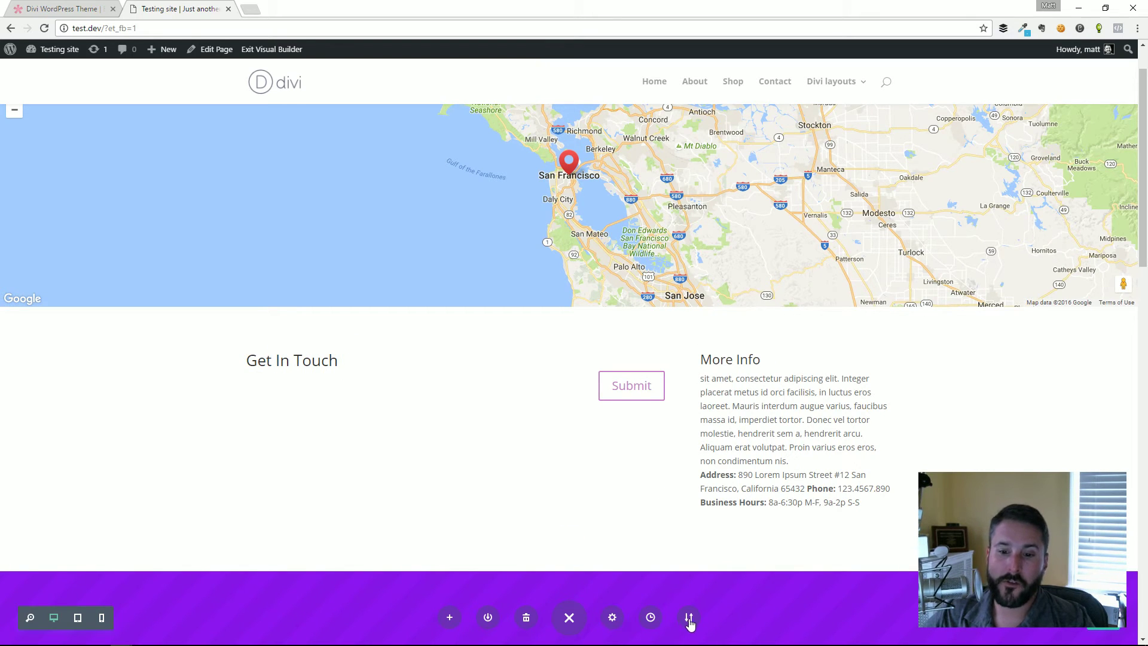
- Save the current page to the Divi Library as a template named with the owner's first name and "contact page"
{"action": "left_click", "coordinate": [488, 617]}
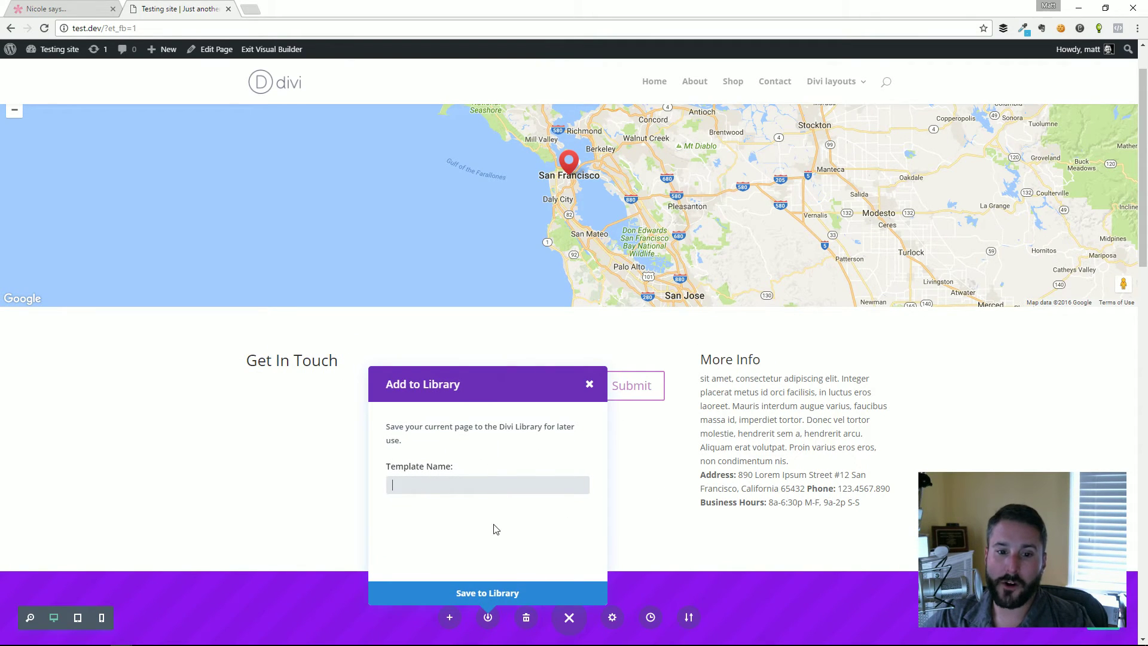
{"action": "left_click", "coordinate": [459, 486]}
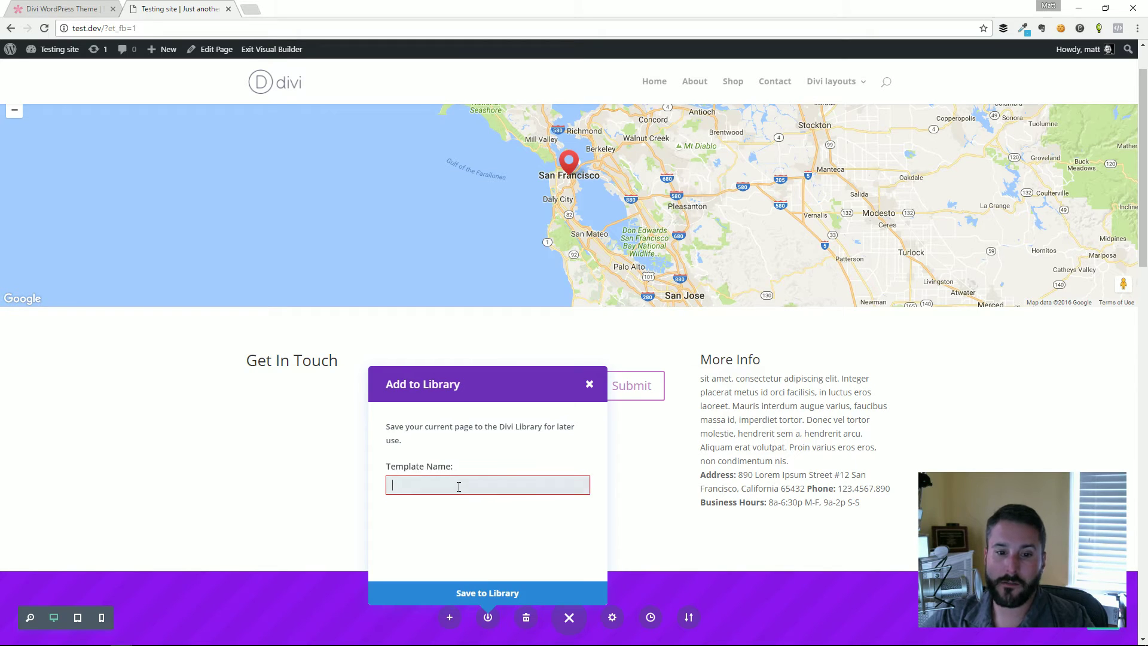
{"action": "type", "text": "Matt's cont"}
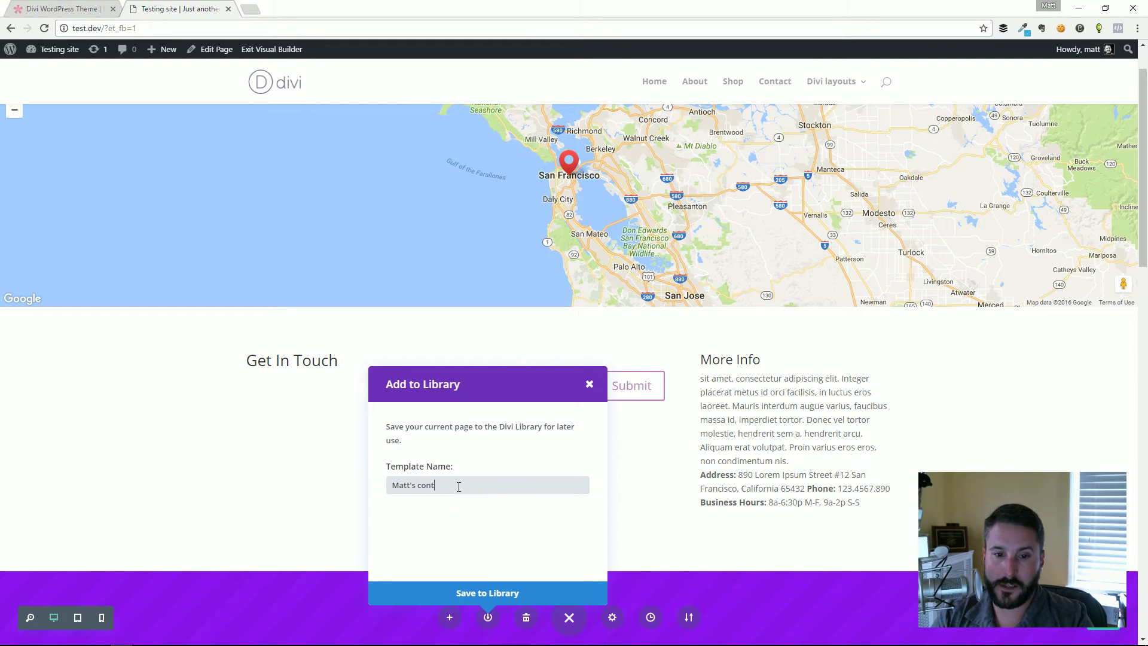
{"action": "type", "text": "act page"}
{"action": "left_click", "coordinate": [476, 592]}
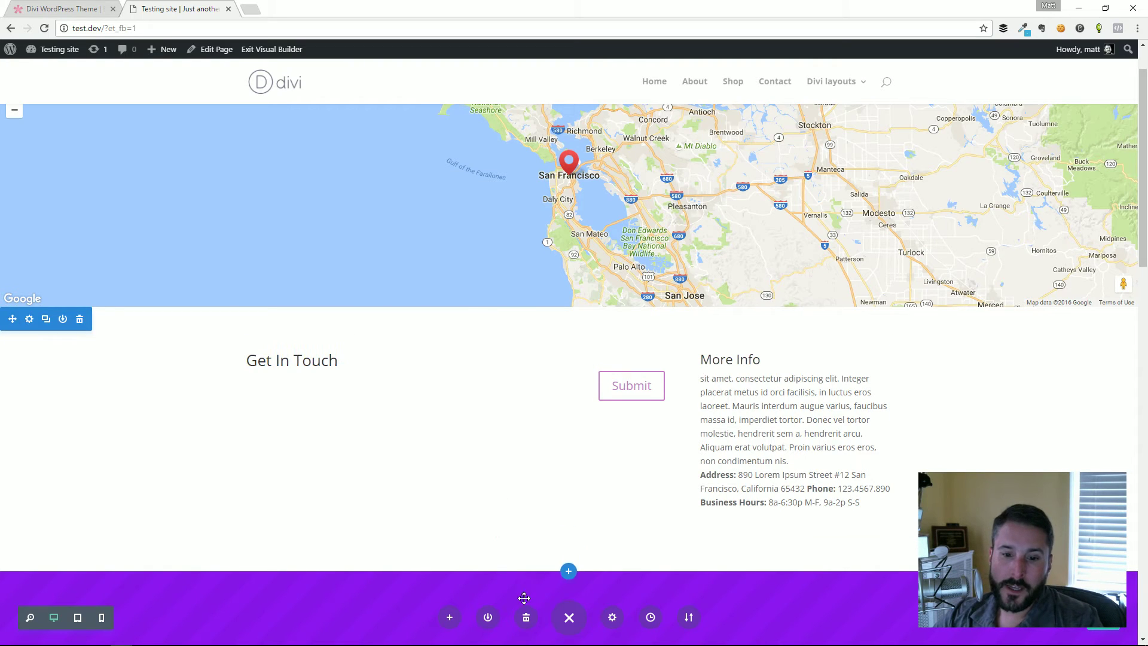
- Review the saved layouts available from the library, and view the page's import and export options without loading anything
{"action": "left_click", "coordinate": [457, 618]}
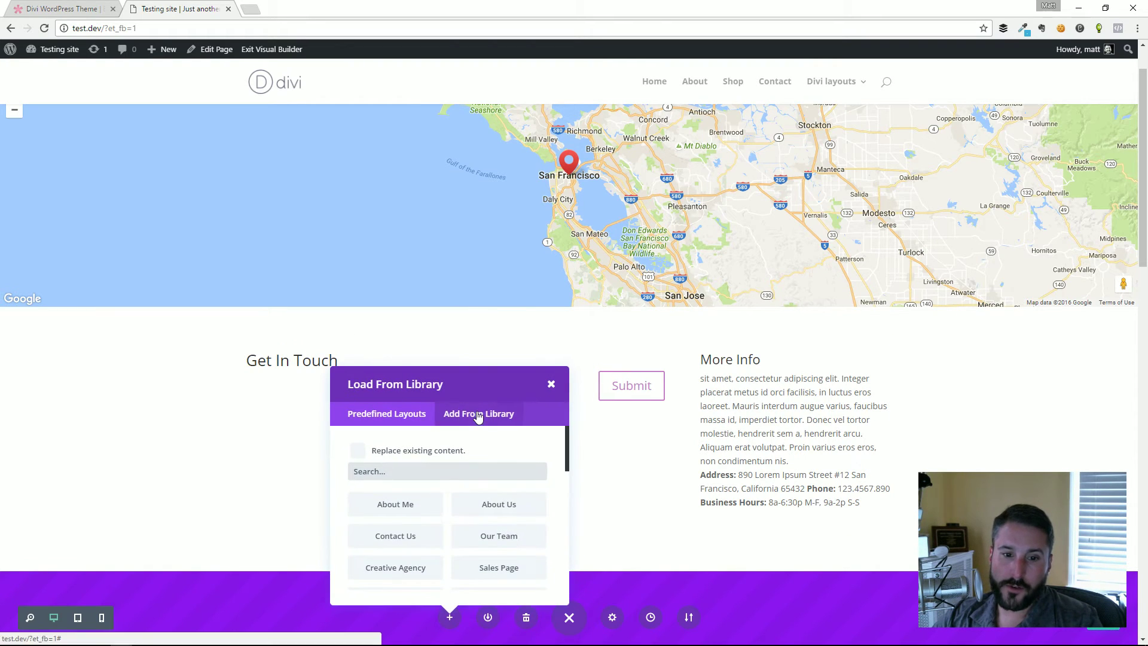
{"action": "left_click", "coordinate": [478, 414]}
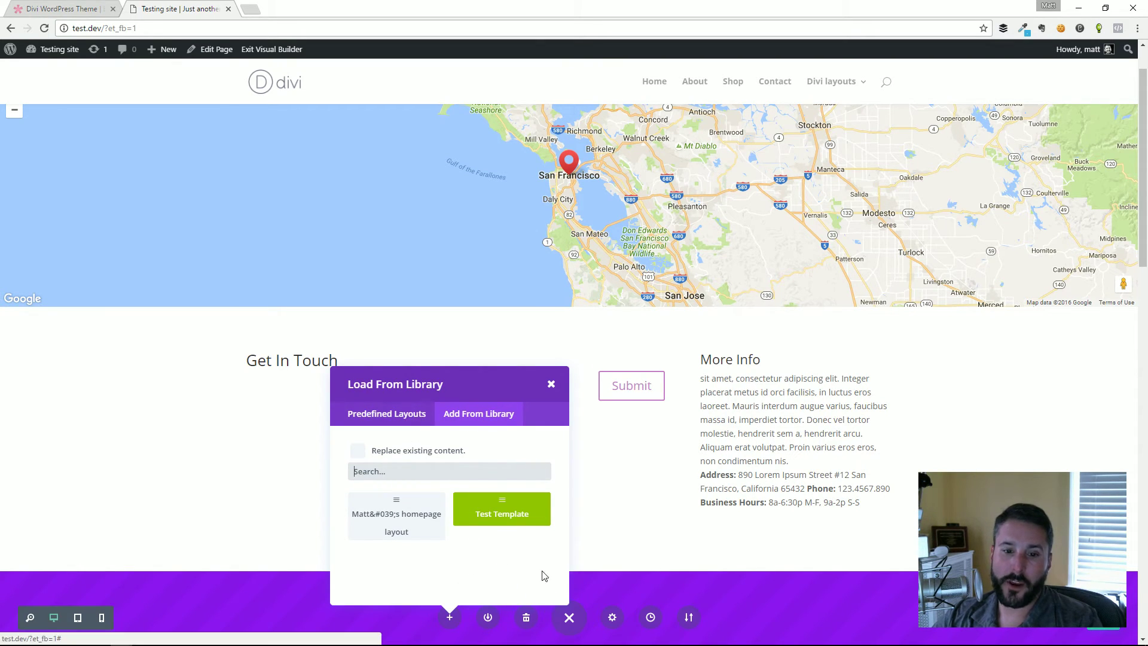
{"action": "left_click", "coordinate": [397, 415]}
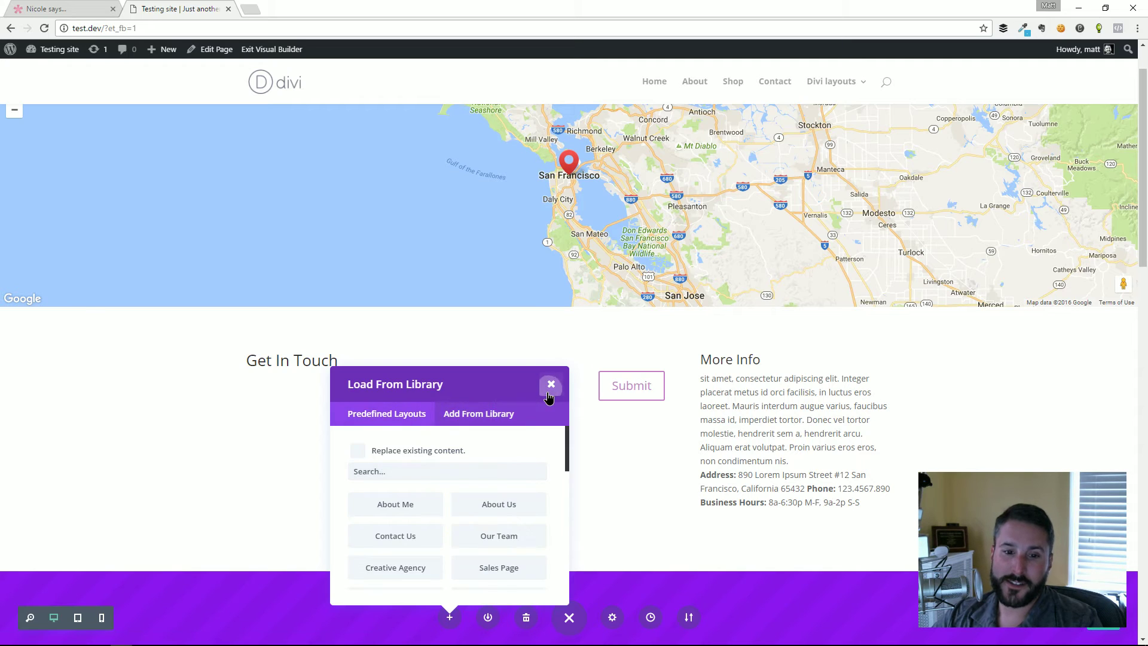
{"action": "left_click", "coordinate": [550, 384]}
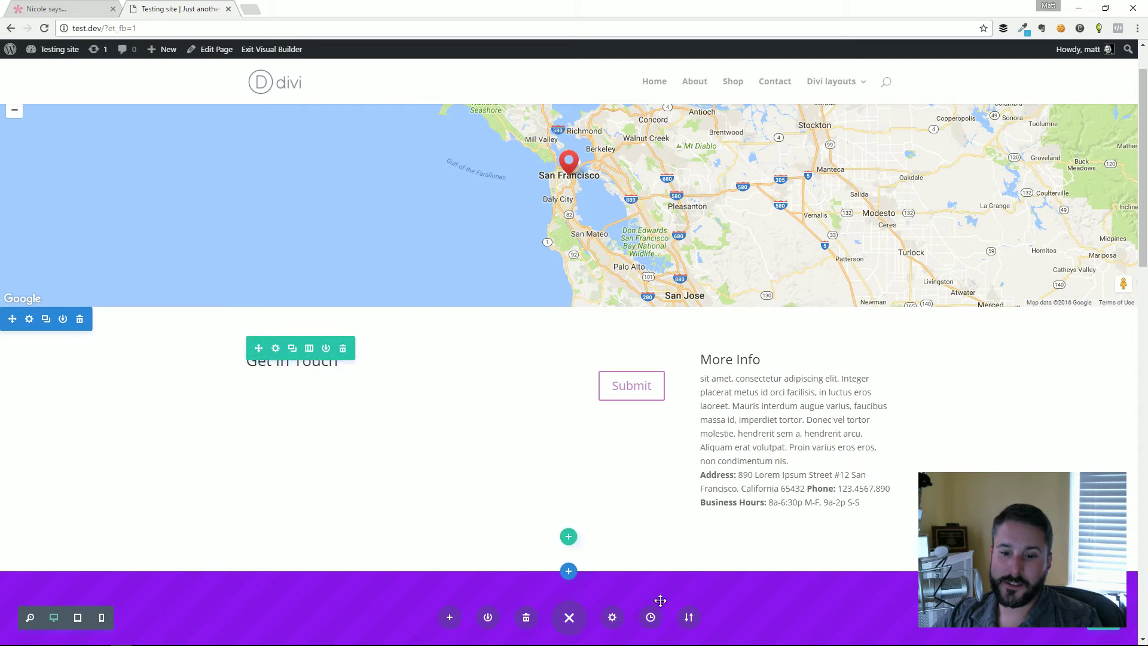
{"action": "left_click", "coordinate": [687, 619]}
{"action": "left_click", "coordinate": [793, 384]}
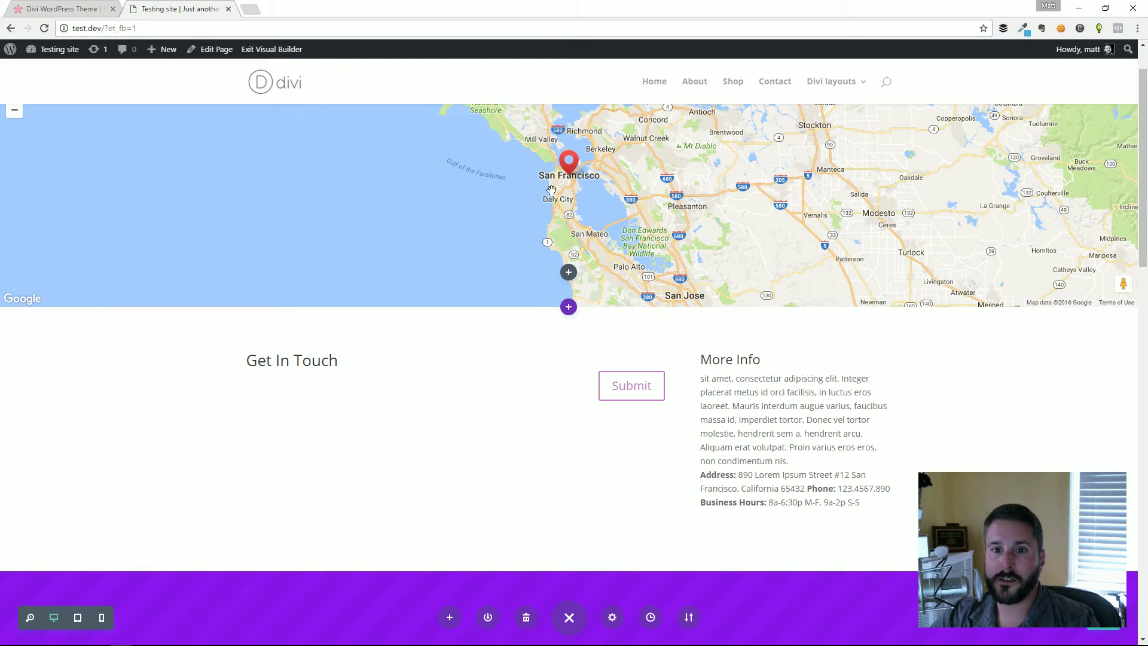
- Exit and re-enable the Visual Builder on the homepage, and open the page in the WordPress back-end editor
{"action": "left_click", "coordinate": [252, 51]}
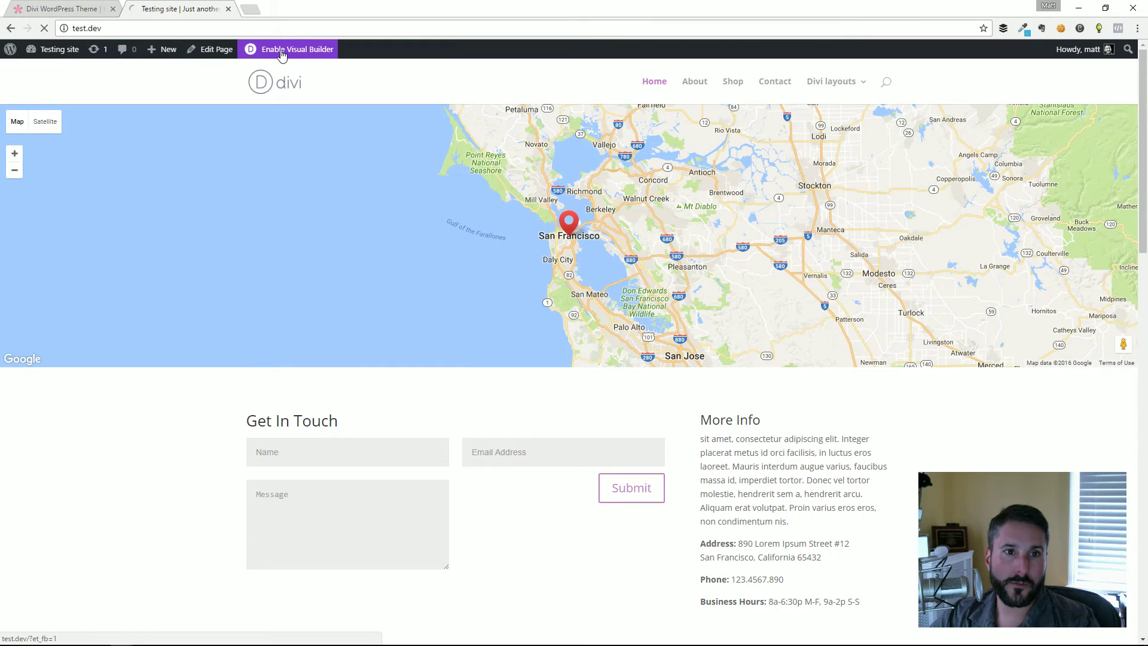
{"action": "left_click", "coordinate": [278, 51]}
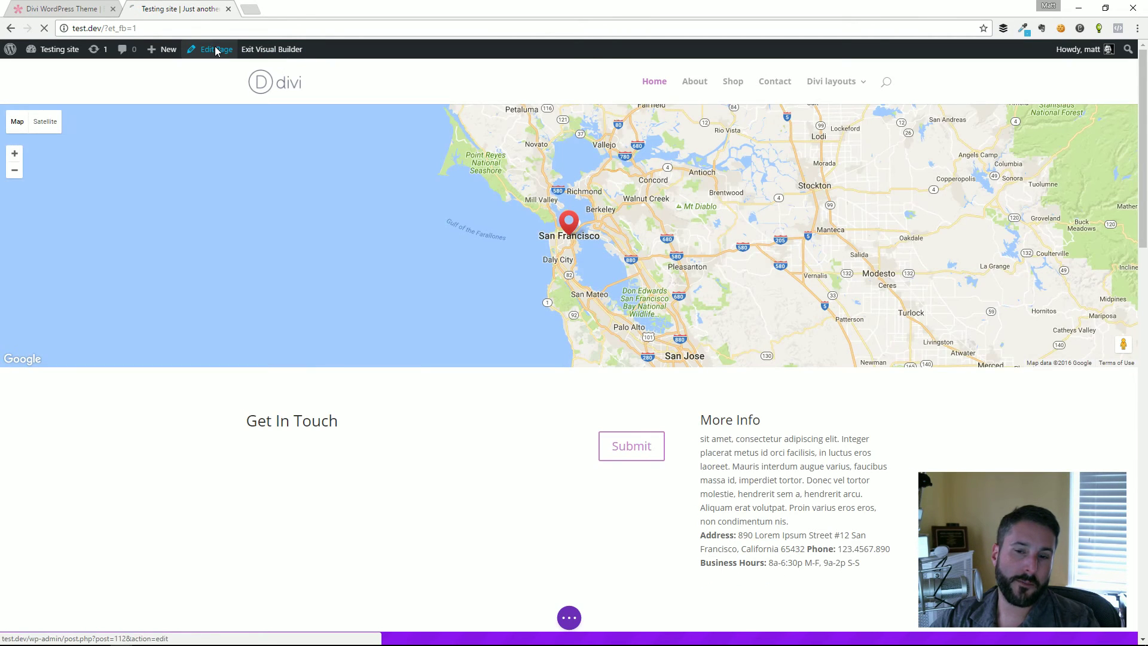
{"action": "left_click", "coordinate": [215, 50]}
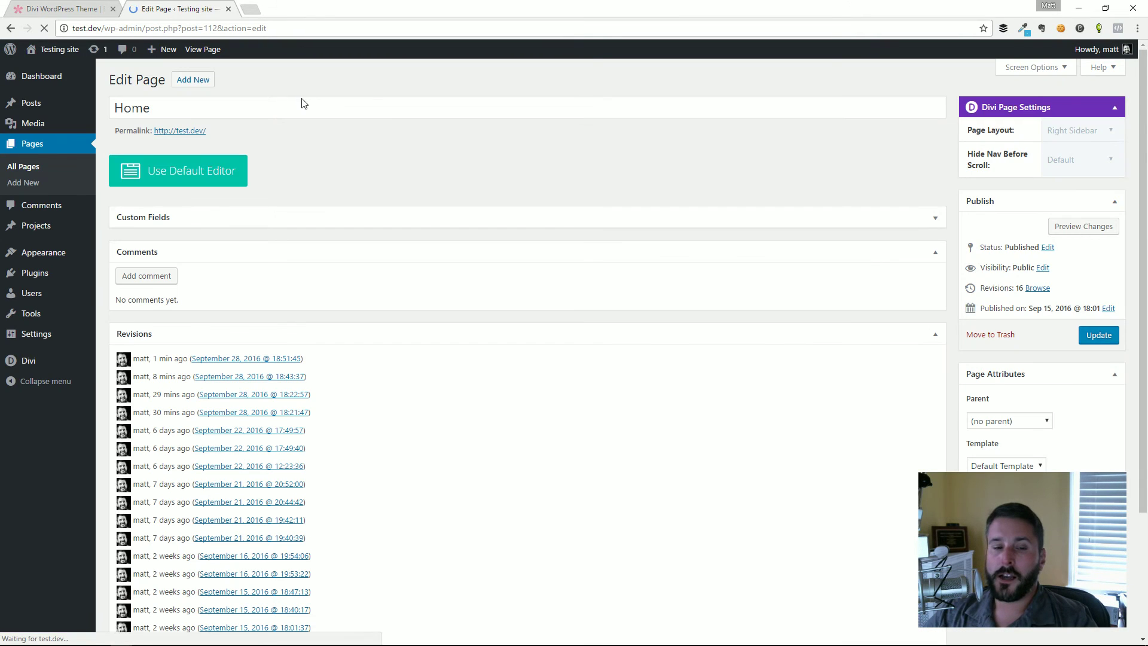
- Look over the Home page's sections, rows and modules in the back-end Divi Builder, down to the Team Member modules
{"action": "scroll", "coordinate": [449, 275], "scroll_direction": "down", "scroll_amount": 2}
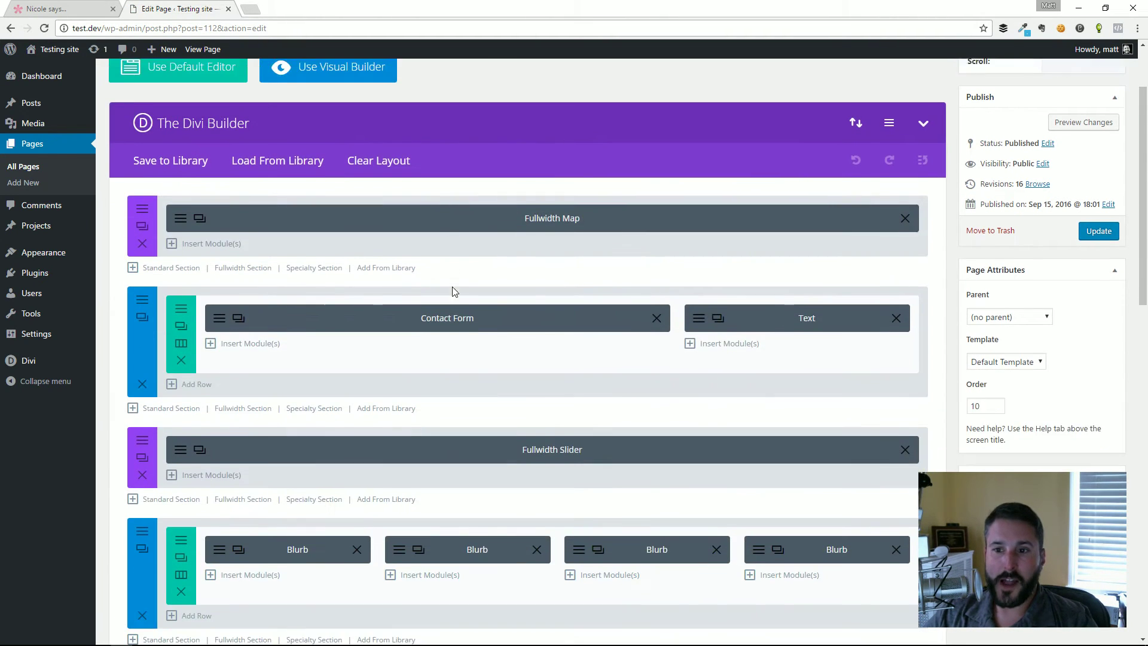
{"action": "scroll", "coordinate": [512, 256], "scroll_direction": "down", "scroll_amount": 4}
{"action": "scroll", "coordinate": [568, 274], "scroll_direction": "down", "scroll_amount": 5}
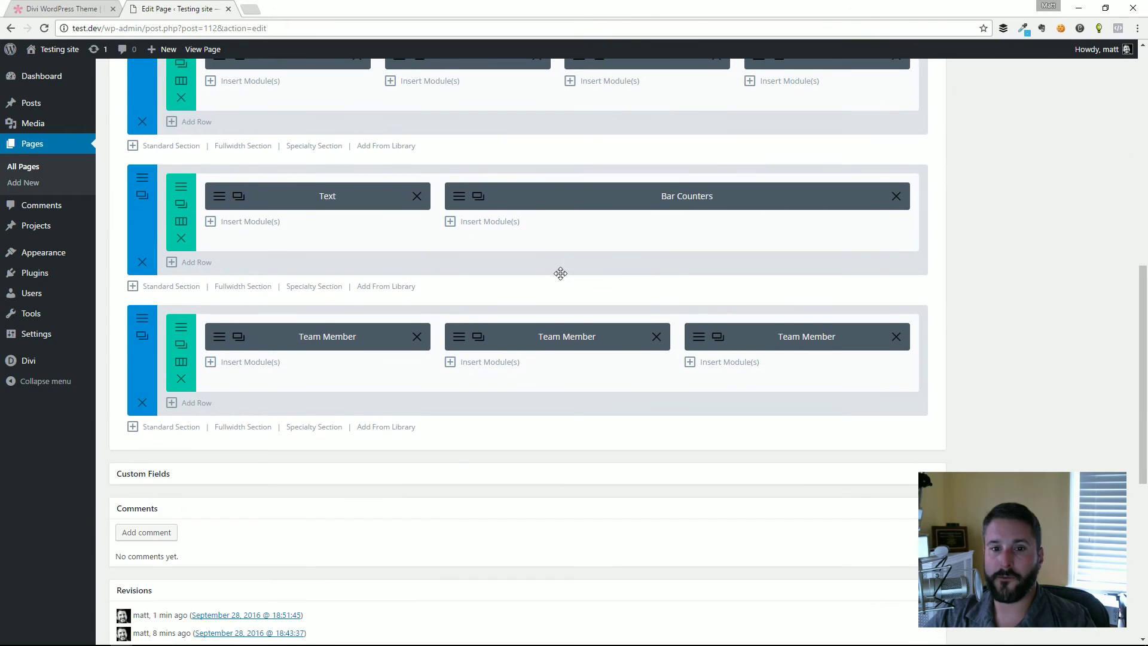
- Review the Home page's module structure in the back-end Divi Builder, from the Team Member row back up to the page title
{"action": "scroll", "coordinate": [541, 254], "scroll_direction": "down", "scroll_amount": 3}
{"action": "scroll", "coordinate": [515, 210], "scroll_direction": "up", "scroll_amount": 7}
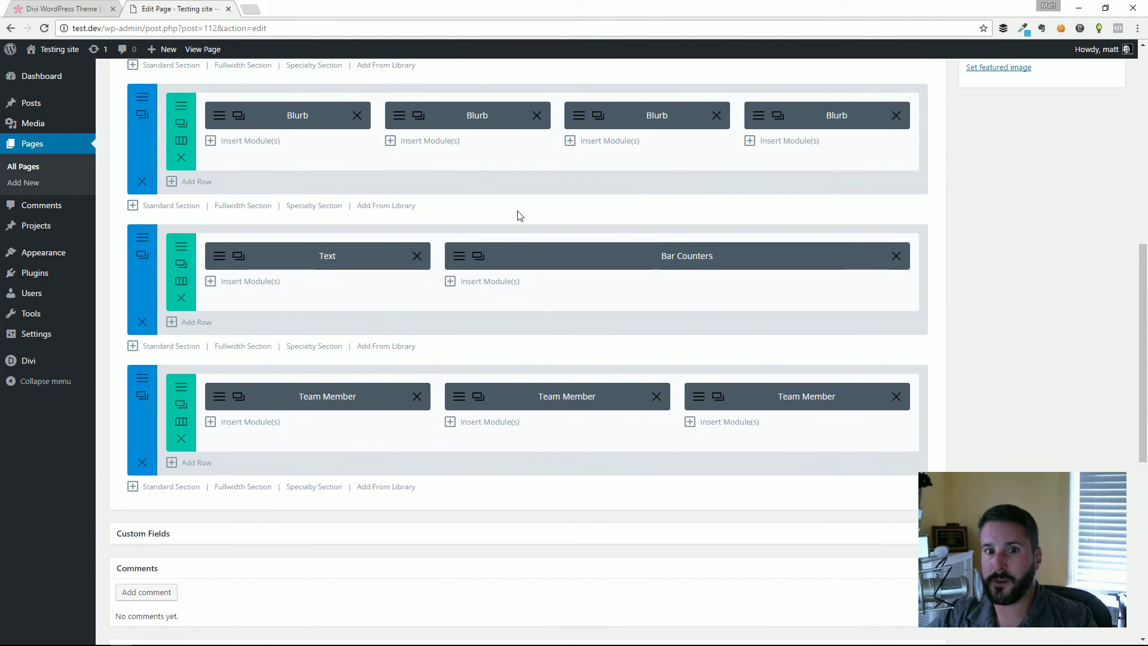
{"action": "scroll", "coordinate": [556, 320], "scroll_direction": "up", "scroll_amount": 4}
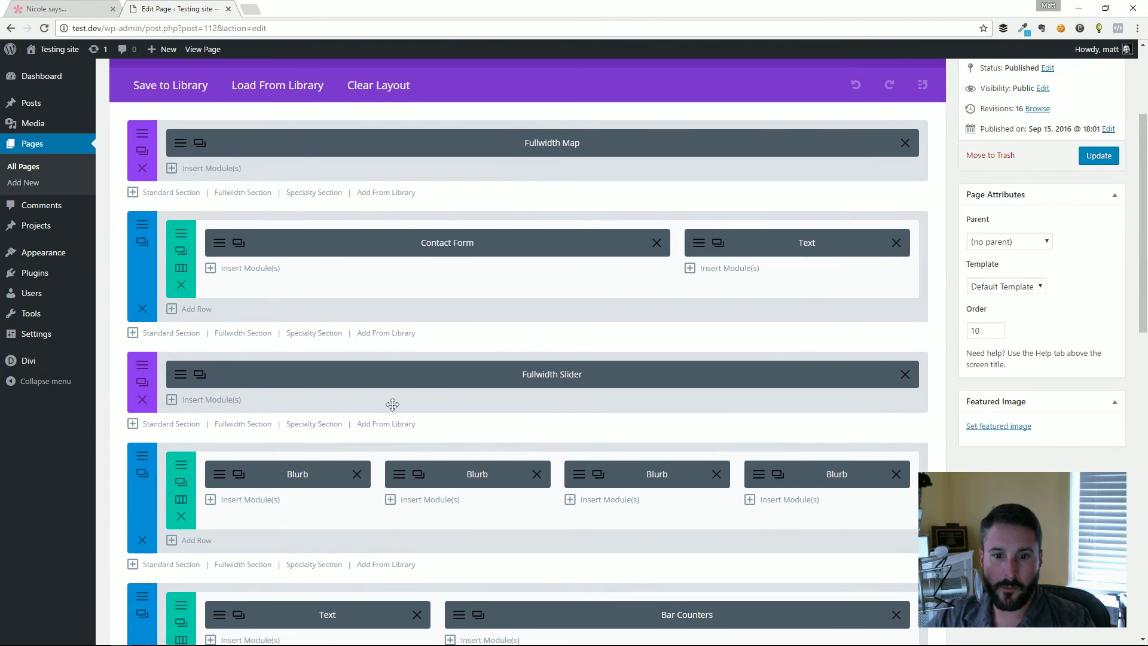
{"action": "scroll", "coordinate": [536, 327], "scroll_direction": "down", "scroll_amount": 3}
{"action": "scroll", "coordinate": [514, 302], "scroll_direction": "down", "scroll_amount": 2}
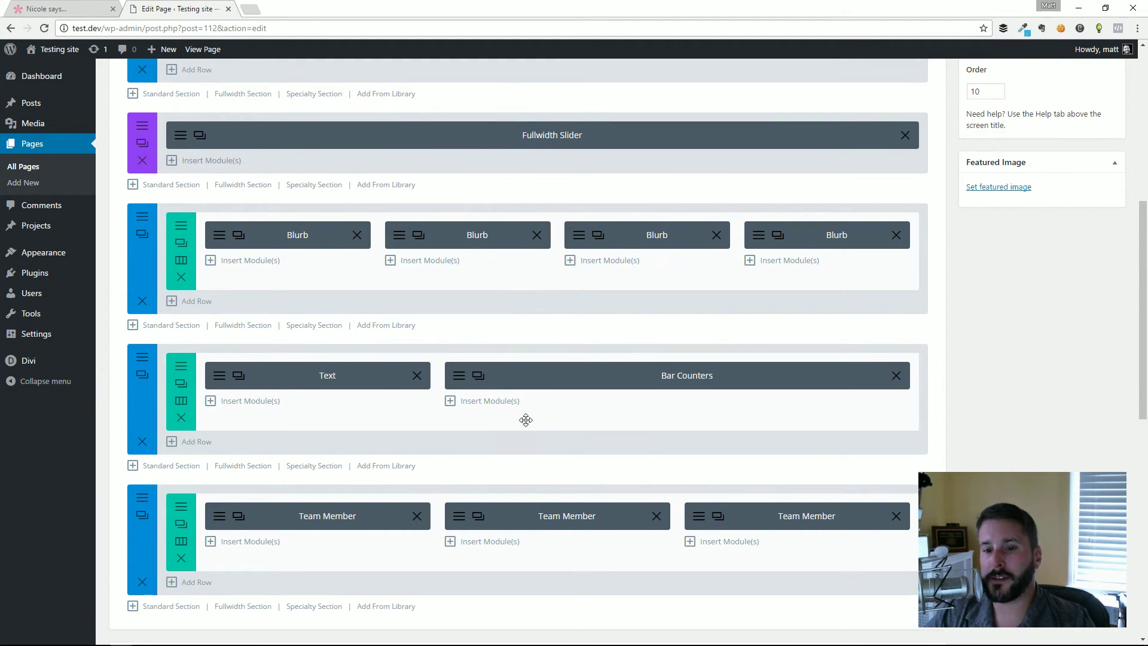
{"action": "scroll", "coordinate": [607, 275], "scroll_direction": "up", "scroll_amount": 2}
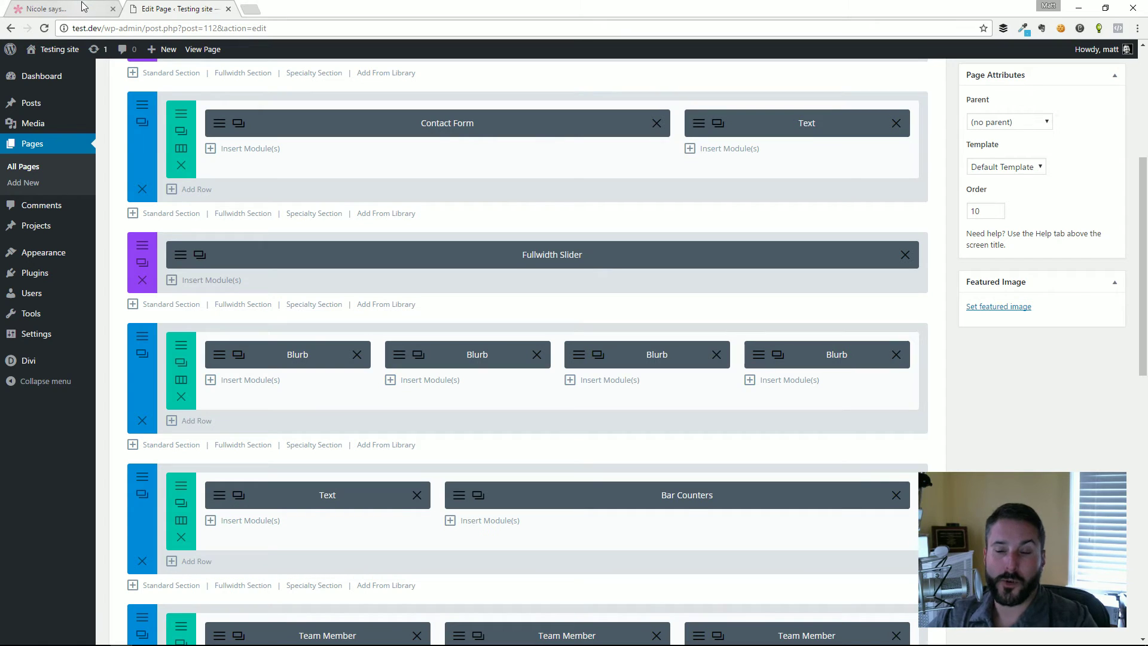
{"action": "scroll", "coordinate": [548, 361], "scroll_direction": "down", "scroll_amount": 5}
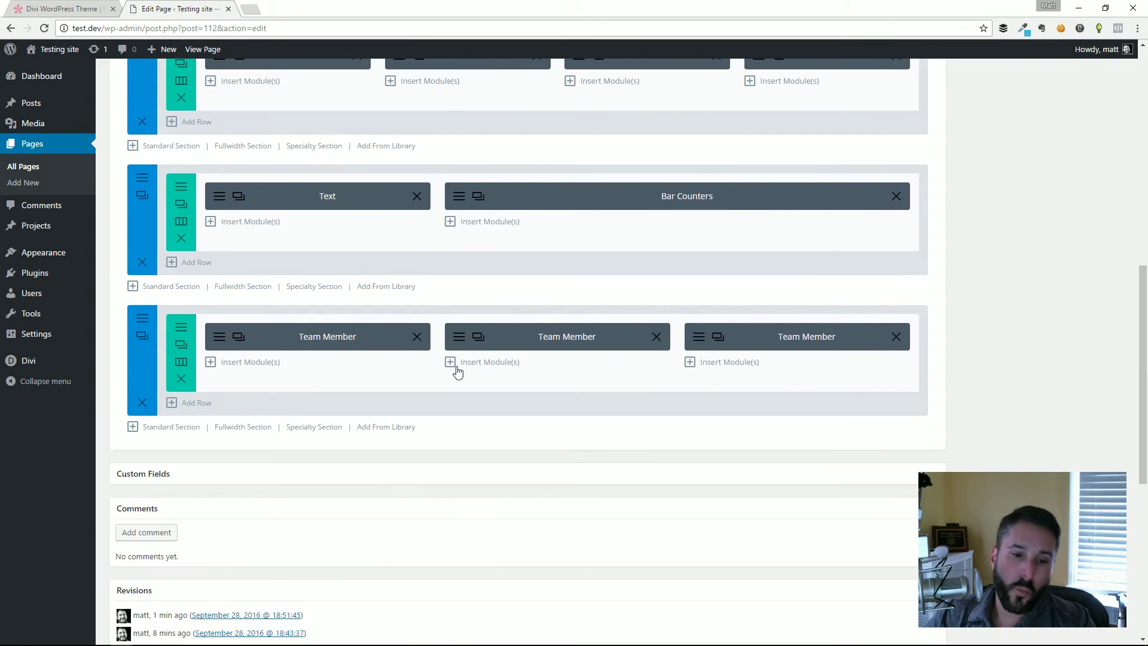
{"action": "scroll", "coordinate": [420, 173], "scroll_direction": "up", "scroll_amount": 8}
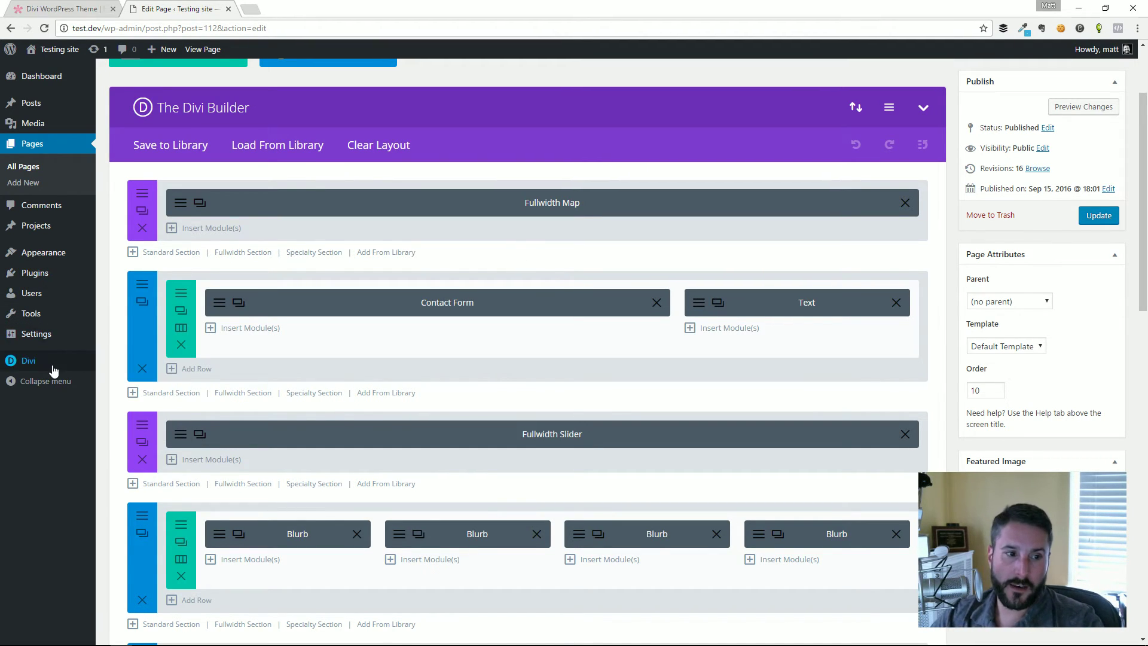
{"action": "mouse_move", "coordinate": [52, 361]}
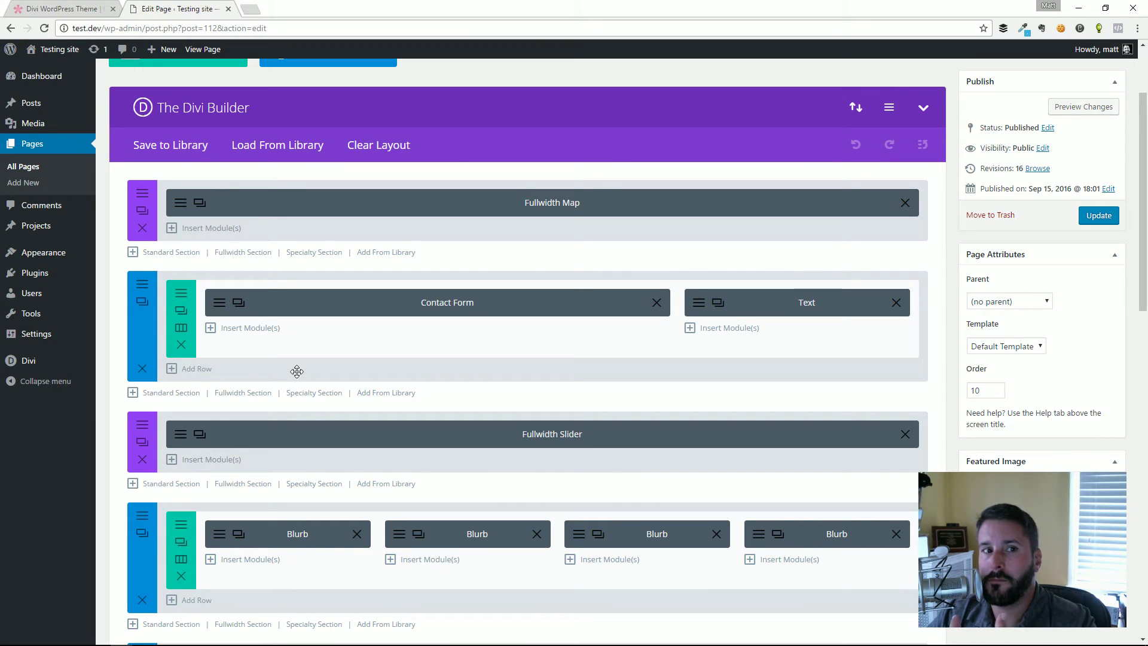
{"action": "scroll", "coordinate": [346, 318], "scroll_direction": "up", "scroll_amount": 2}
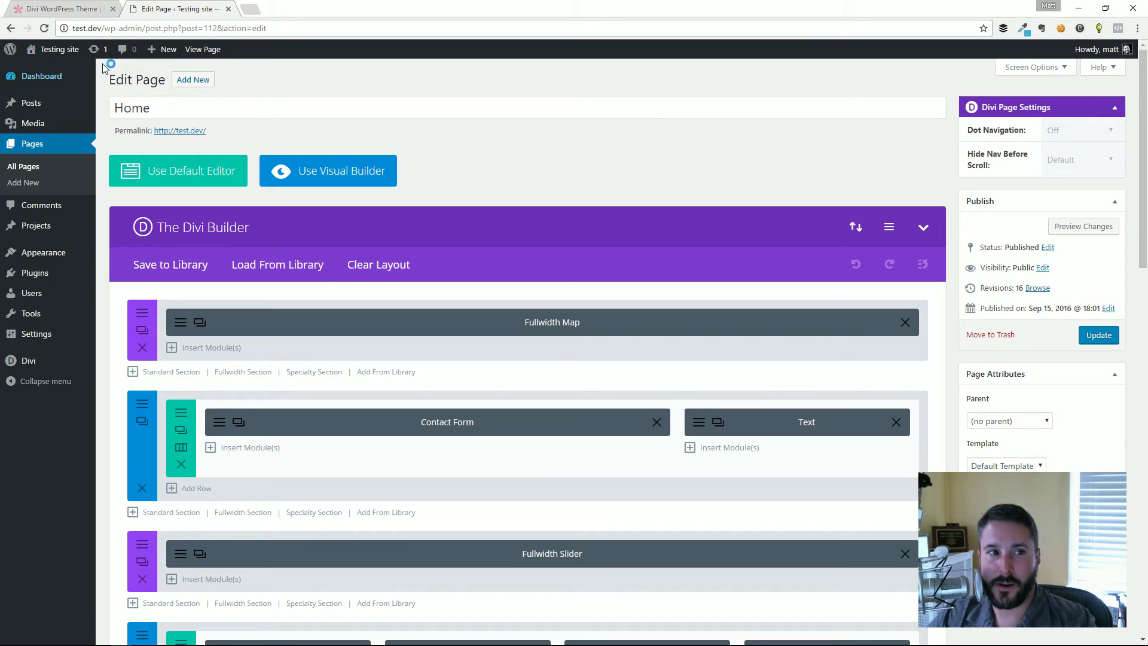
- Open the Home page in the Visual Builder and delete all three Team Member modules from its last row
{"action": "left_click", "coordinate": [351, 165]}
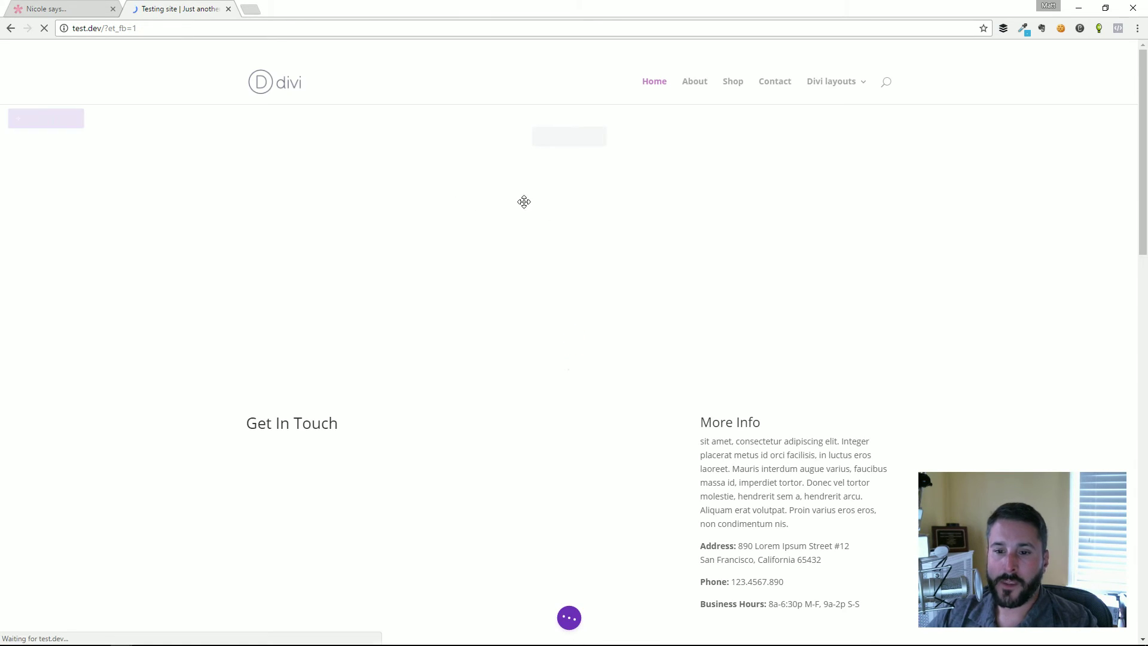
{"action": "scroll", "coordinate": [568, 462], "scroll_direction": "down", "scroll_amount": 10}
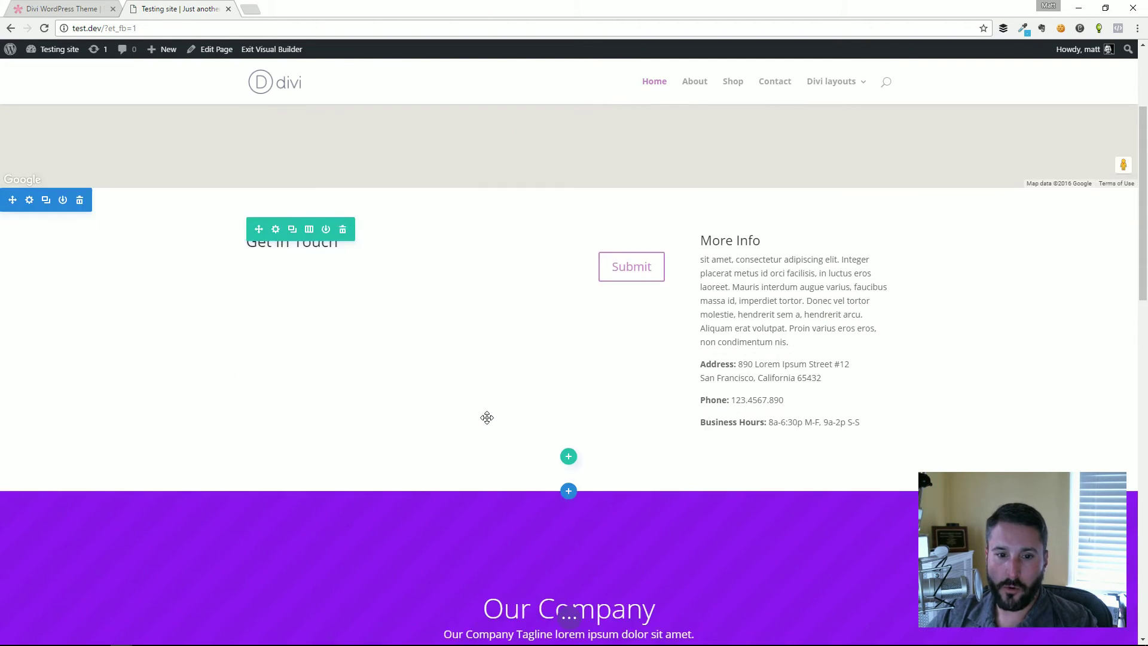
{"action": "scroll", "coordinate": [545, 391], "scroll_direction": "down", "scroll_amount": 5}
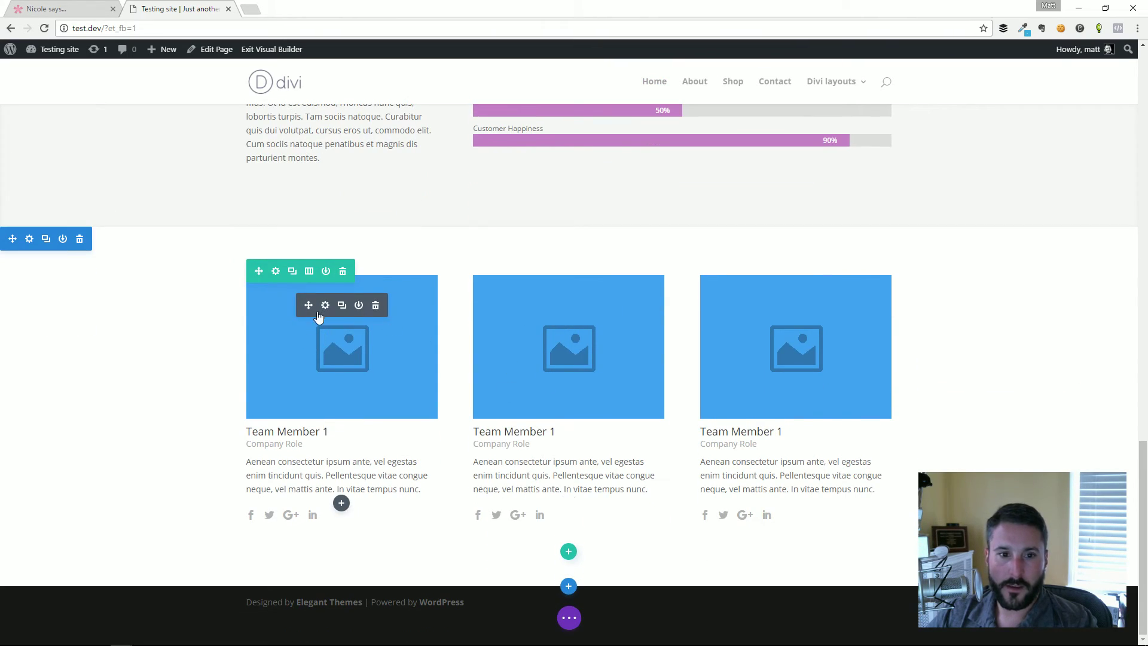
{"action": "left_click", "coordinate": [376, 306]}
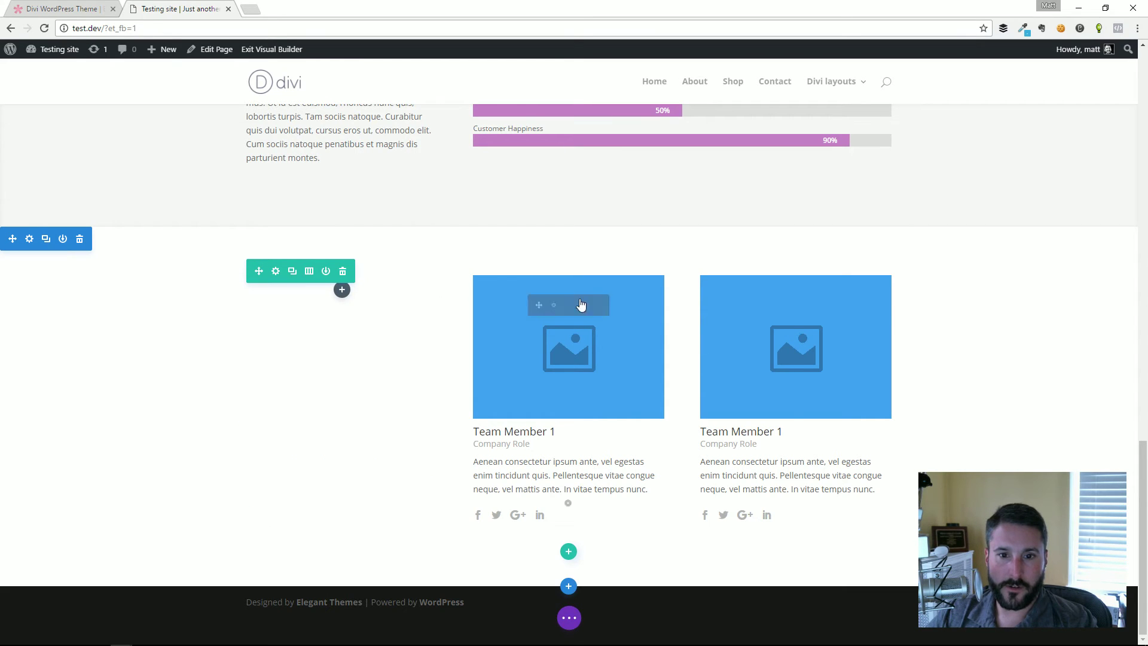
{"action": "left_click", "coordinate": [602, 305]}
{"action": "left_click", "coordinate": [828, 306]}
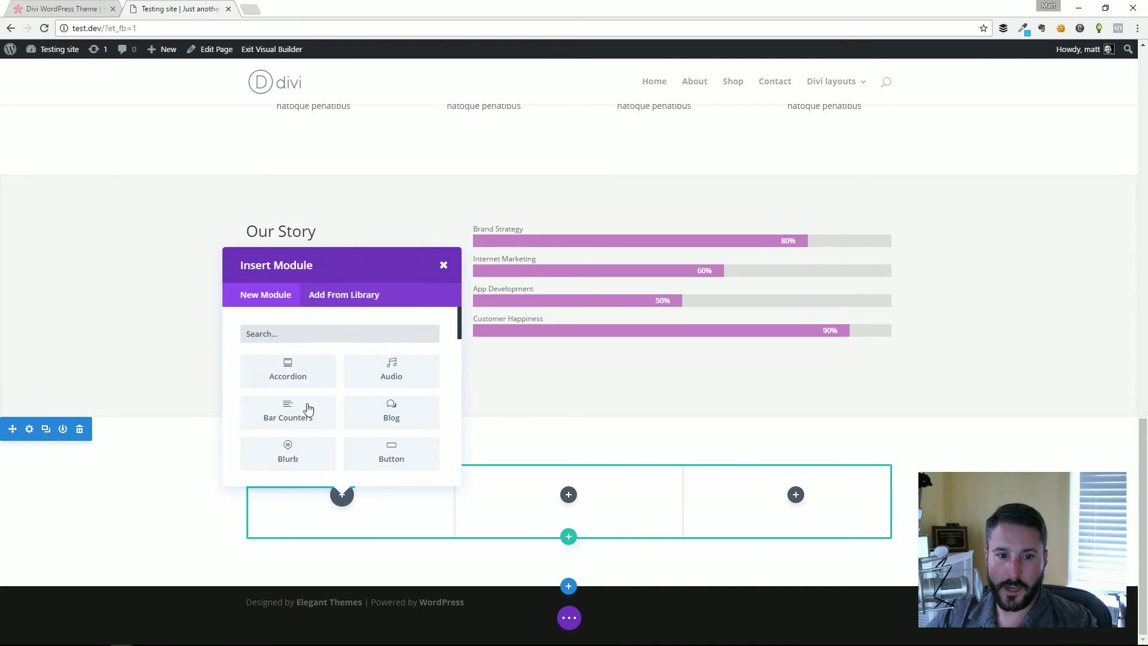
- Insert a Text module in the first column of the emptied row, dock its settings beside the page, and enter "Text here" as content
{"action": "scroll", "coordinate": [308, 409], "scroll_direction": "down", "scroll_amount": 2}
{"action": "scroll", "coordinate": [305, 359], "scroll_direction": "up", "scroll_amount": 2}
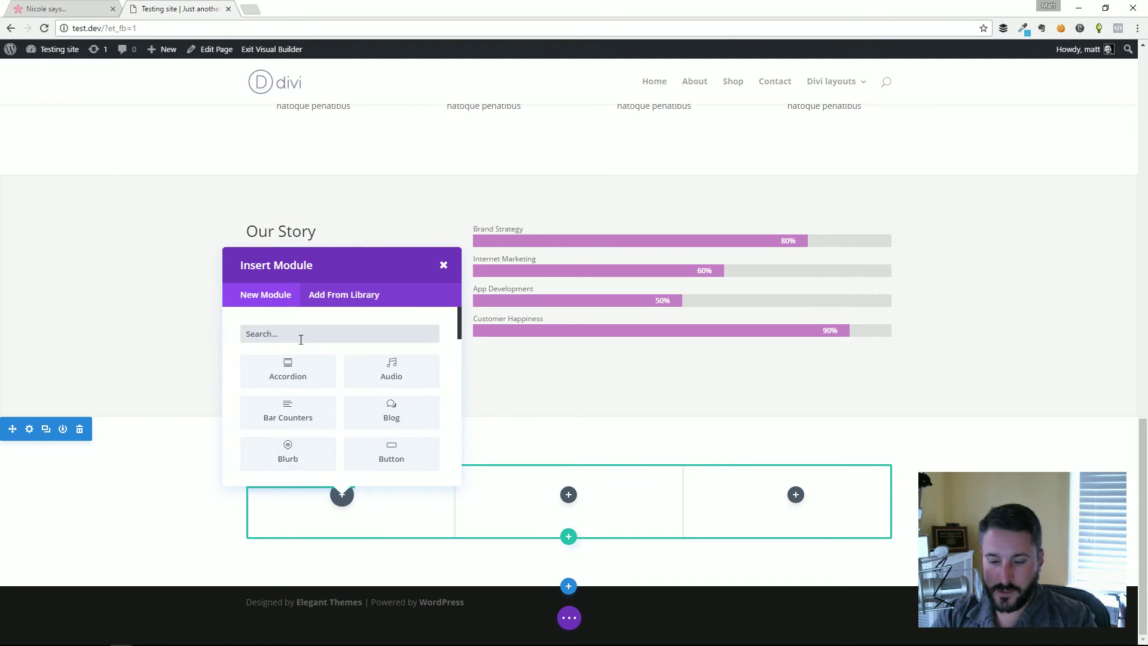
{"action": "left_click", "coordinate": [301, 339]}
{"action": "type", "text": "text"}
{"action": "left_click", "coordinate": [288, 371]}
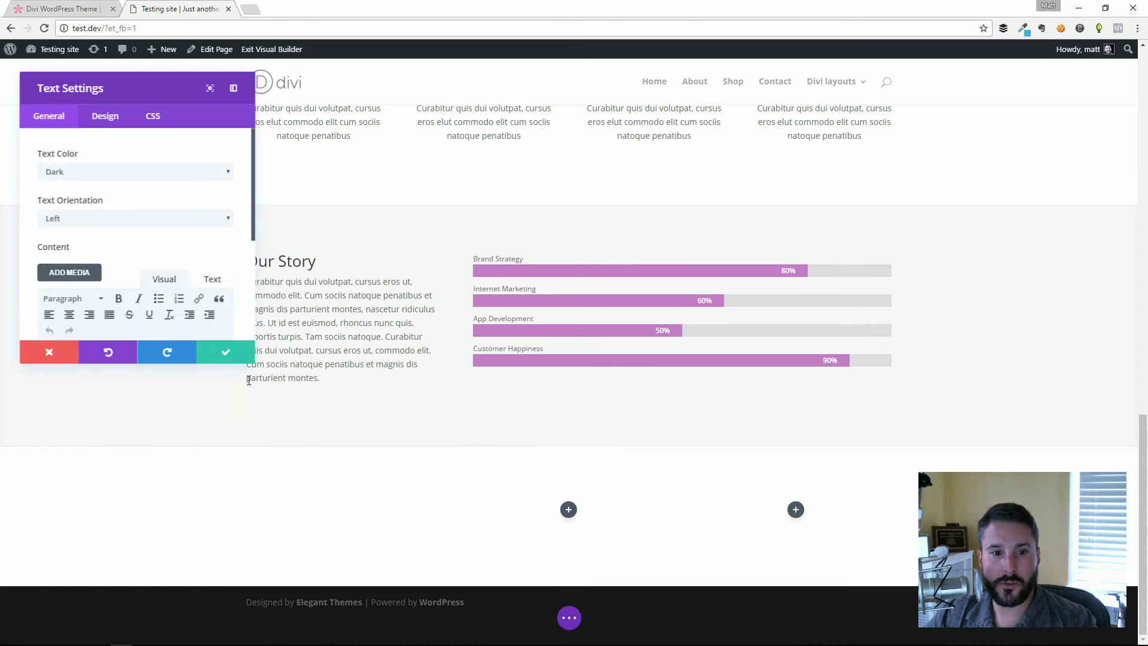
{"action": "left_click", "coordinate": [235, 87]}
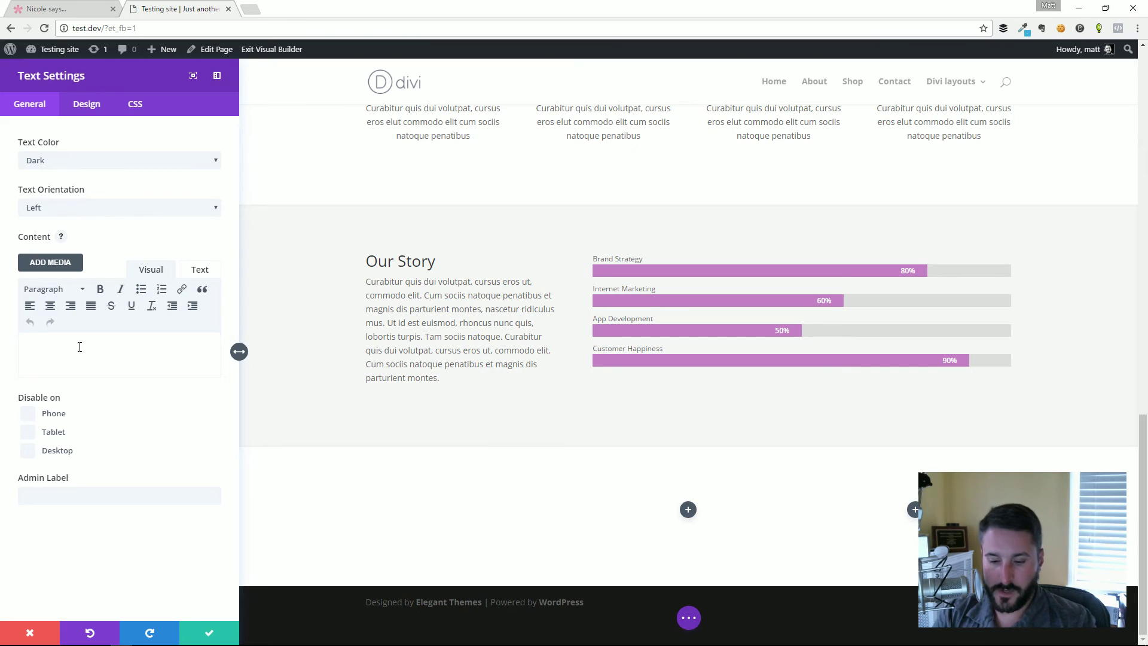
{"action": "type", "text": "here"}
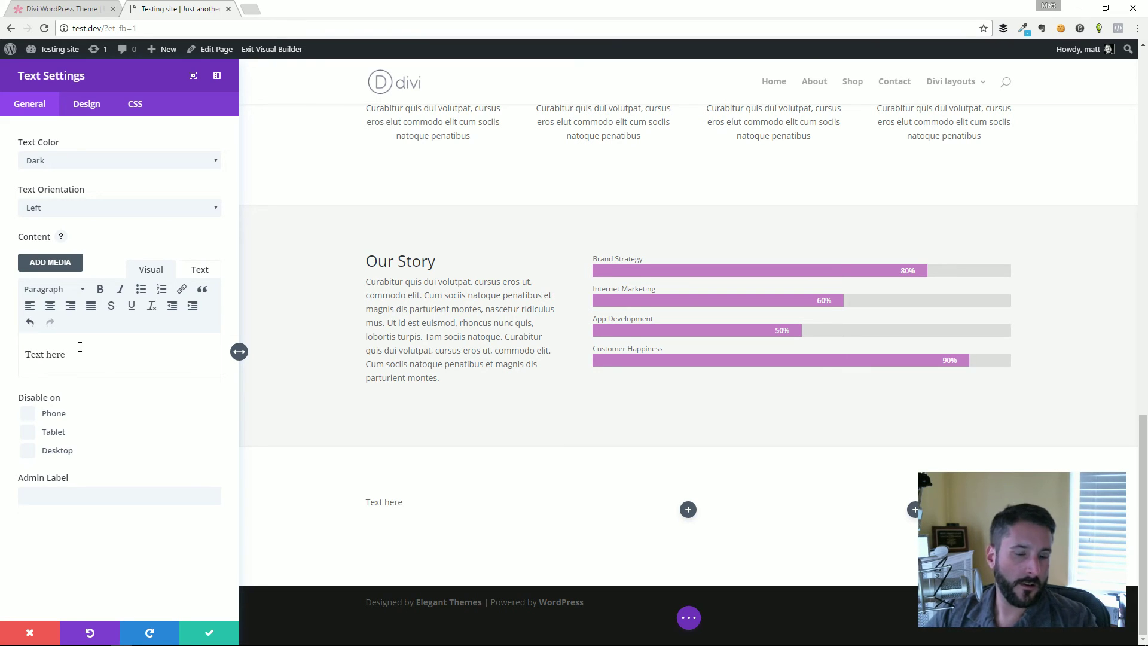
- Format the new module's text as a centred Heading 3 and save the module settings
{"action": "key", "text": "ctrl+a"}
{"action": "left_click", "coordinate": [52, 292]}
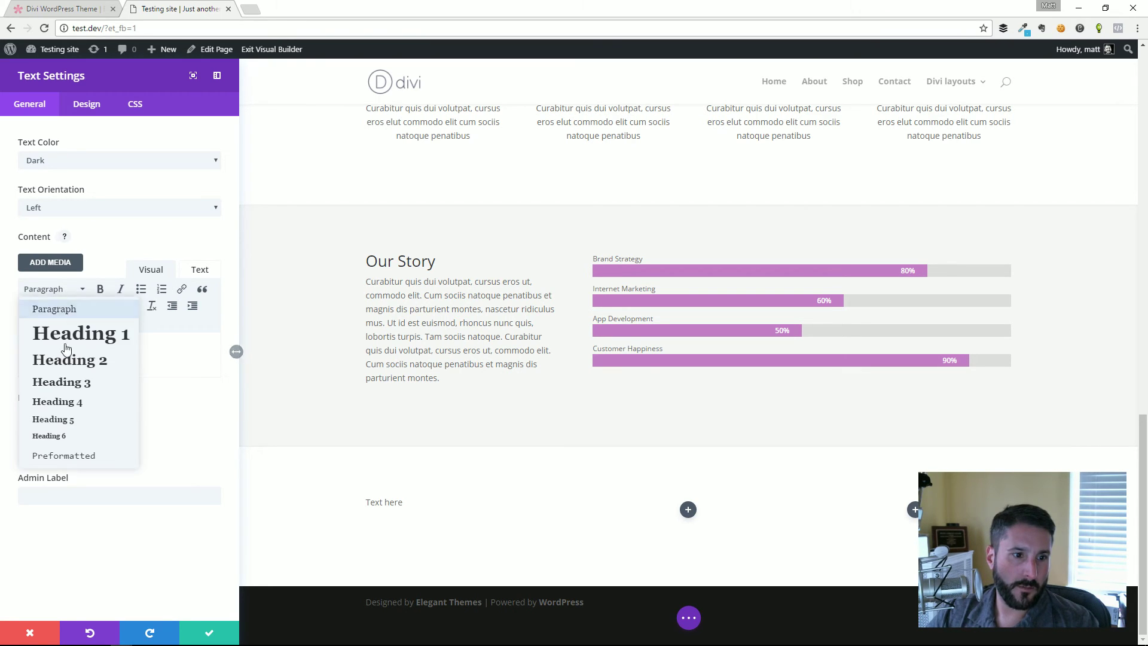
{"action": "left_click", "coordinate": [63, 384]}
{"action": "left_click", "coordinate": [50, 305]}
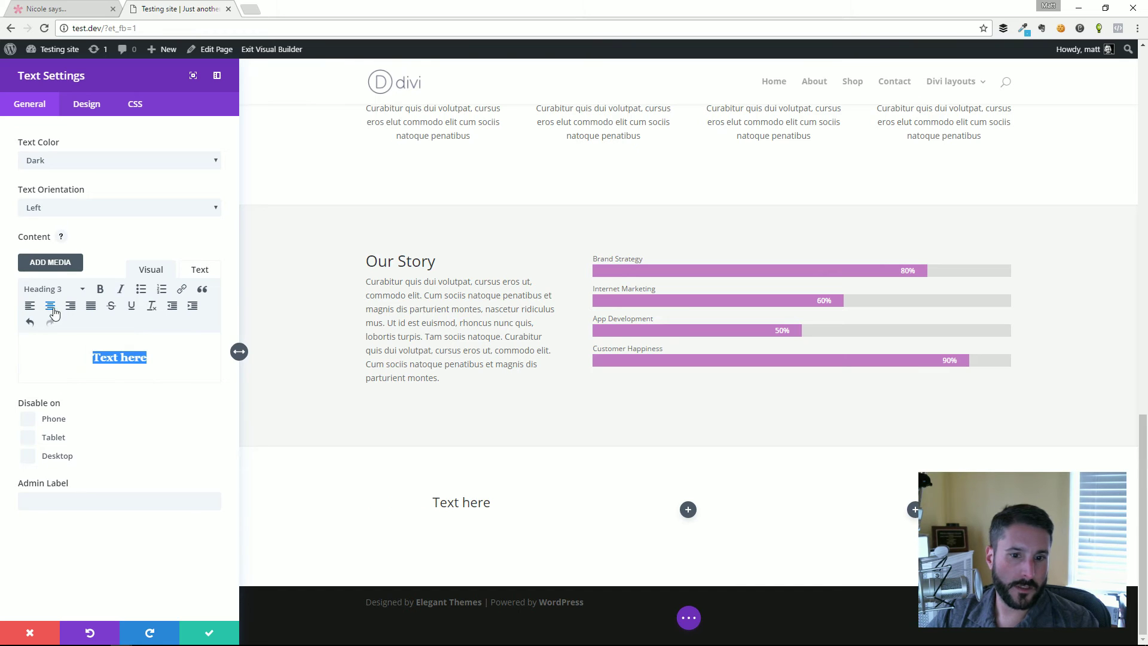
{"action": "left_click", "coordinate": [221, 634]}
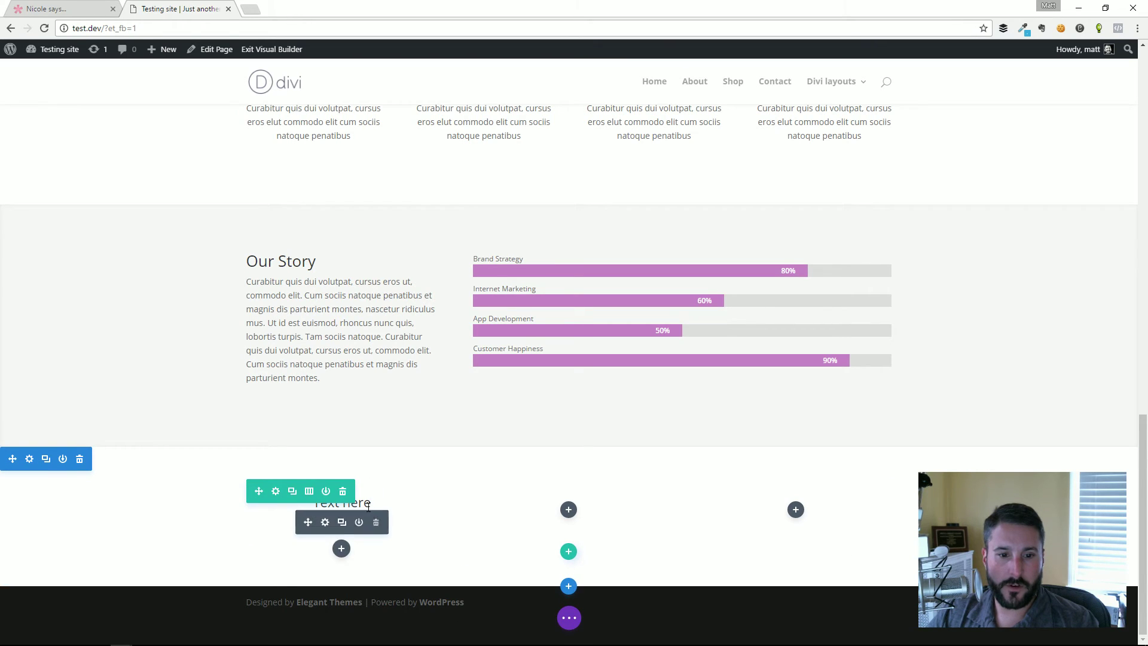
- Duplicate the "Text here" module three times within the first column
{"action": "left_click", "coordinate": [344, 520]}
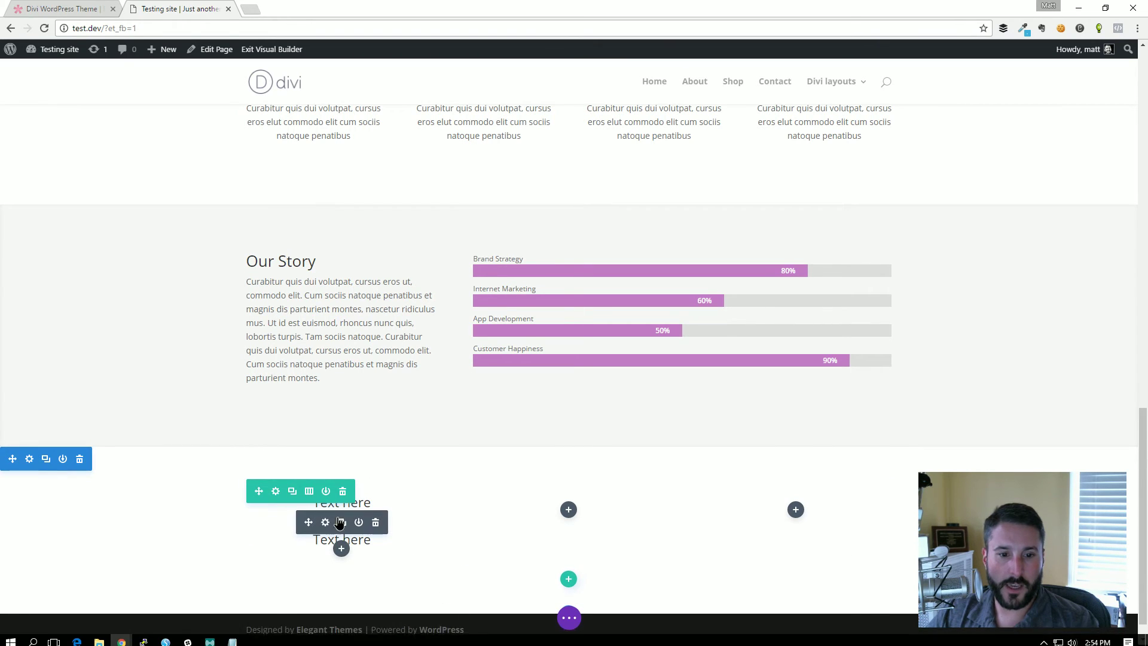
{"action": "left_click", "coordinate": [342, 520]}
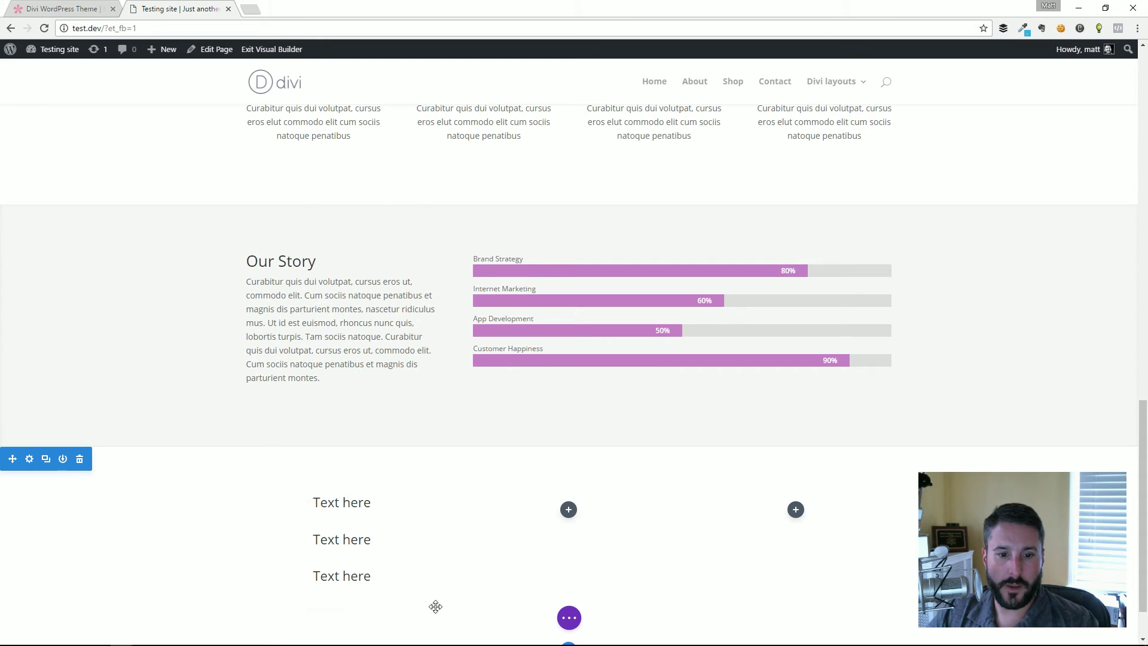
{"action": "left_click", "coordinate": [341, 538]}
{"action": "scroll", "coordinate": [594, 532], "scroll_direction": "down", "scroll_amount": 2}
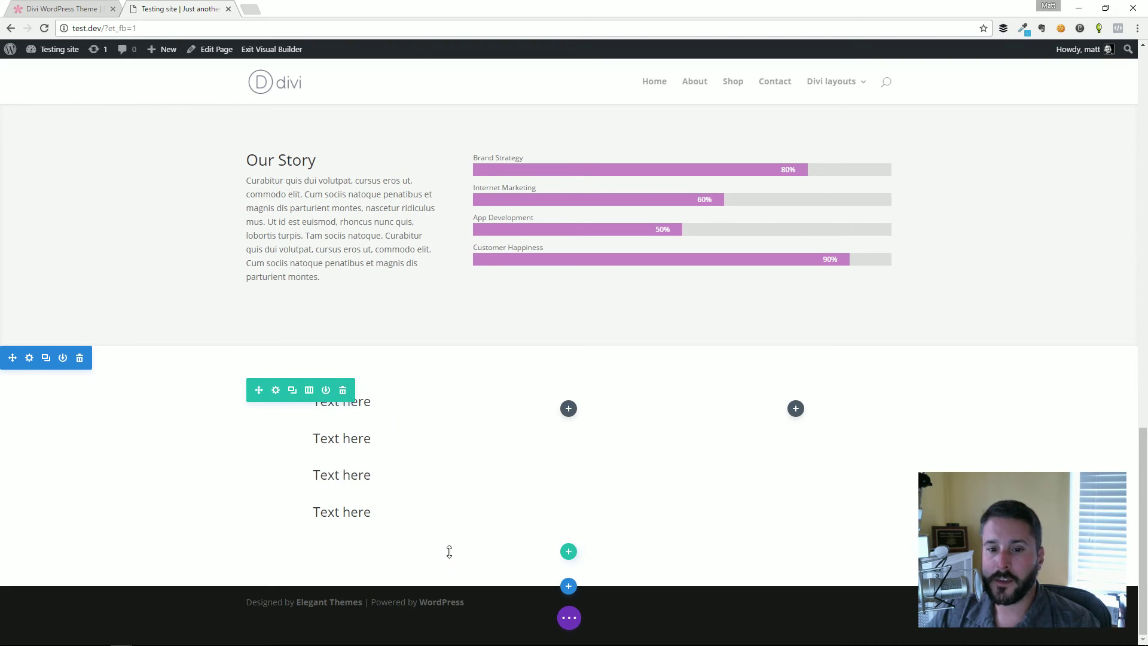
- Move one "Text here" copy into the second column and another into the third column
{"action": "scroll", "coordinate": [413, 532], "scroll_direction": "up", "scroll_amount": 3}
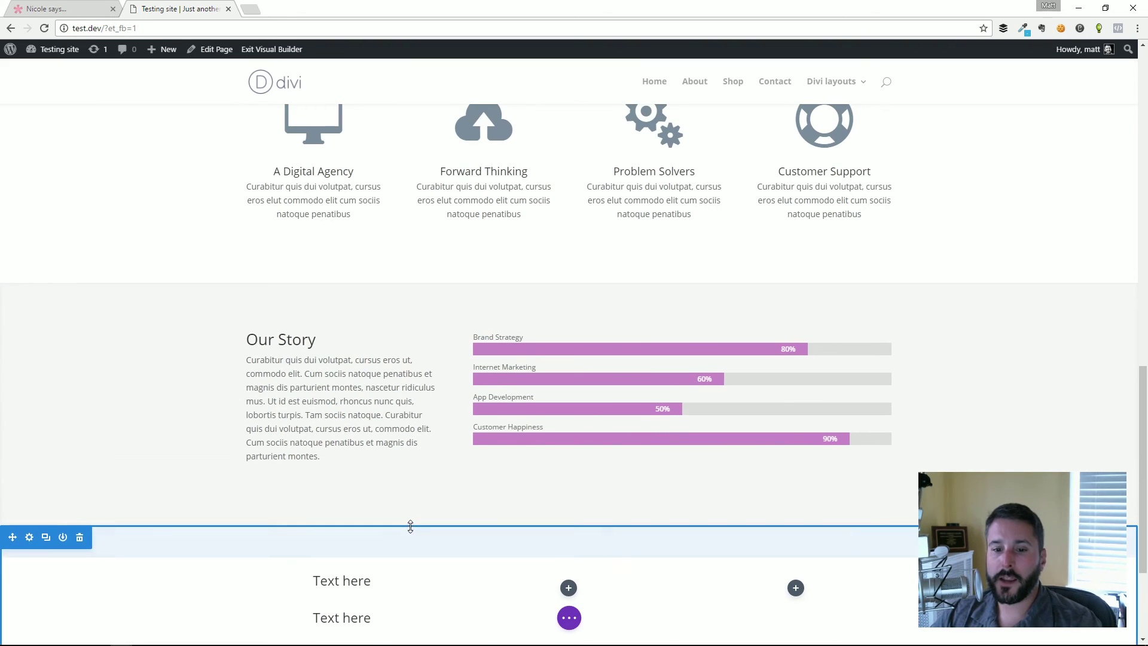
{"action": "scroll", "coordinate": [410, 520], "scroll_direction": "down", "scroll_amount": 3}
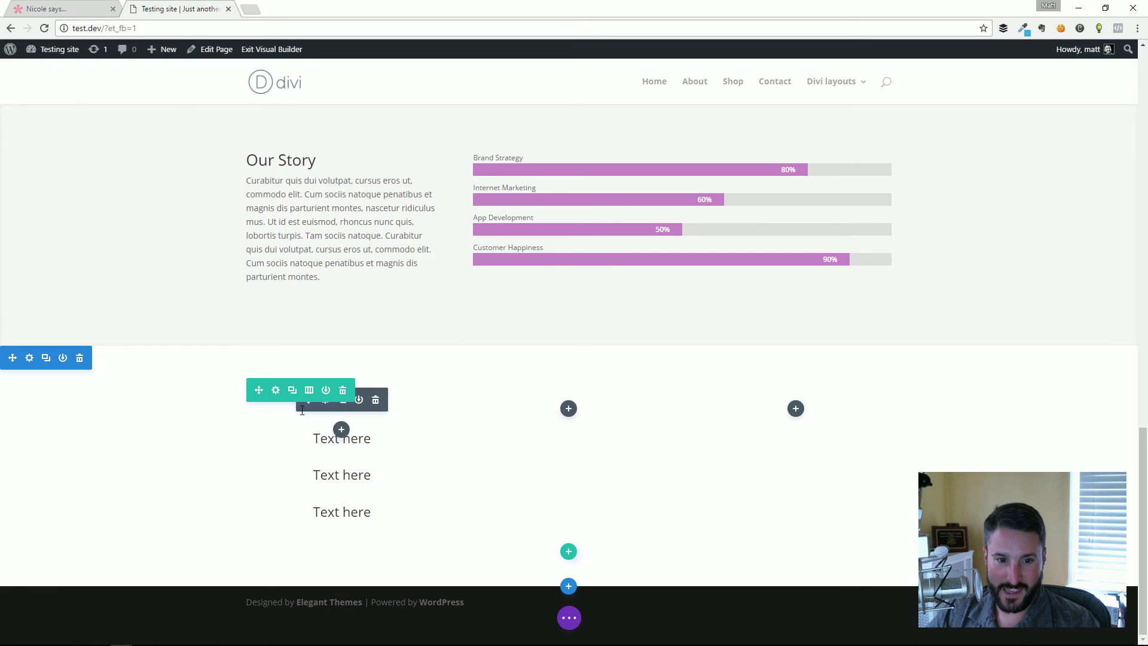
{"action": "left_click_drag", "start_coordinate": [306, 418], "coordinate": [568, 443]}
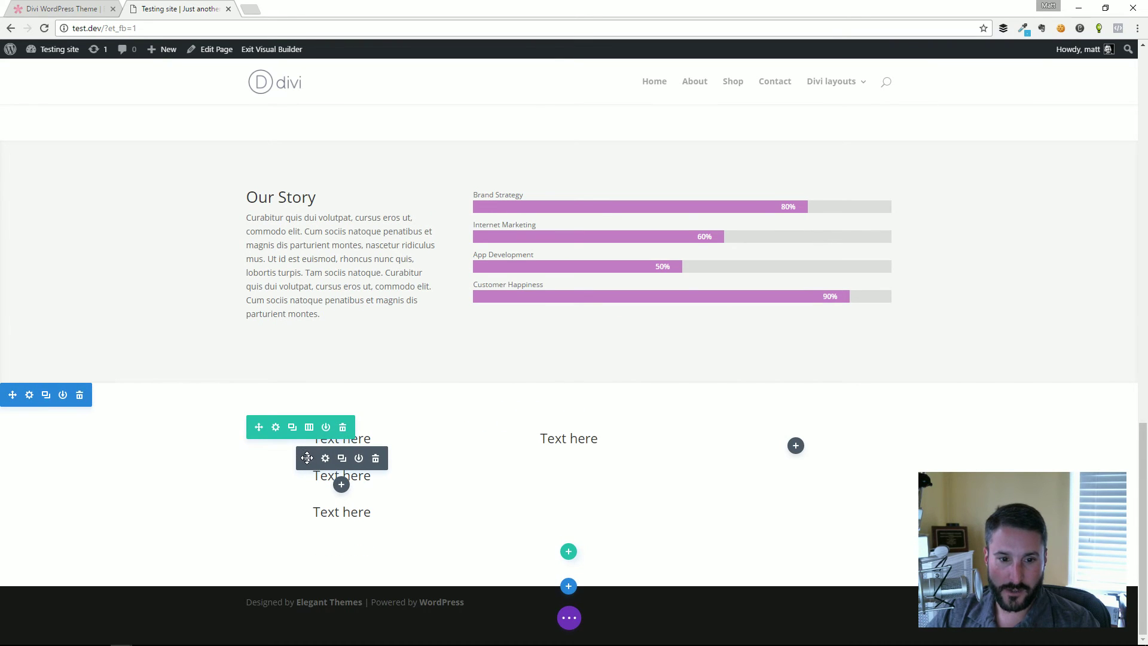
{"action": "left_click_drag", "start_coordinate": [307, 458], "coordinate": [790, 470]}
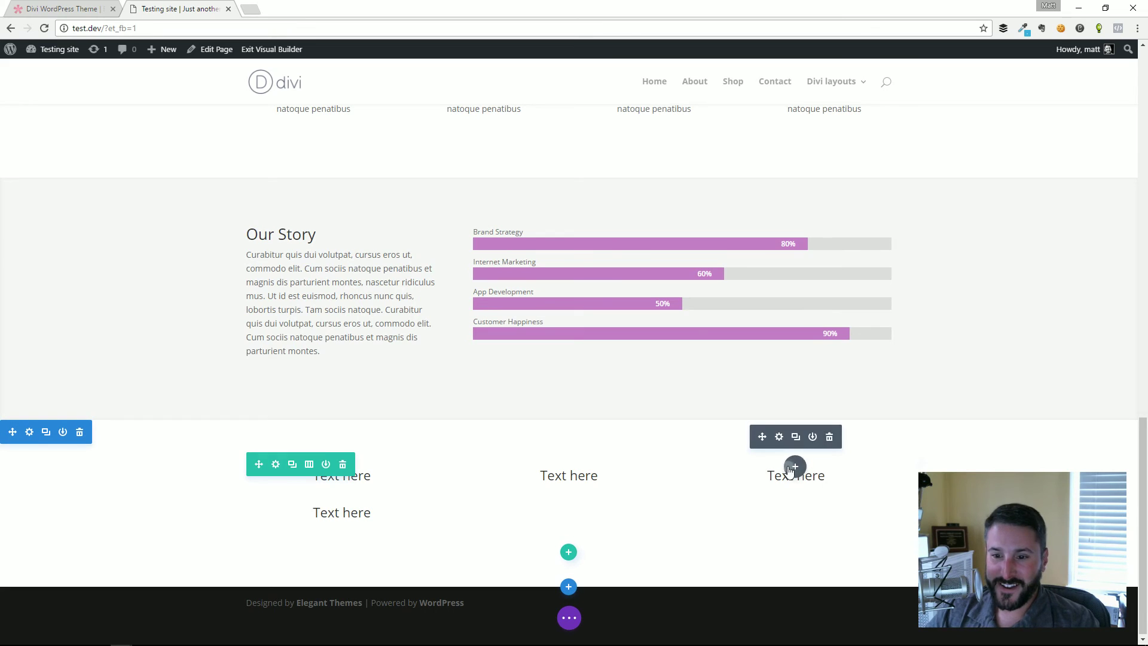
{"action": "left_click", "coordinate": [793, 467]}
{"action": "left_click", "coordinate": [896, 237]}
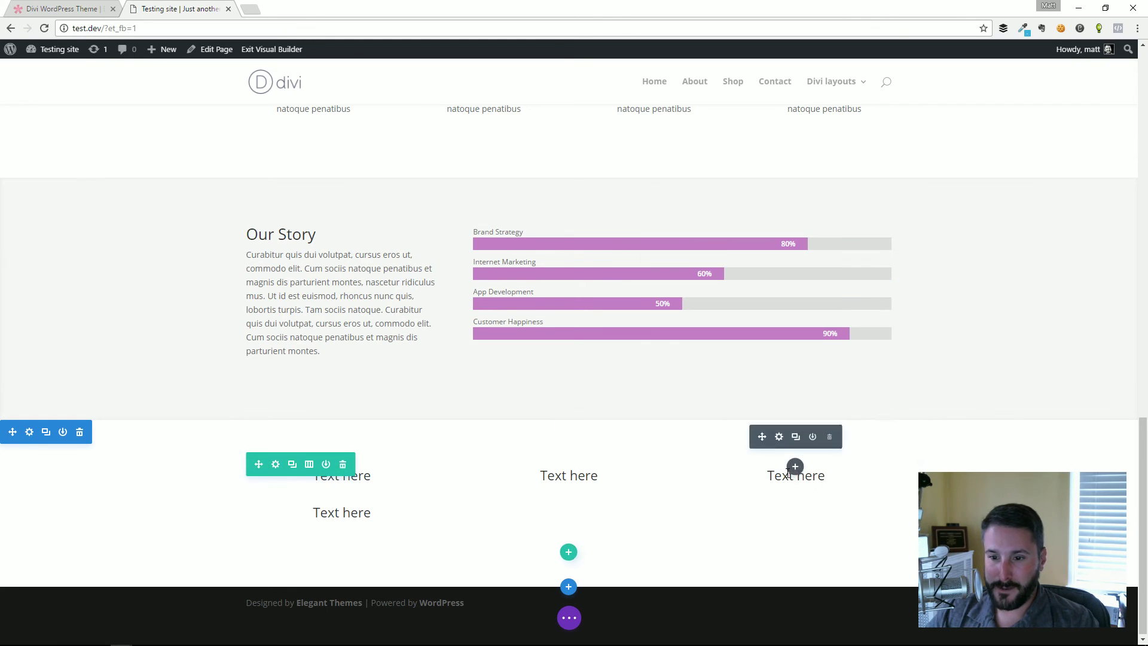
- Replace the word "Text" with "asdasd" in the third column's heading and move that module to the top of the first column
{"action": "left_click", "coordinate": [778, 474]}
{"action": "double_click", "coordinate": [781, 475]}
{"action": "type", "text": "asdasd"}
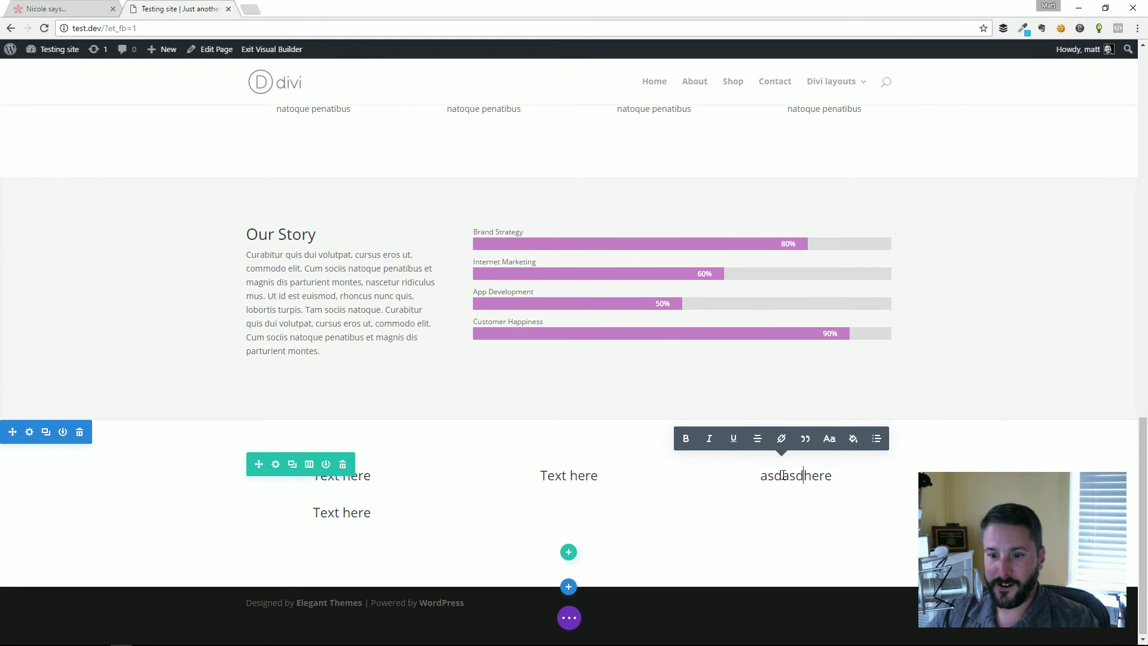
{"action": "left_click", "coordinate": [720, 505]}
{"action": "left_click_drag", "start_coordinate": [770, 434], "coordinate": [359, 469]}
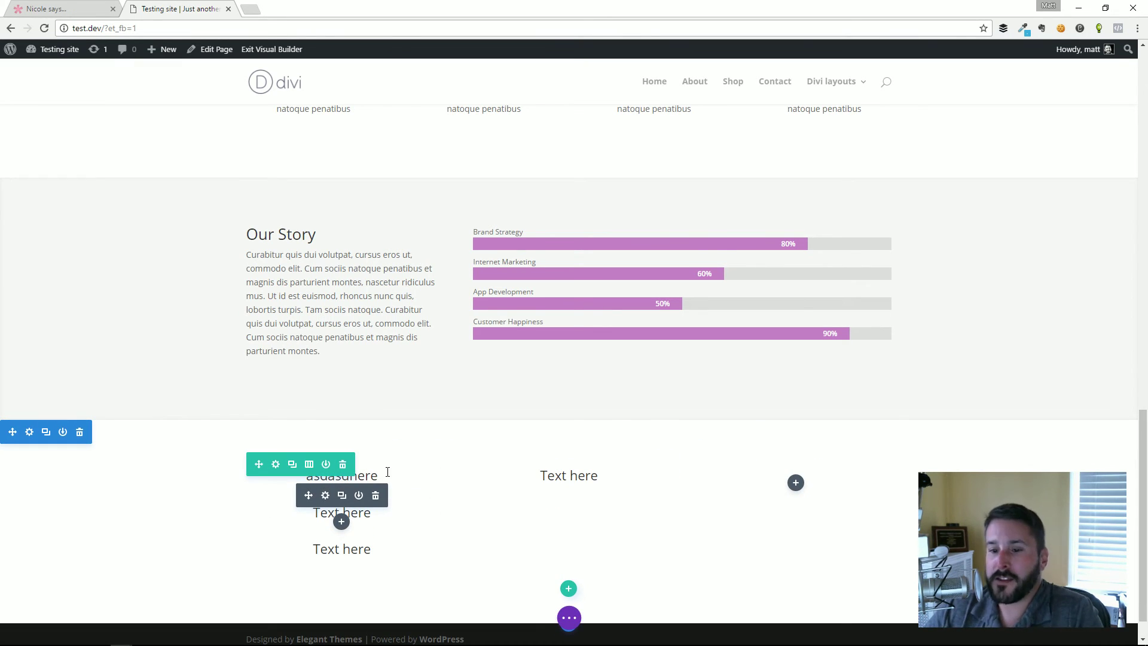
- Look back over the edited homepage up to the map section and activate inline editing on the More Info text
{"action": "scroll", "coordinate": [407, 454], "scroll_direction": "up", "scroll_amount": 10}
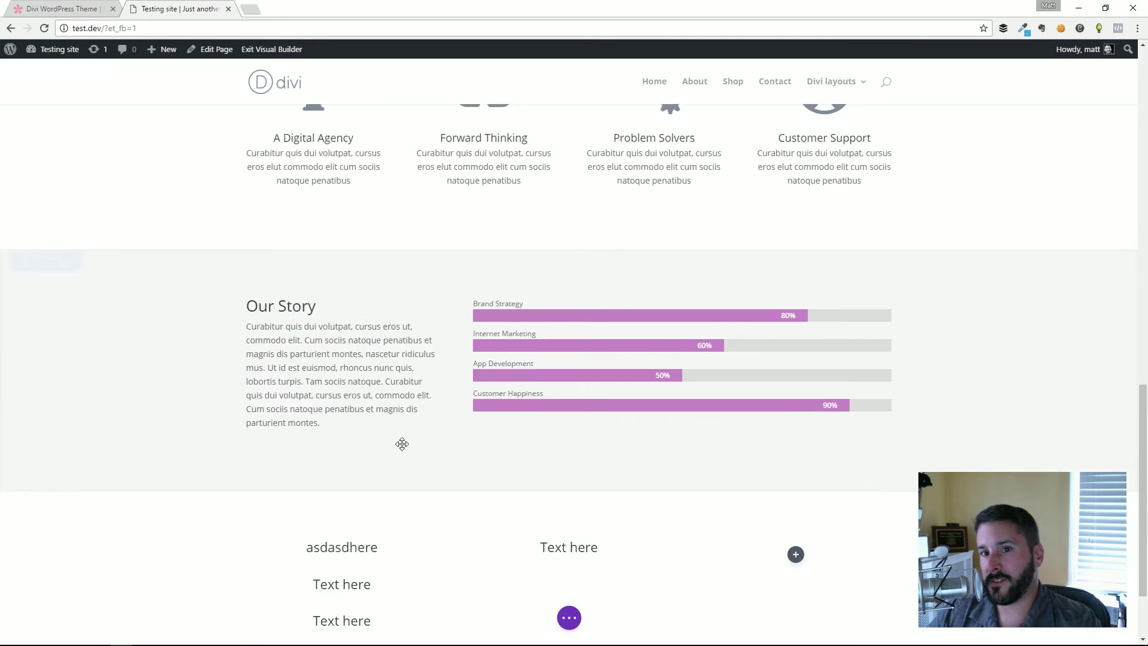
{"action": "scroll", "coordinate": [417, 426], "scroll_direction": "down", "scroll_amount": 10}
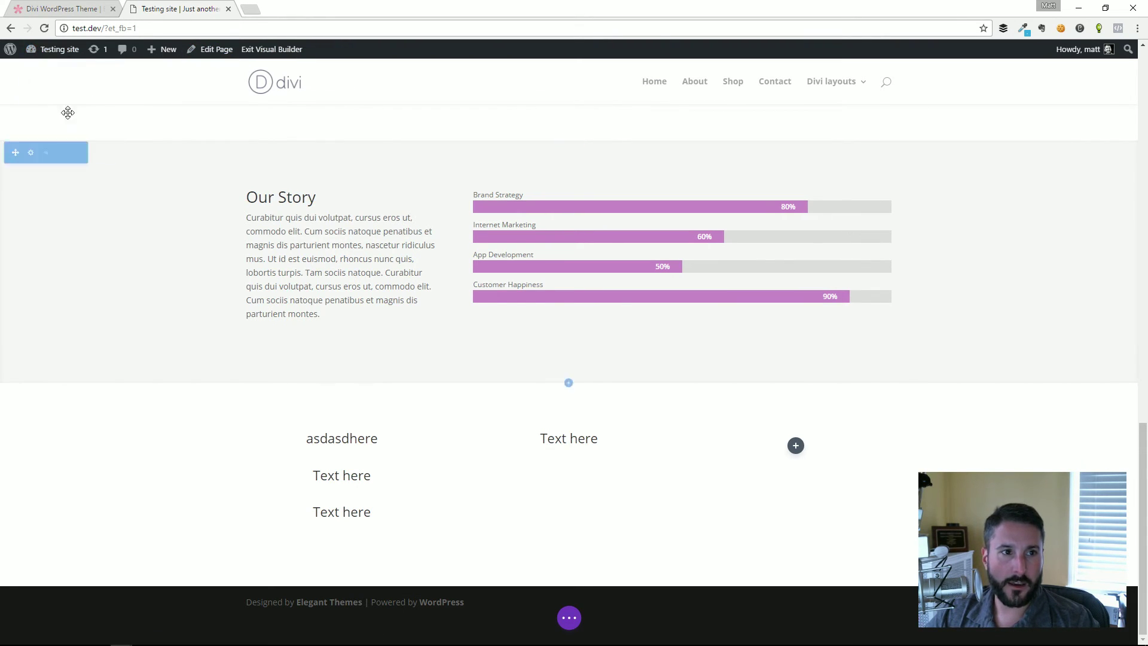
{"action": "mouse_move", "coordinate": [52, 49]}
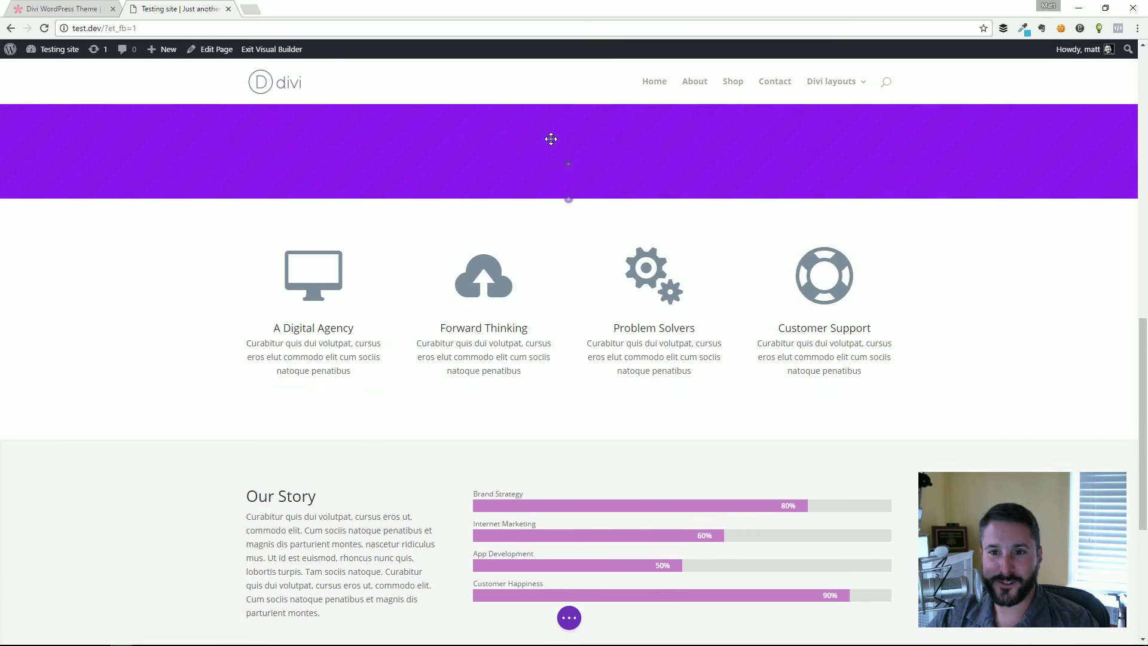
{"action": "scroll", "coordinate": [551, 136], "scroll_direction": "up", "scroll_amount": 15}
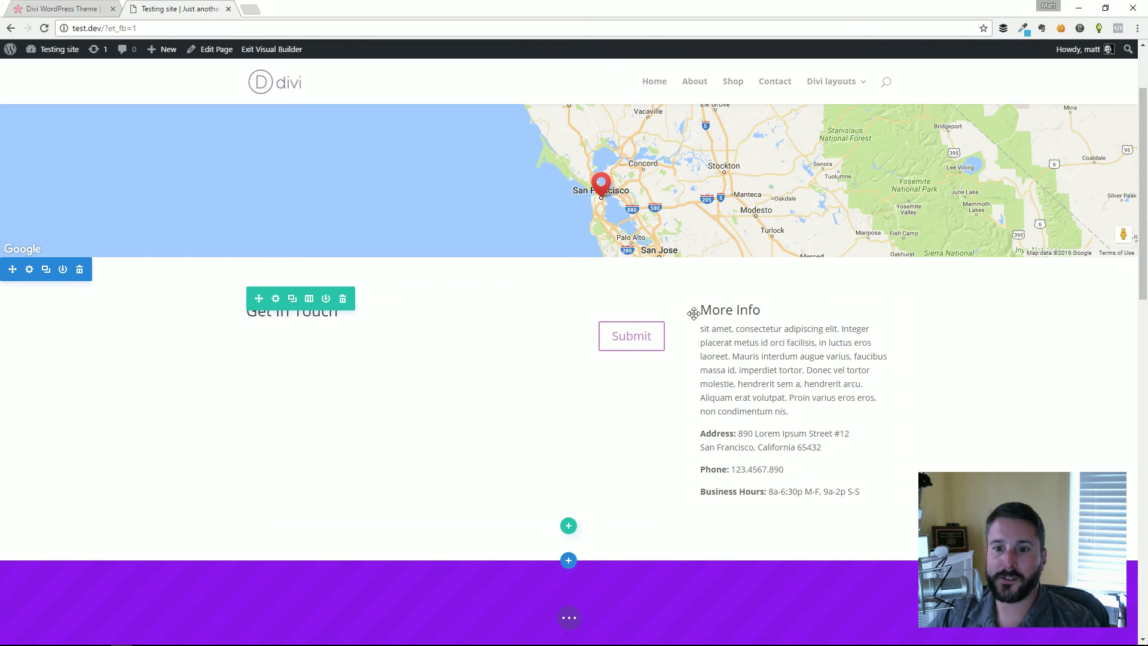
{"action": "left_click", "coordinate": [721, 344]}
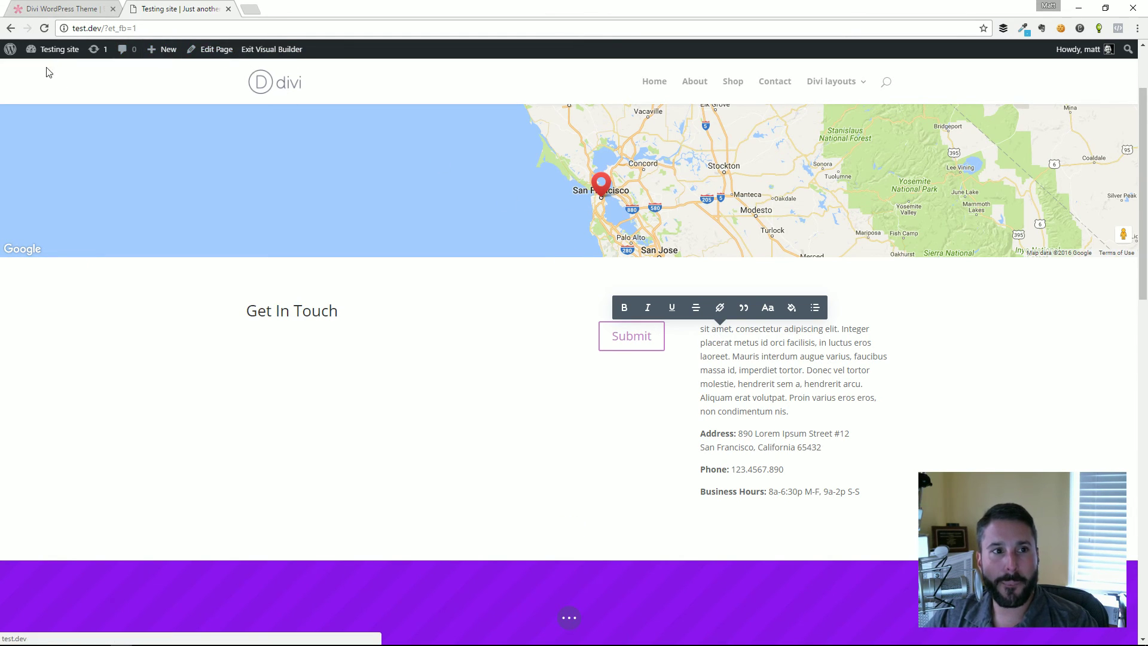
- Leave the Visual Builder for the WordPress dashboard without saving the page changes
{"action": "mouse_move", "coordinate": [53, 50]}
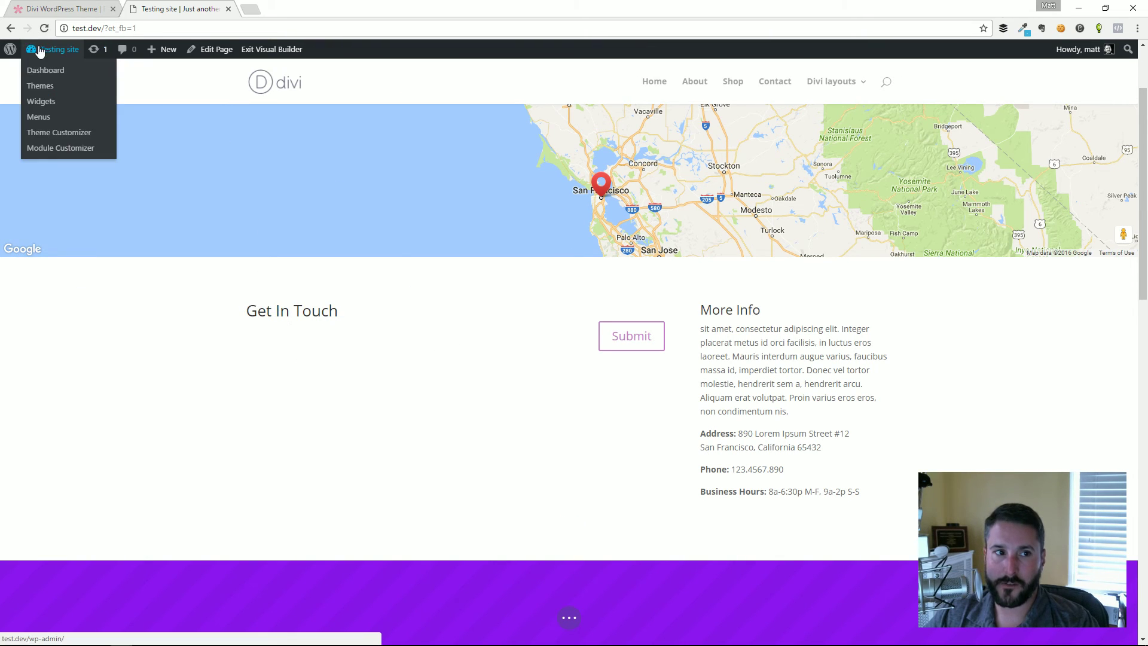
{"action": "left_click", "coordinate": [47, 71]}
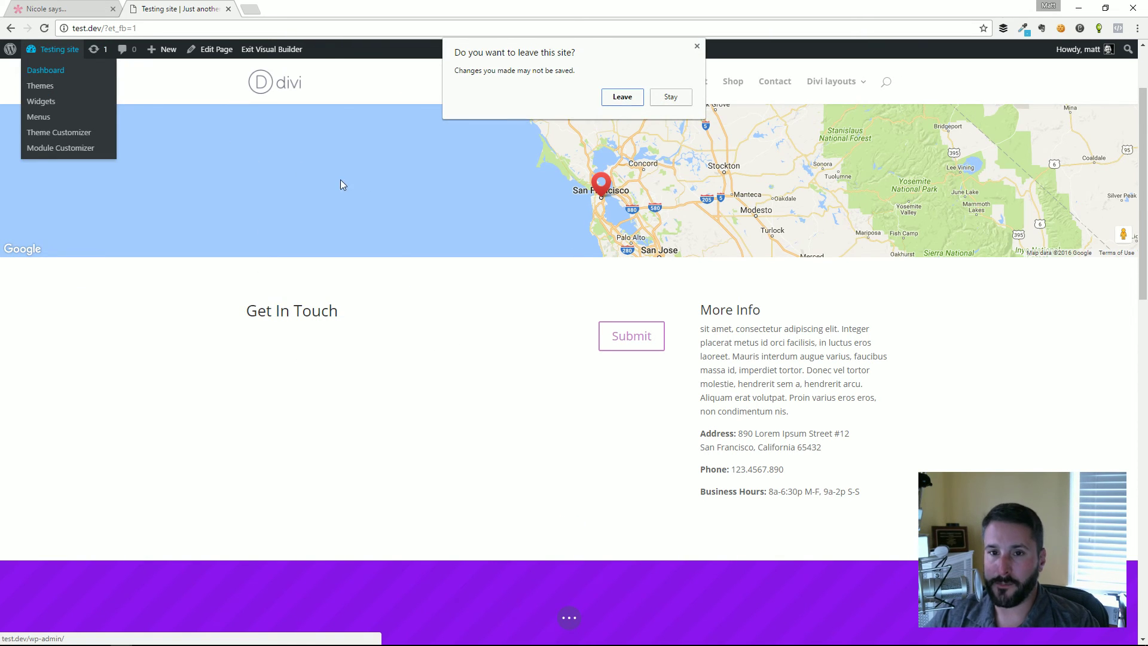
{"action": "left_click", "coordinate": [613, 98]}
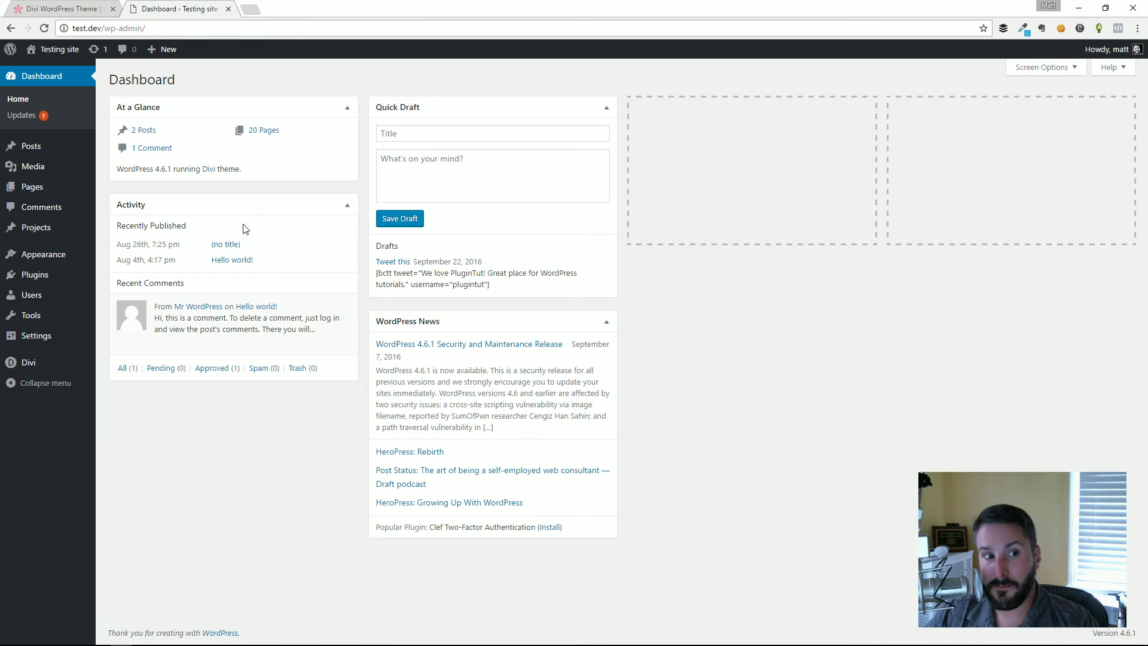
- Open the list of all pages and look through it down to the end
{"action": "mouse_move", "coordinate": [41, 151]}
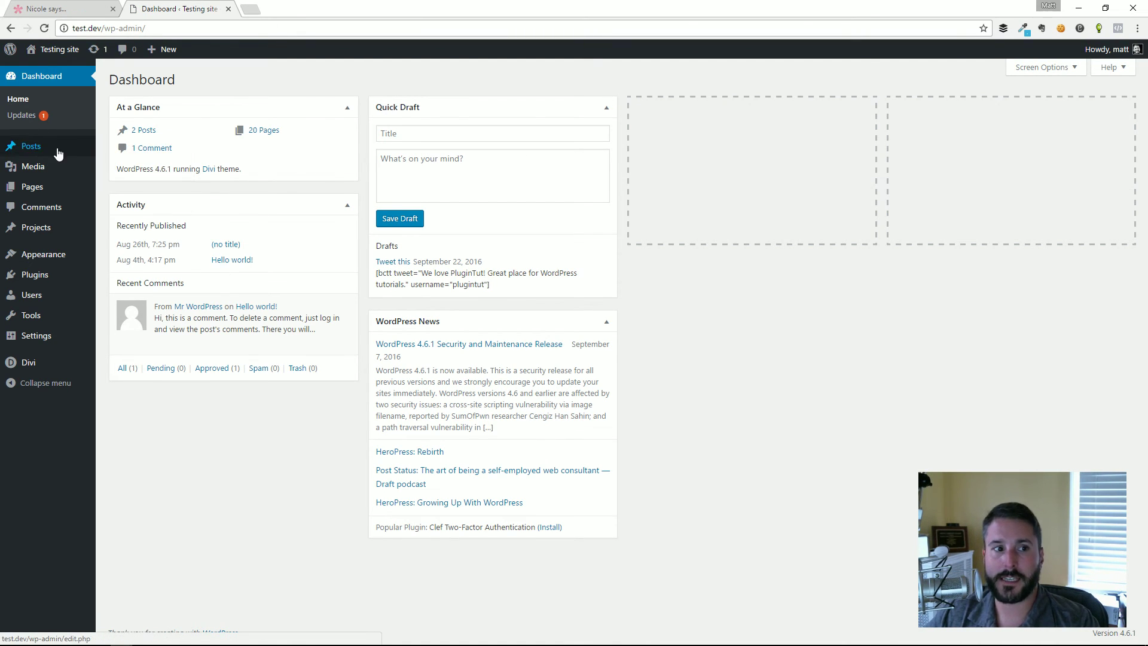
{"action": "mouse_move", "coordinate": [59, 185]}
{"action": "left_click", "coordinate": [127, 191]}
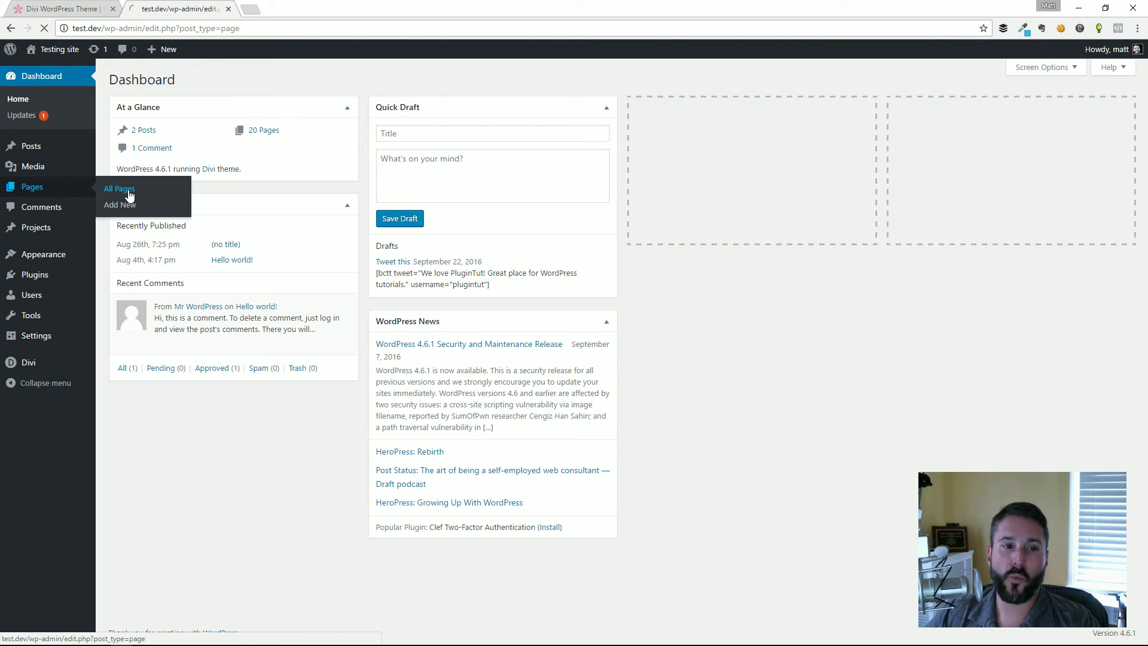
{"action": "scroll", "coordinate": [265, 233], "scroll_direction": "down", "scroll_amount": 6}
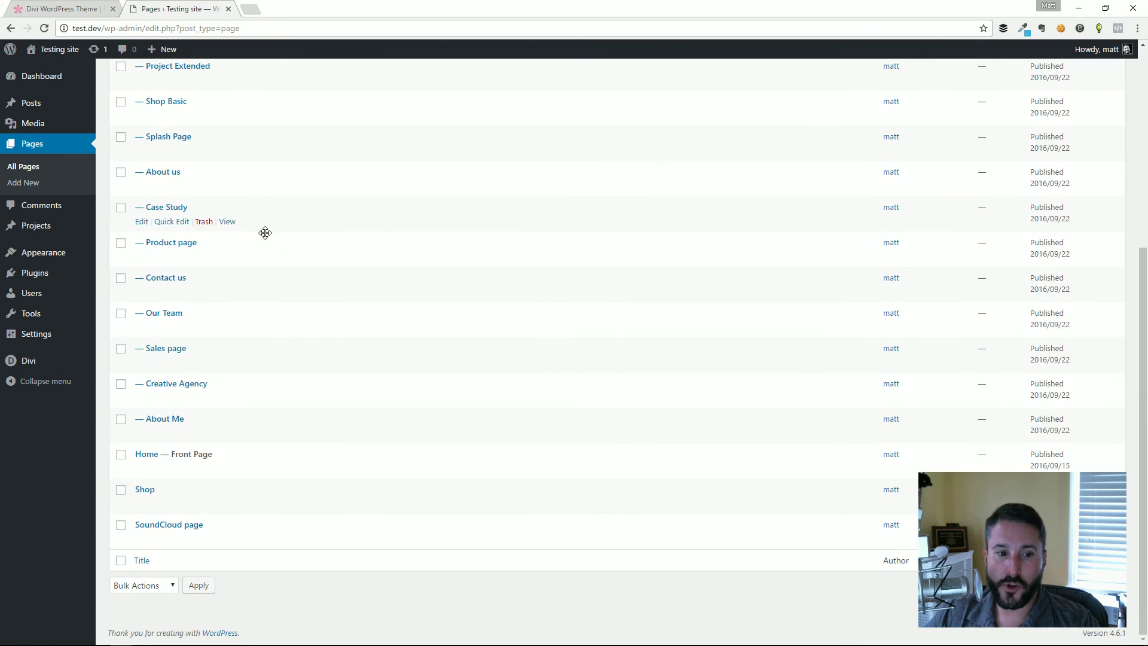
- Activate the Twenty Fifteen theme in place of Divi
{"action": "mouse_move", "coordinate": [54, 253]}
{"action": "left_click", "coordinate": [148, 263]}
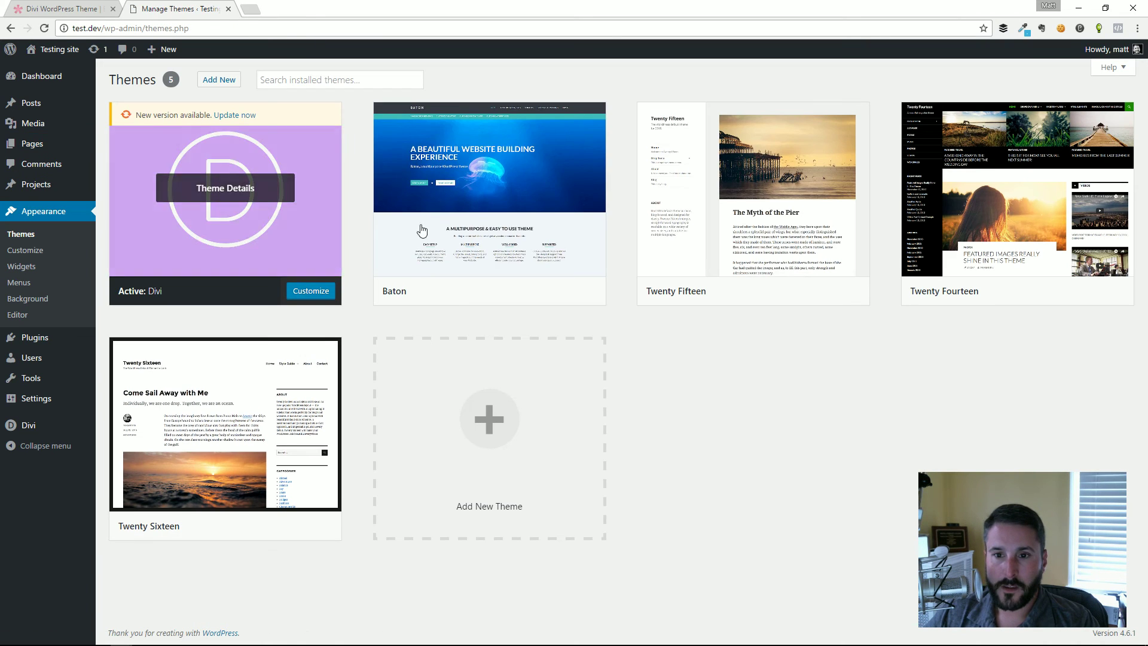
{"action": "mouse_move", "coordinate": [727, 261]}
{"action": "left_click", "coordinate": [788, 295]}
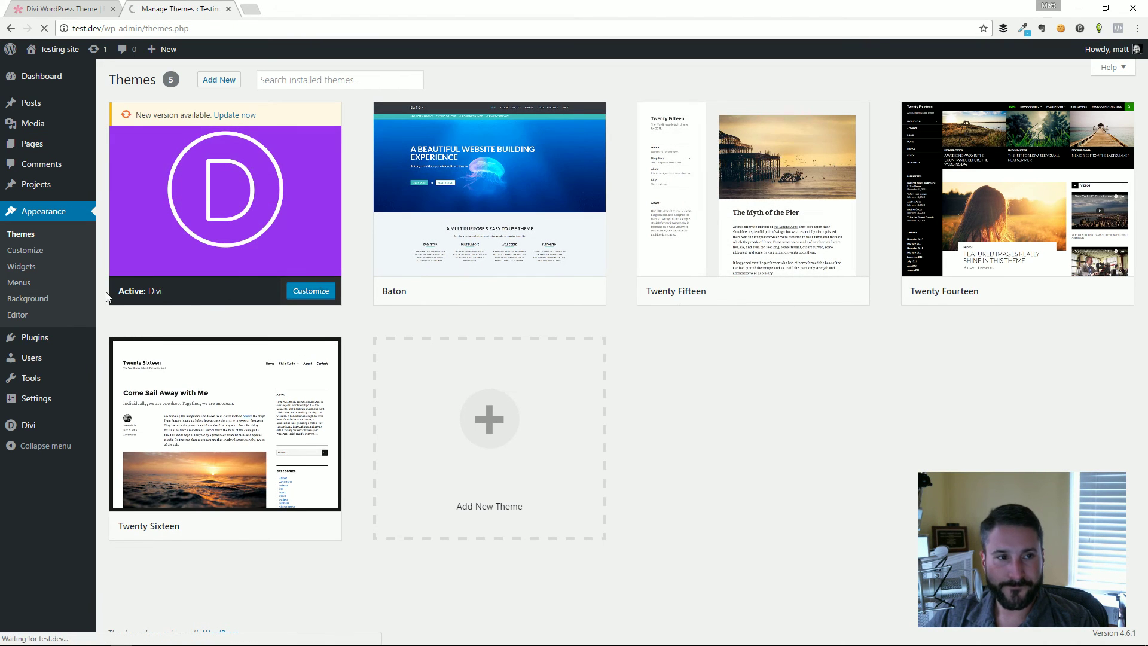
- Visit the site's front end and highlight the raw Divi shortcodes at the beginning of the Home page content
{"action": "mouse_move", "coordinate": [70, 53]}
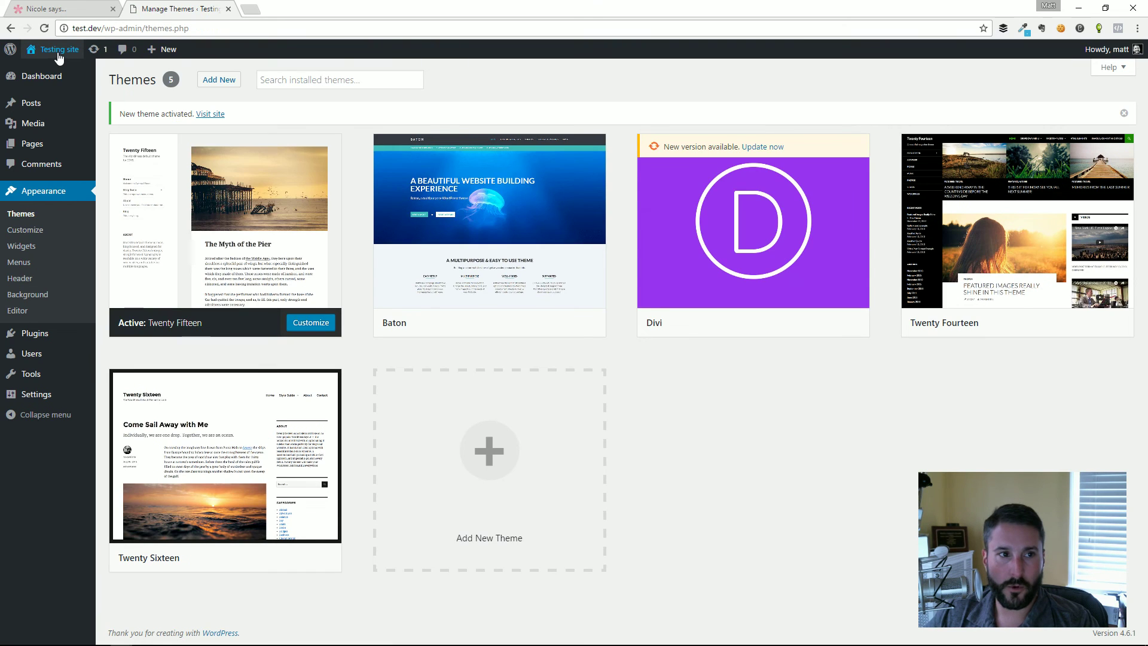
{"action": "left_click", "coordinate": [50, 72]}
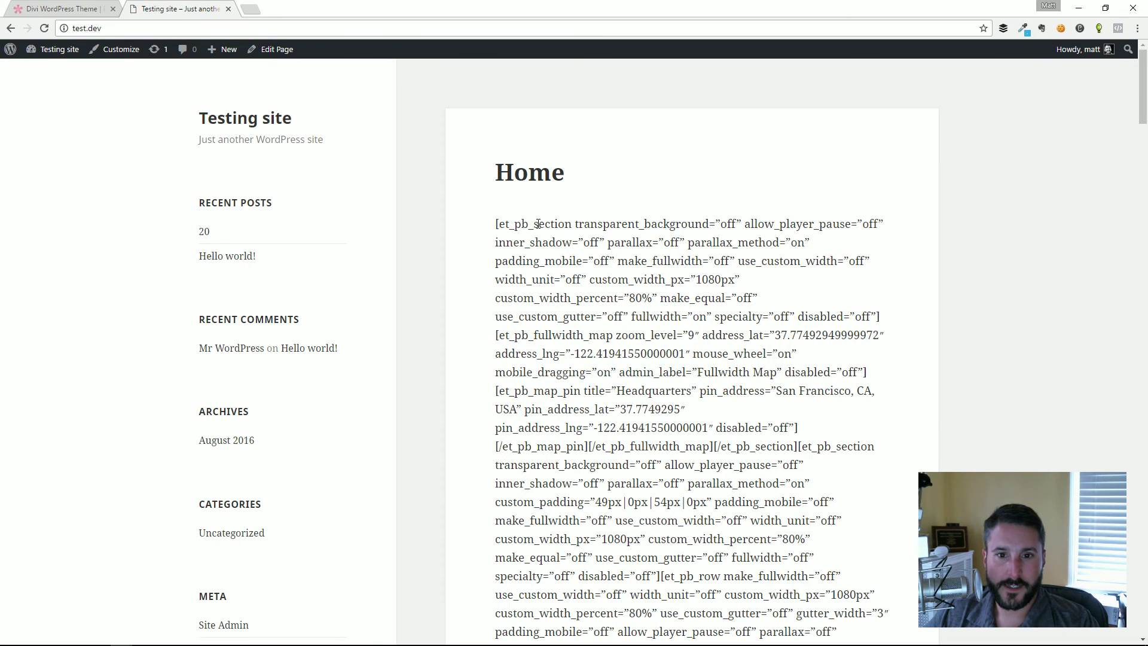
{"action": "left_click_drag", "start_coordinate": [494, 223], "coordinate": [836, 496]}
{"action": "scroll", "coordinate": [837, 497], "scroll_direction": "down", "scroll_amount": 5}
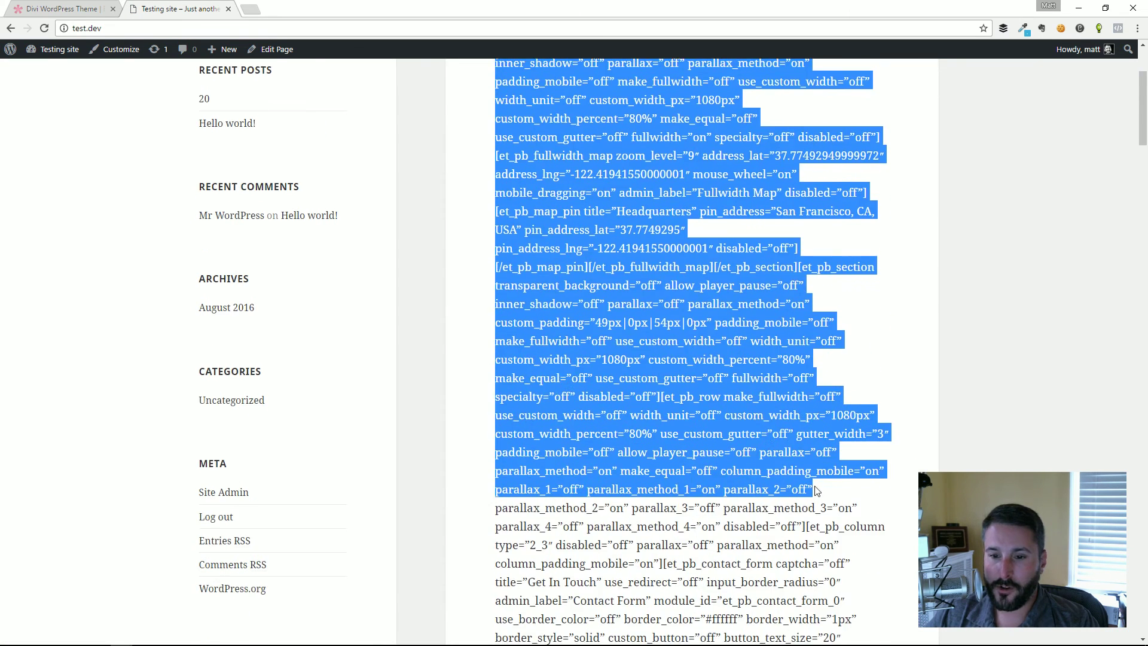
{"action": "left_click", "coordinate": [802, 542]}
{"action": "left_click_drag", "start_coordinate": [737, 588], "coordinate": [536, 147]}
{"action": "scroll", "coordinate": [536, 153], "scroll_direction": "up", "scroll_amount": 6}
{"action": "left_click", "coordinate": [536, 154]}
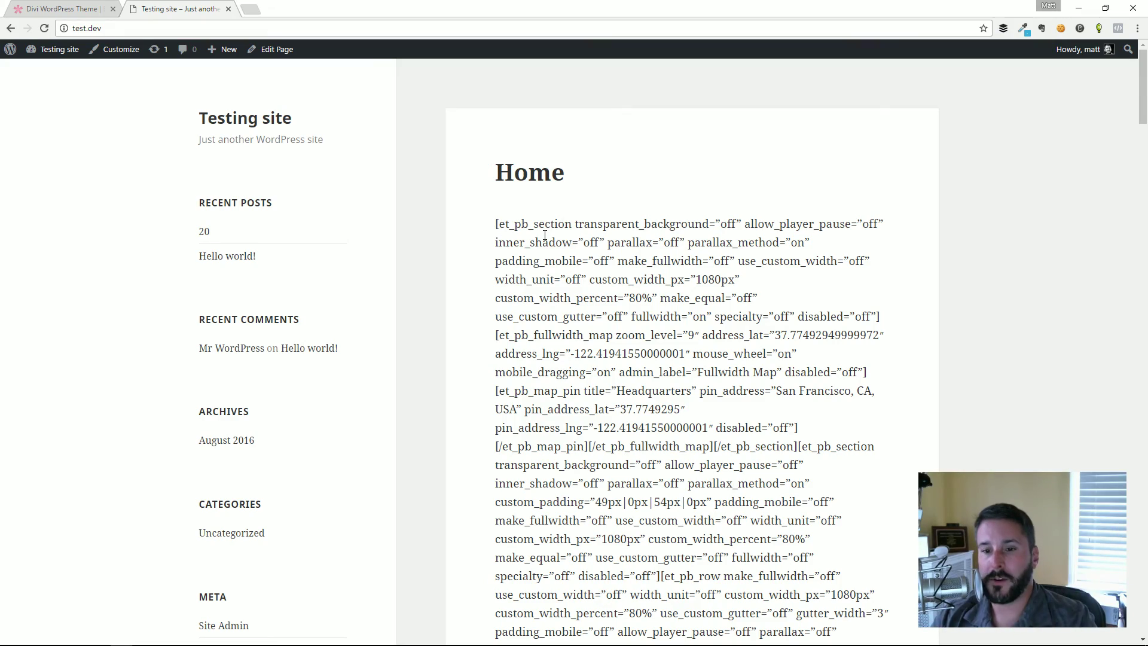
- Examine the More Info section, highlighting its heading, contact details and the shortcodes that follow
{"action": "scroll", "coordinate": [524, 222], "scroll_direction": "down", "scroll_amount": 10}
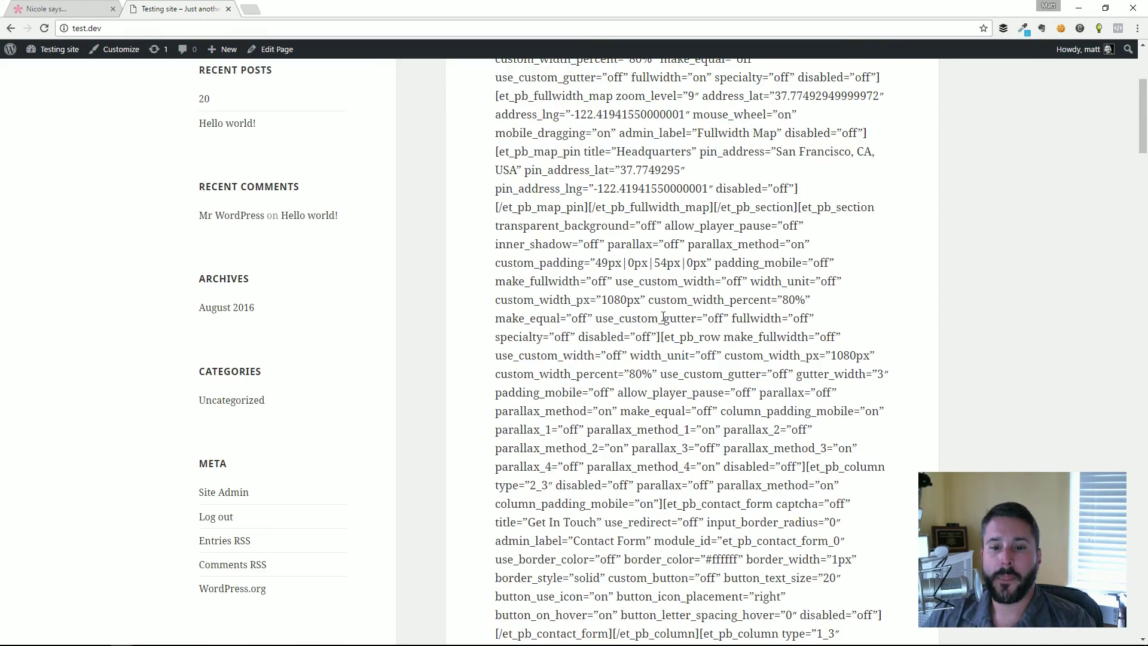
{"action": "scroll", "coordinate": [577, 234], "scroll_direction": "down", "scroll_amount": 3}
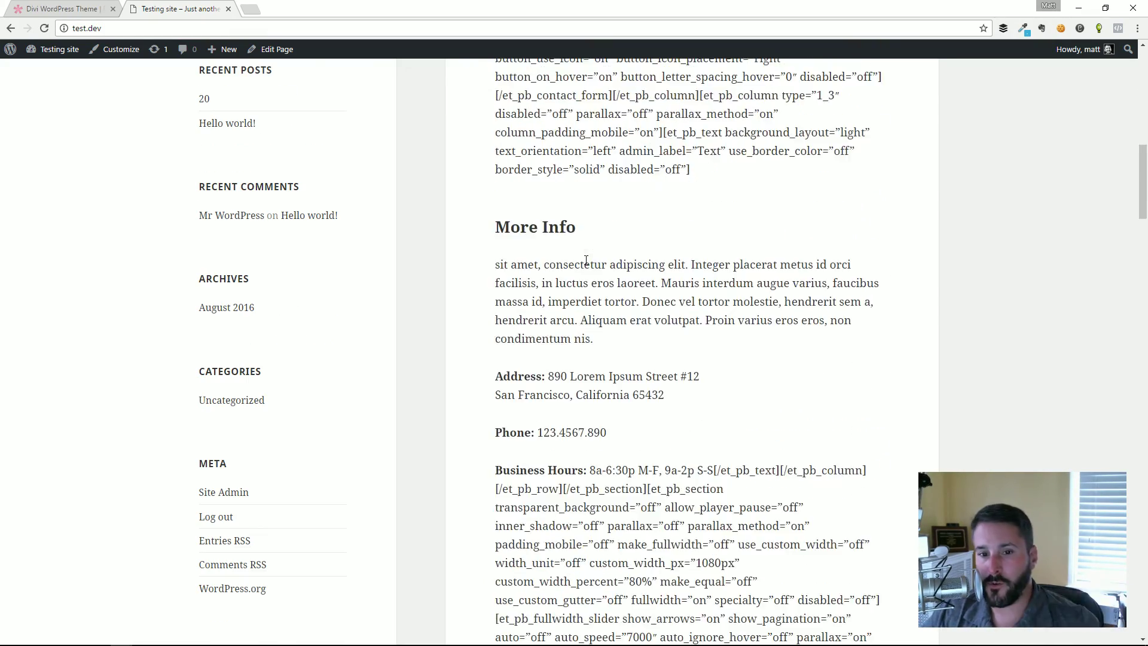
{"action": "scroll", "coordinate": [587, 288], "scroll_direction": "down", "scroll_amount": 3}
{"action": "scroll", "coordinate": [563, 282], "scroll_direction": "up", "scroll_amount": 2}
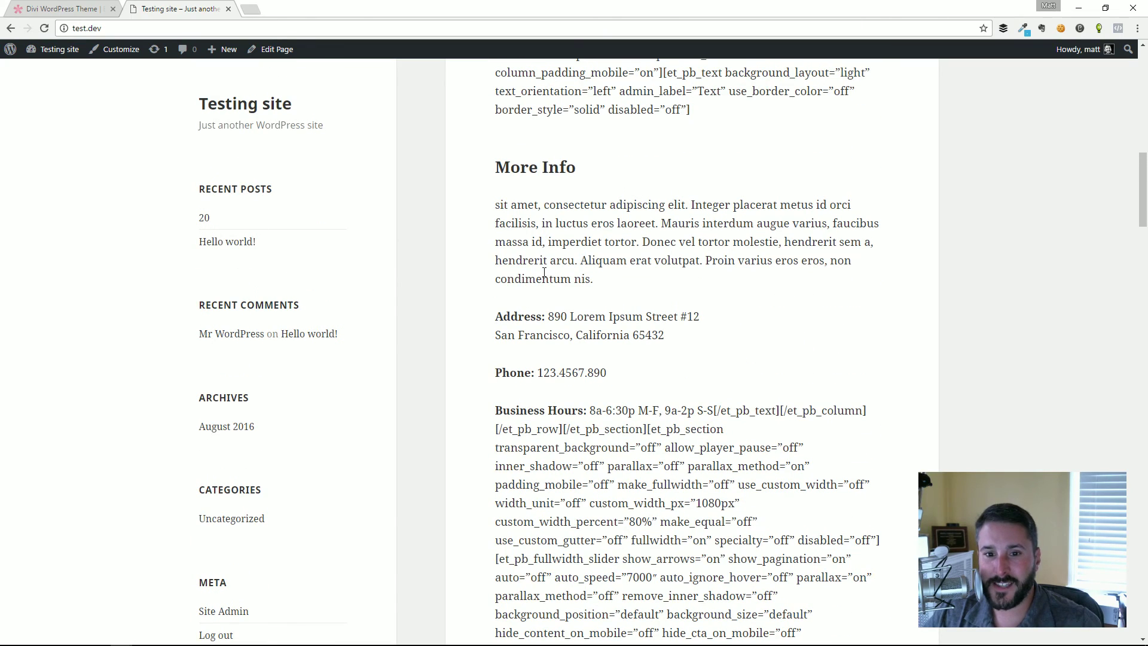
{"action": "left_click_drag", "start_coordinate": [510, 167], "coordinate": [576, 167]}
{"action": "left_click_drag", "start_coordinate": [503, 316], "coordinate": [607, 372]}
{"action": "scroll", "coordinate": [559, 321], "scroll_direction": "down", "scroll_amount": 3}
{"action": "left_click_drag", "start_coordinate": [496, 250], "coordinate": [754, 441]}
{"action": "scroll", "coordinate": [754, 441], "scroll_direction": "down", "scroll_amount": 8}
{"action": "left_click", "coordinate": [816, 510]}
- Look through the remaining Home page shortcodes, from the Our Story section to the team member entries and back up
{"action": "scroll", "coordinate": [816, 510], "scroll_direction": "down", "scroll_amount": 20}
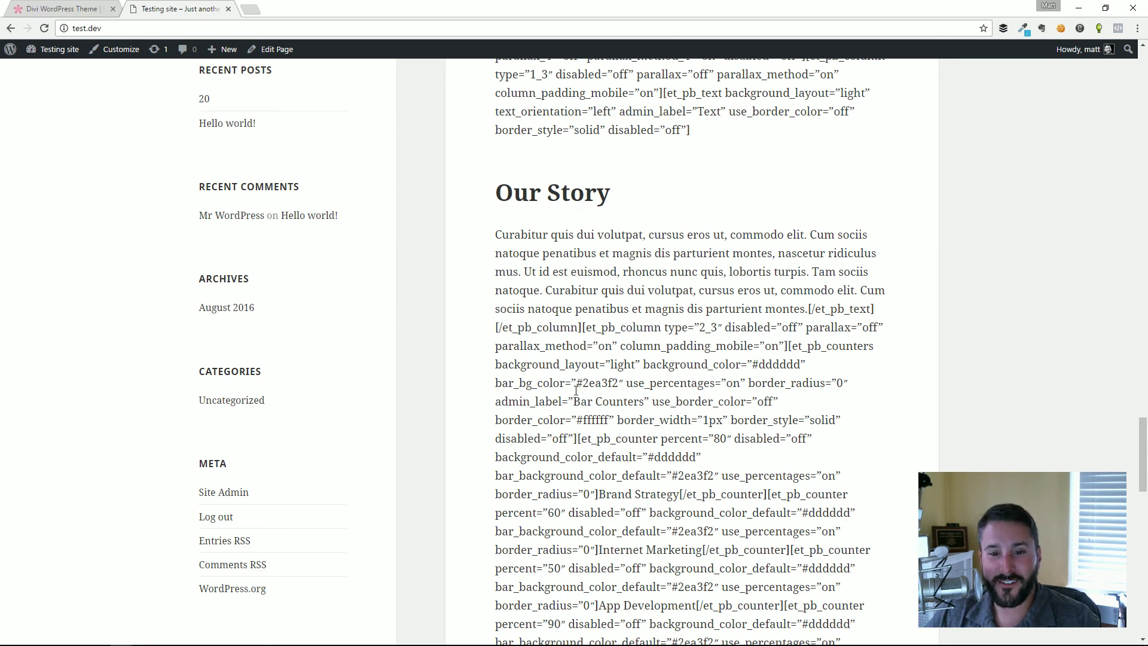
{"action": "scroll", "coordinate": [580, 329], "scroll_direction": "down", "scroll_amount": 8}
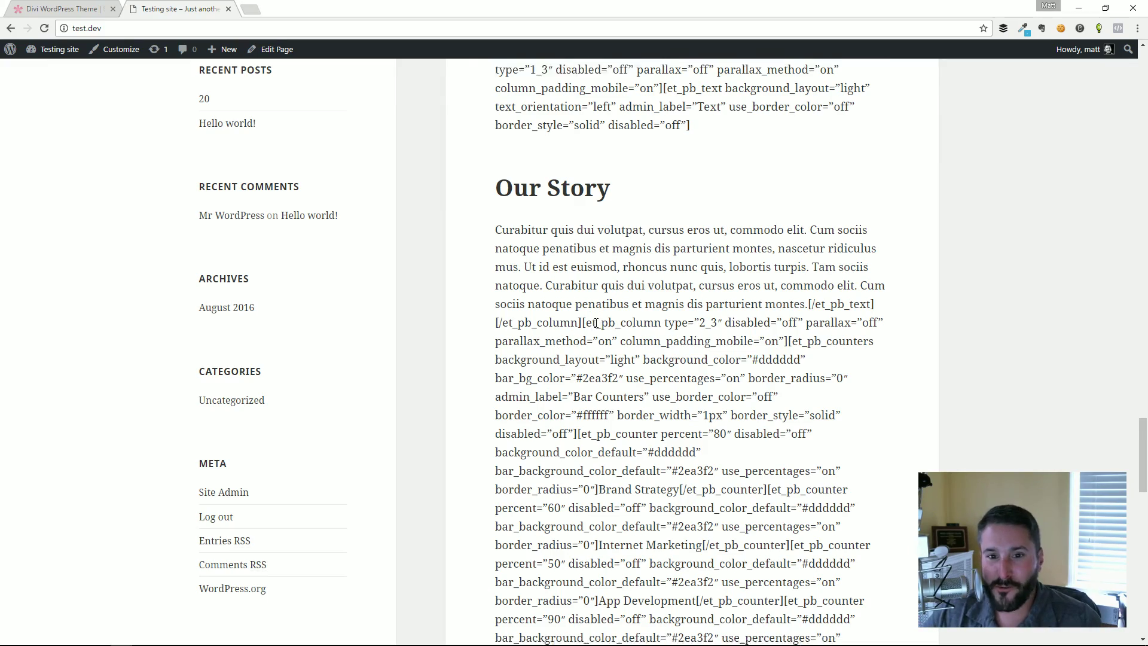
{"action": "scroll", "coordinate": [585, 326], "scroll_direction": "down", "scroll_amount": 10}
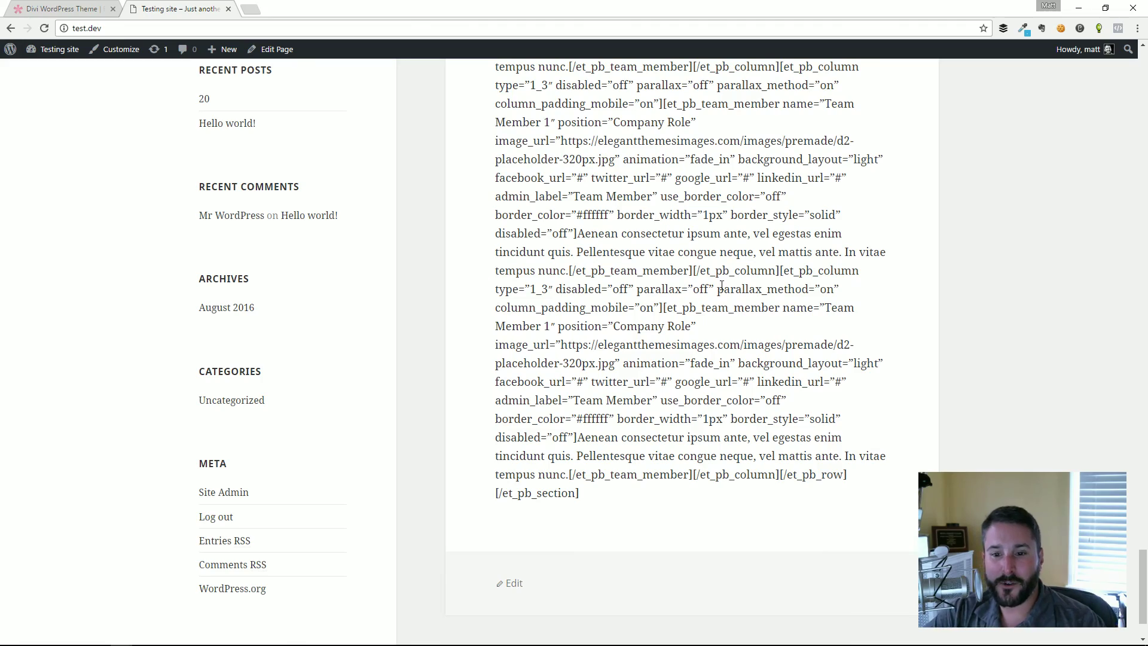
{"action": "scroll", "coordinate": [661, 218], "scroll_direction": "up", "scroll_amount": 2}
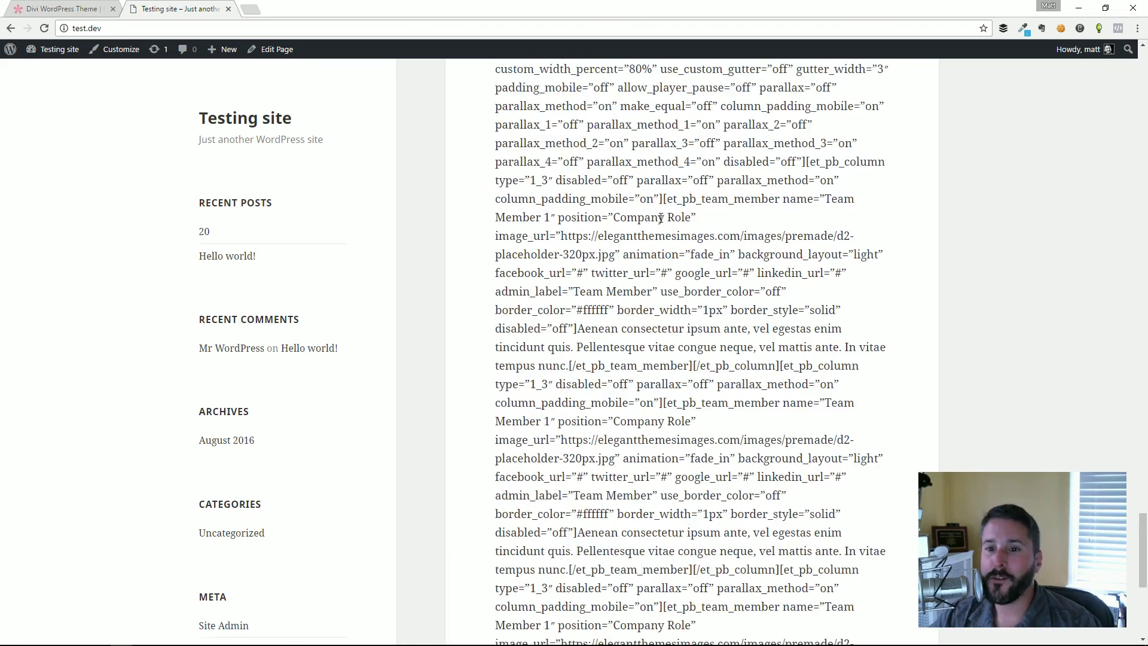
{"action": "scroll", "coordinate": [660, 219], "scroll_direction": "up", "scroll_amount": 20}
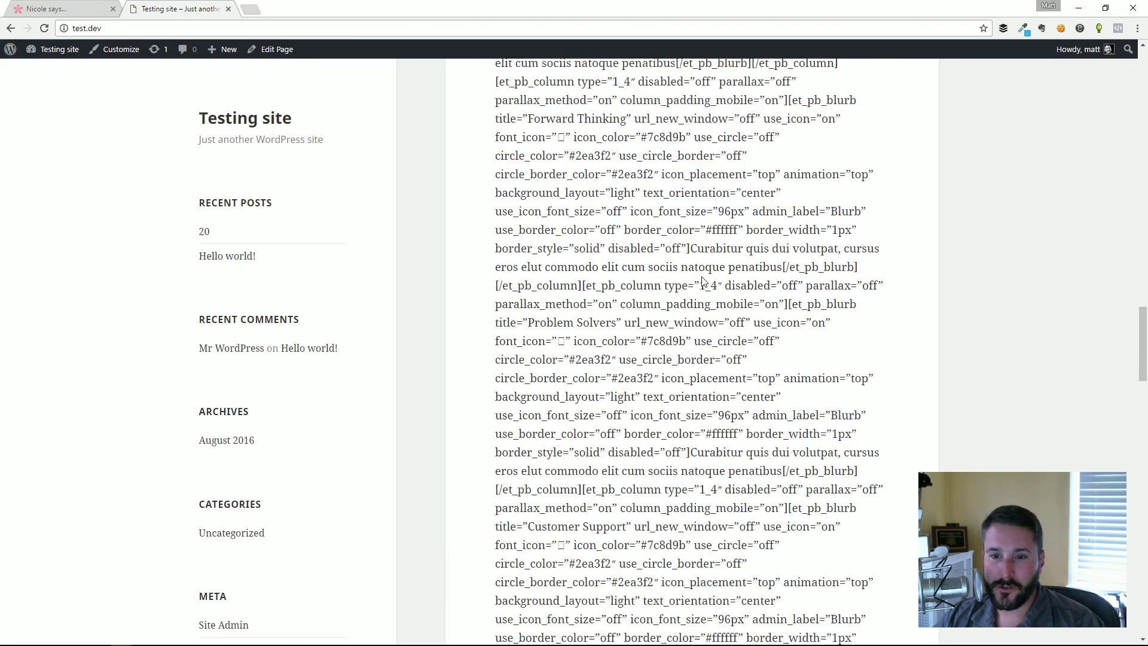
{"action": "scroll", "coordinate": [703, 281], "scroll_direction": "up", "scroll_amount": 5}
- Return to the installed themes in the dashboard and reactivate the Divi theme
{"action": "mouse_move", "coordinate": [57, 49]}
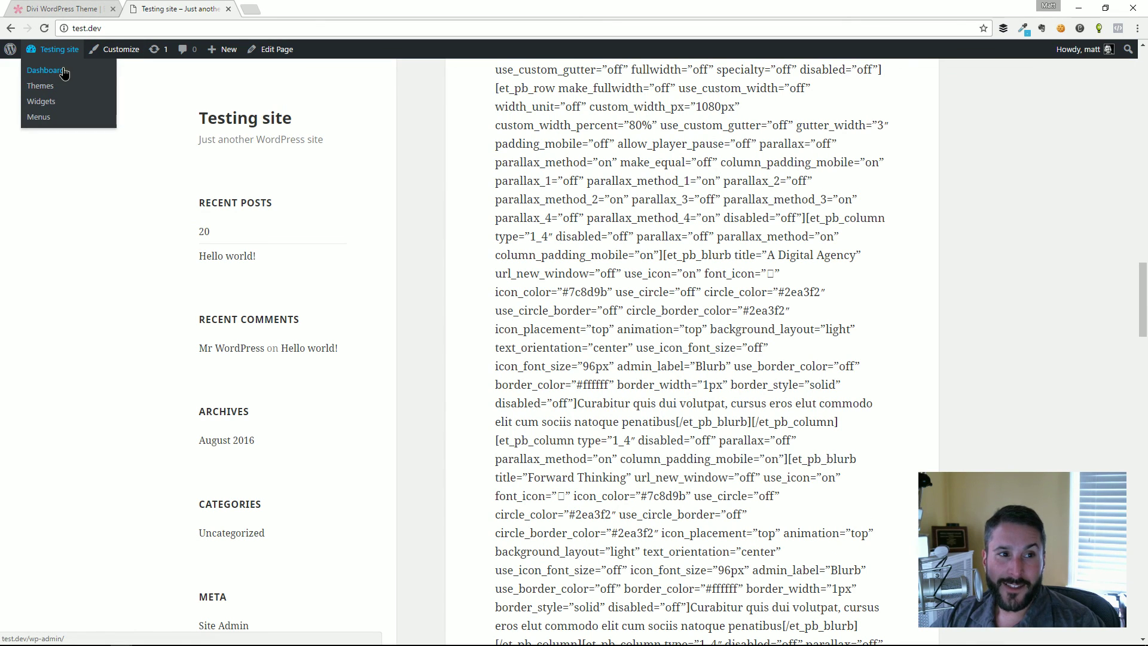
{"action": "left_click", "coordinate": [65, 72]}
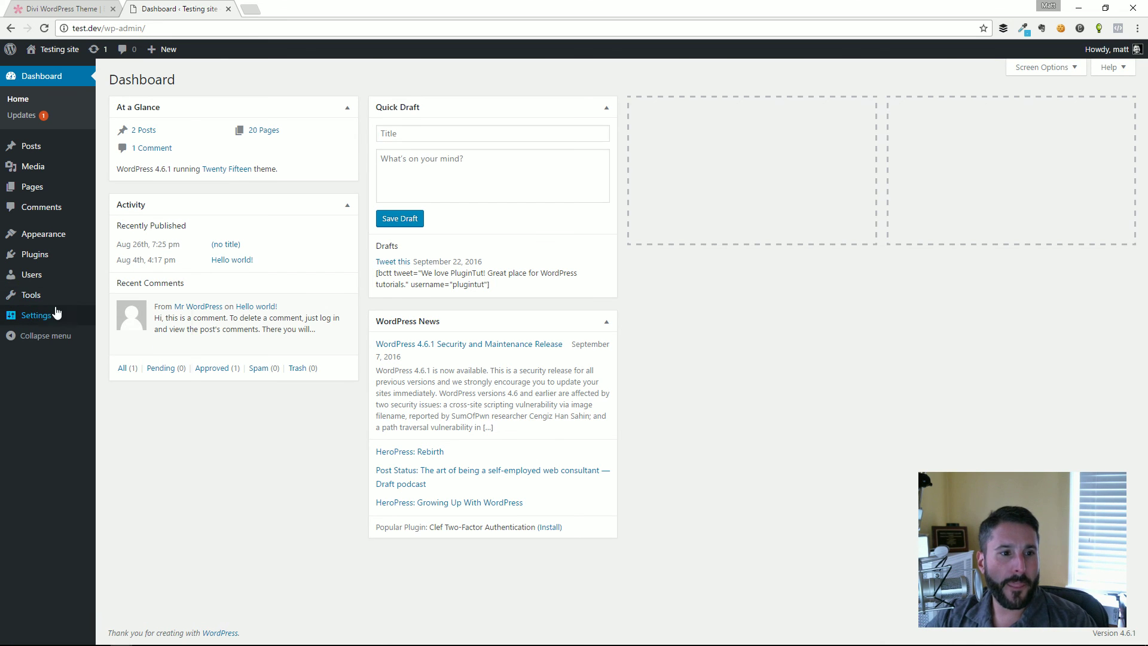
{"action": "mouse_move", "coordinate": [69, 233]}
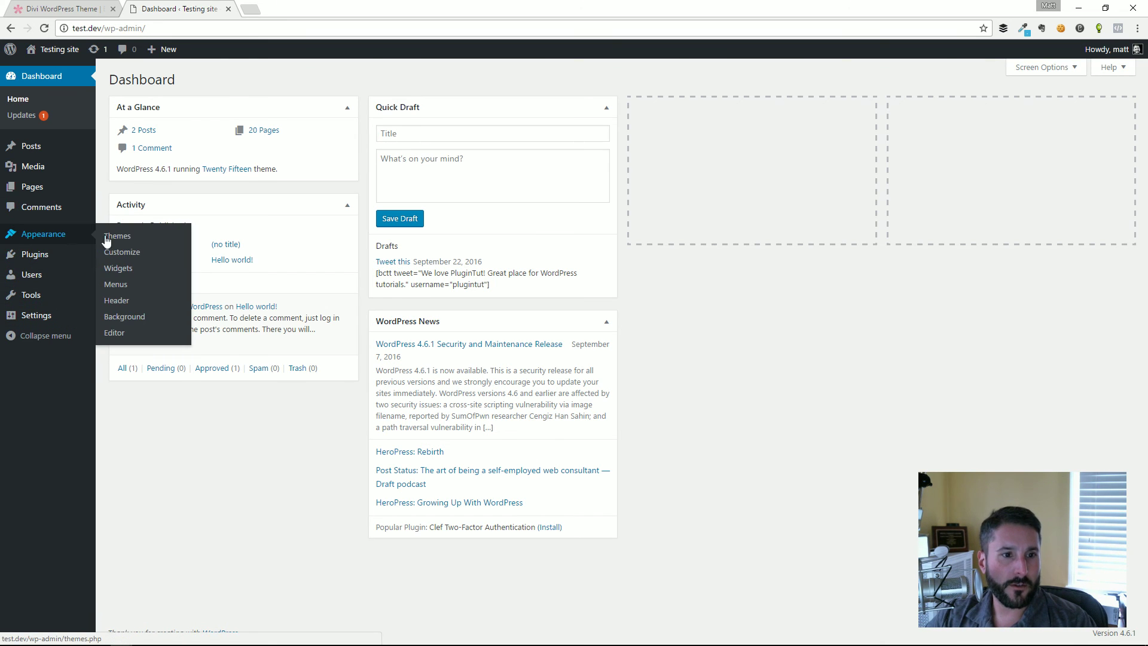
{"action": "left_click", "coordinate": [106, 239]}
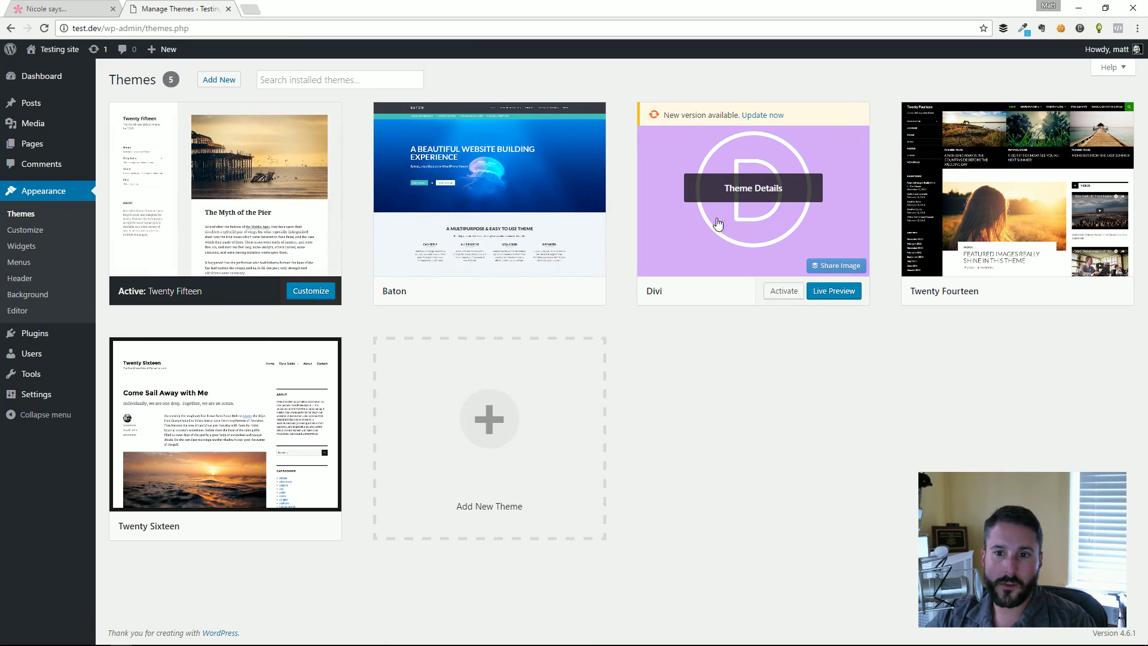
{"action": "left_click", "coordinate": [784, 291]}
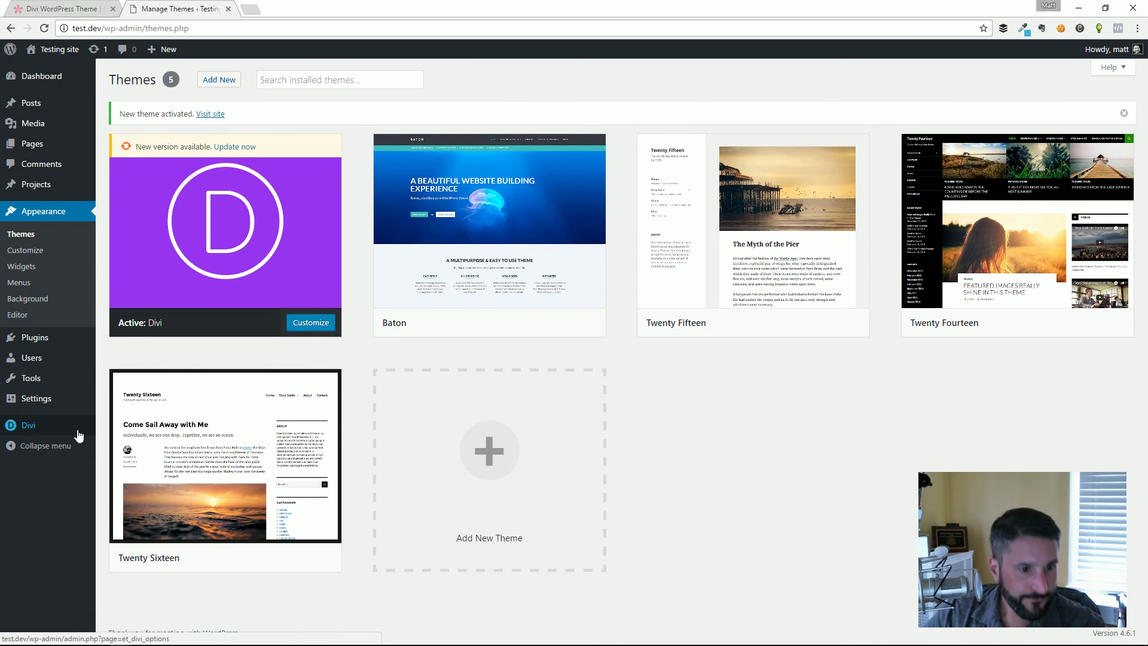
- Open the Divi Theme Options and review the General settings, including the MailChimp API Key field and social icon toggles
{"action": "mouse_move", "coordinate": [64, 430]}
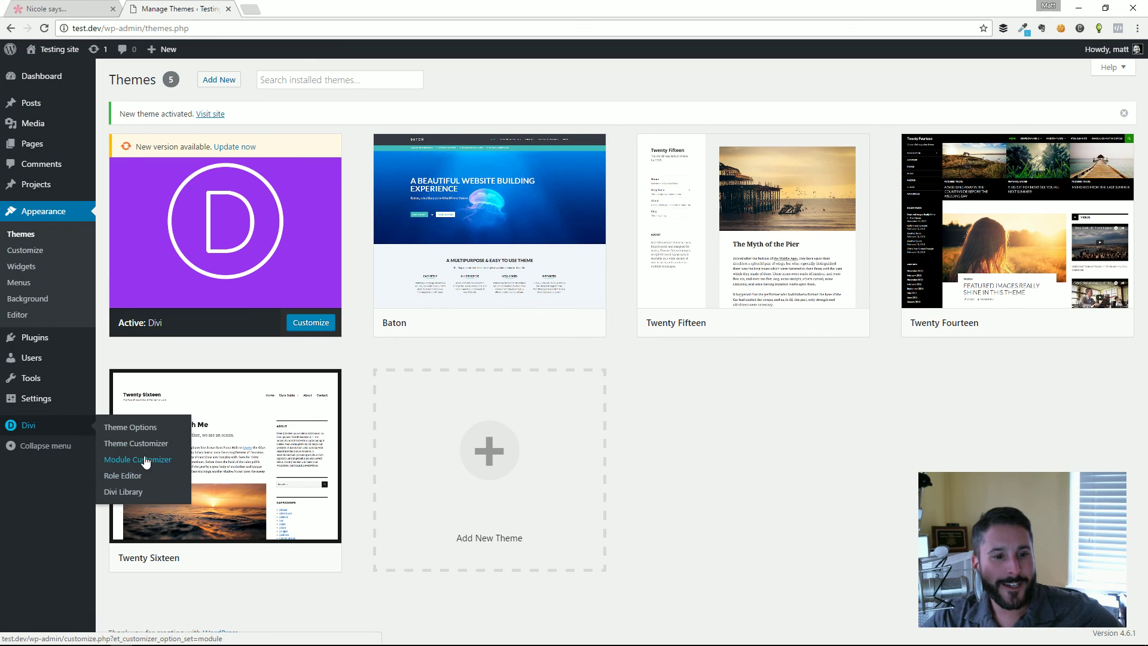
{"action": "left_click", "coordinate": [139, 428]}
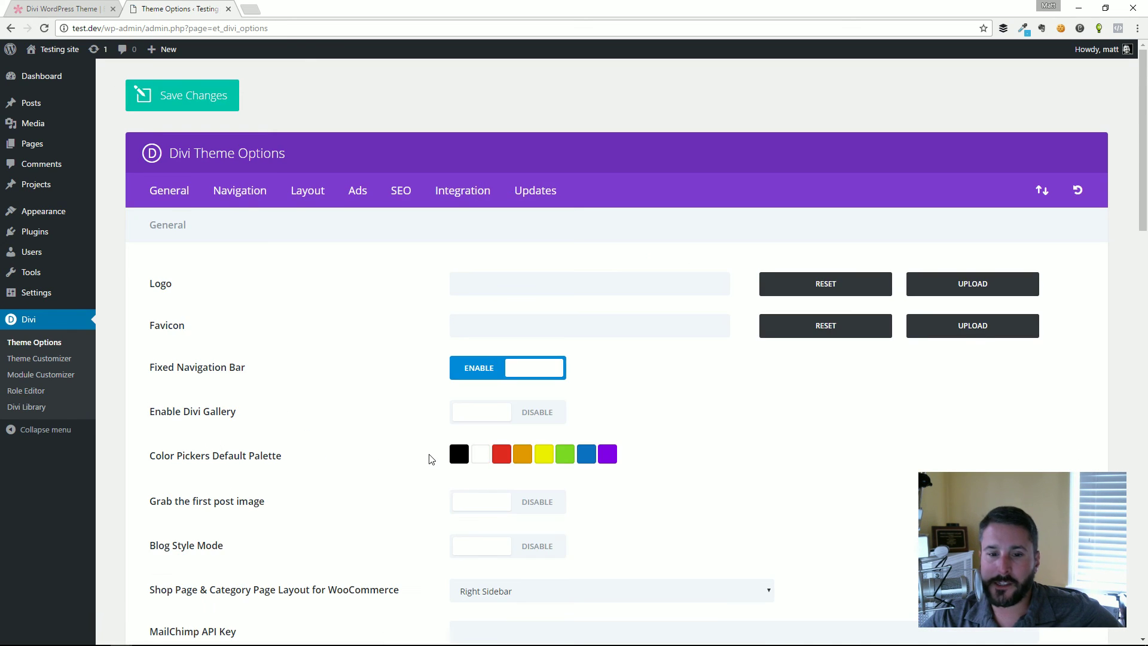
{"action": "scroll", "coordinate": [431, 457], "scroll_direction": "down", "scroll_amount": 9}
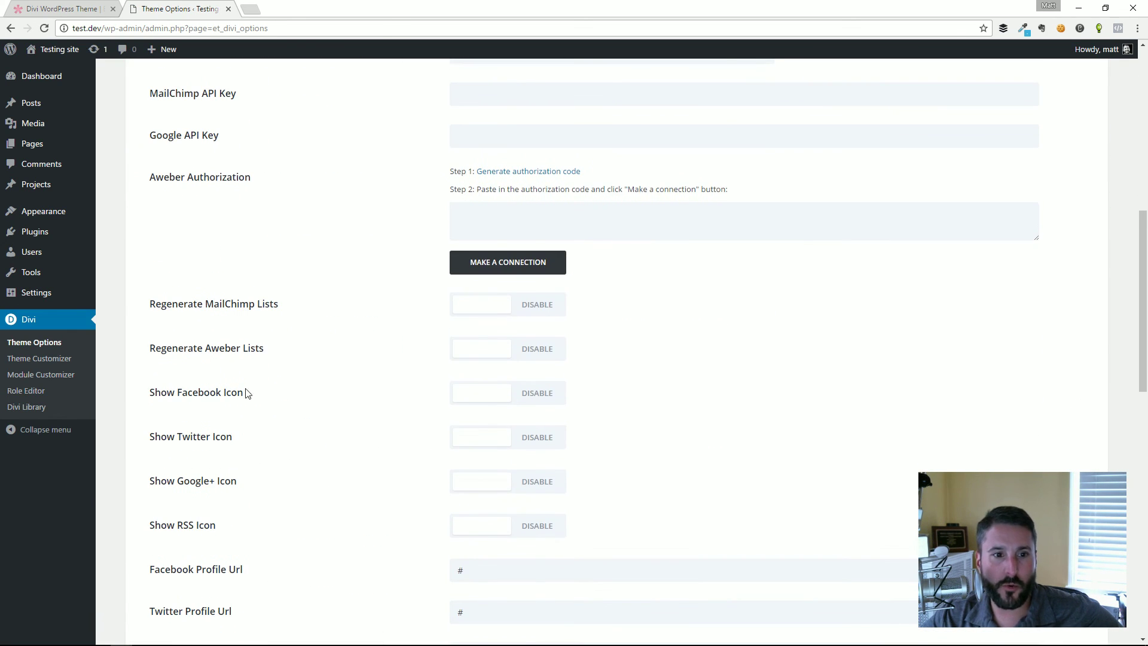
{"action": "scroll", "coordinate": [257, 341], "scroll_direction": "up", "scroll_amount": 3}
{"action": "left_click", "coordinate": [503, 286]}
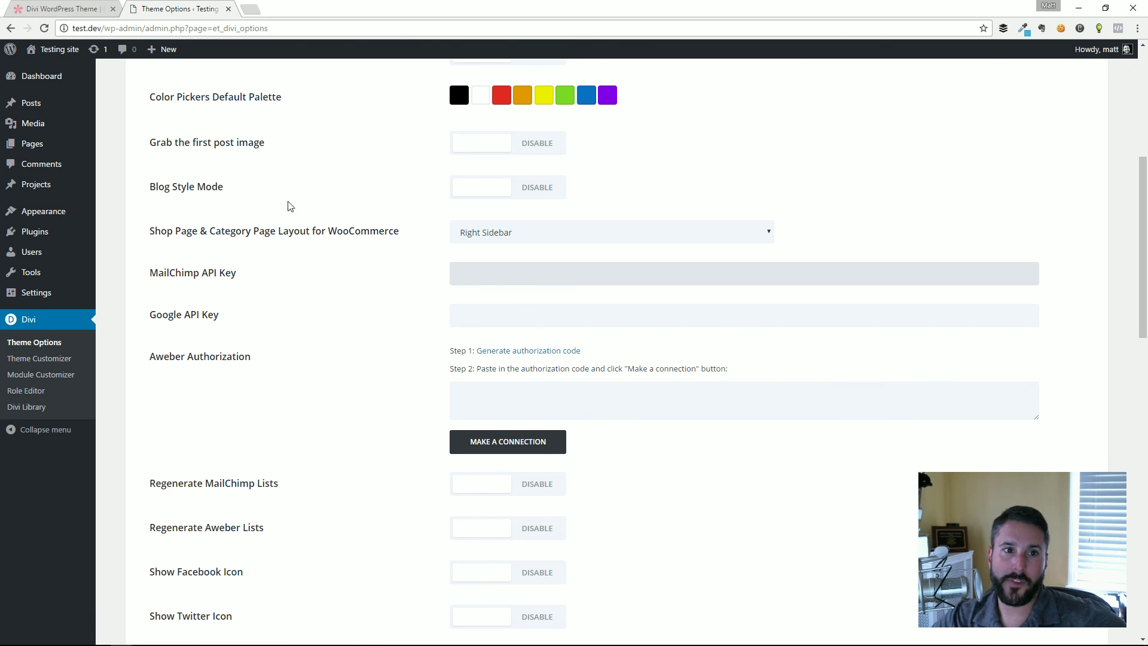
{"action": "scroll", "coordinate": [535, 225], "scroll_direction": "up", "scroll_amount": 6}
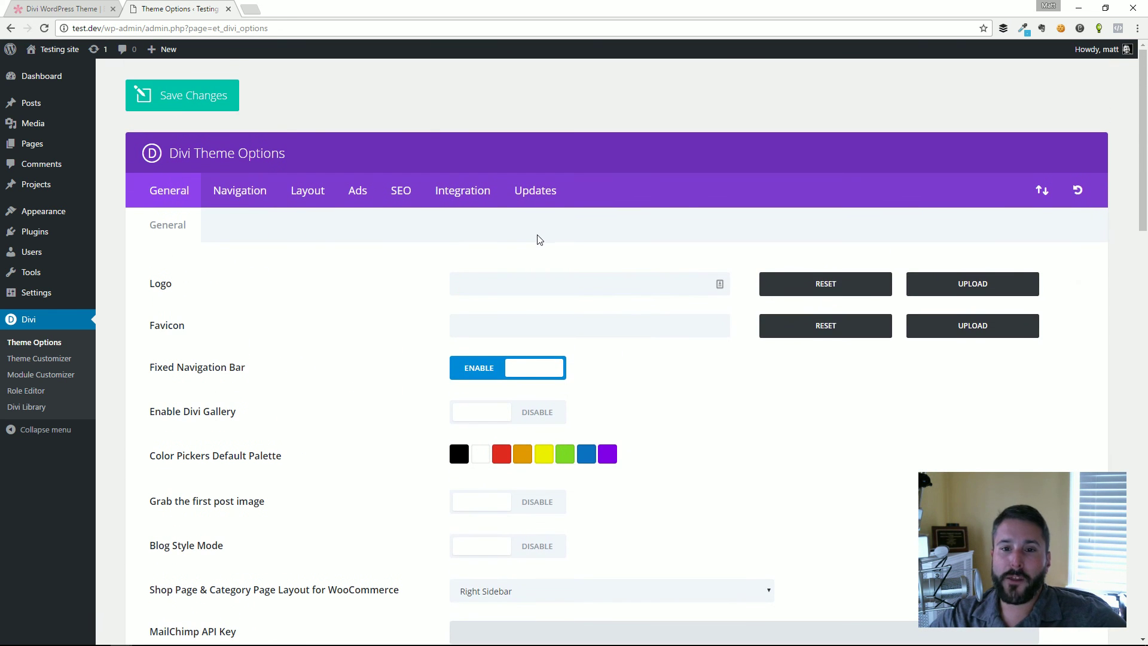